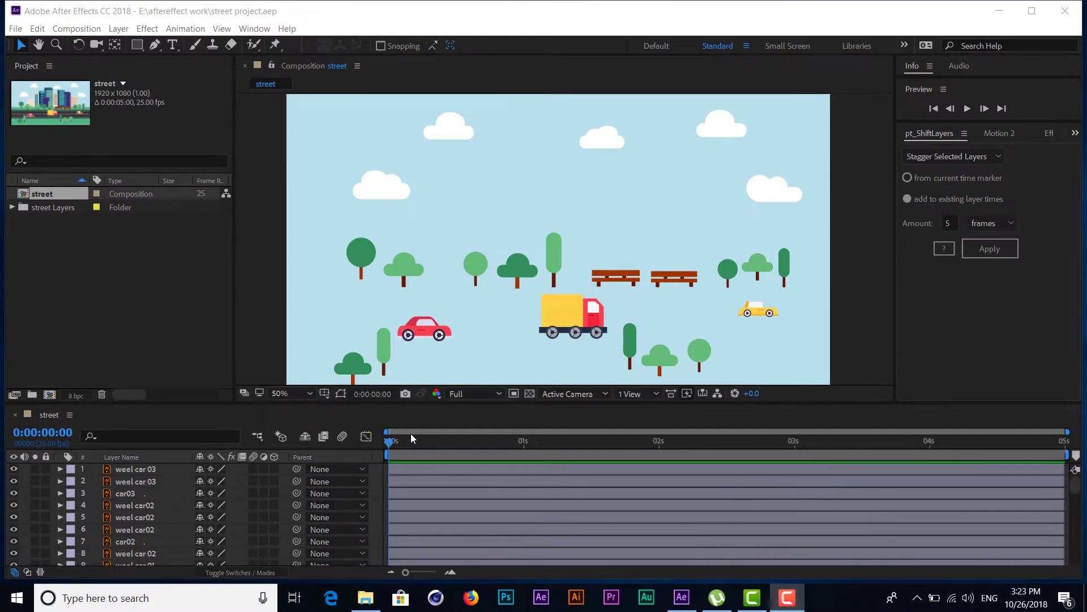
# Preview the street animation to 0:00:01:17, watching the buildings and road animate in.
pyautogui.moveTo(392, 443); pyautogui.dragTo(376, 461)
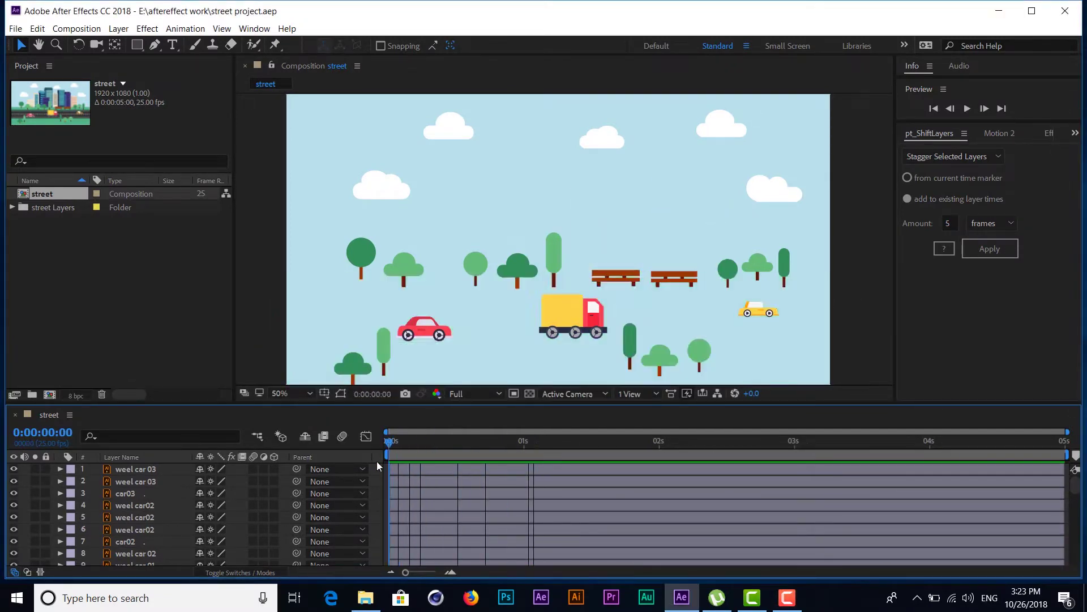
pyautogui.press('space')
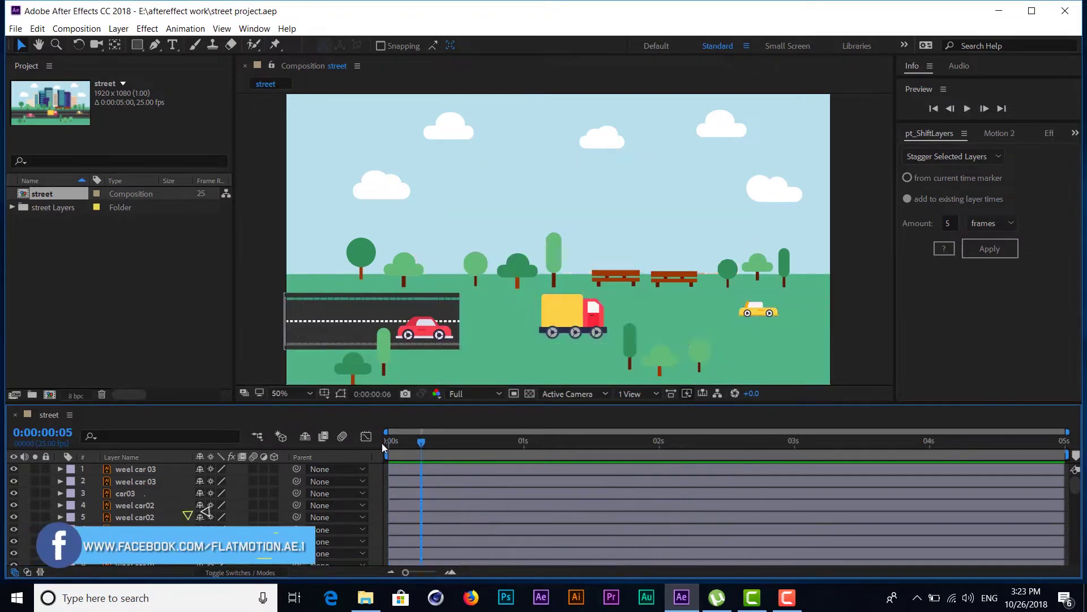
pyautogui.press('space')
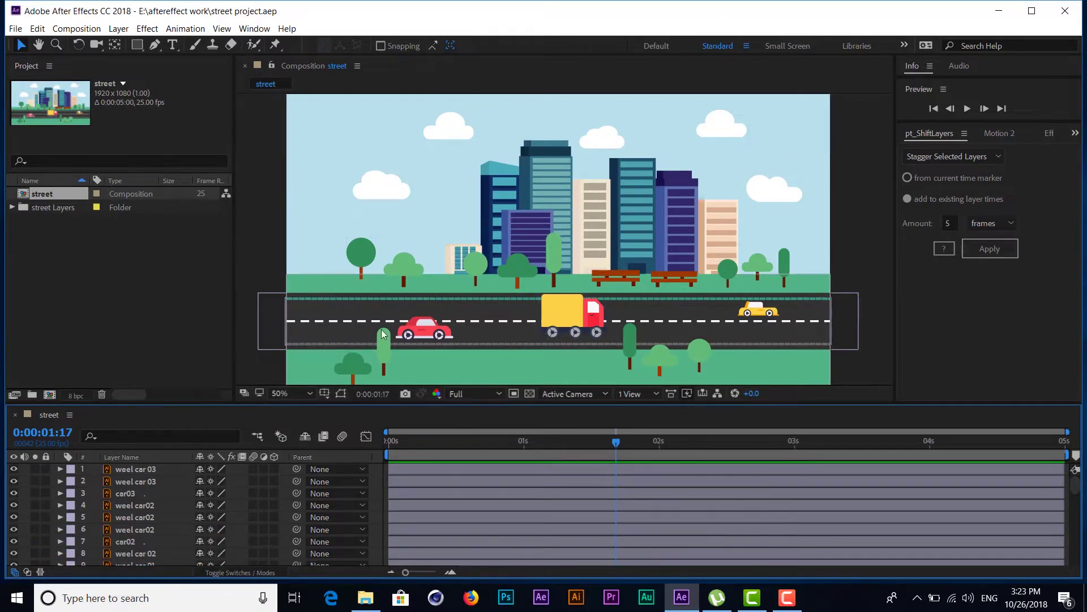
# Set viewer magnification to Fit up to 100% and make the timeline panel taller.
pyautogui.click(290, 394)
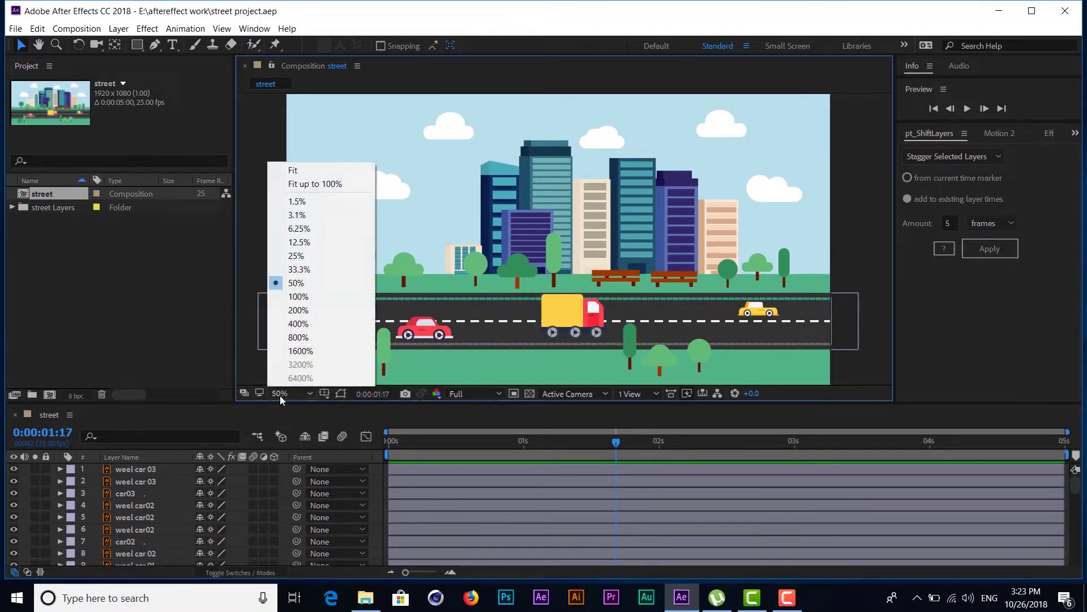
pyautogui.click(315, 183)
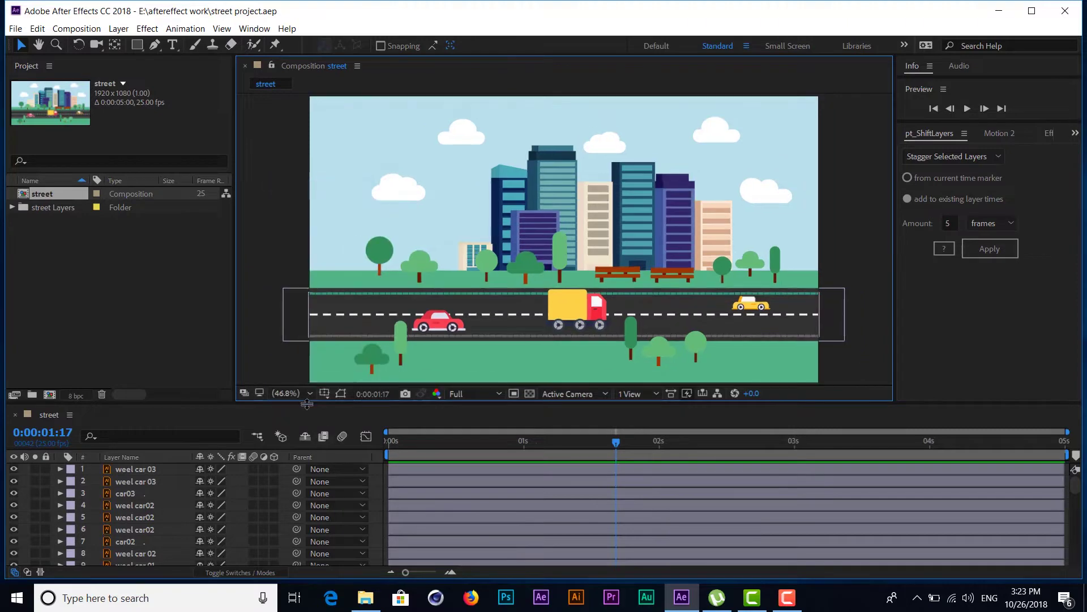
pyautogui.moveTo(308, 403); pyautogui.dragTo(305, 294)
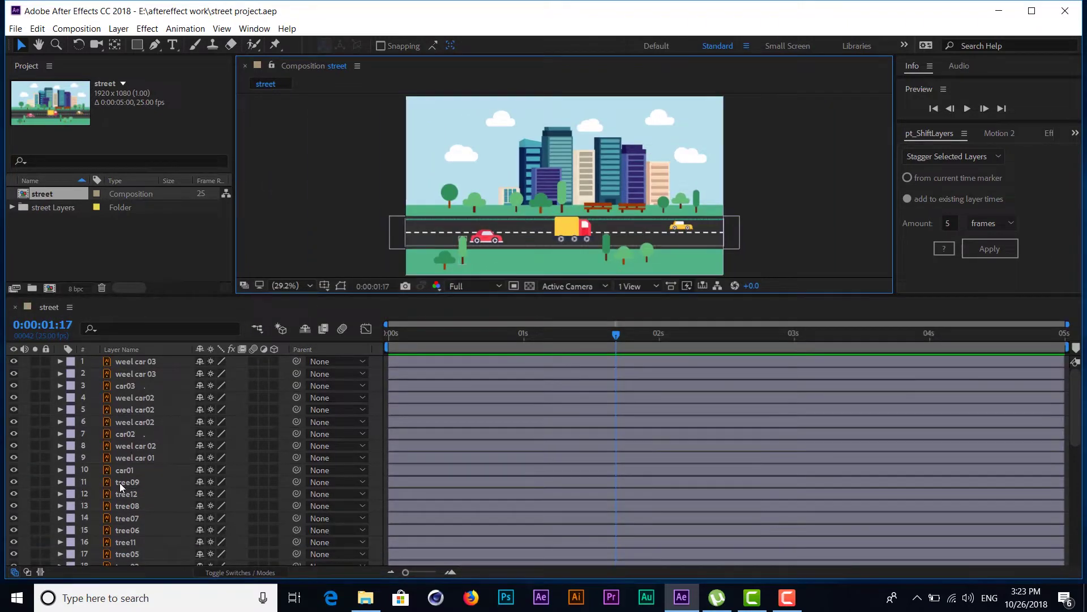
pyautogui.scroll(-3, 139, 504)
pyautogui.scroll(3, 138, 502)
# Select all the tree layers, tree09 through tree01.
pyautogui.click(132, 482)
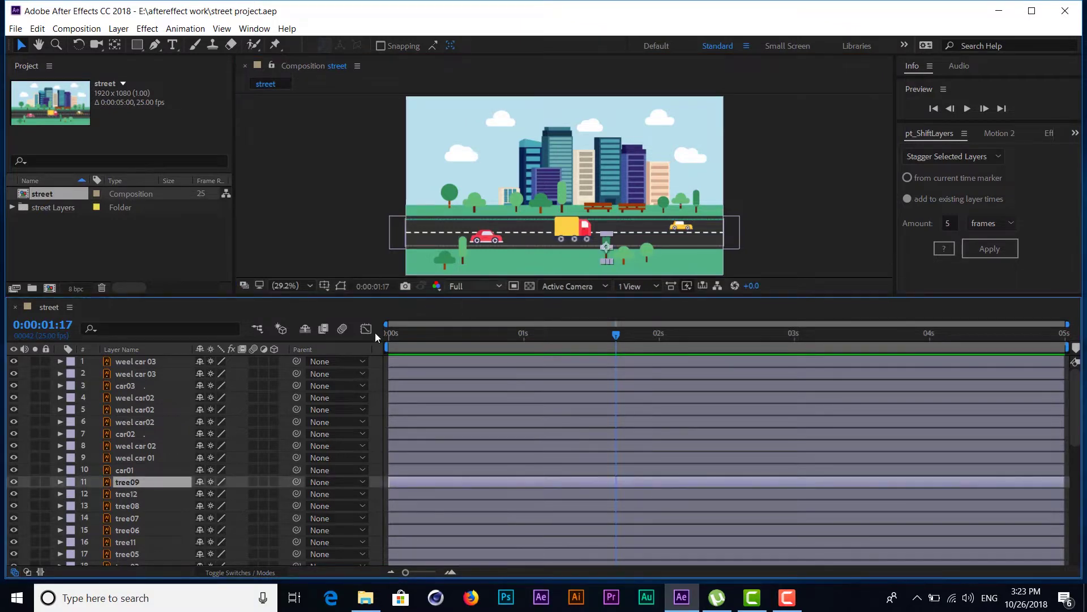
pyautogui.scroll(-2, 142, 486)
pyautogui.scroll(-3, 144, 484)
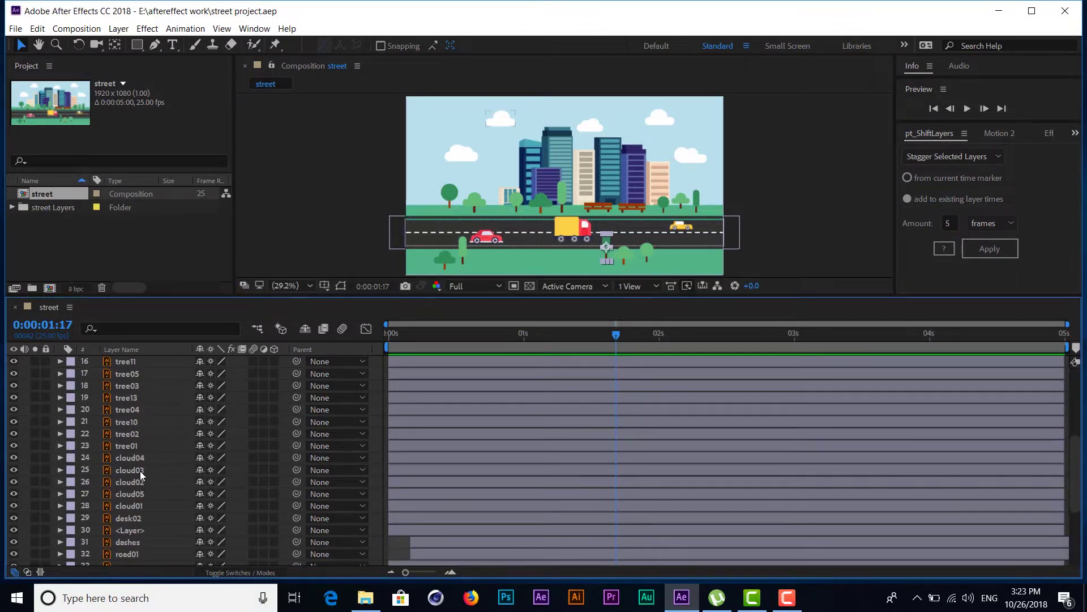
pyautogui.keyDown('shift'); pyautogui.click(130, 445); pyautogui.keyUp('shift')
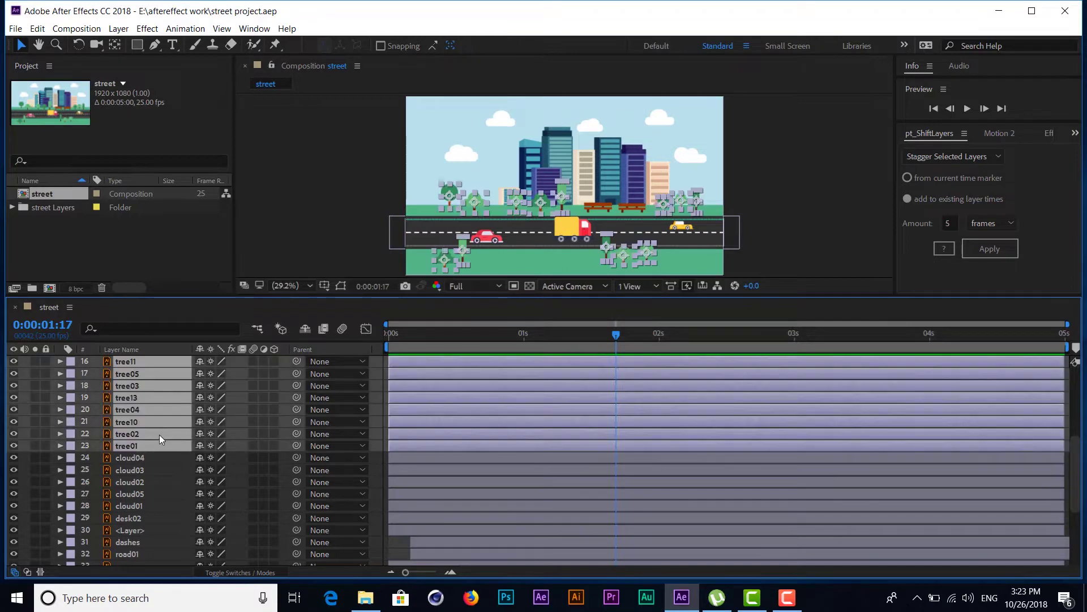
pyautogui.scroll(1, 159, 434)
pyautogui.scroll(1, 159, 434)
pyautogui.scroll(2, 158, 434)
pyautogui.scroll(1, 159, 434)
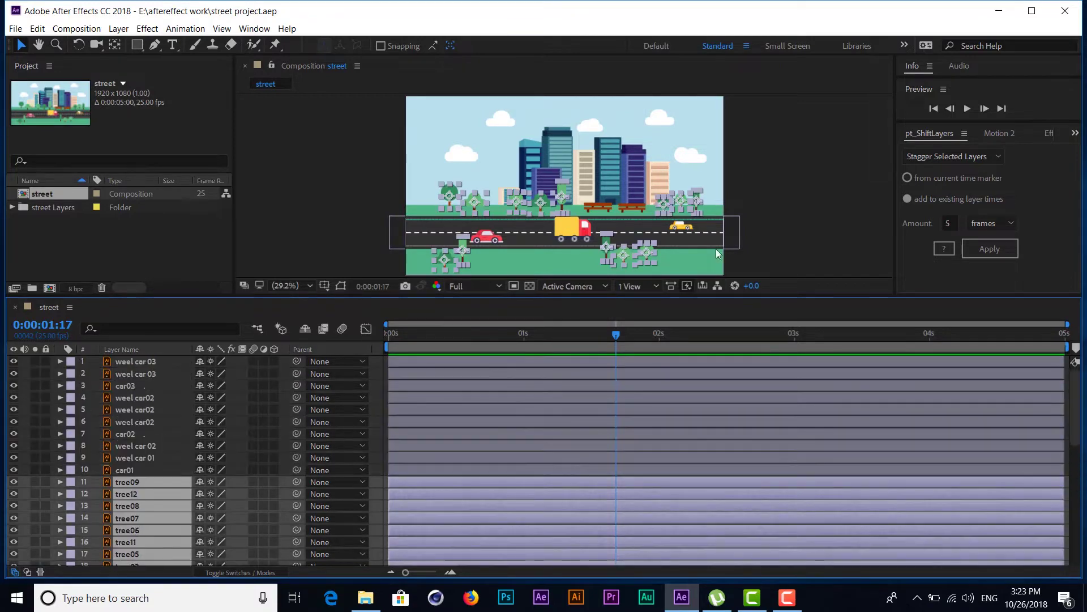
pyautogui.scroll(-1, 167, 458)
pyautogui.scroll(-1, 165, 447)
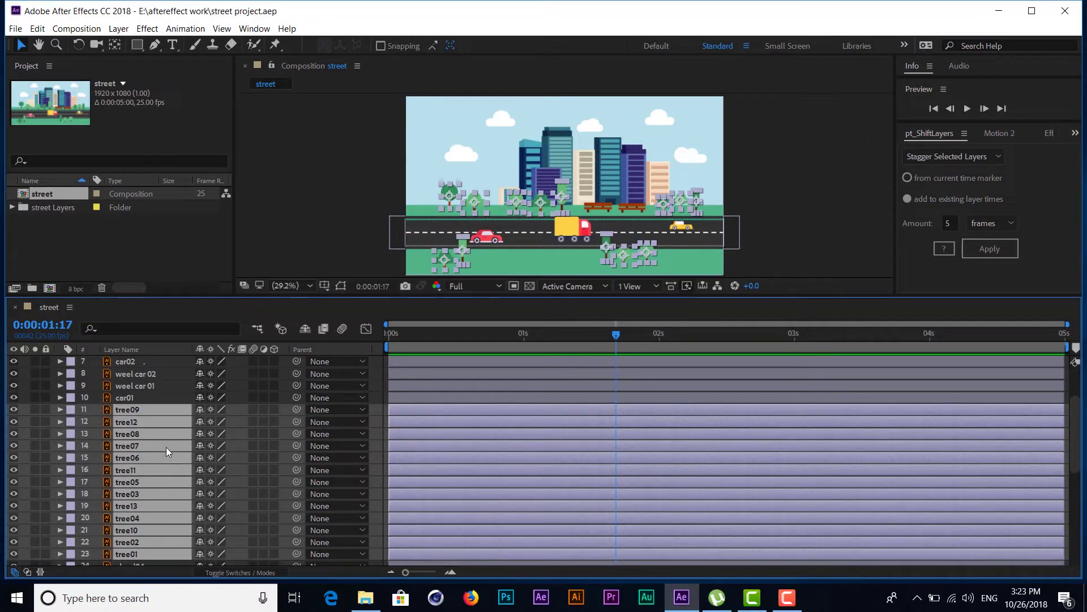
pyautogui.scroll(-2, 148, 404)
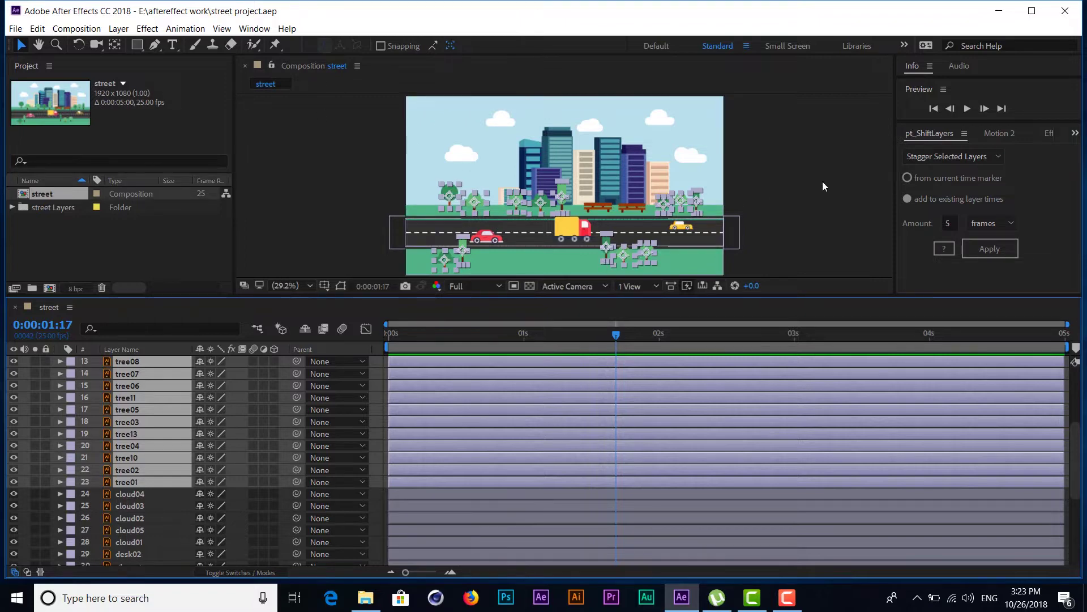
# Move every tree's anchor point to its bottom centre with Motion 2 and reveal Scale.
pyautogui.click(991, 136)
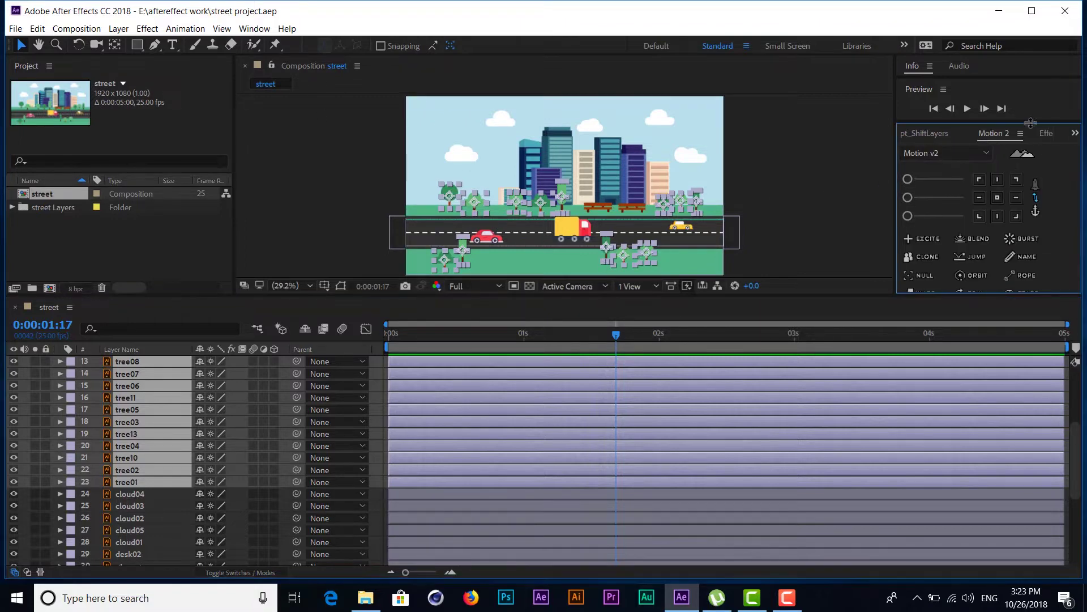
pyautogui.click(997, 217)
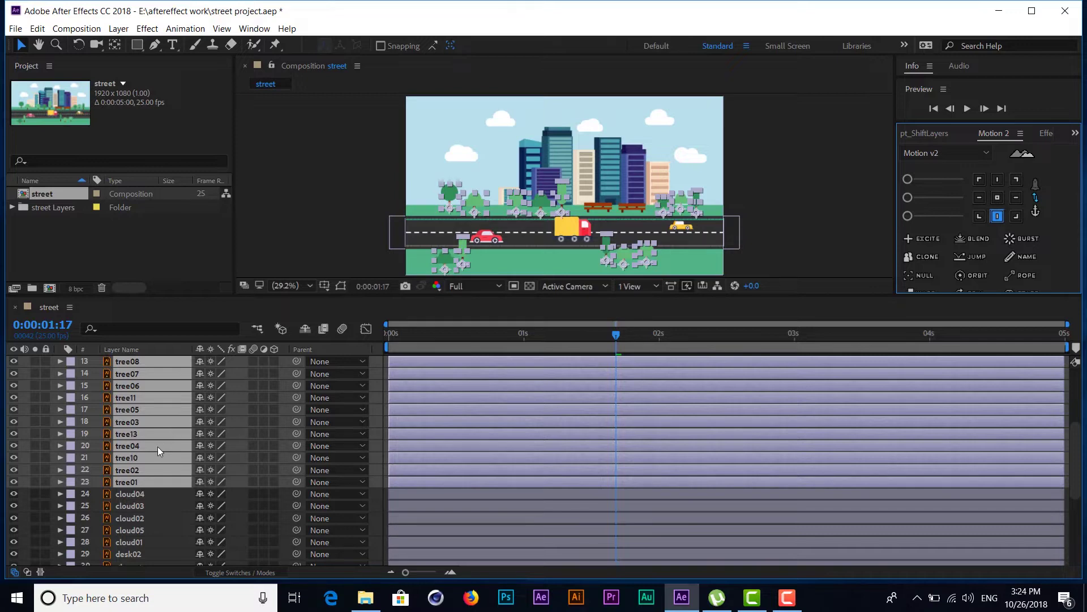
pyautogui.press('s')
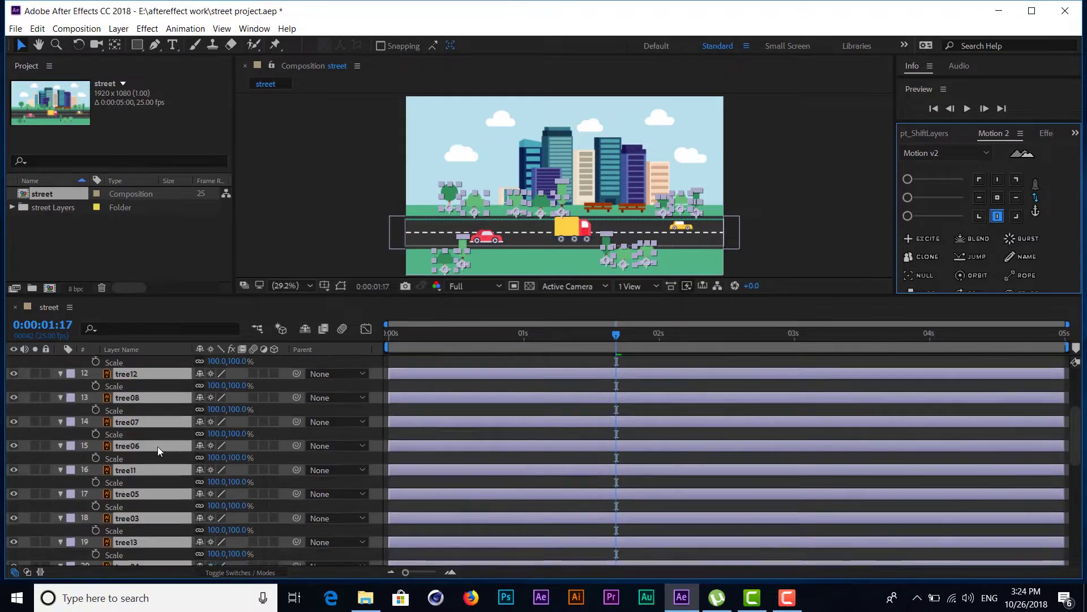
# Add a 100% Scale keyframe at 0:00:01:00 on every tree layer.
pyautogui.moveTo(472, 337)
pyautogui.mouseDown()
pyautogui.moveTo(546, 338)
pyautogui.moveTo(524, 338)
pyautogui.mouseUp()
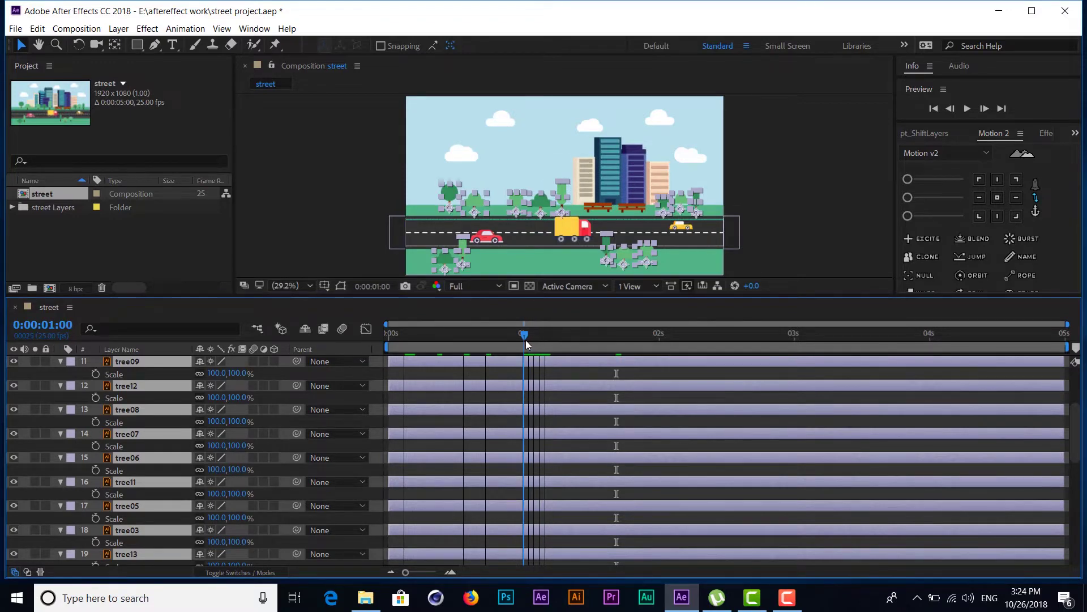
pyautogui.click(95, 374)
pyautogui.click(95, 374)
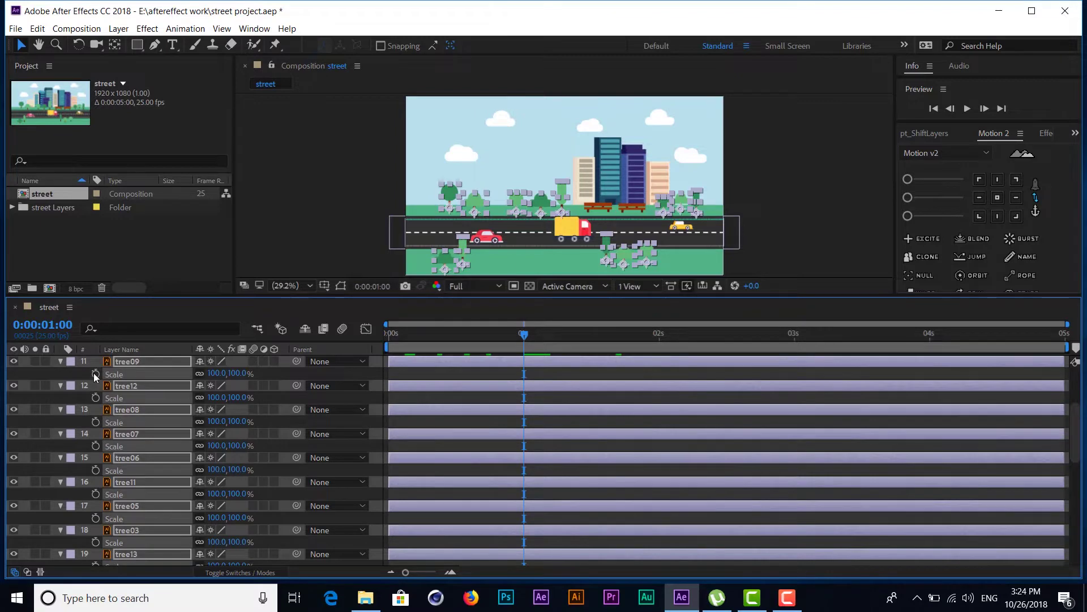
pyautogui.click(95, 374)
pyautogui.scroll(3, 130, 432)
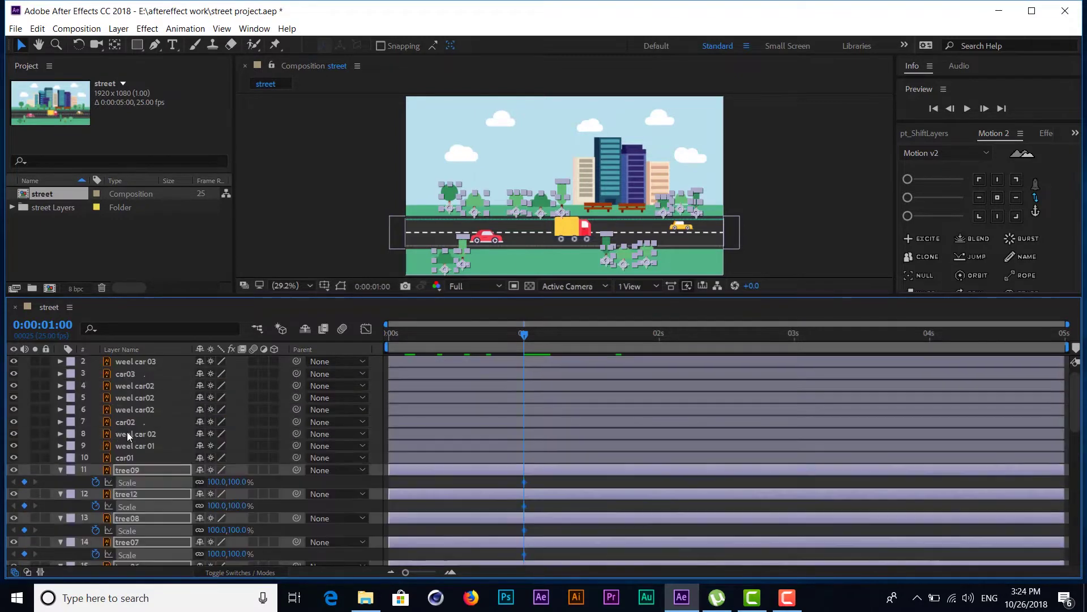
pyautogui.scroll(-3, 129, 446)
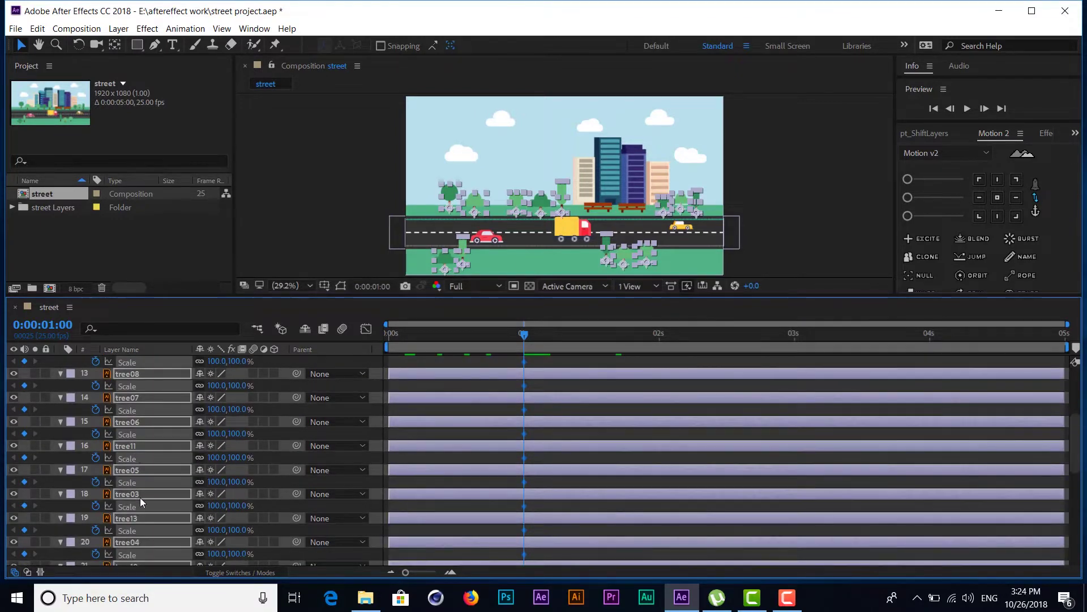
pyautogui.scroll(-2, 140, 497)
pyautogui.moveTo(303, 295); pyautogui.dragTo(306, 232)
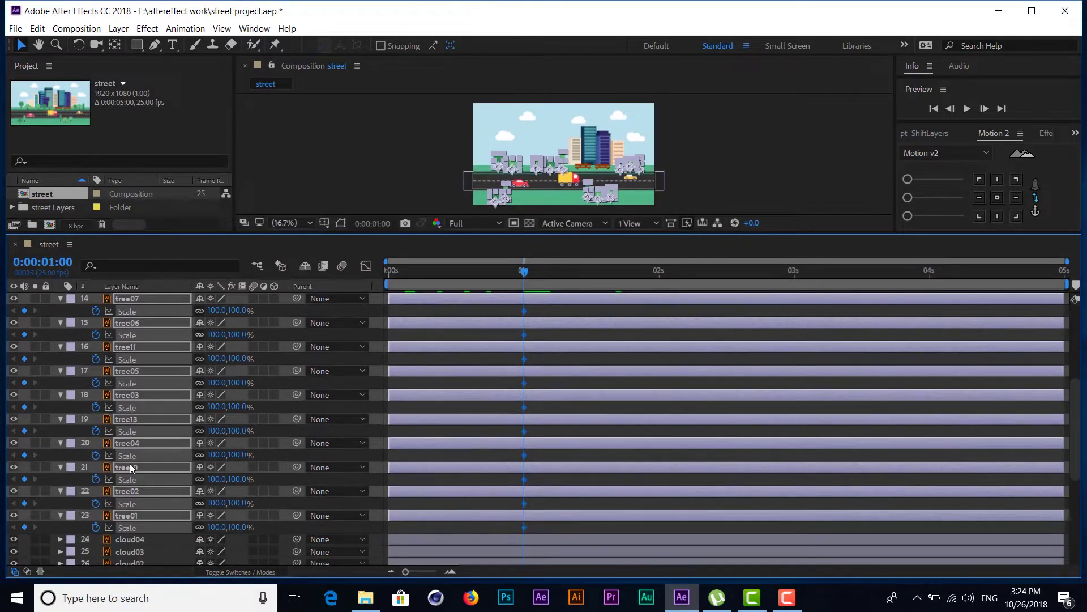
pyautogui.scroll(2, 162, 348)
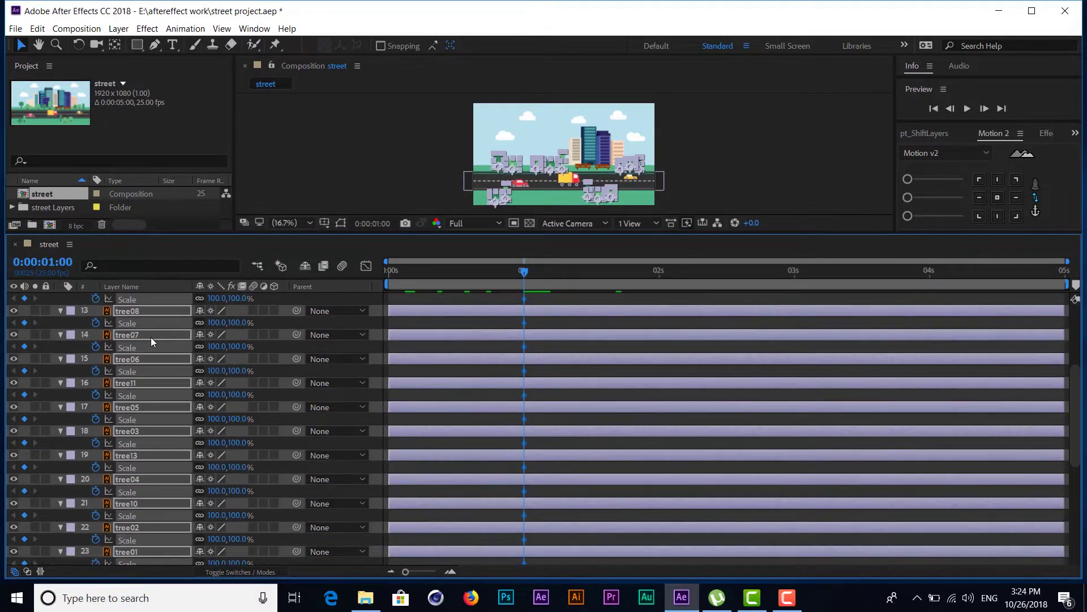
pyautogui.scroll(1, 152, 338)
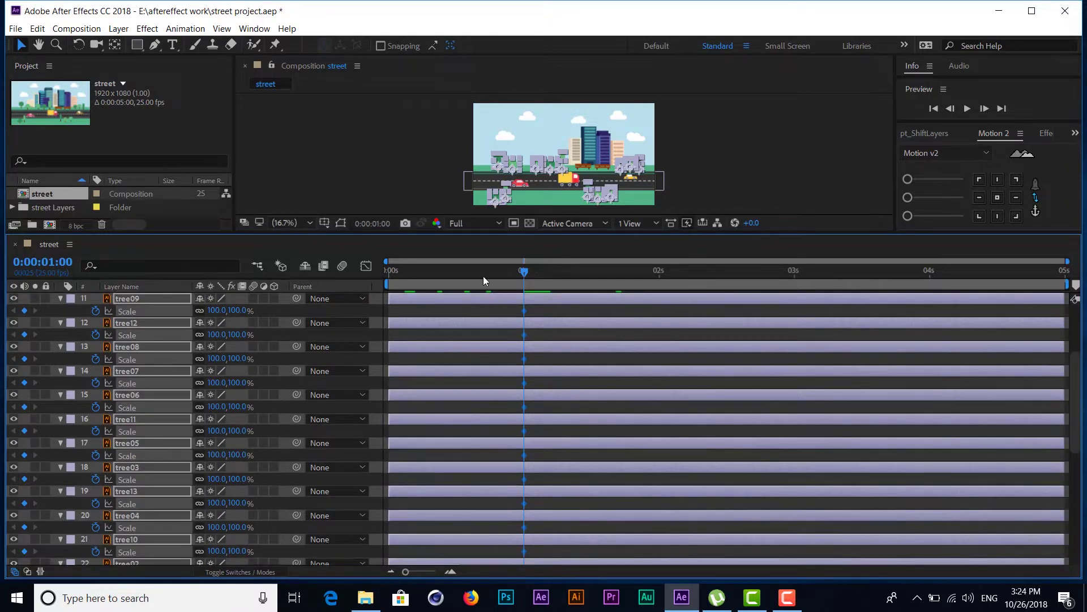
# Set the selected trees' Scale to 0% at the one-second keyframe.
pyautogui.click(215, 310)
pyautogui.write('0')
pyautogui.press('Return')
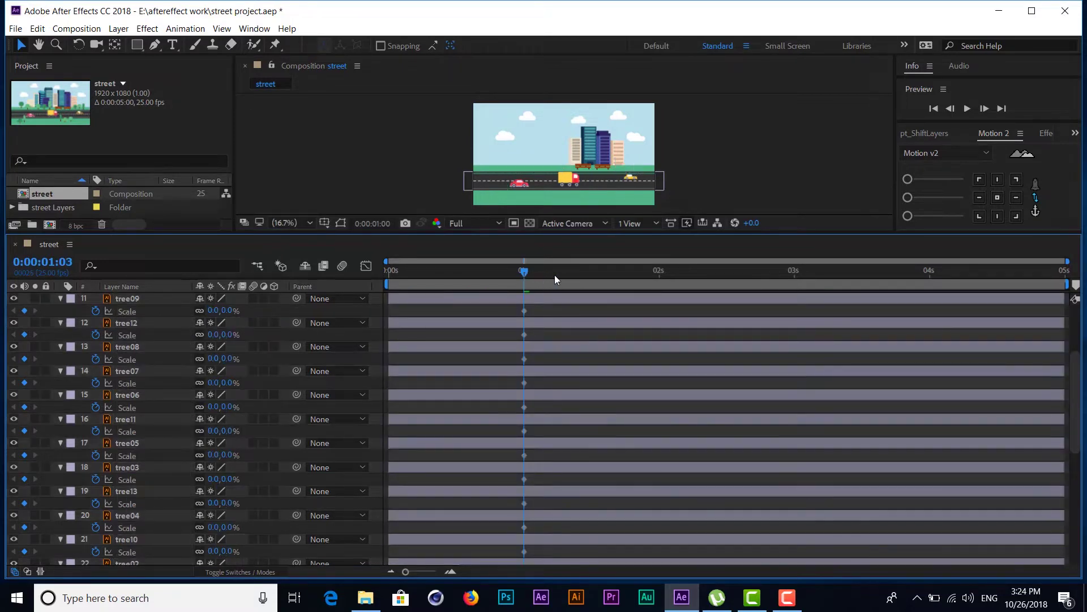
pyautogui.moveTo(555, 274); pyautogui.dragTo(604, 274)
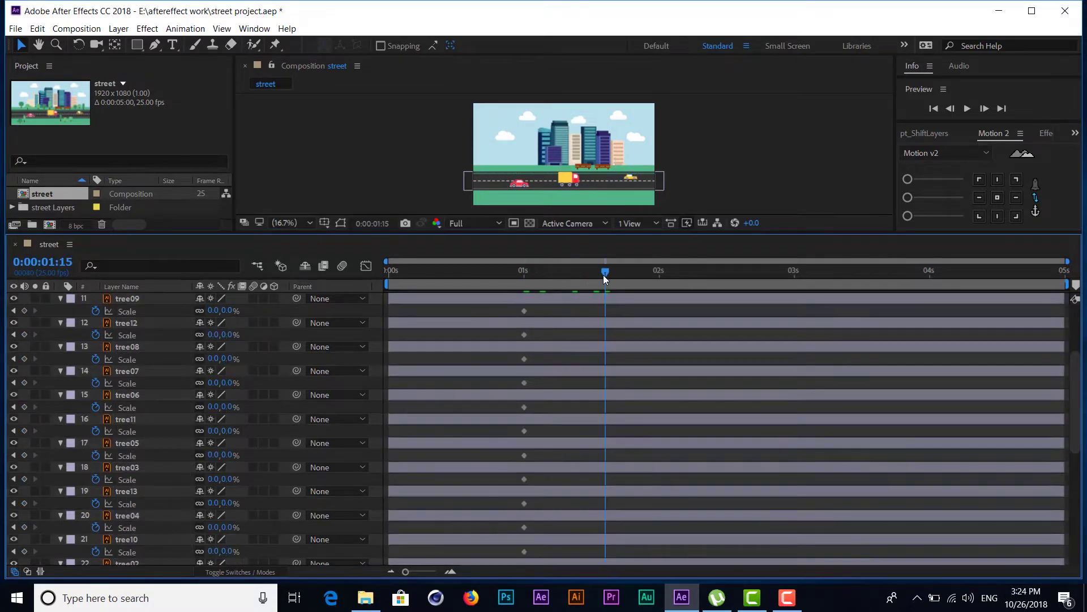
pyautogui.click(522, 280)
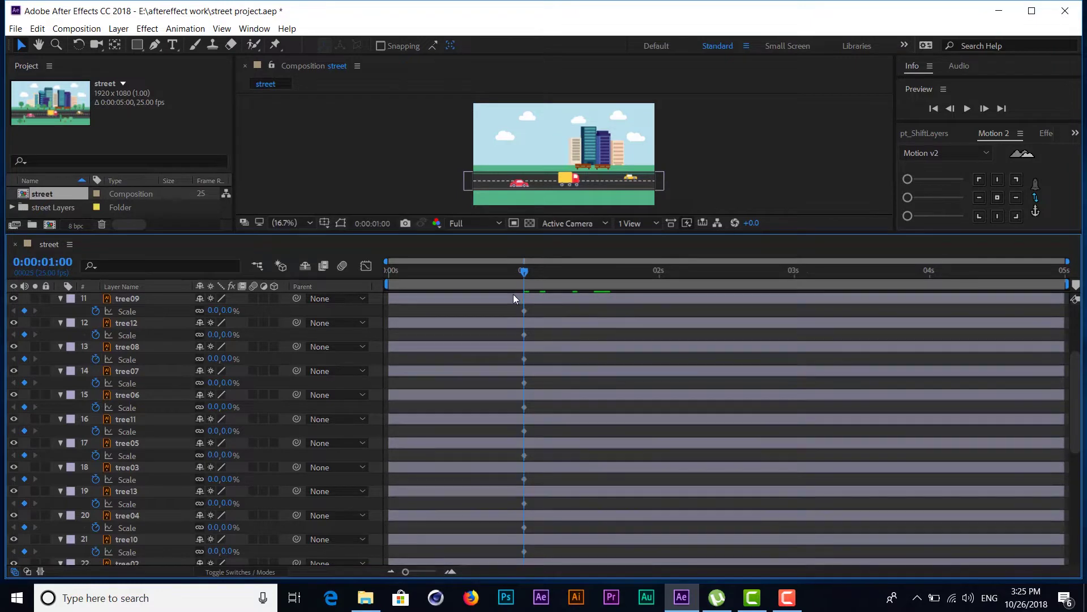
# Jump ahead to 0:00:01:10 and edit tree09's Scale value there.
pyautogui.hotkey('shift', 'pagedown')
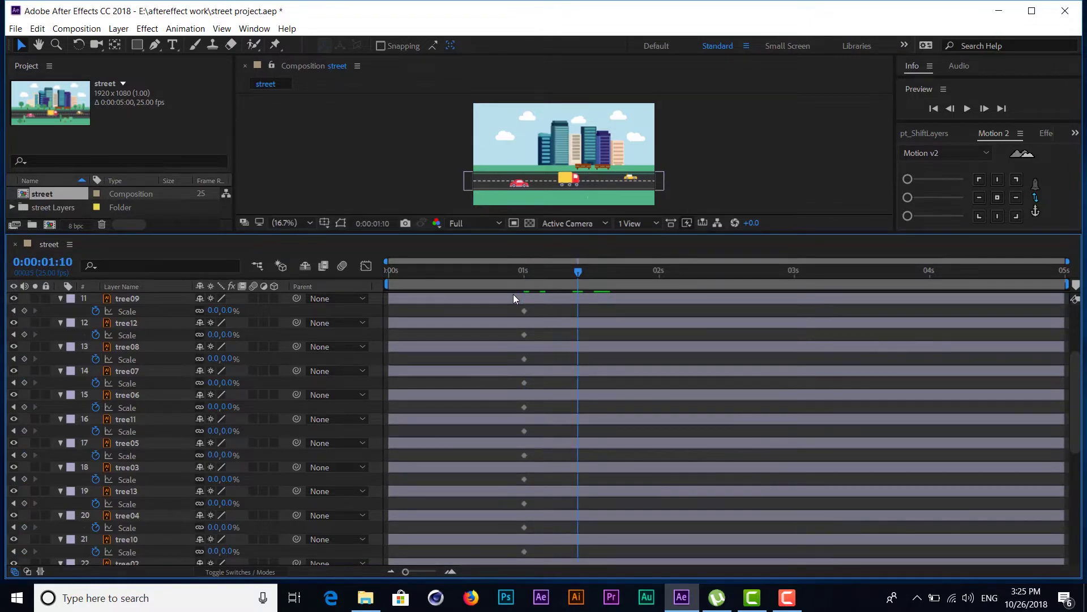
pyautogui.click(229, 311)
pyautogui.click(125, 299)
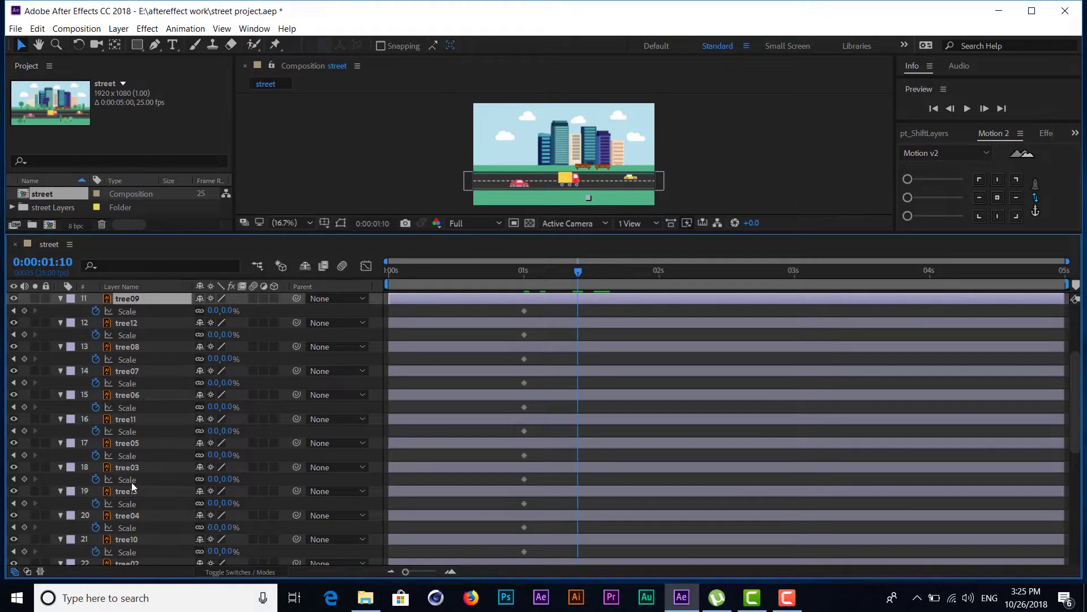
pyautogui.scroll(1, 149, 464)
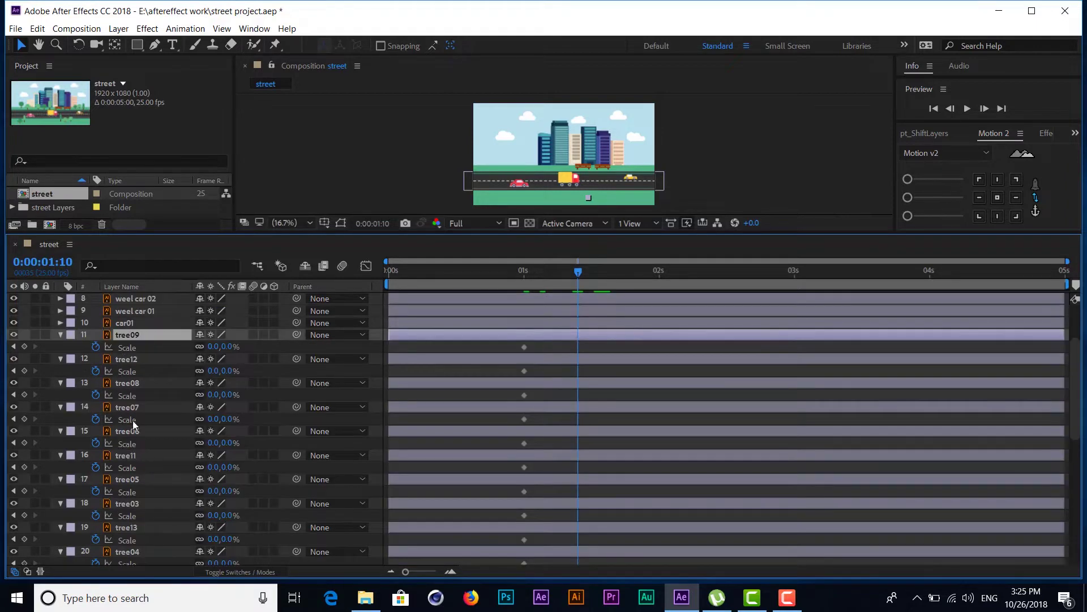
pyautogui.scroll(-3, 133, 421)
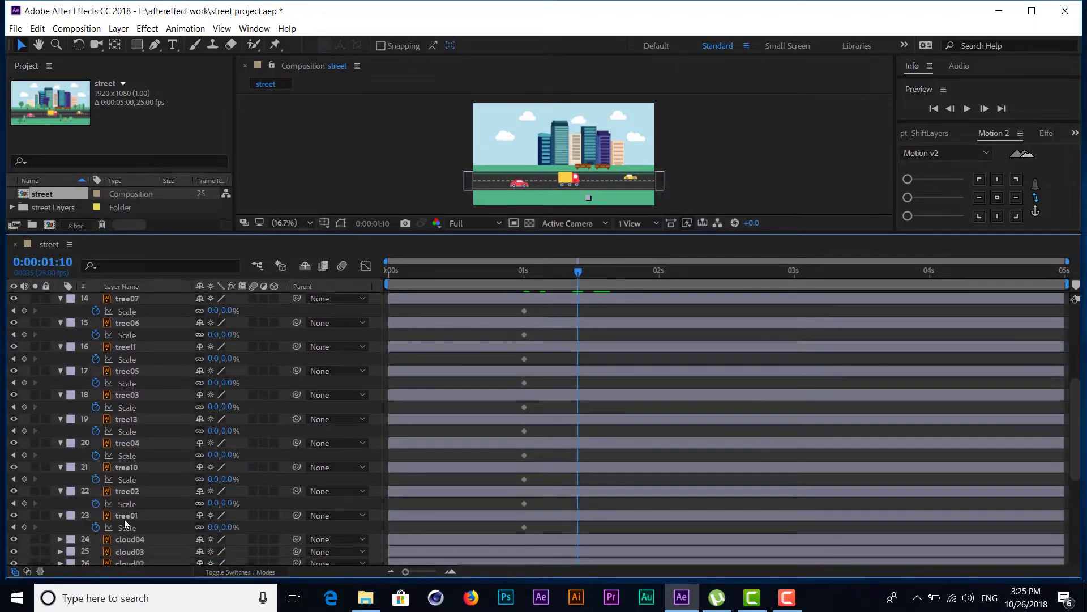
# Select the remaining tree layers, restore 0% Scale at one second, and move to 0:00:01:10.
pyautogui.keyDown('shift'); pyautogui.click(124, 519); pyautogui.keyUp('shift')
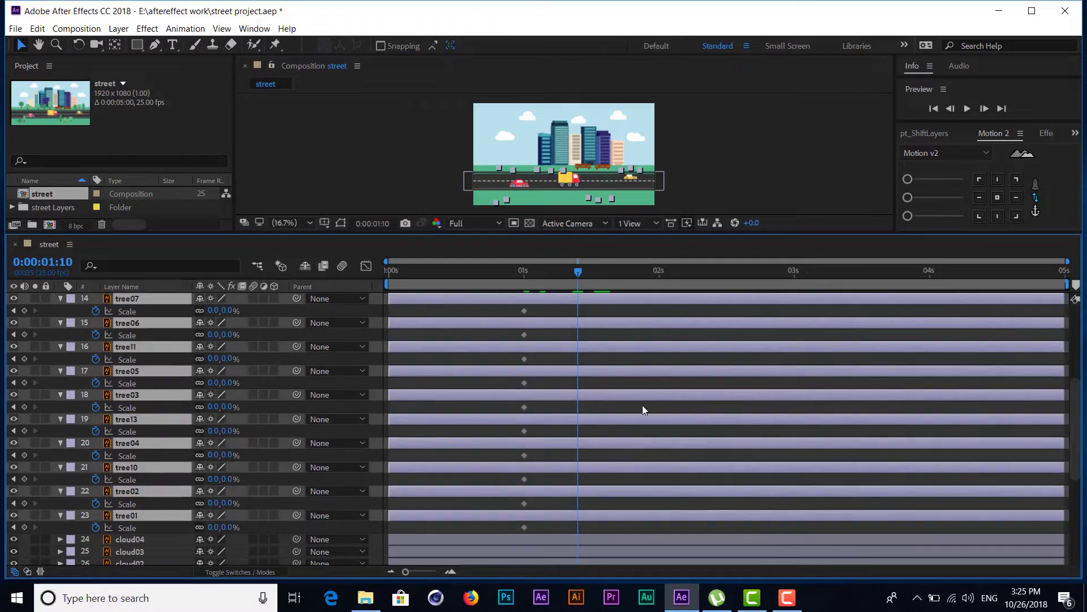
pyautogui.press('KP_1')
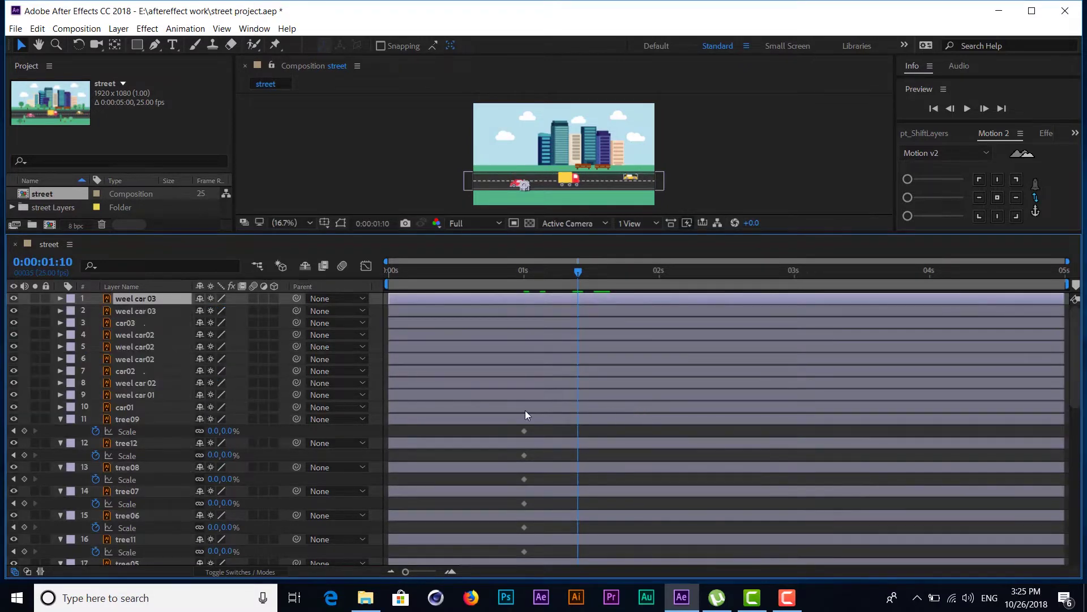
pyautogui.press('j')
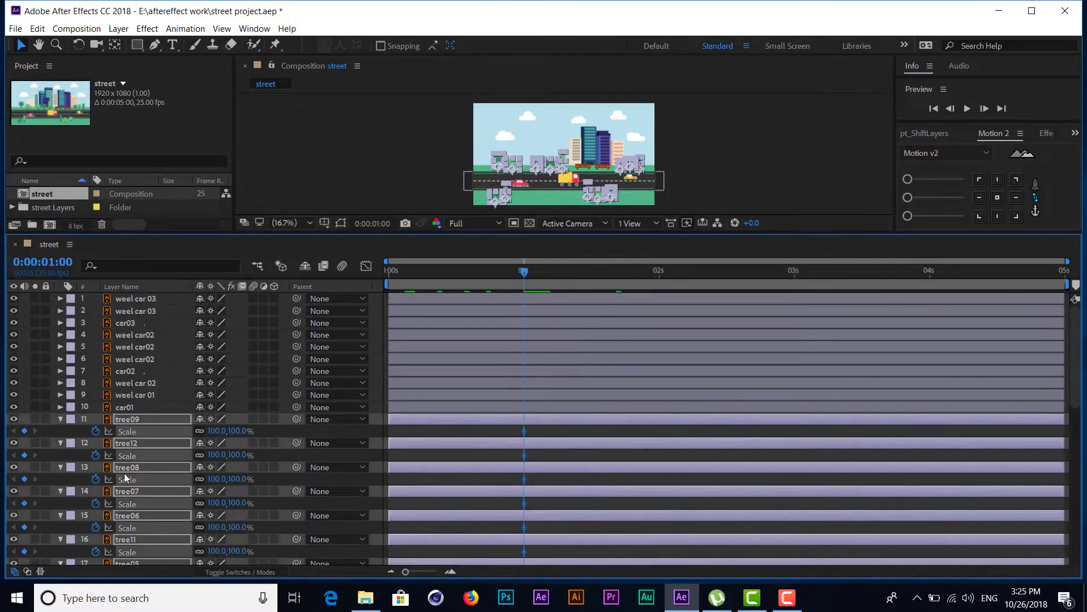
pyautogui.scroll(-1, 151, 432)
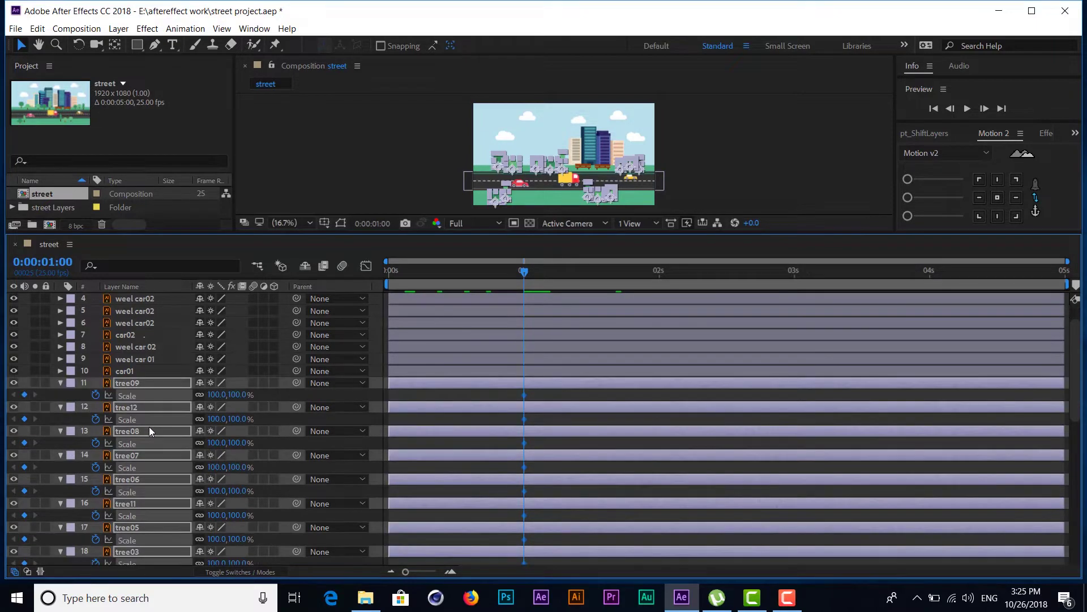
pyautogui.scroll(-3, 150, 427)
pyautogui.hotkey('ctrl', 'z')
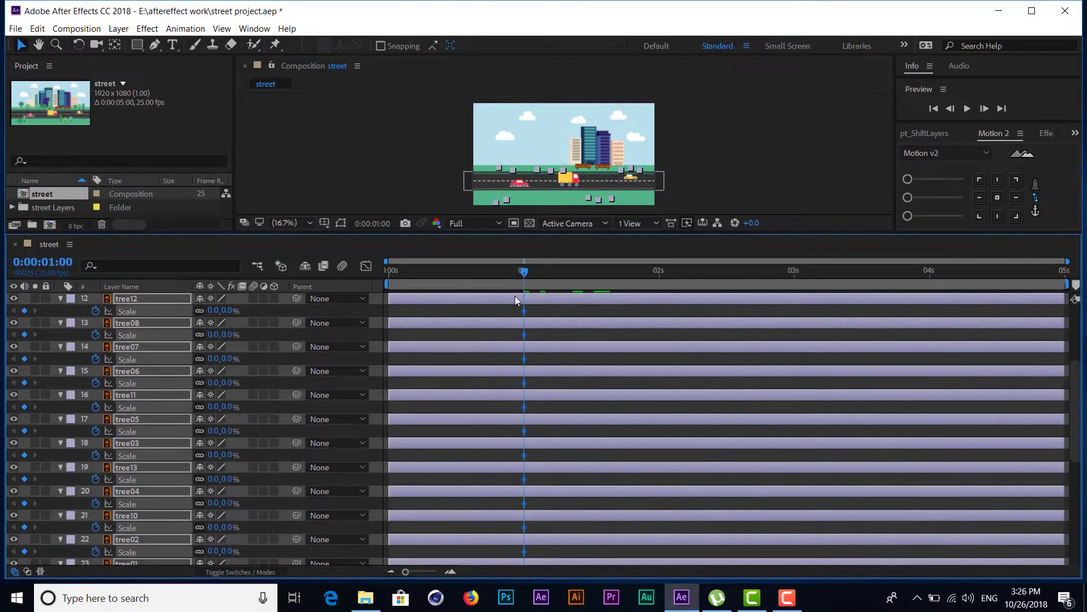
pyautogui.hotkey('shift', 'pagedown')
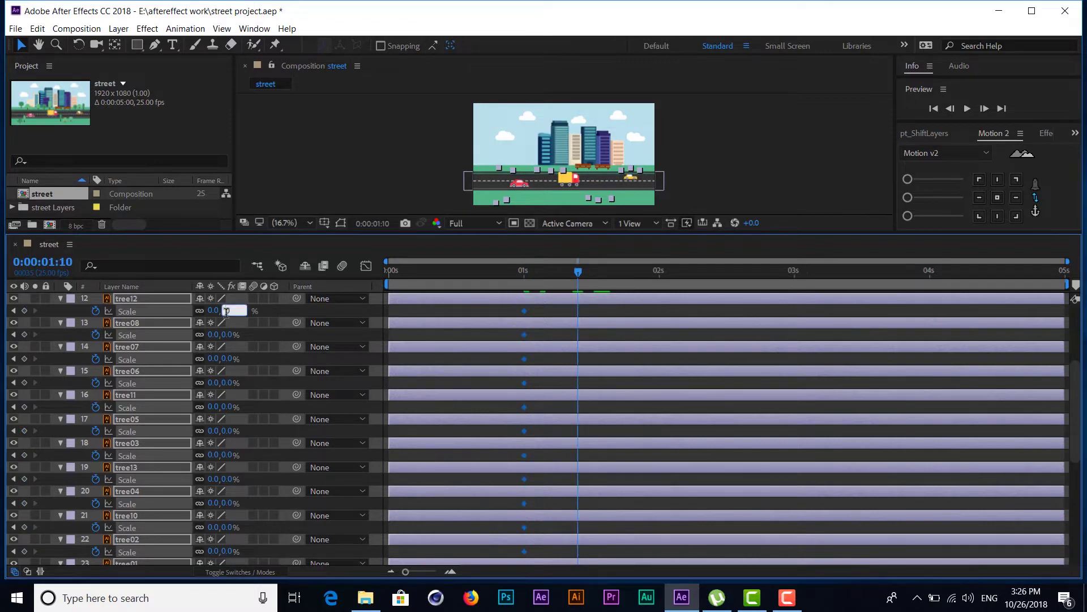
# Set every tree's Scale to 100% at 0:00:01:10.
pyautogui.write('1000')
pyautogui.press('Return')
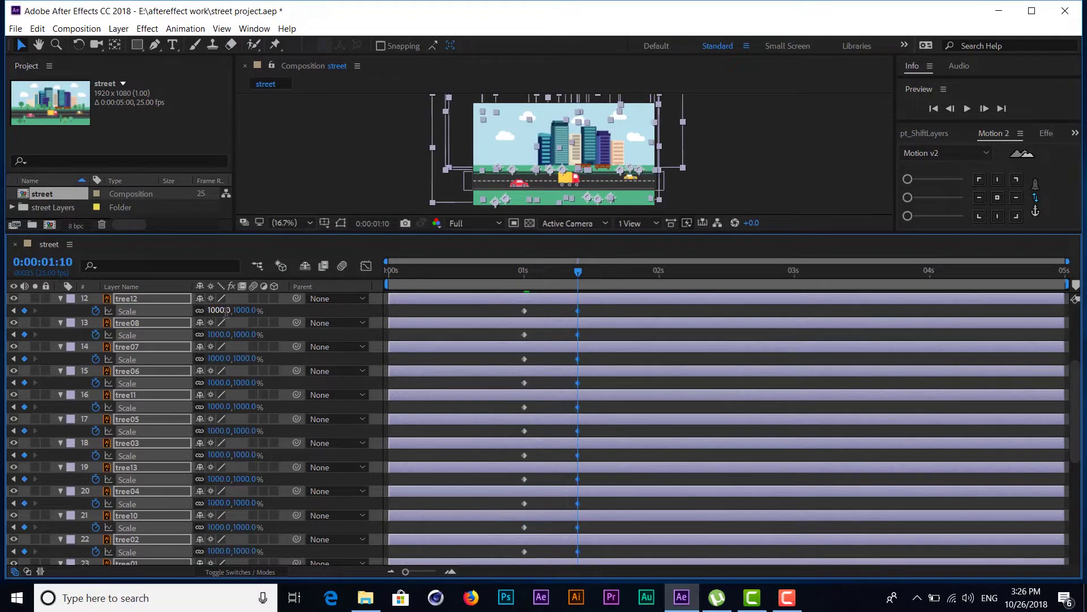
pyautogui.click(247, 312)
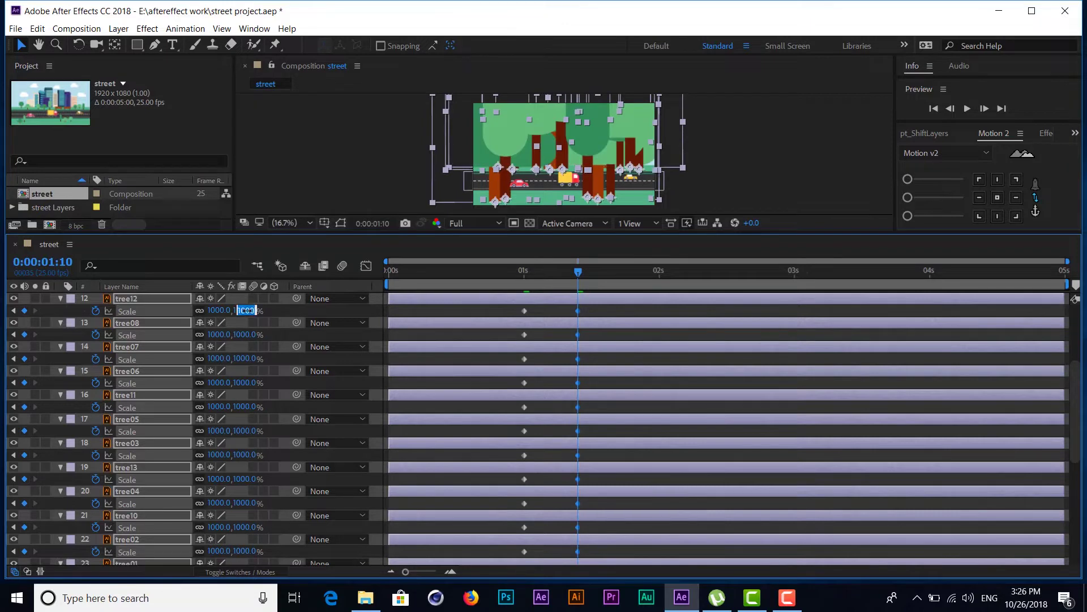
pyautogui.write('10')
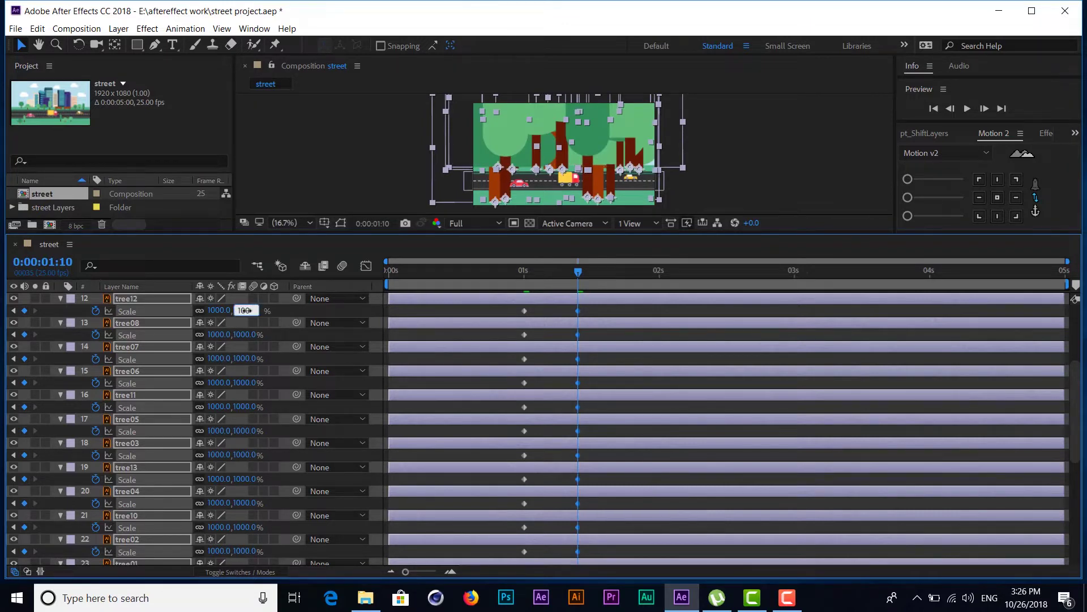
pyautogui.press('Return')
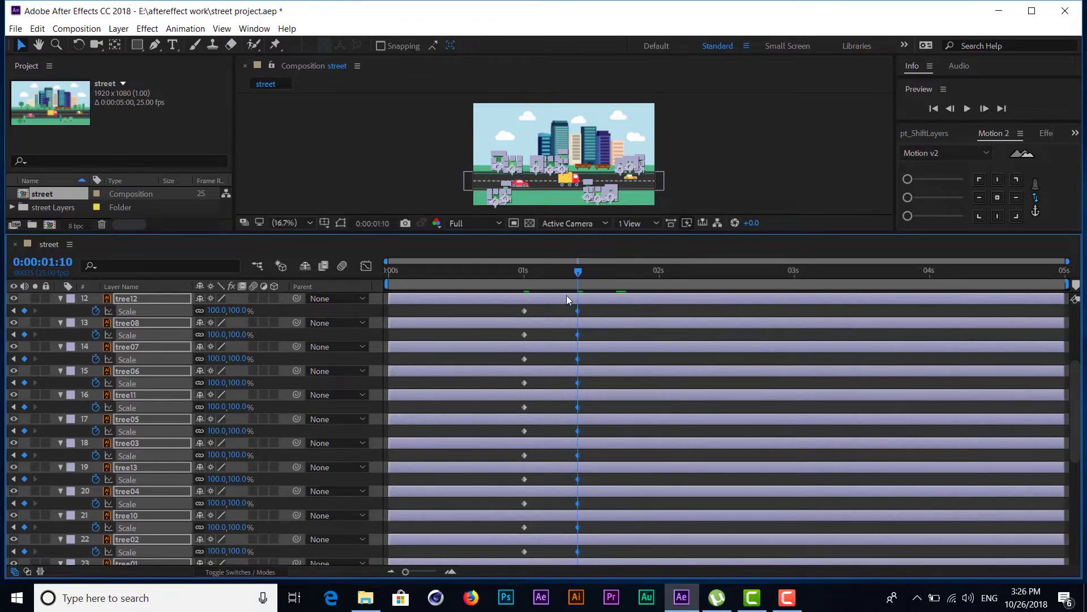
# Step forward to 0:00:01:13 and set every tree's Scale to 110%.
pyautogui.press('pagedown')
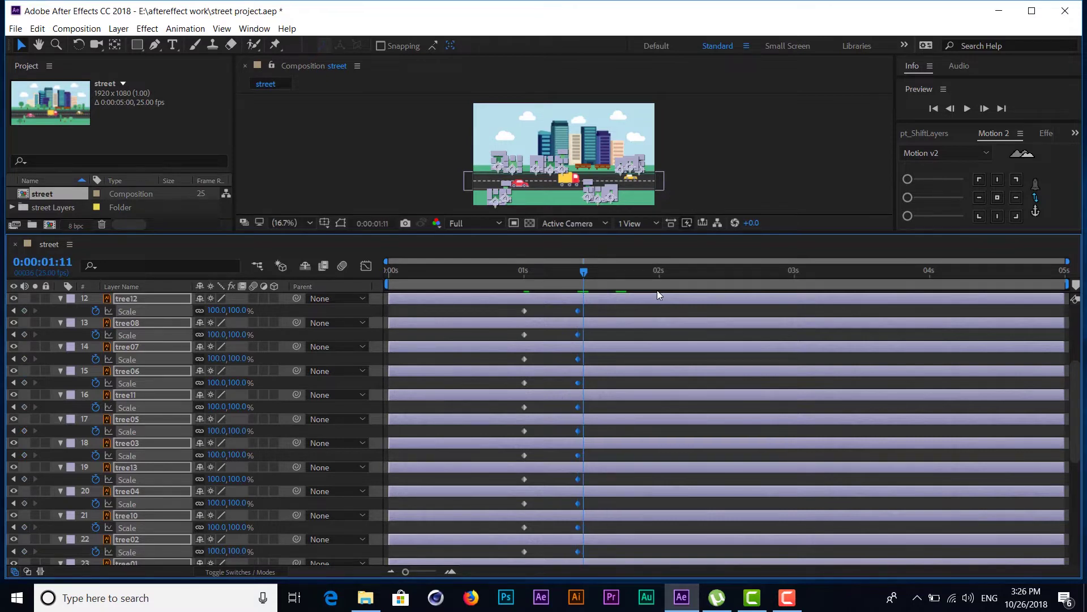
pyautogui.press('pagedown')
pyautogui.press('pagedown')
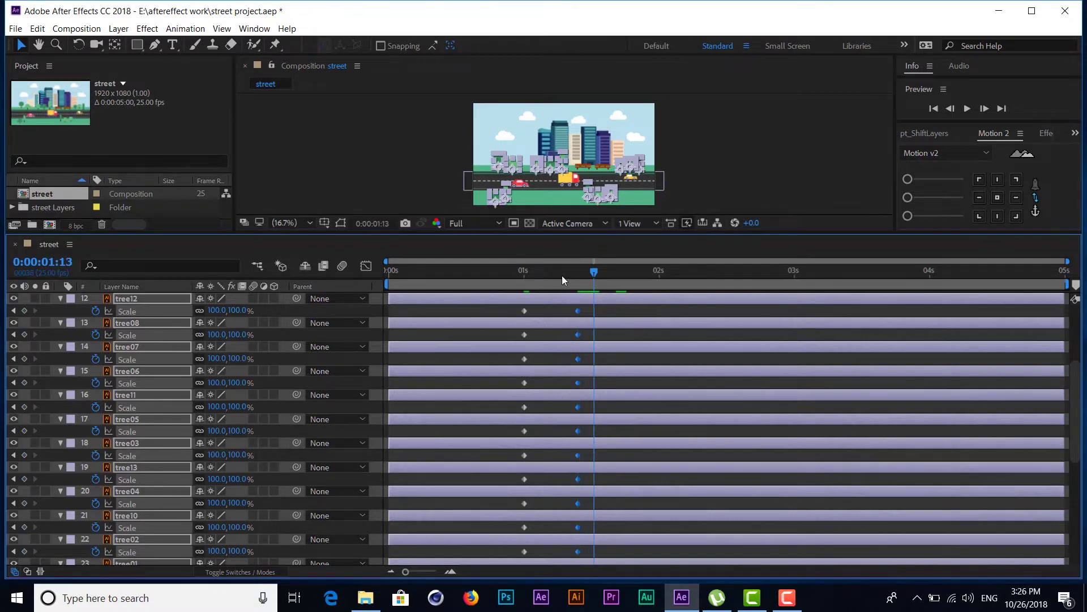
pyautogui.click(239, 311)
pyautogui.write('110')
pyautogui.press('Return')
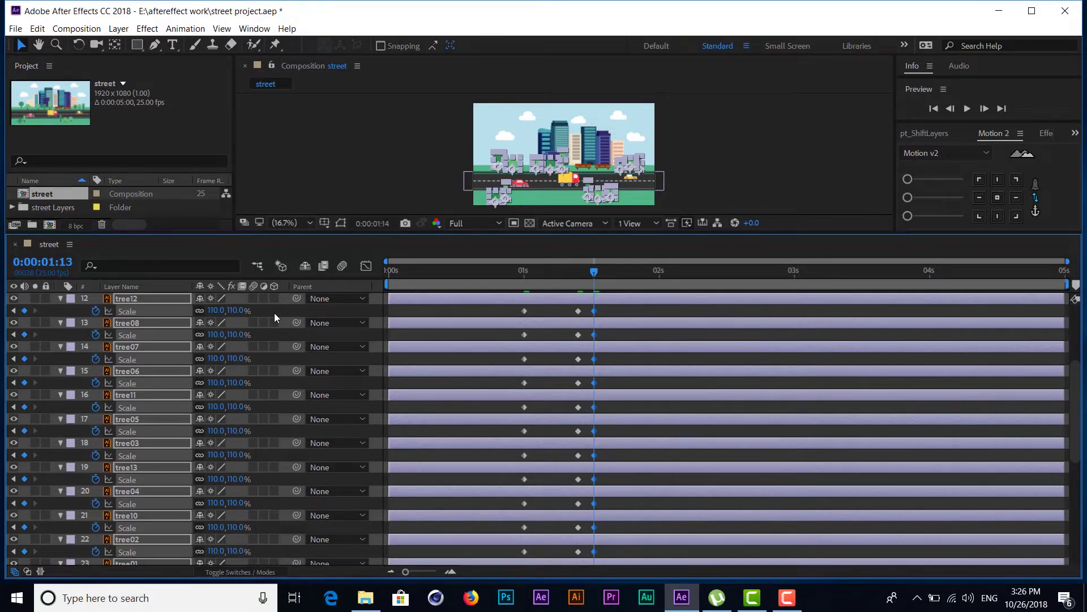
# Settle every tree's Scale back to 100% at 0:00:01:16 and select the Scale keyframes.
pyautogui.press('space')
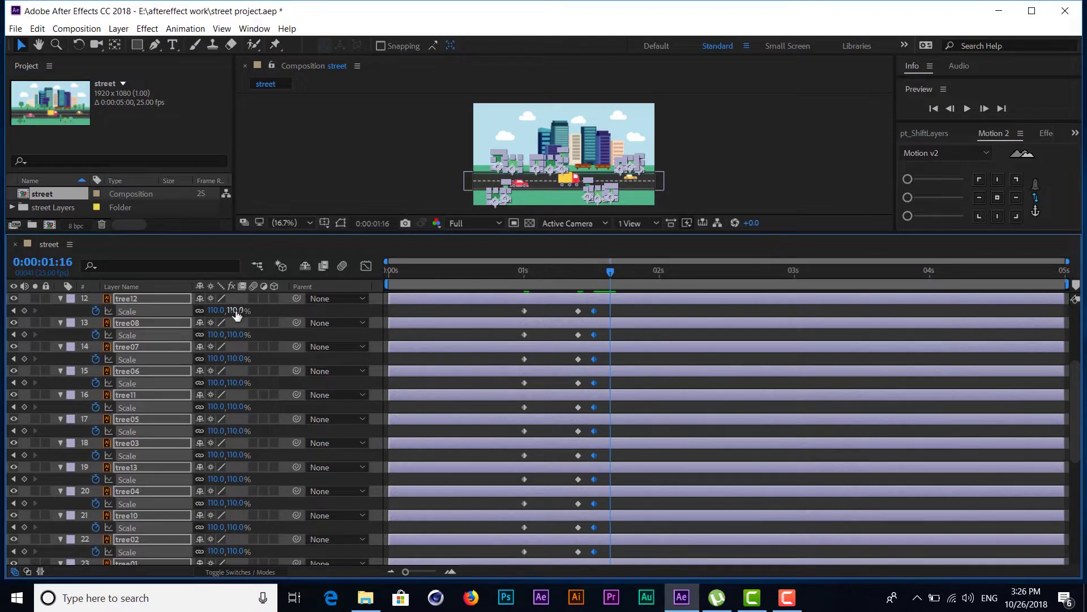
pyautogui.click(235, 310)
pyautogui.write('10')
pyautogui.press('Return')
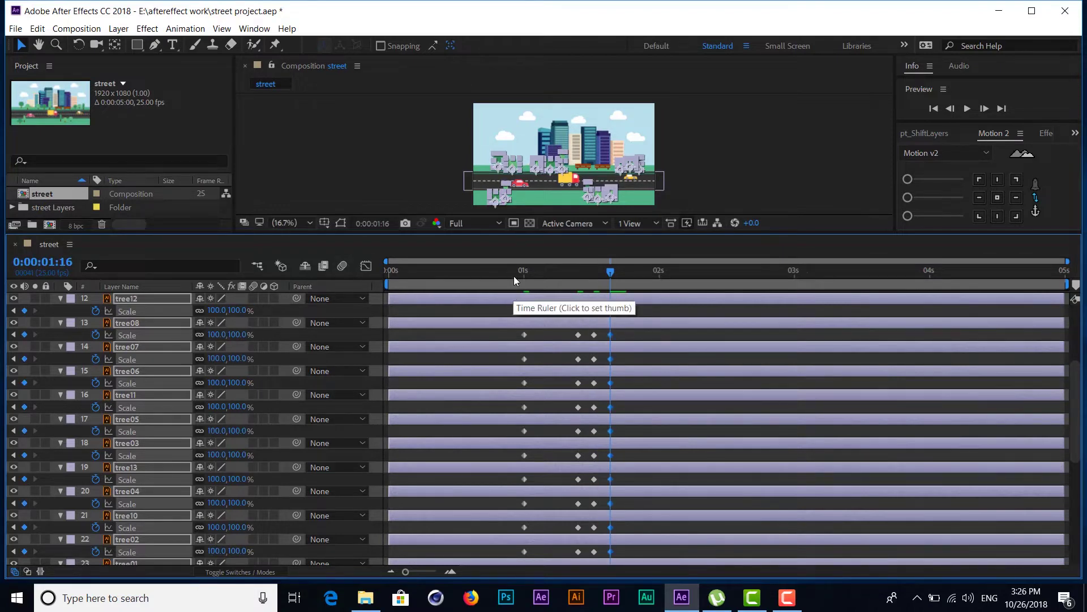
pyautogui.moveTo(625, 307)
pyautogui.mouseDown()
pyautogui.moveTo(515, 444)
pyautogui.moveTo(513, 562)
pyautogui.mouseUp()
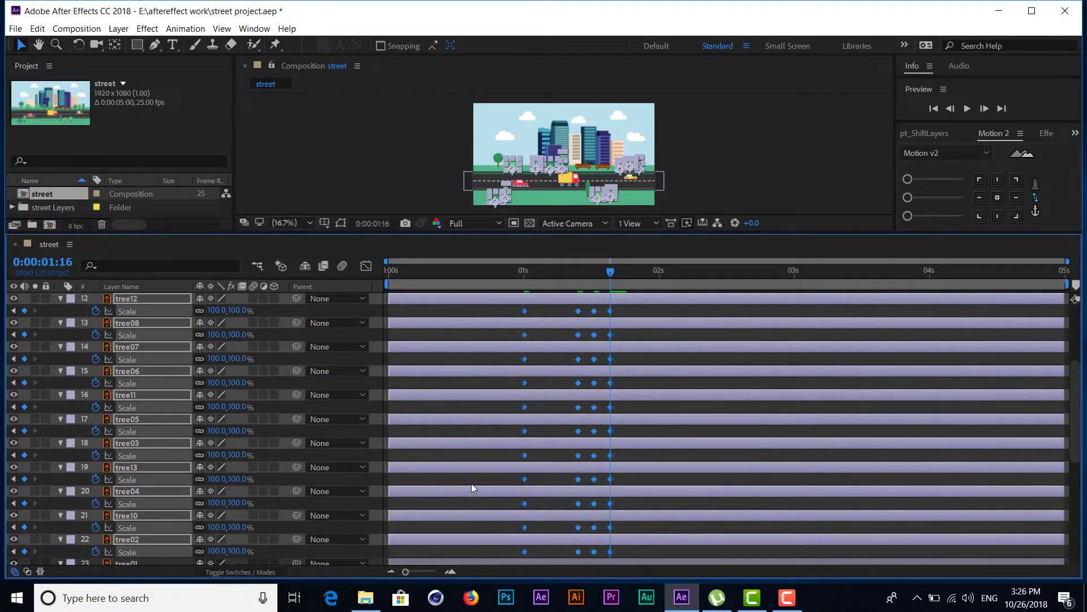
# Add tree01's keyframes to the selection and apply Easy Ease to all tree Scale keyframes.
pyautogui.scroll(-2, 472, 482)
pyautogui.scroll(-2, 612, 489)
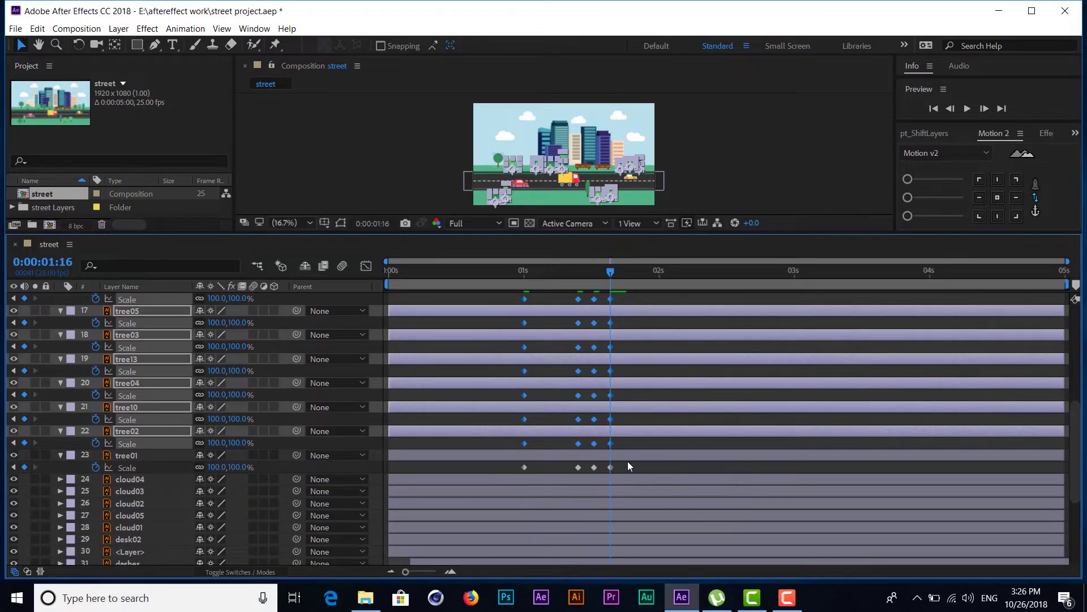
pyautogui.moveTo(627, 465); pyautogui.dragTo(522, 478)
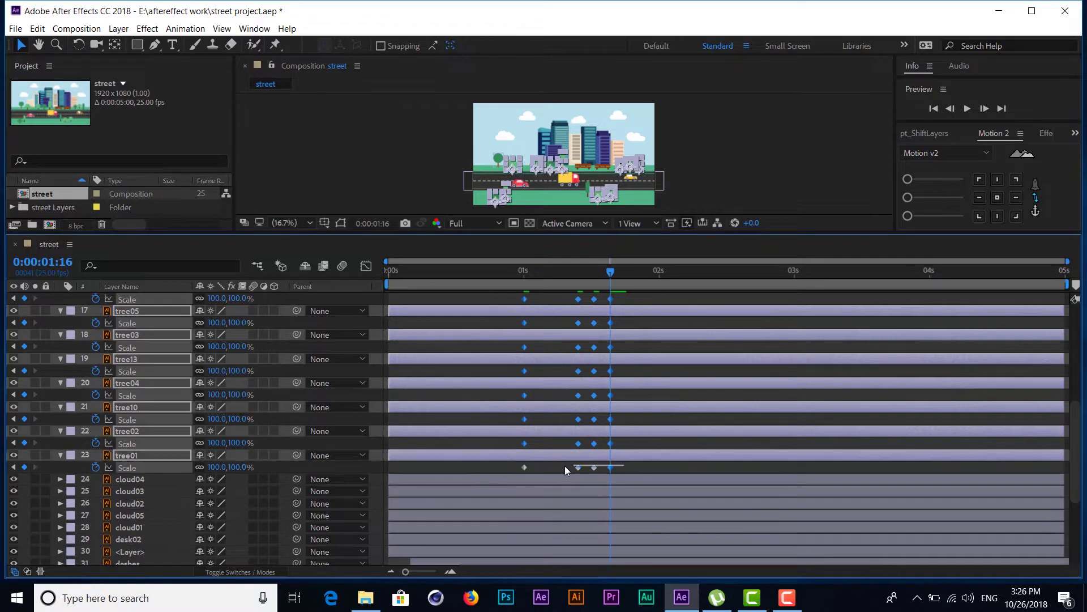
pyautogui.rightClick(524, 467)
pyautogui.moveTo(597, 460)
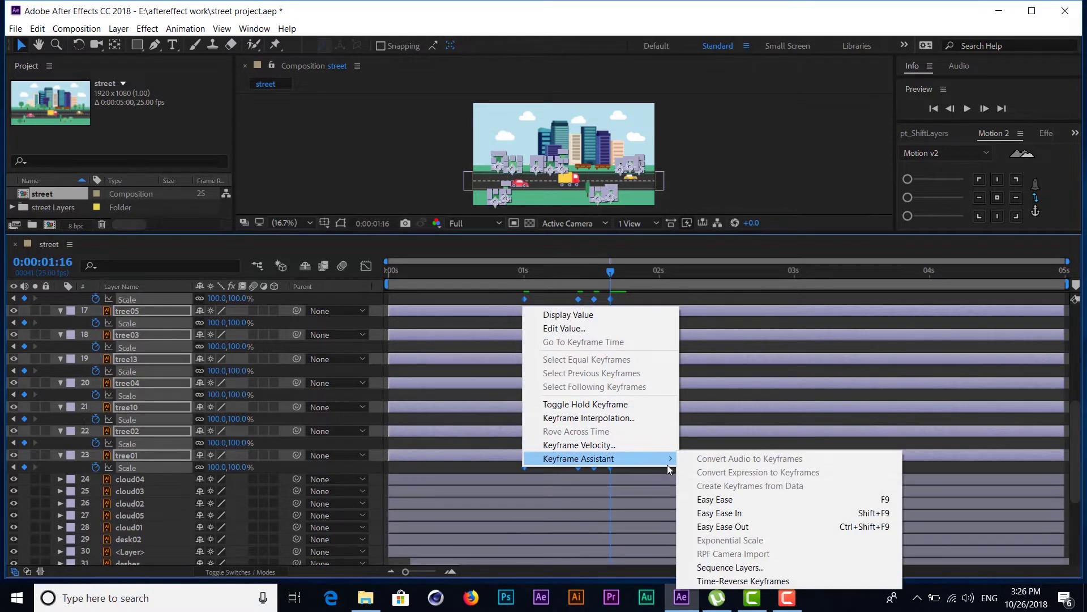
pyautogui.click(715, 501)
pyautogui.moveTo(525, 276); pyautogui.dragTo(480, 275)
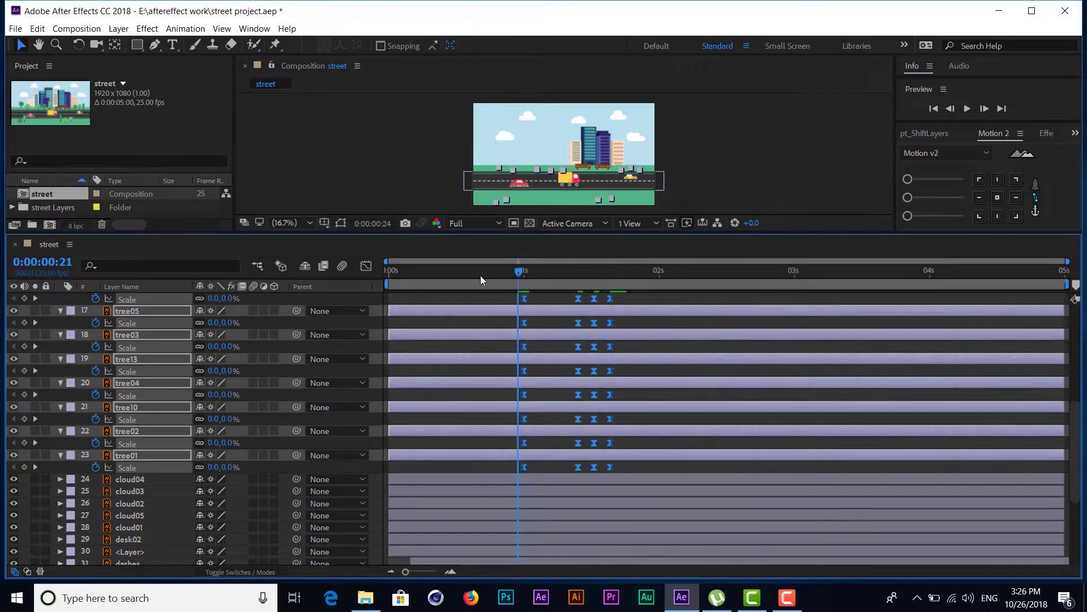
pyautogui.click(305, 168)
# Preview the street scene from frame 0, with trees popping in to 110% at 0:00:01:13.
pyautogui.press('space')
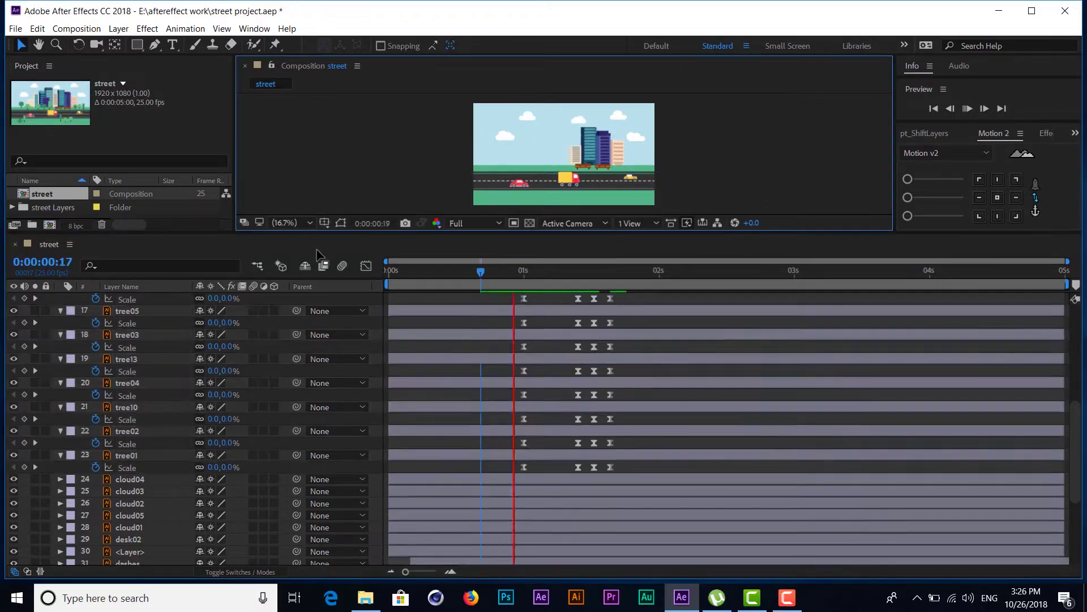
pyautogui.click(496, 270)
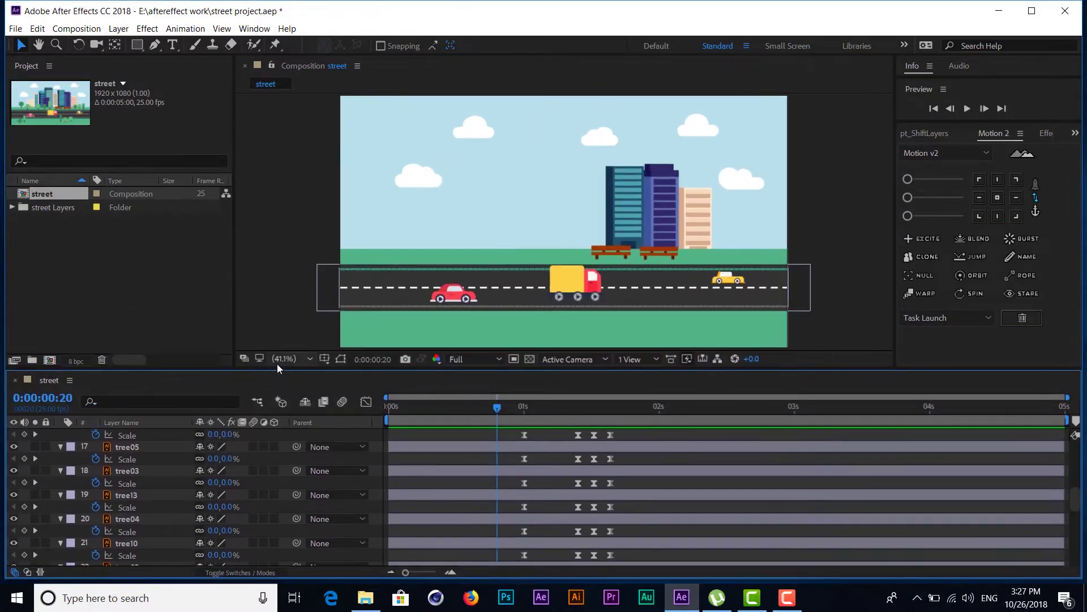
pyautogui.click(279, 360)
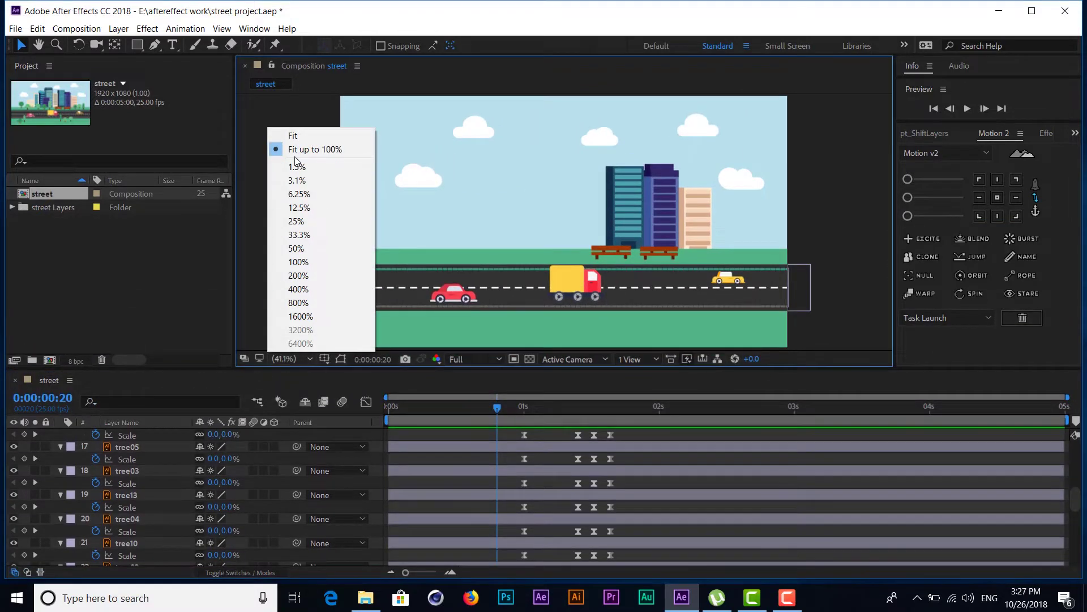
pyautogui.click(255, 256)
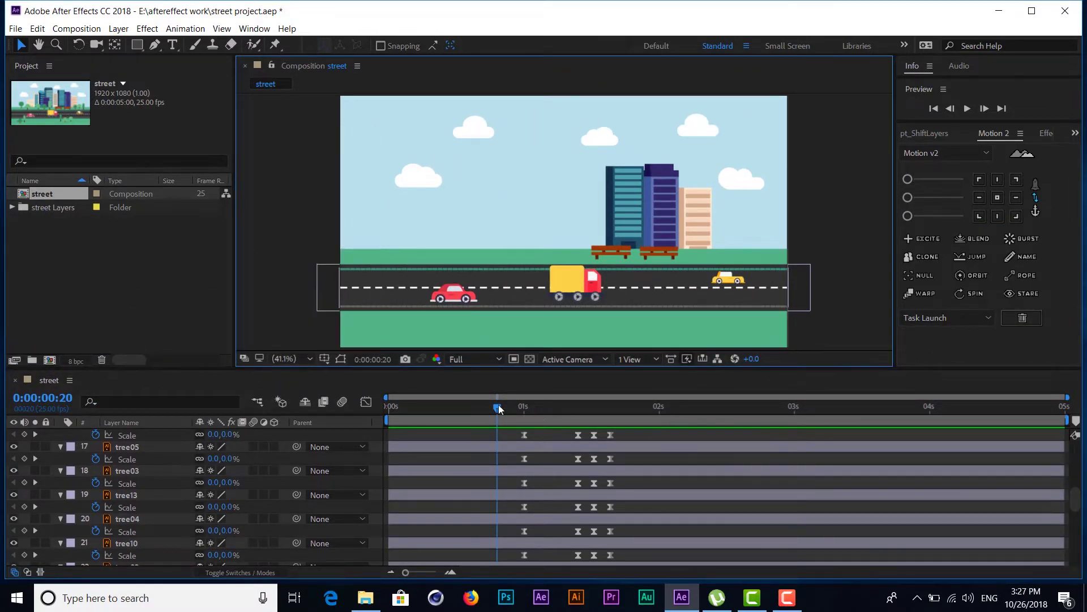
pyautogui.click(385, 411)
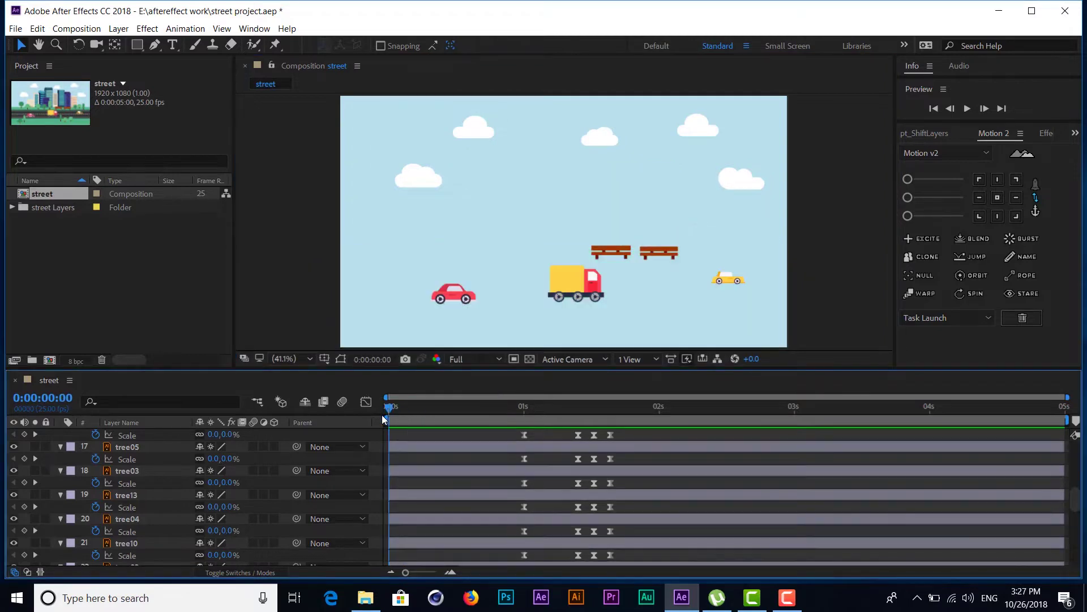
pyautogui.press('space')
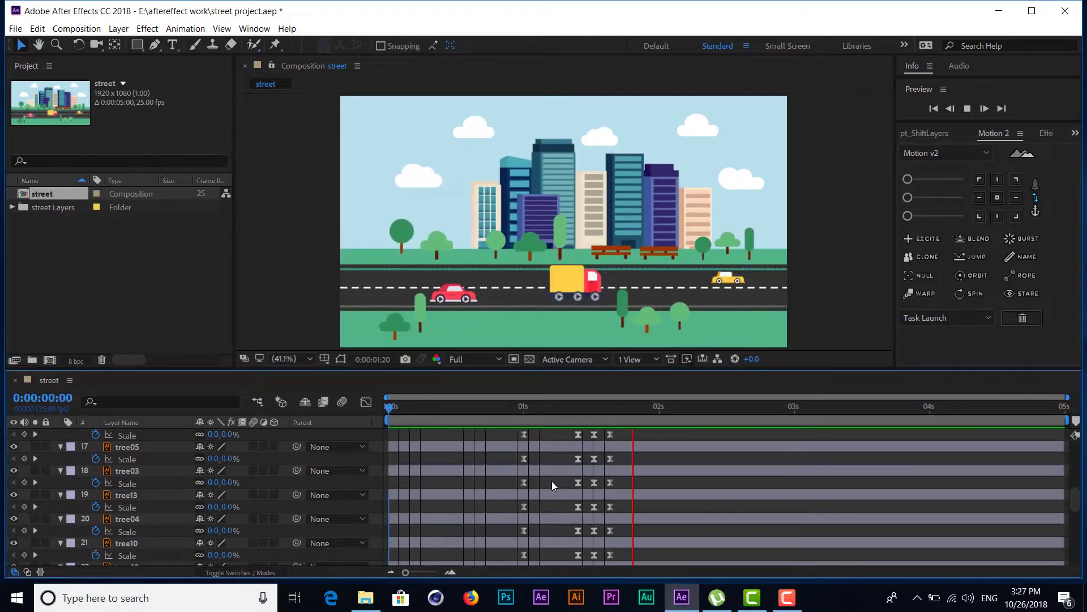
pyautogui.moveTo(481, 409)
pyautogui.mouseDown()
pyautogui.moveTo(616, 408)
pyautogui.moveTo(594, 410)
pyautogui.mouseUp()
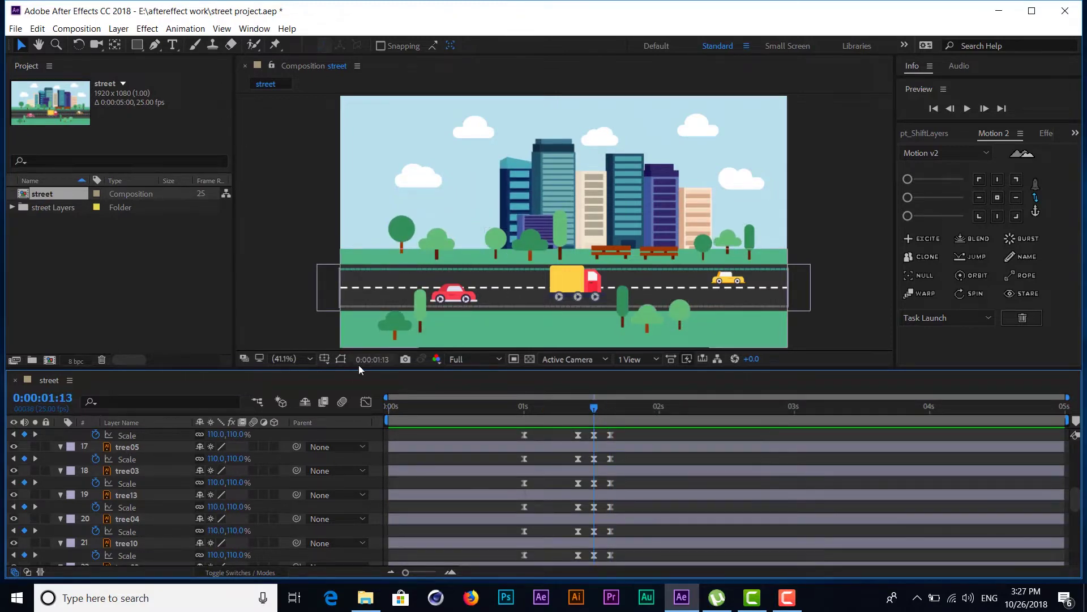
# Enlarge the timeline and select all the tree layers through tree01.
pyautogui.moveTo(353, 370); pyautogui.dragTo(355, 297)
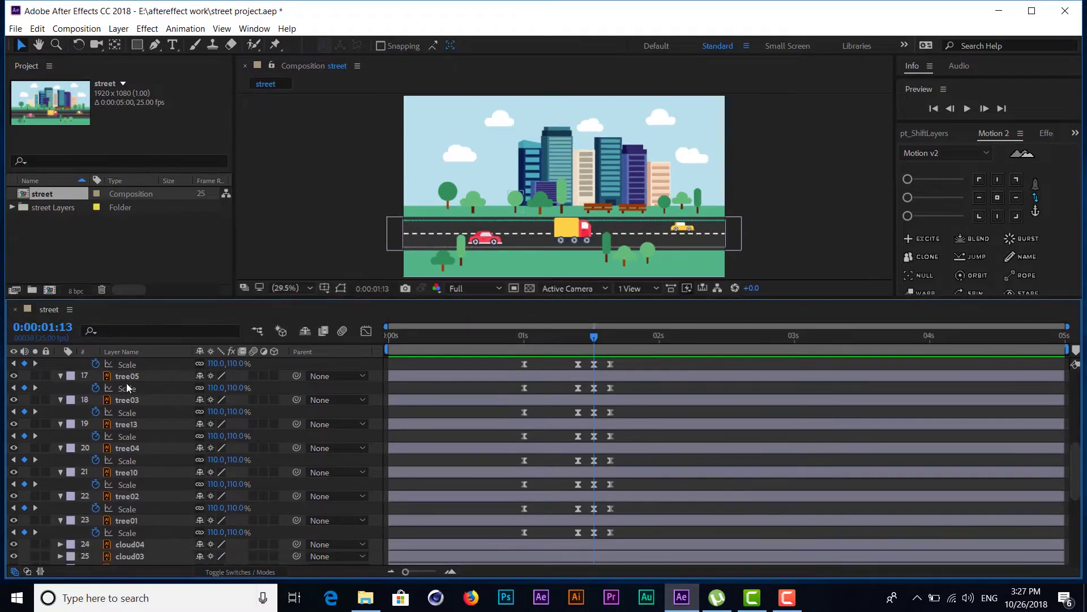
pyautogui.scroll(1, 129, 387)
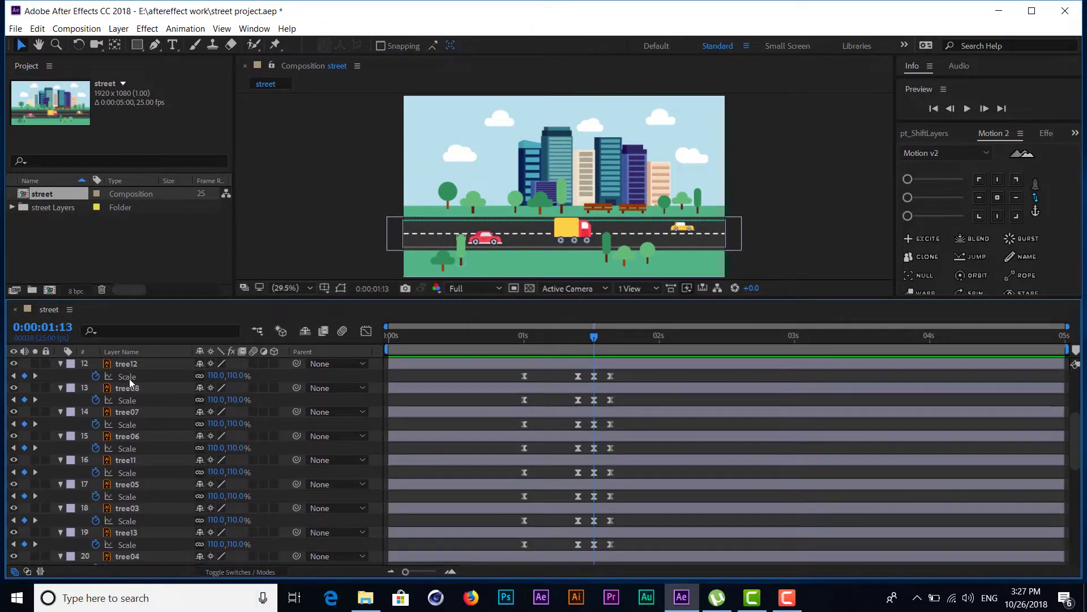
pyautogui.scroll(1, 135, 392)
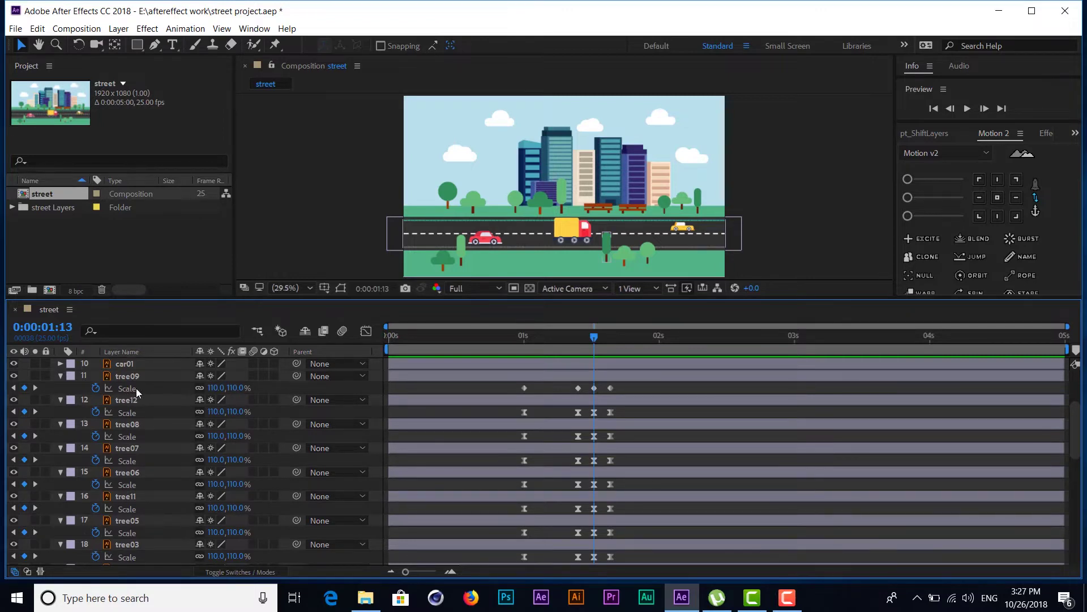
pyautogui.scroll(1, 137, 395)
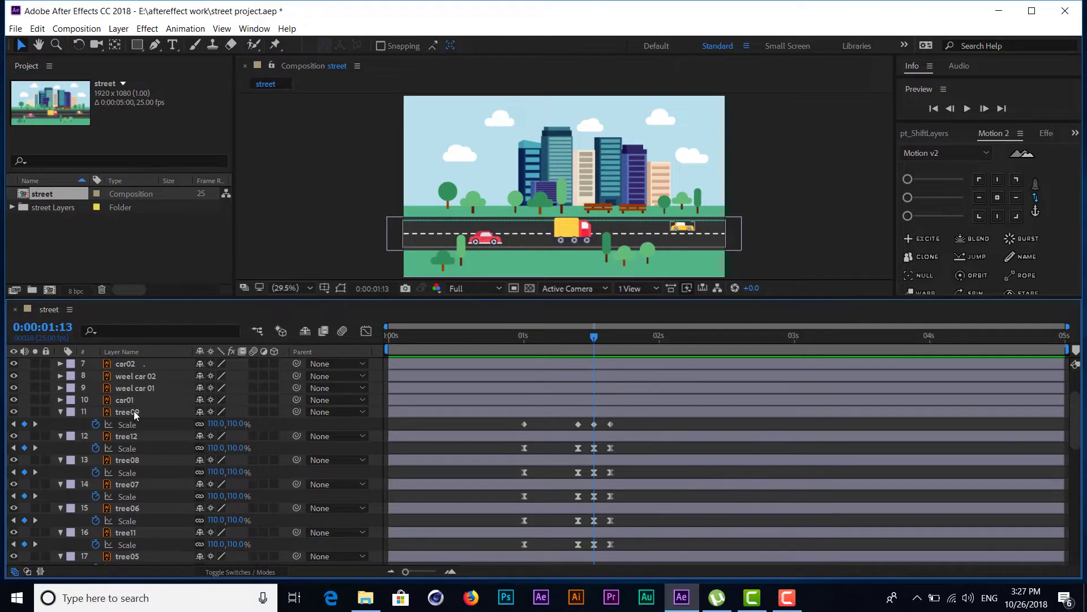
pyautogui.click(132, 414)
pyautogui.scroll(-4, 162, 441)
pyautogui.scroll(-4, 161, 441)
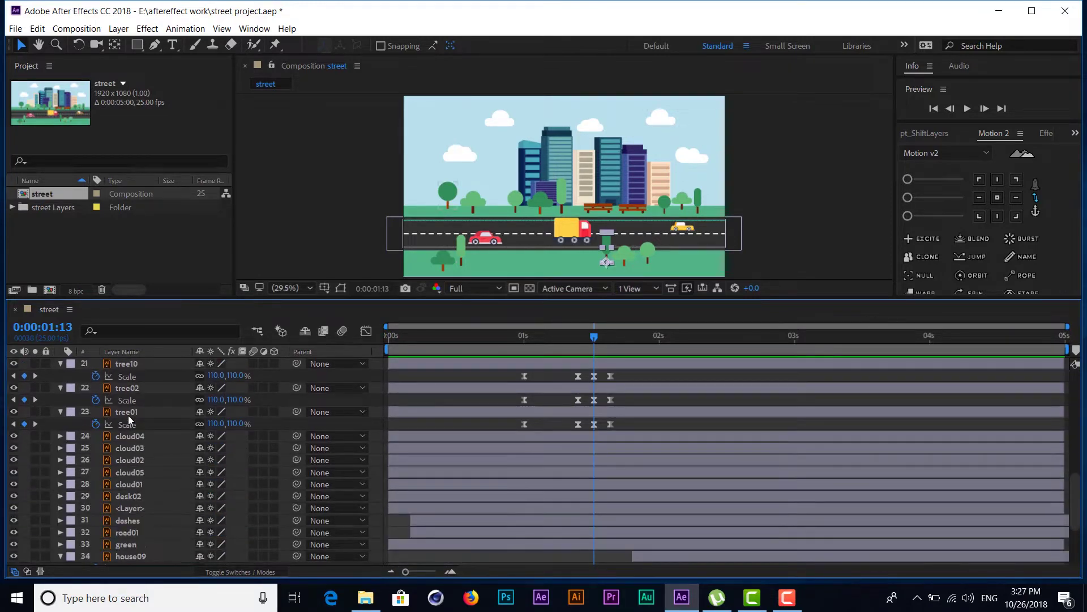
pyautogui.keyDown('shift'); pyautogui.click(128, 416); pyautogui.keyUp('shift')
pyautogui.scroll(2, 373, 409)
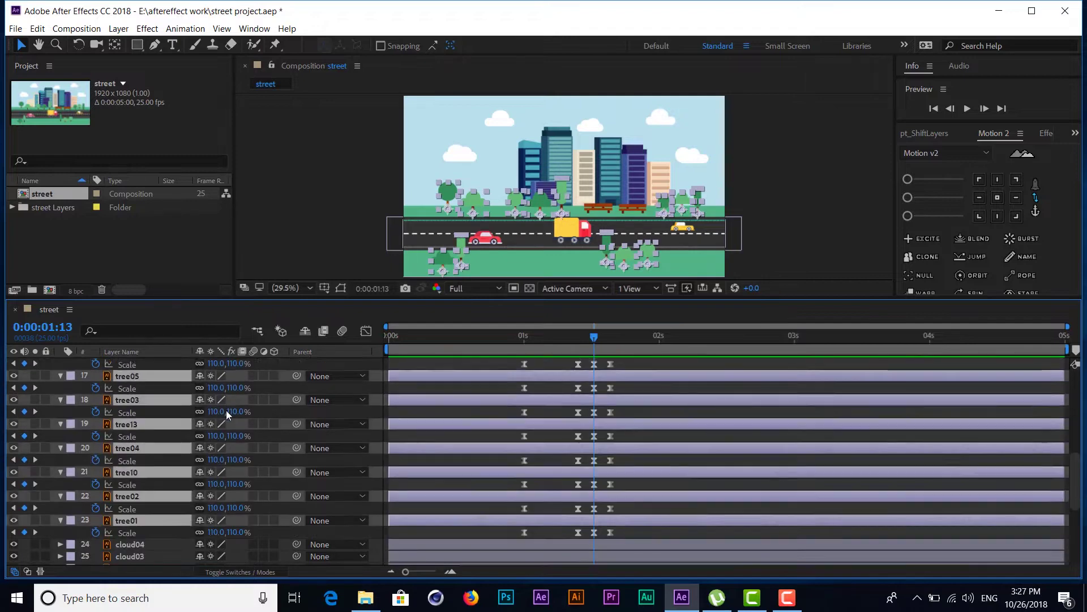
pyautogui.scroll(3, 226, 410)
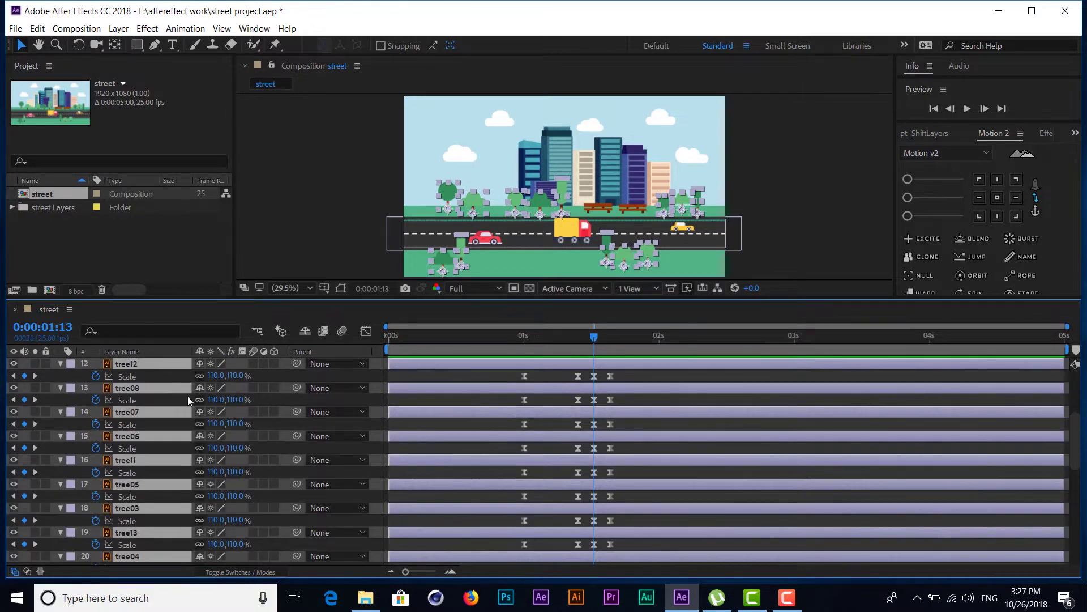
# Change the trees' overshoot Scale from 110% to 115%.
pyautogui.click(238, 375)
pyautogui.write('1')
pyautogui.write('5')
pyautogui.press('Return')
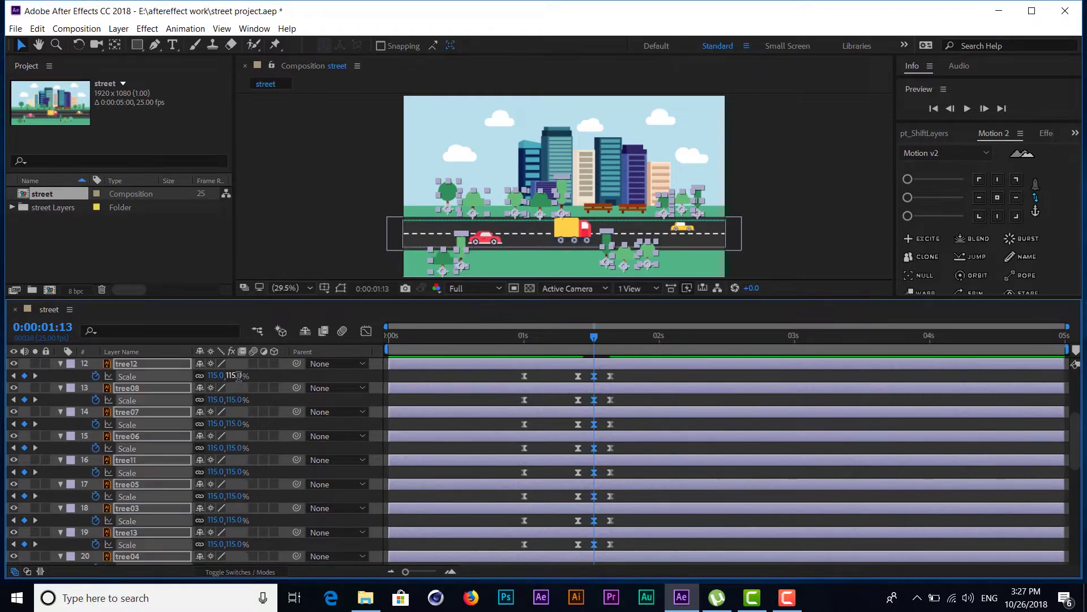
# Preview the trees popping in from frame 0.
pyautogui.click(312, 264)
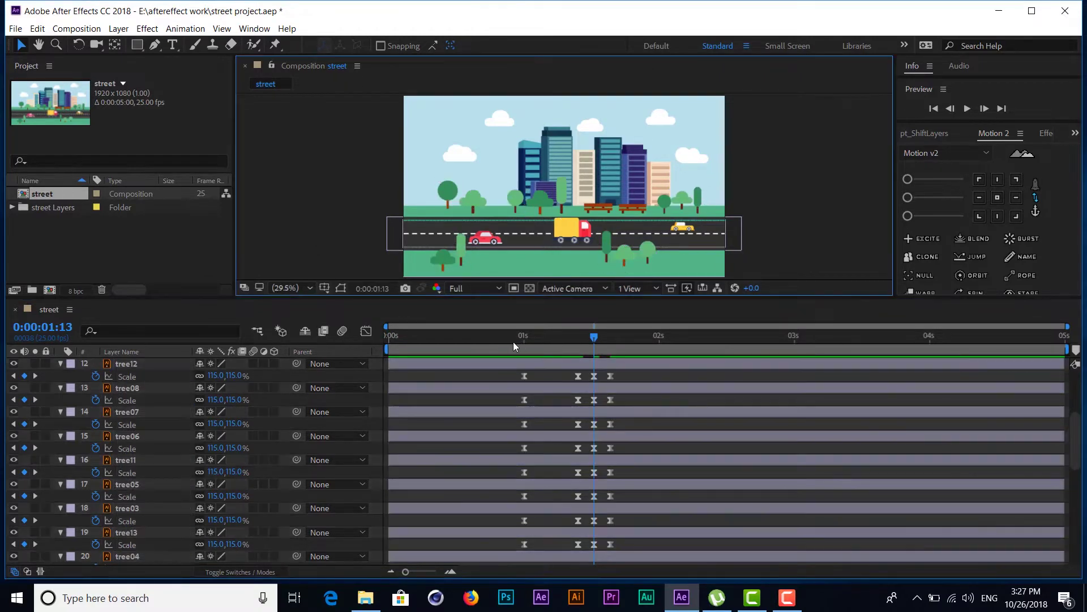
pyautogui.moveTo(513, 342); pyautogui.dragTo(379, 350)
pyautogui.press('space')
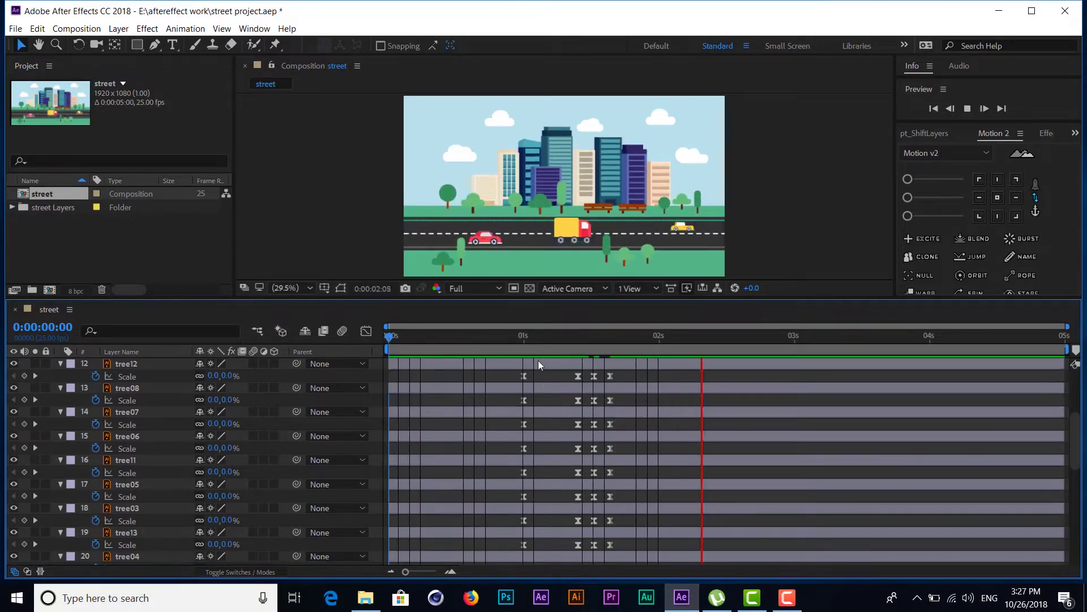
pyautogui.moveTo(577, 334)
pyautogui.mouseDown()
pyautogui.moveTo(669, 335)
pyautogui.moveTo(388, 335)
pyautogui.mouseUp()
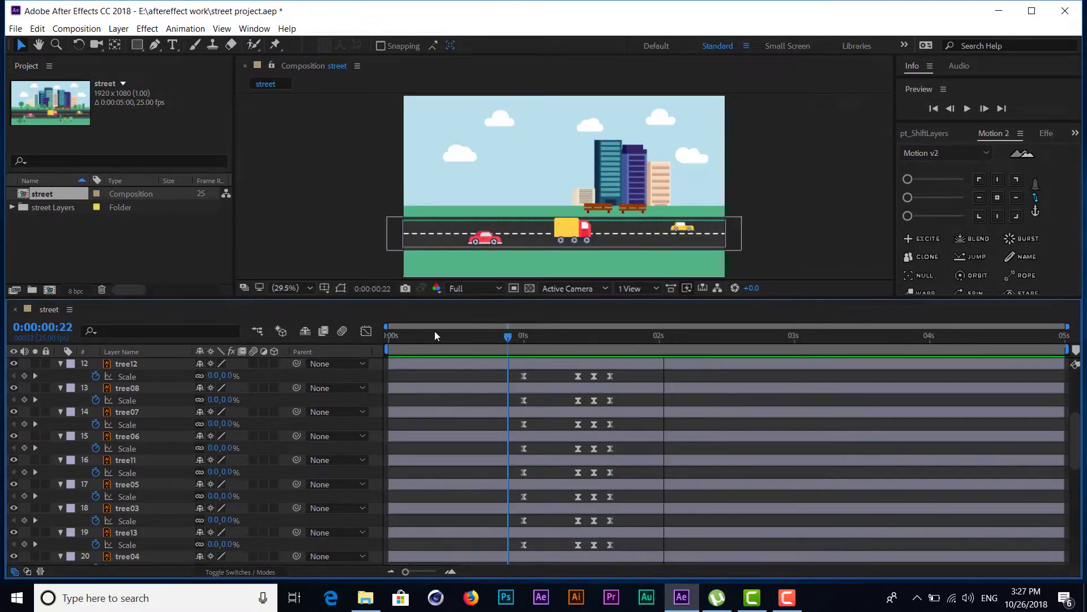
# Collapse every layer's properties and deselect all layers.
pyautogui.click(60, 363)
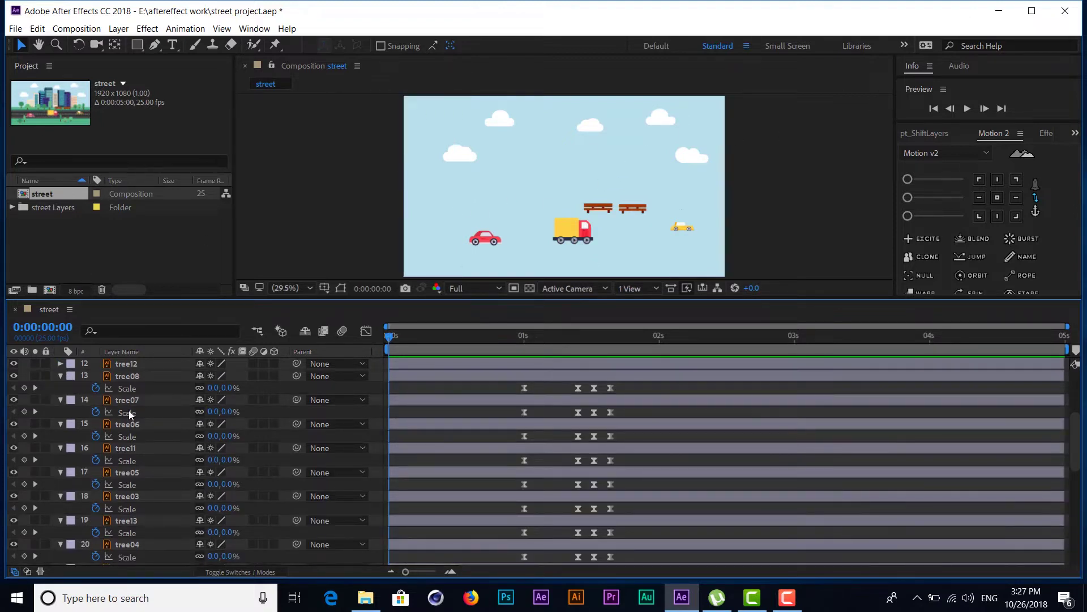
pyautogui.hotkey('ctrl', 'a')
pyautogui.click(60, 375)
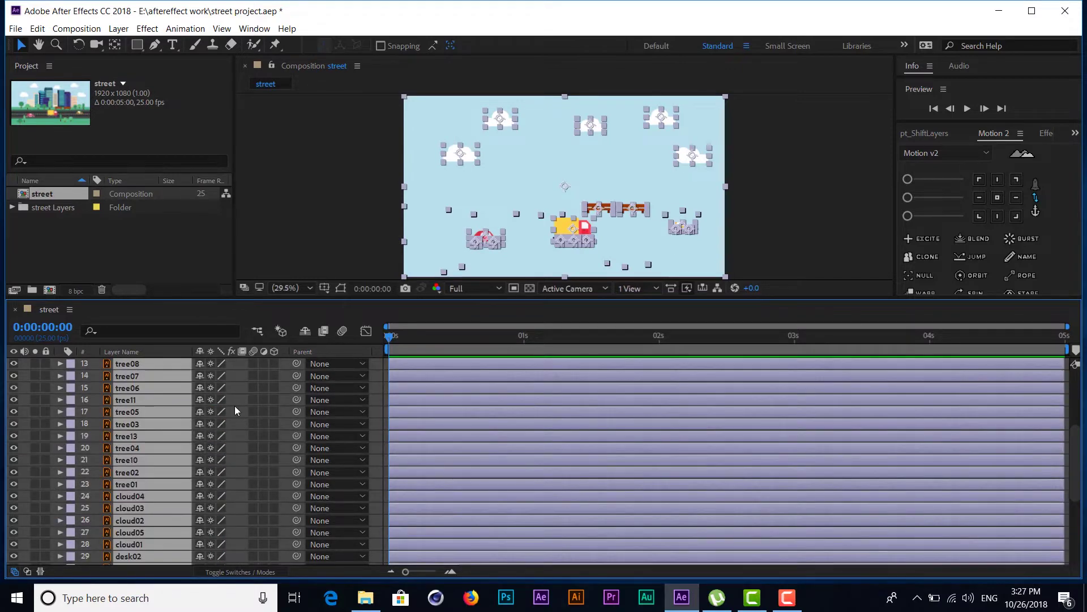
pyautogui.hotkey('ctrl', 'shift', 'a')
pyautogui.scroll(-2, 180, 430)
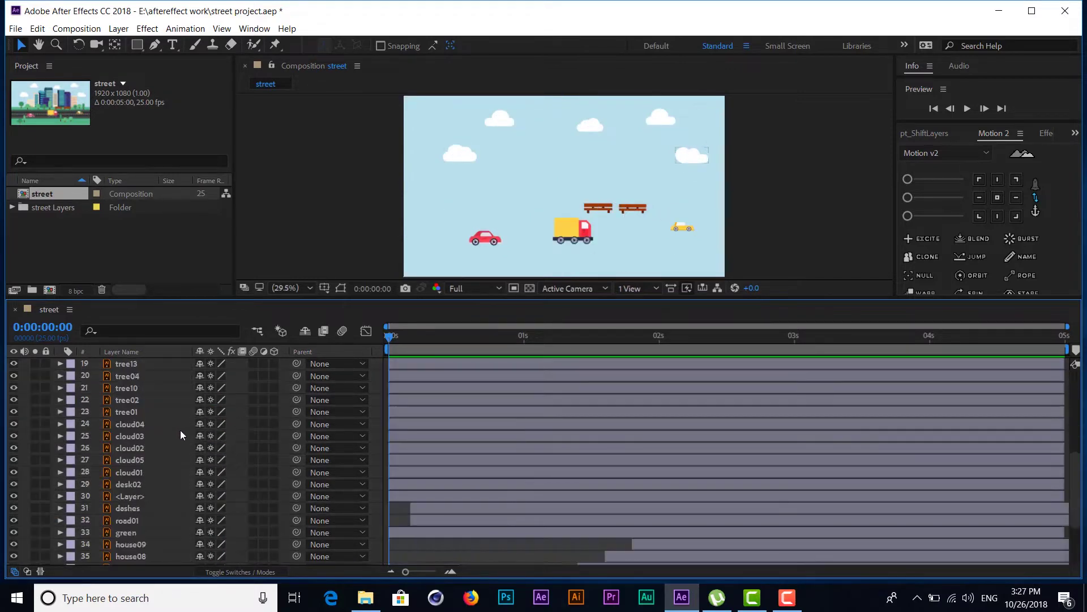
# Select the three top clouds (right, middle, left) in the Composition panel.
pyautogui.click(134, 425)
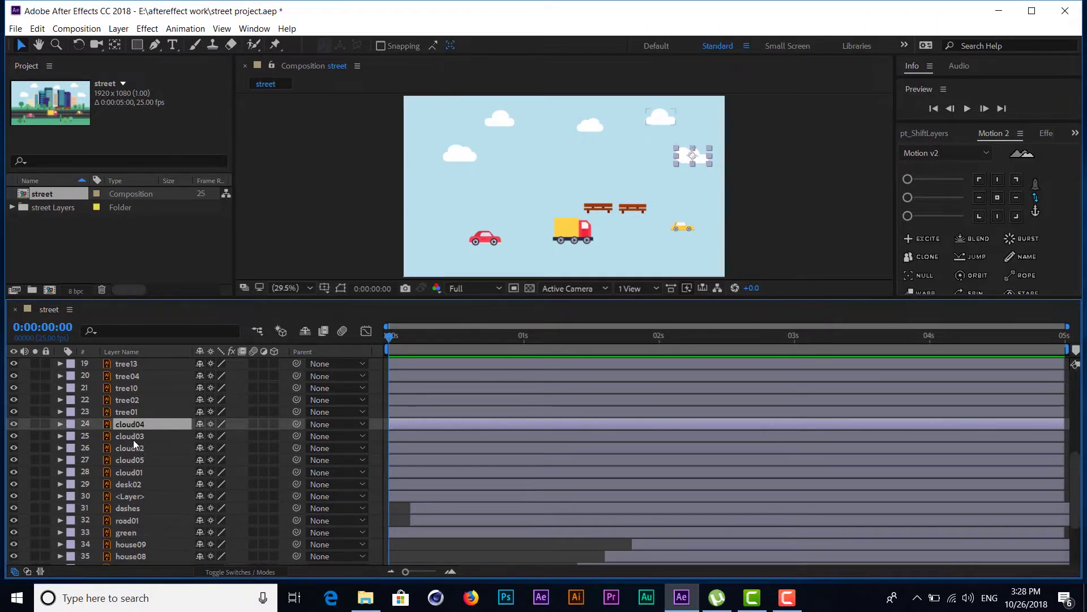
pyautogui.click(131, 473)
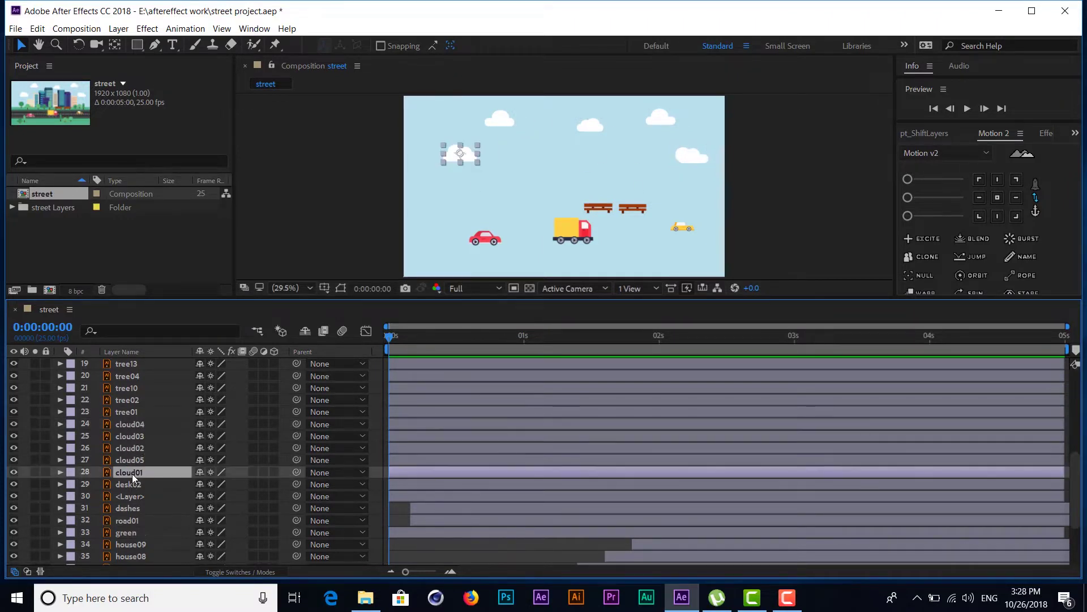
pyautogui.keyDown('shift'); pyautogui.click(134, 426); pyautogui.keyUp('shift')
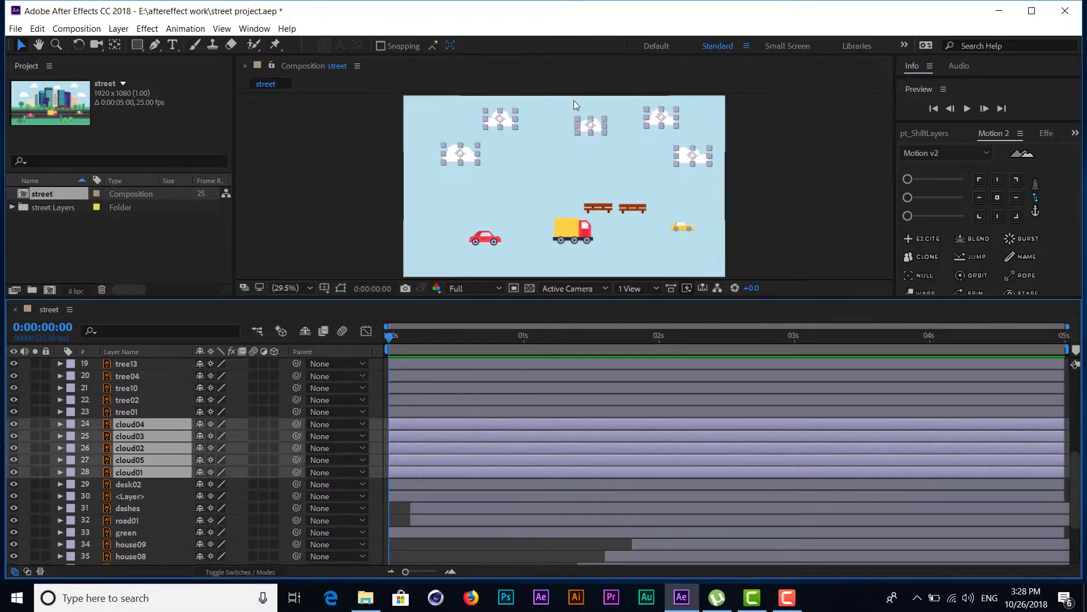
pyautogui.click(337, 162)
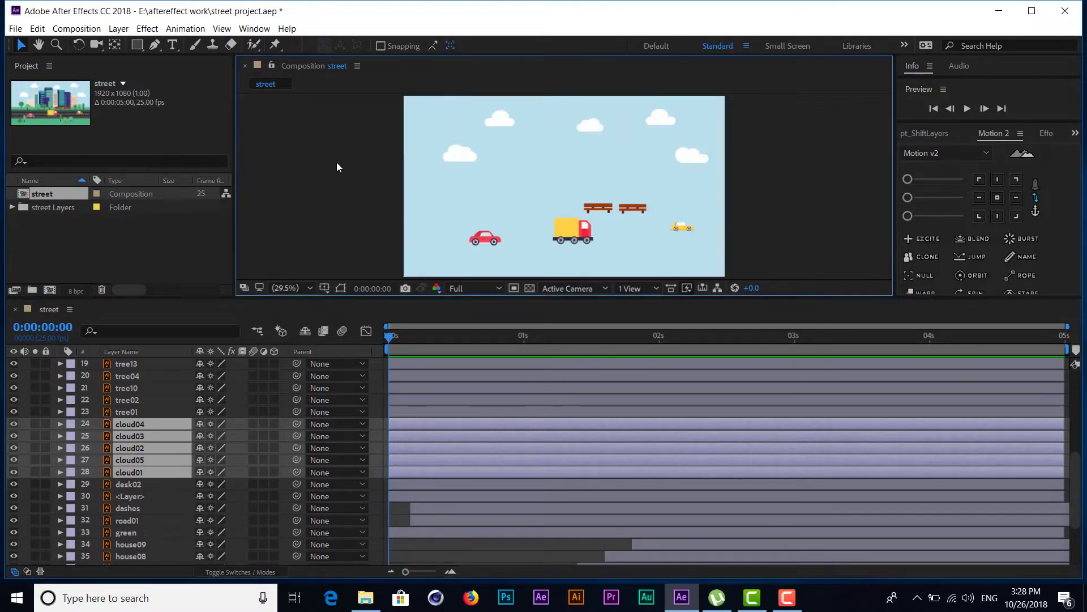
pyautogui.click(650, 126)
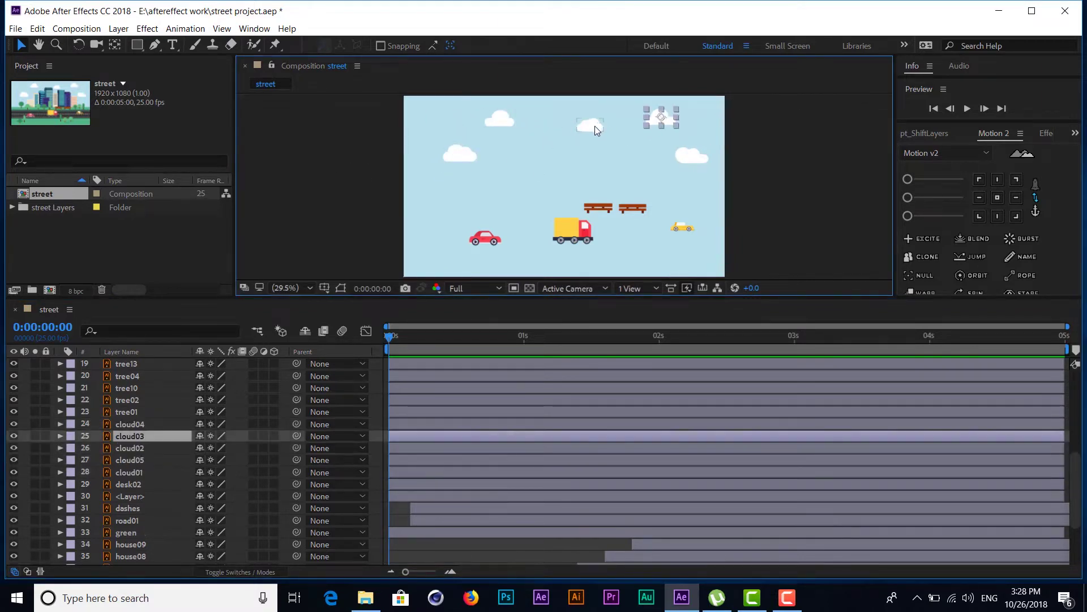
pyautogui.keyDown('shift'); pyautogui.click(595, 125); pyautogui.keyUp('shift')
pyautogui.keyDown('shift'); pyautogui.click(490, 126); pyautogui.keyUp('shift')
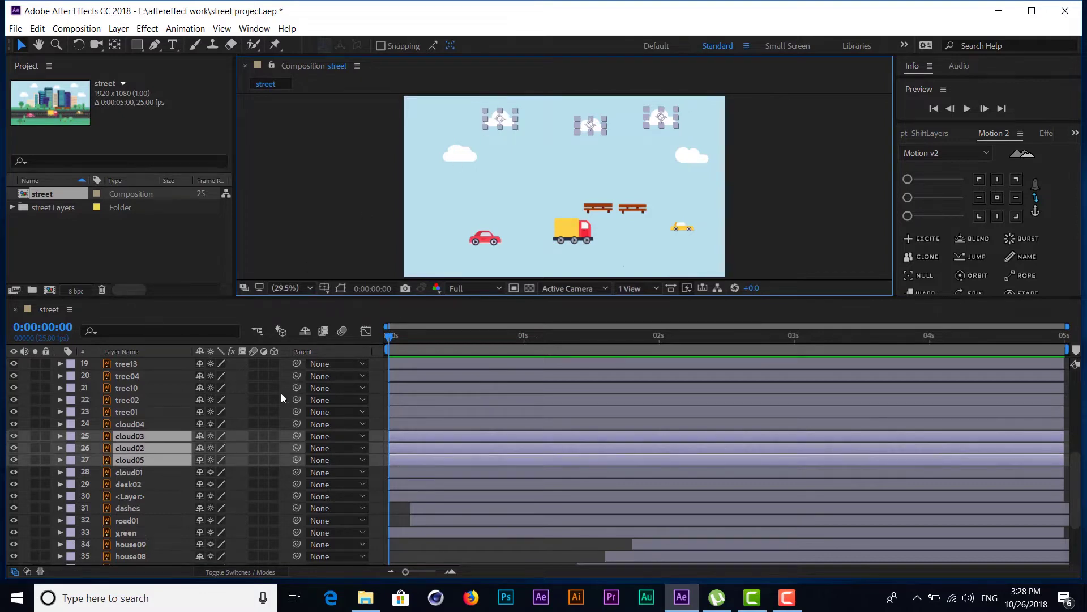
# Keyframe the three clouds' Position at 0:00:02:12, then raise them above the frame at 0:00:01:23.
pyautogui.press('p')
pyautogui.moveTo(395, 347); pyautogui.dragTo(669, 341)
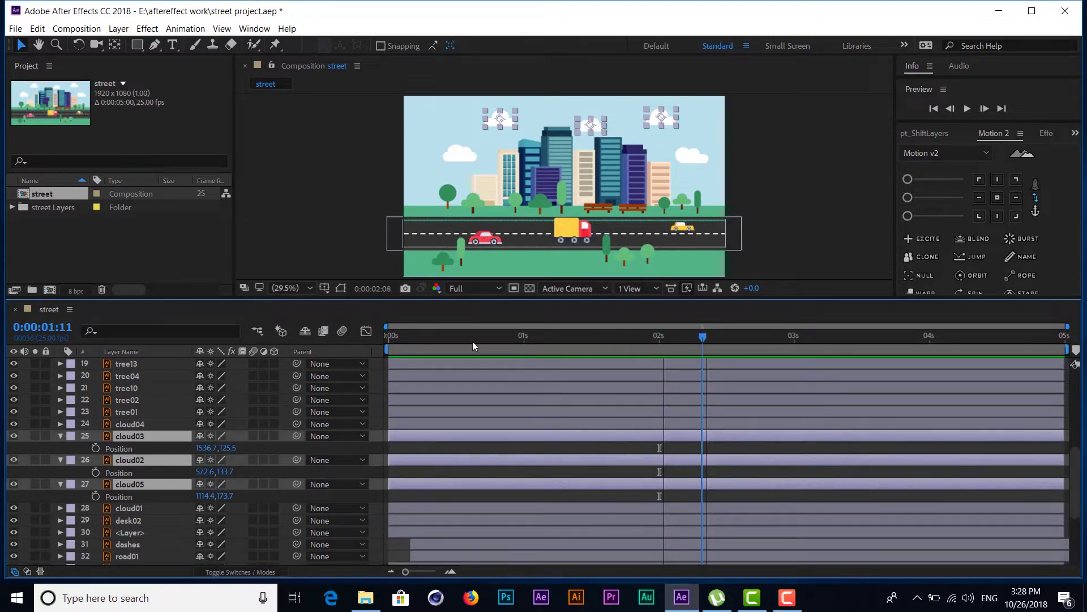
pyautogui.moveTo(669, 344)
pyautogui.mouseDown()
pyautogui.moveTo(606, 340)
pyautogui.moveTo(716, 365)
pyautogui.moveTo(722, 338)
pyautogui.mouseUp()
pyautogui.click(716, 338)
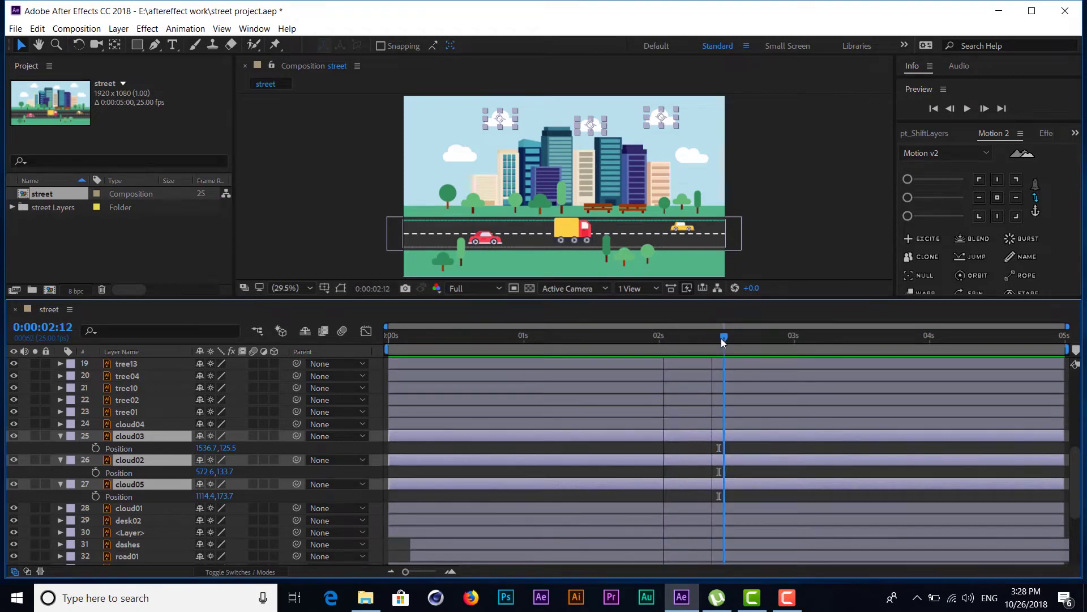
pyautogui.hotkey('alt', 'Right')
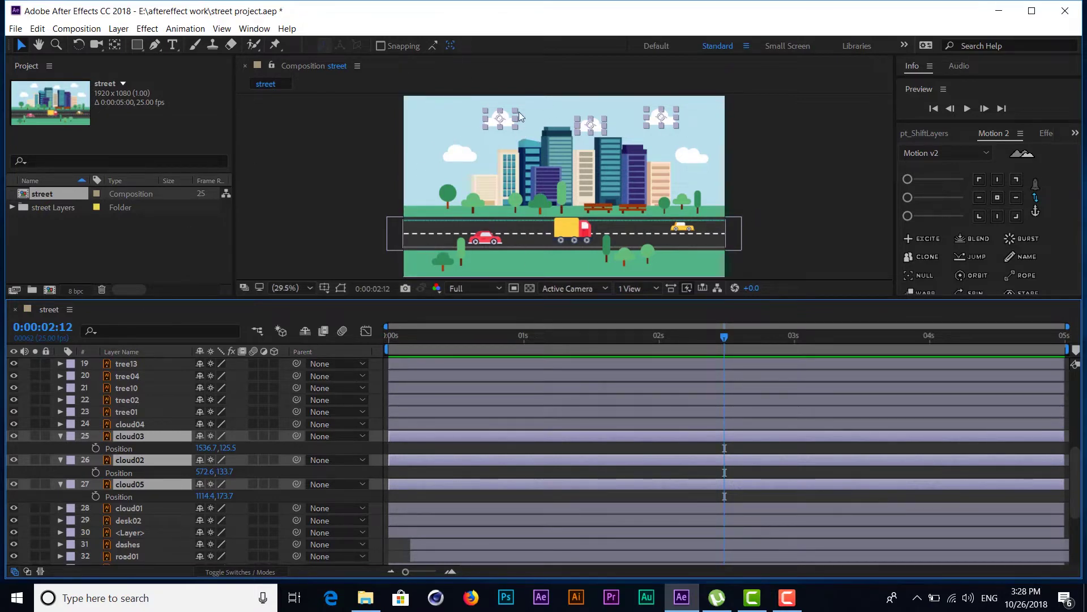
pyautogui.click(95, 448)
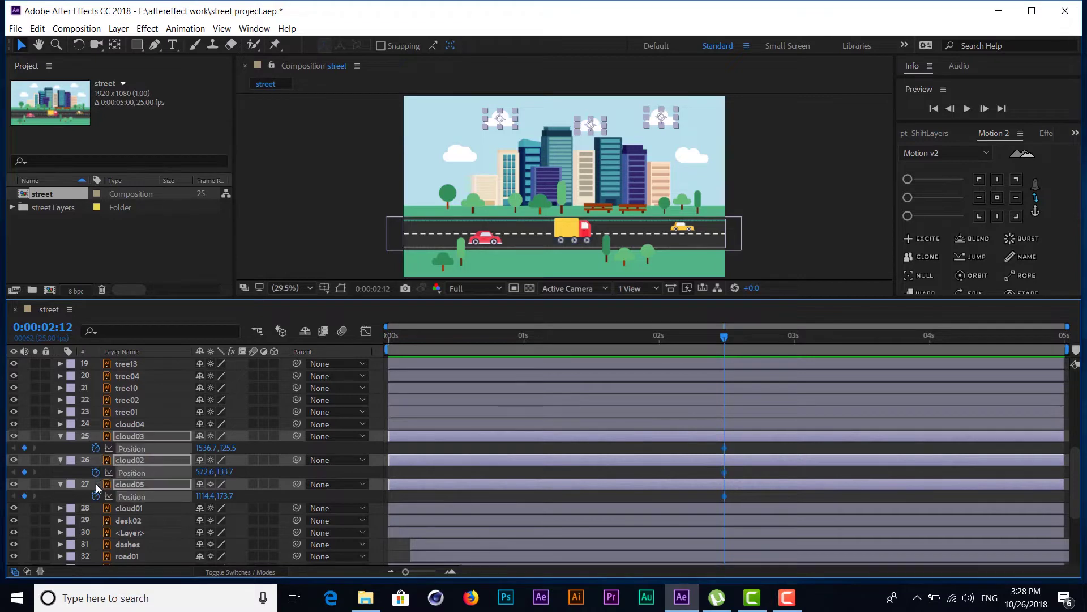
pyautogui.moveTo(725, 342); pyautogui.dragTo(649, 342)
pyautogui.moveTo(596, 123); pyautogui.dragTo(595, 68)
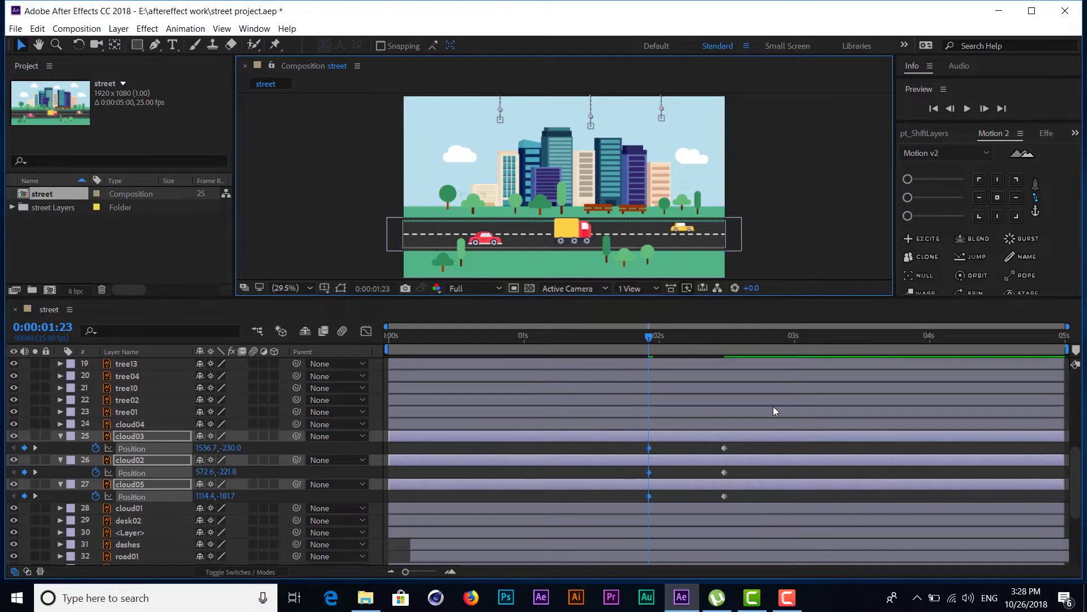
# Apply Easy Ease to the three top clouds' landing Position keyframes and fit their speed graph to view.
pyautogui.moveTo(749, 447); pyautogui.dragTo(650, 508)
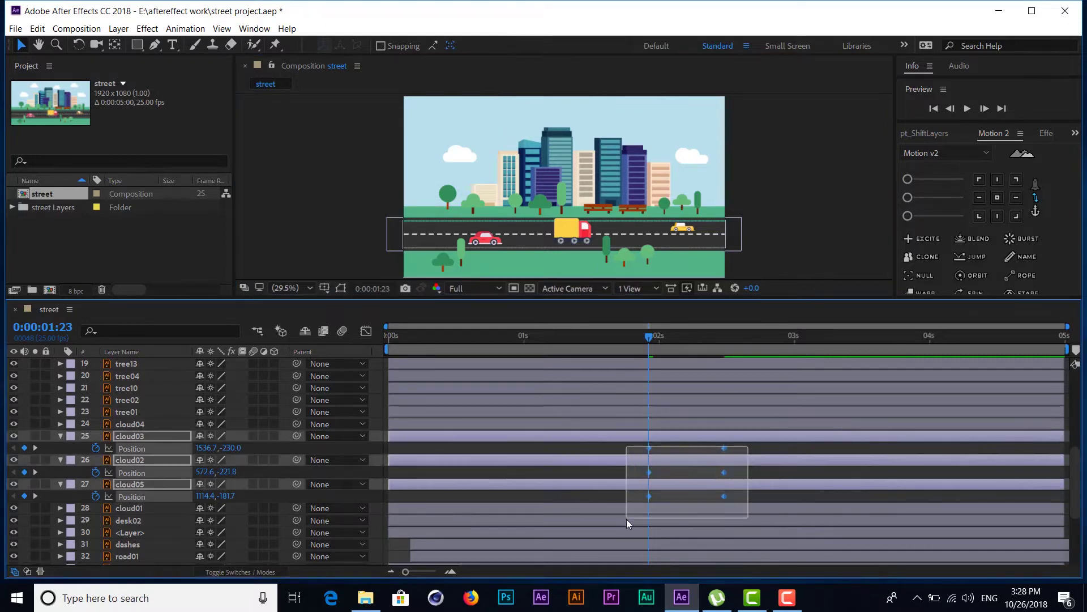
pyautogui.rightClick(647, 495)
pyautogui.moveTo(783, 487)
pyautogui.click(871, 406)
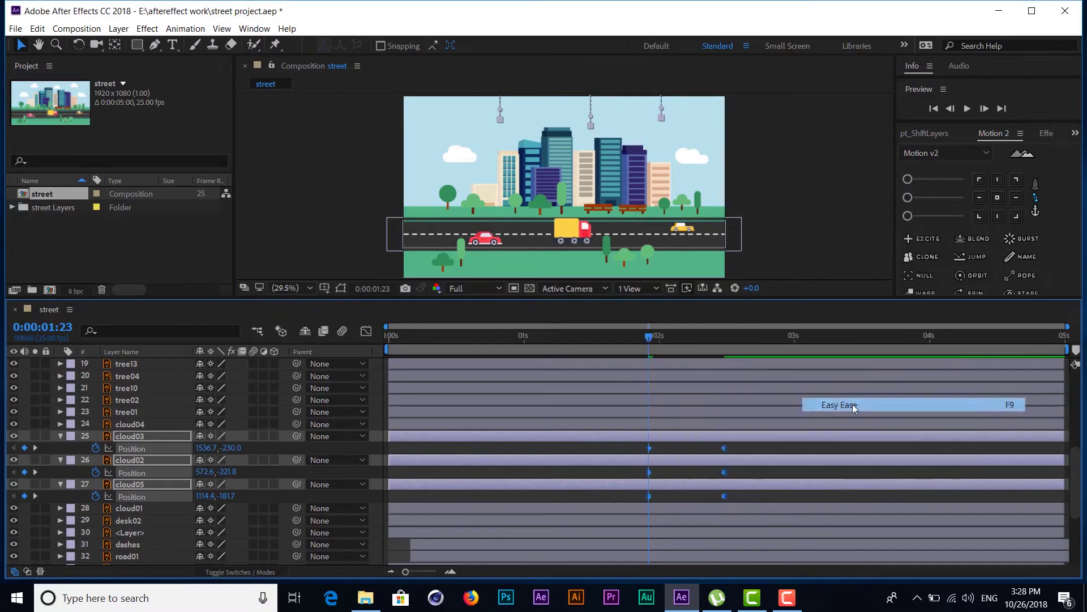
pyautogui.click(369, 333)
pyautogui.click(694, 557)
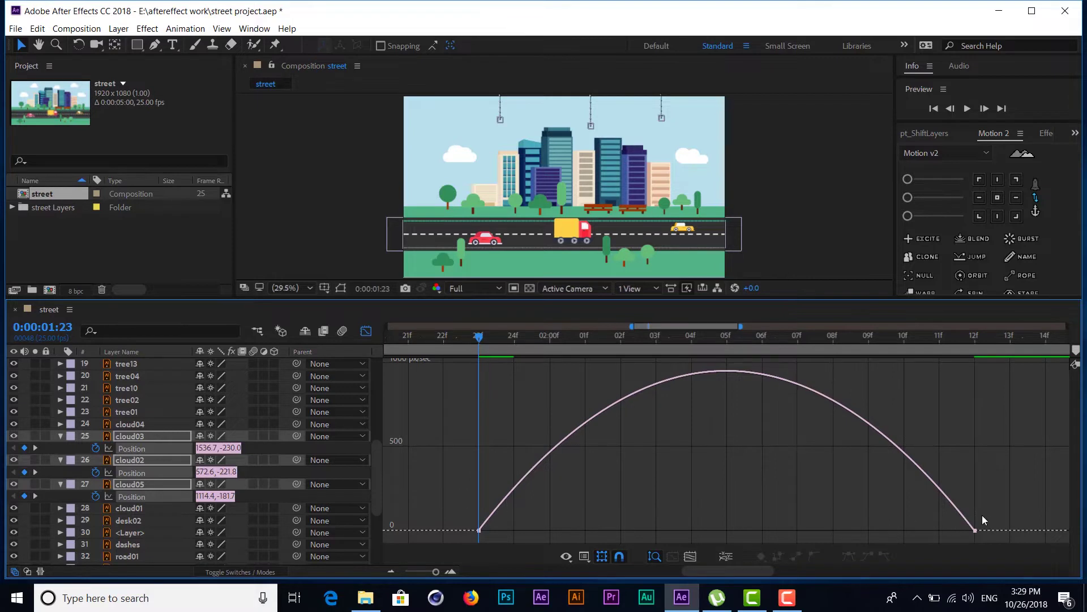
# Stretch the start keyframe's ease-out influence so the clouds surge near 2500 px/sec, then settle.
pyautogui.click(975, 530)
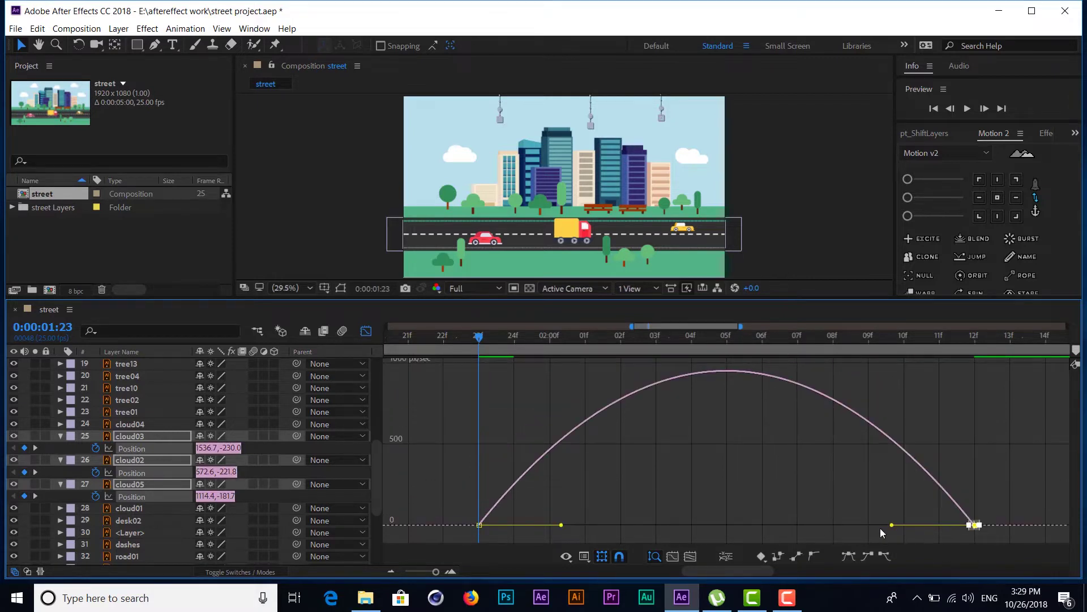
pyautogui.moveTo(892, 526); pyautogui.dragTo(629, 526)
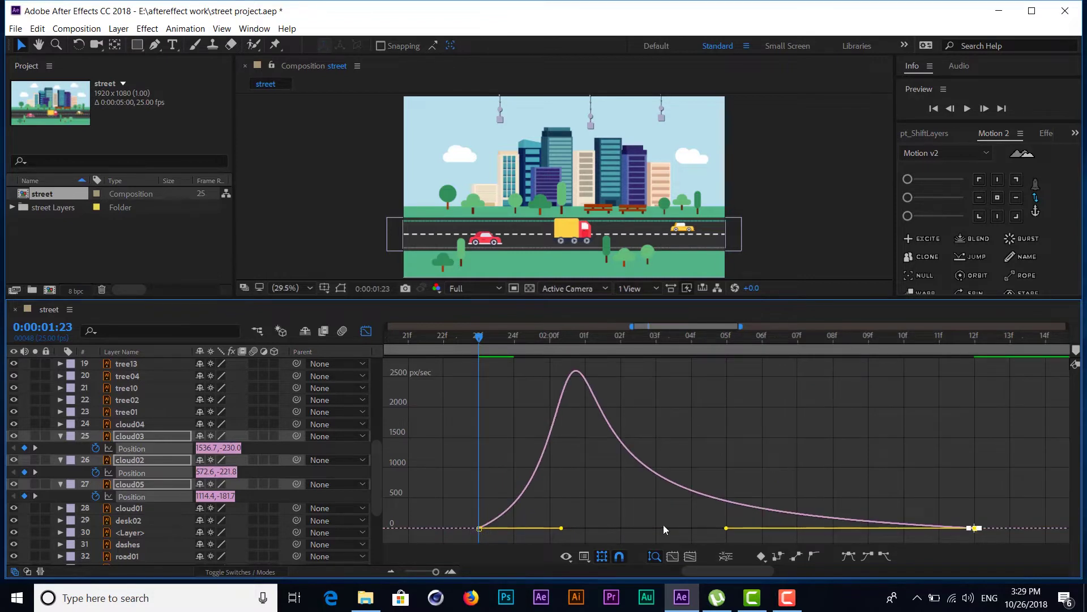
pyautogui.hotkey('ctrl', 'z')
pyautogui.moveTo(440, 478); pyautogui.dragTo(560, 525)
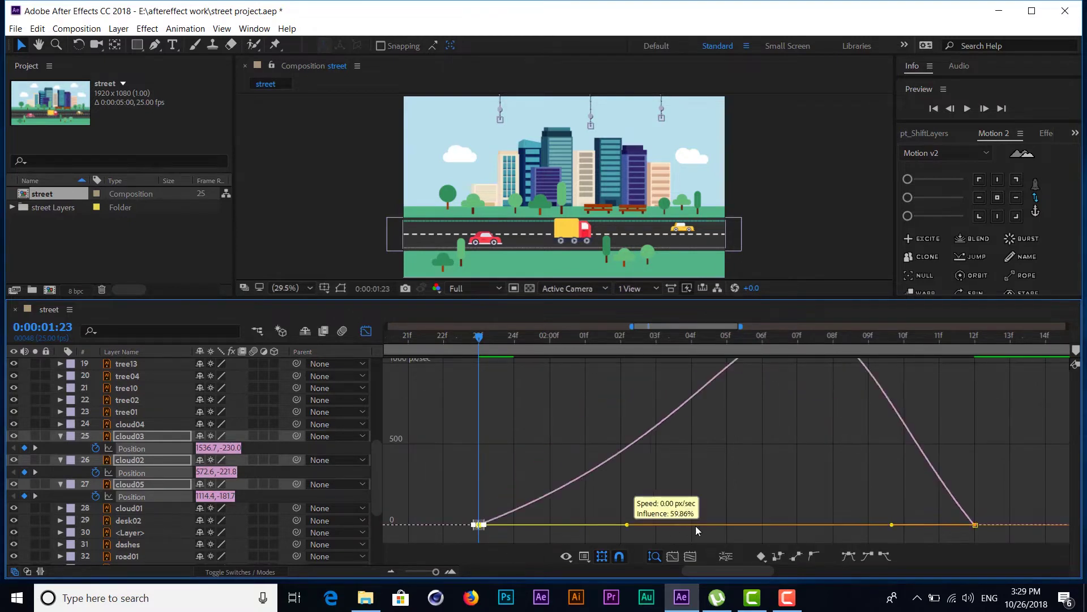
pyautogui.moveTo(560, 526); pyautogui.dragTo(906, 526)
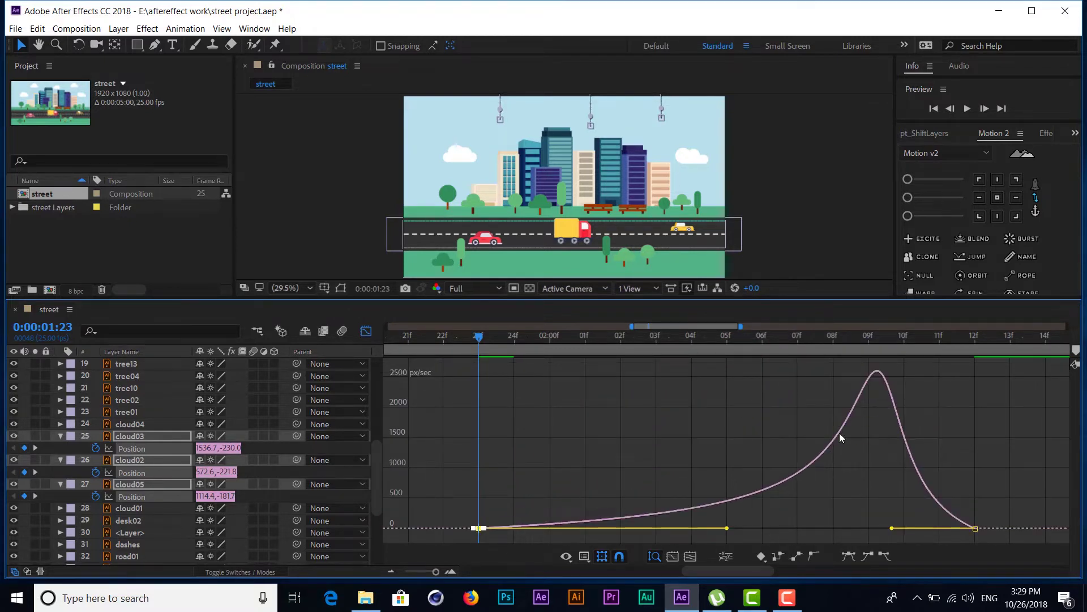
pyautogui.moveTo(441, 338); pyautogui.dragTo(369, 338)
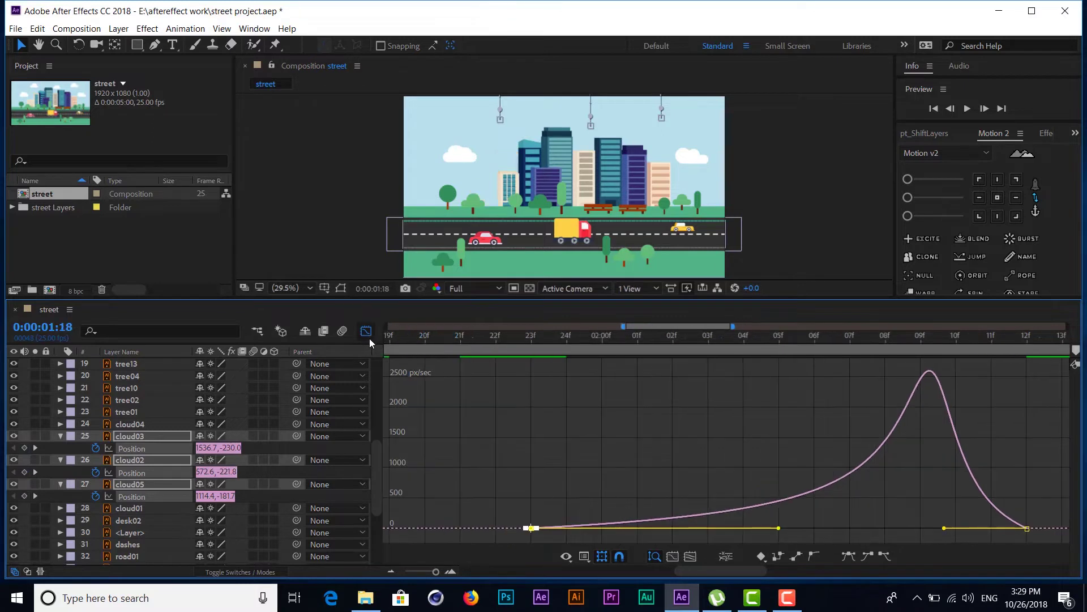
# Preview the clouds' drop-in and adjust the keyframe around 01:24 on the speed curve.
pyautogui.press('space')
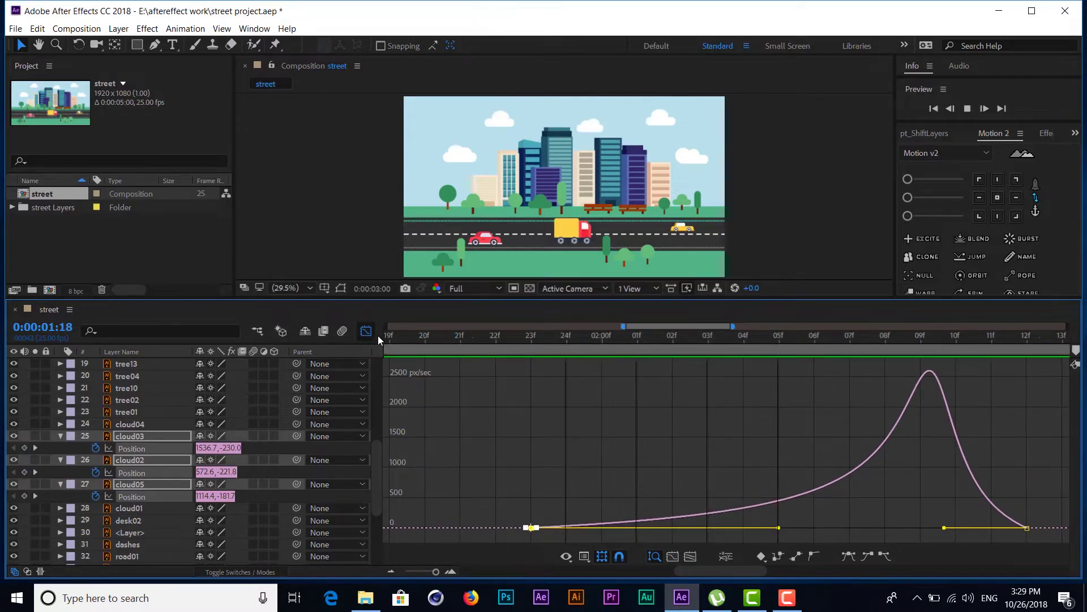
pyautogui.moveTo(530, 336); pyautogui.dragTo(567, 336)
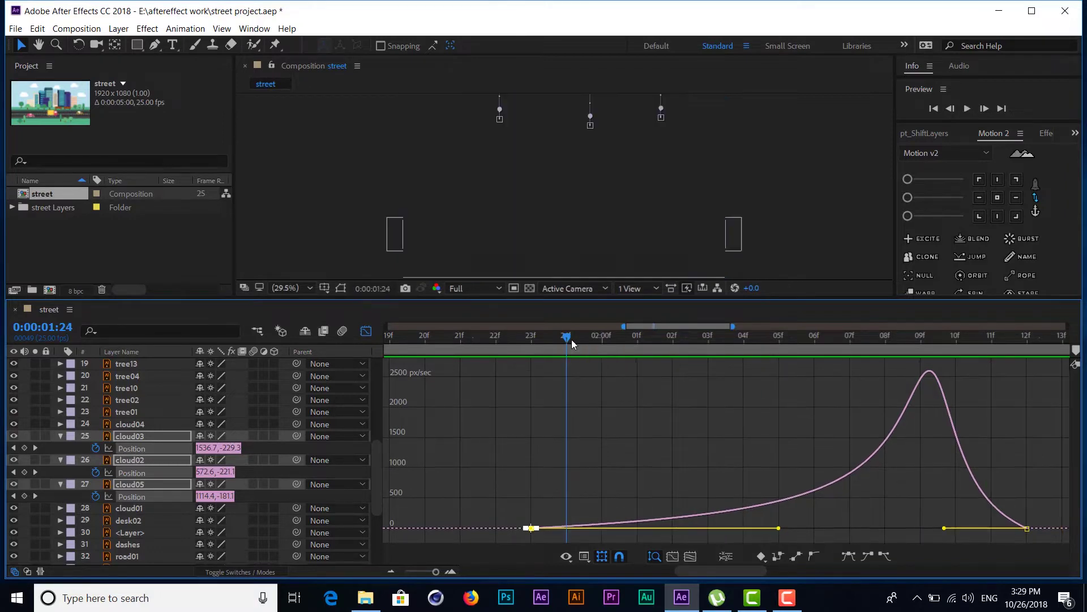
pyautogui.press('pageup')
pyautogui.press('F9')
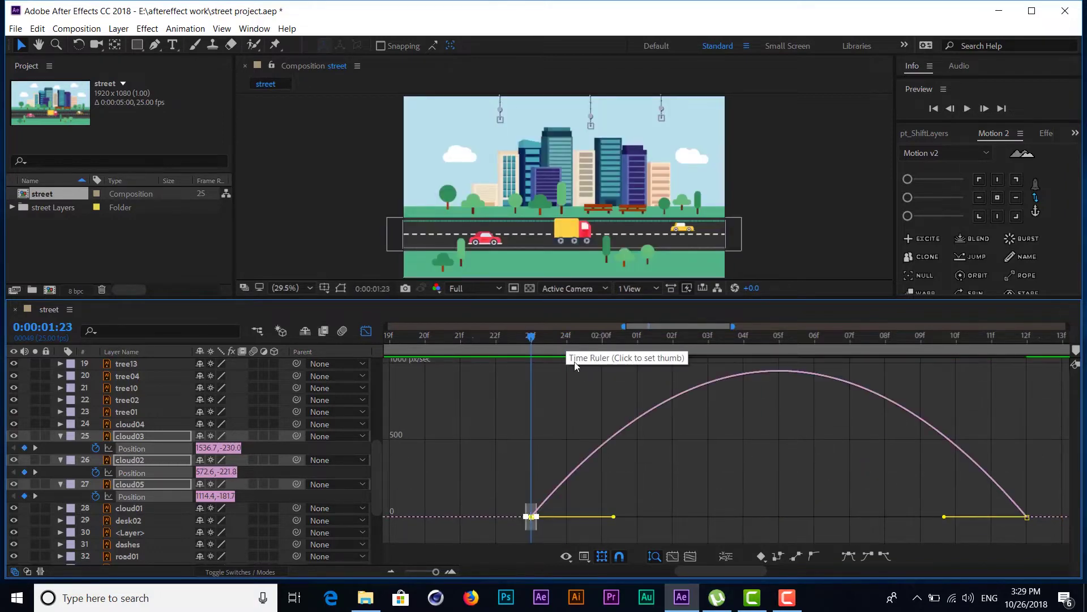
pyautogui.moveTo(1035, 480)
pyautogui.mouseDown()
pyautogui.moveTo(1000, 528)
pyautogui.moveTo(779, 528)
pyautogui.mouseUp()
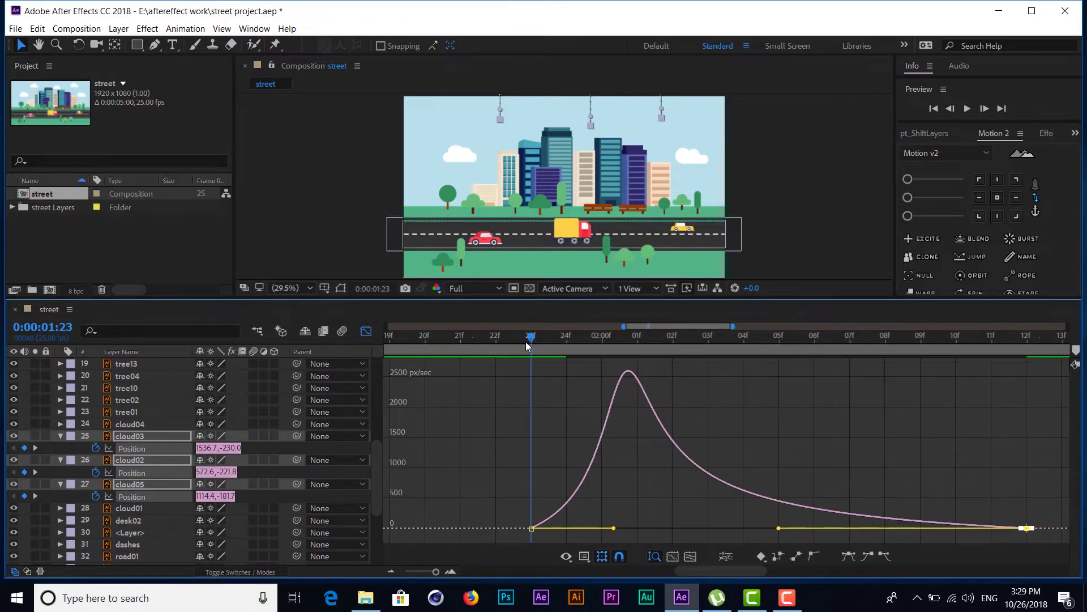
# Replay the cloud animation from 20f, then collapse the three cloud layers' properties.
pyautogui.click(438, 341)
pyautogui.press('space')
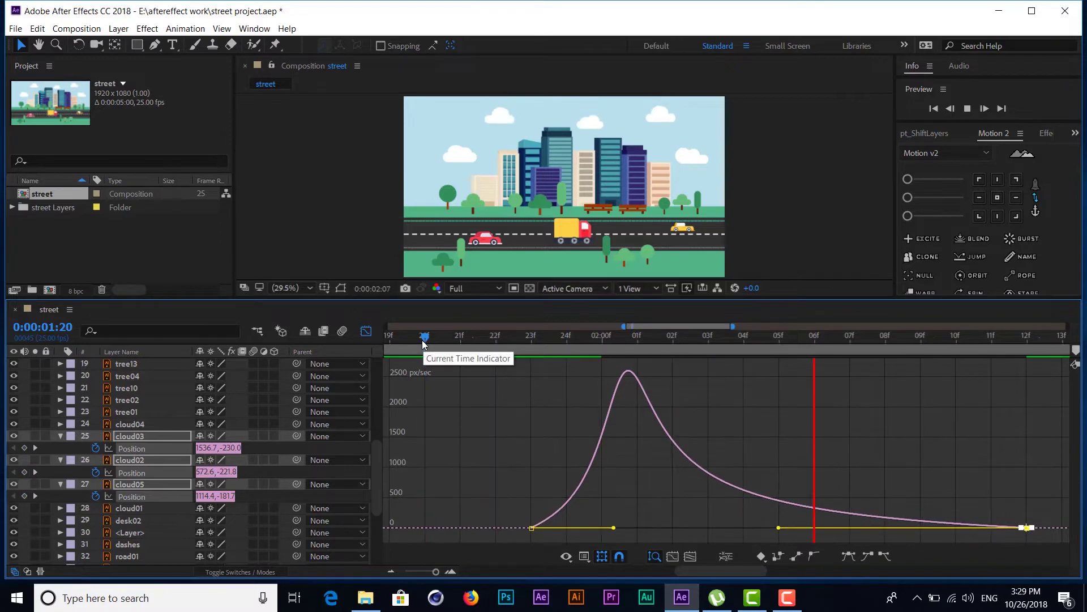
pyautogui.press('space')
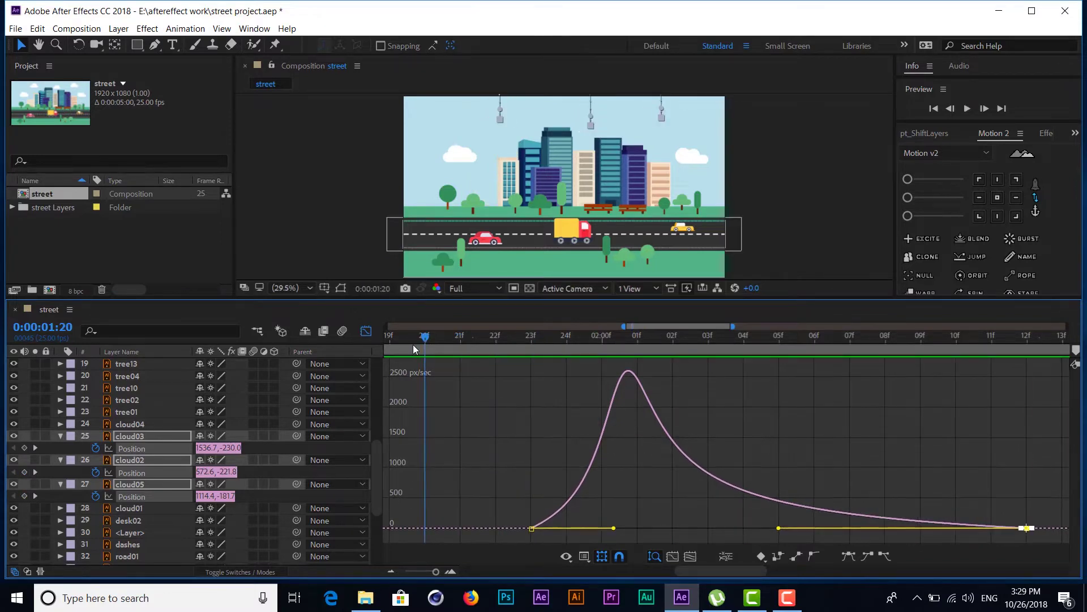
pyautogui.press('space')
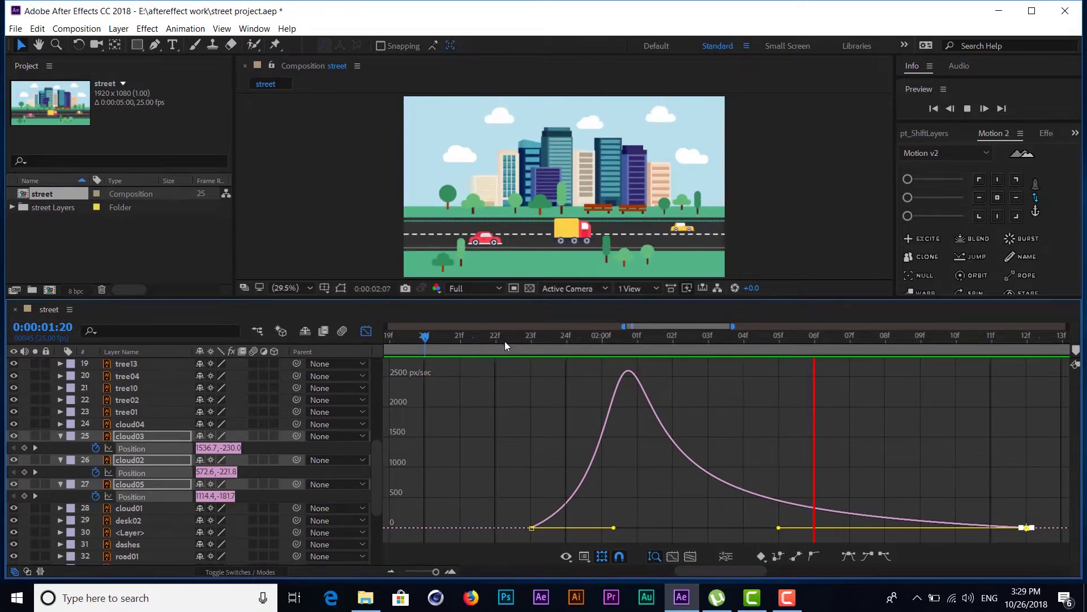
pyautogui.press('space')
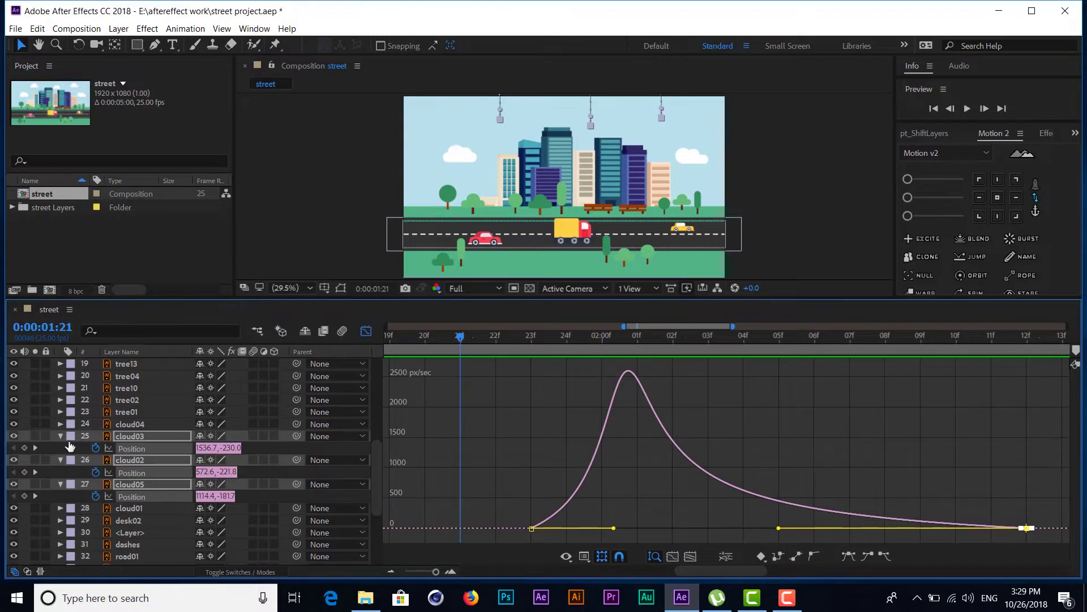
pyautogui.click(60, 435)
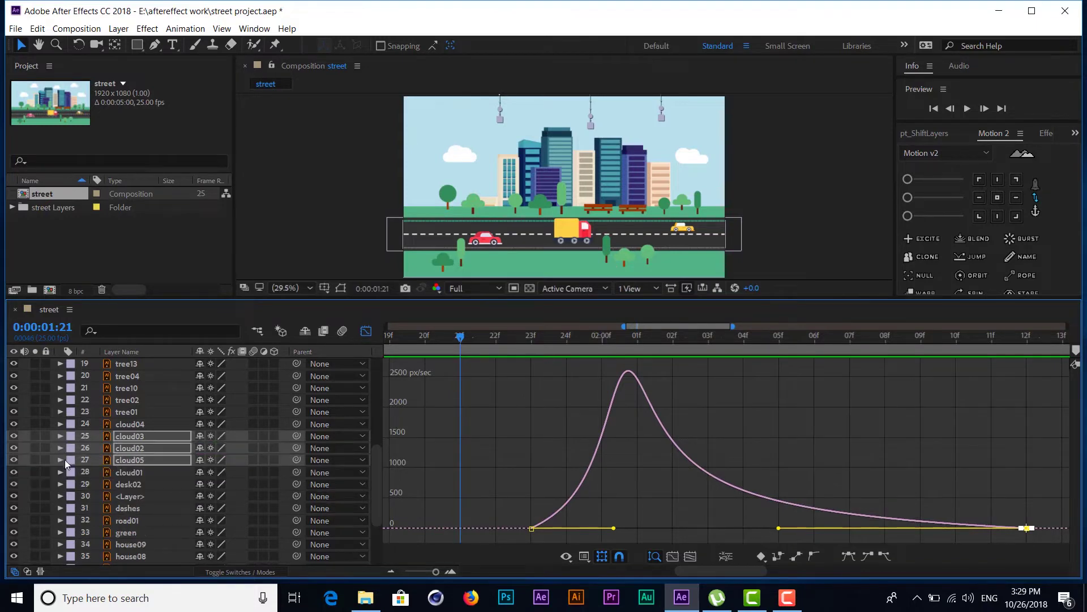
# Select cloud01 and cloud04 and switch the timeline back to layer bars.
pyautogui.click(132, 472)
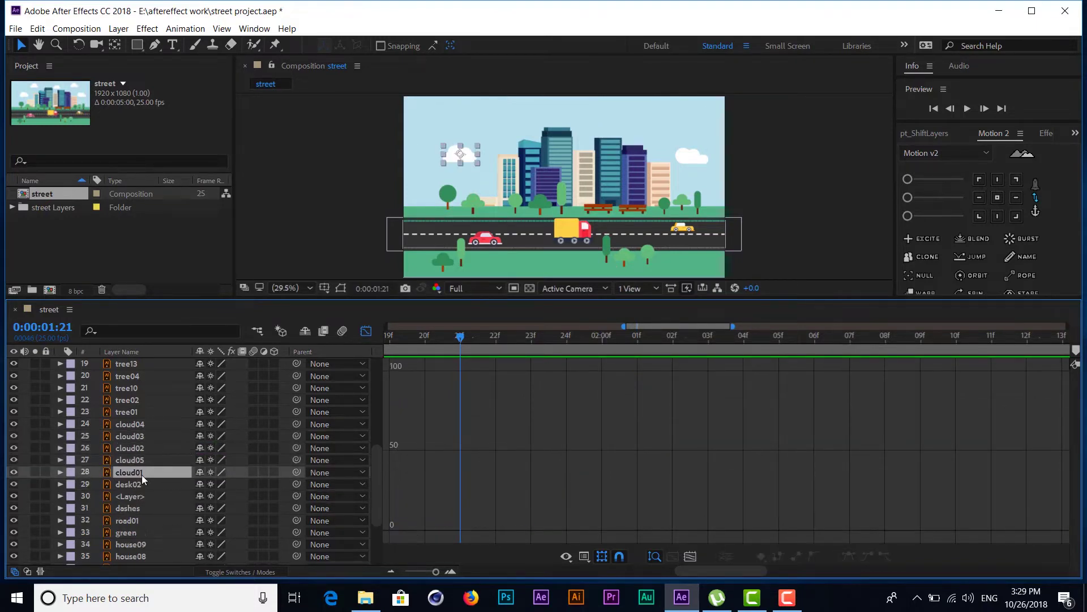
pyautogui.keyDown('shift'); pyautogui.click(701, 160); pyautogui.keyUp('shift')
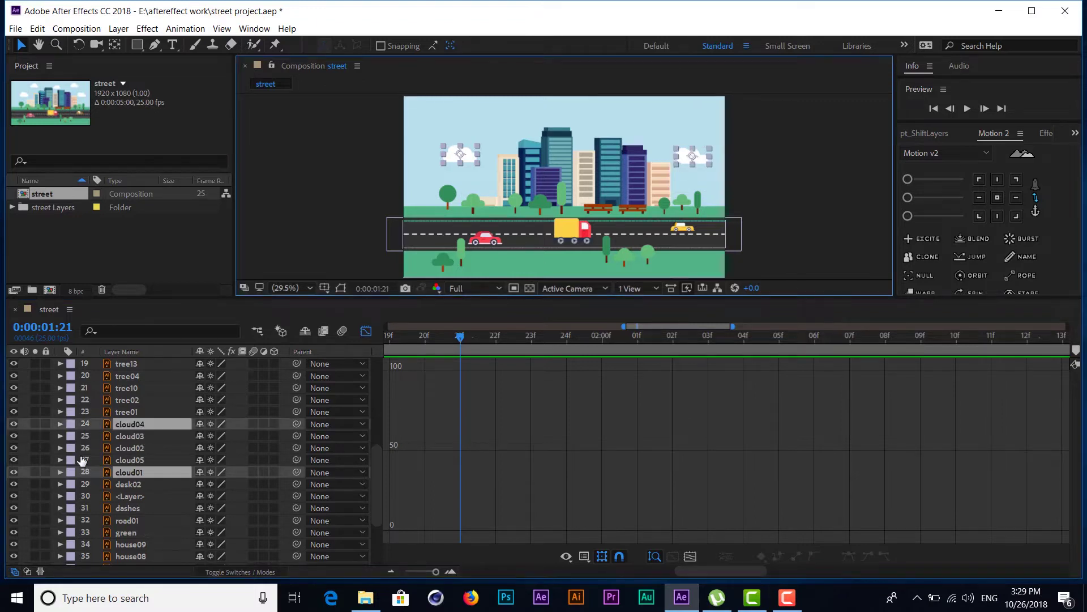
pyautogui.click(366, 331)
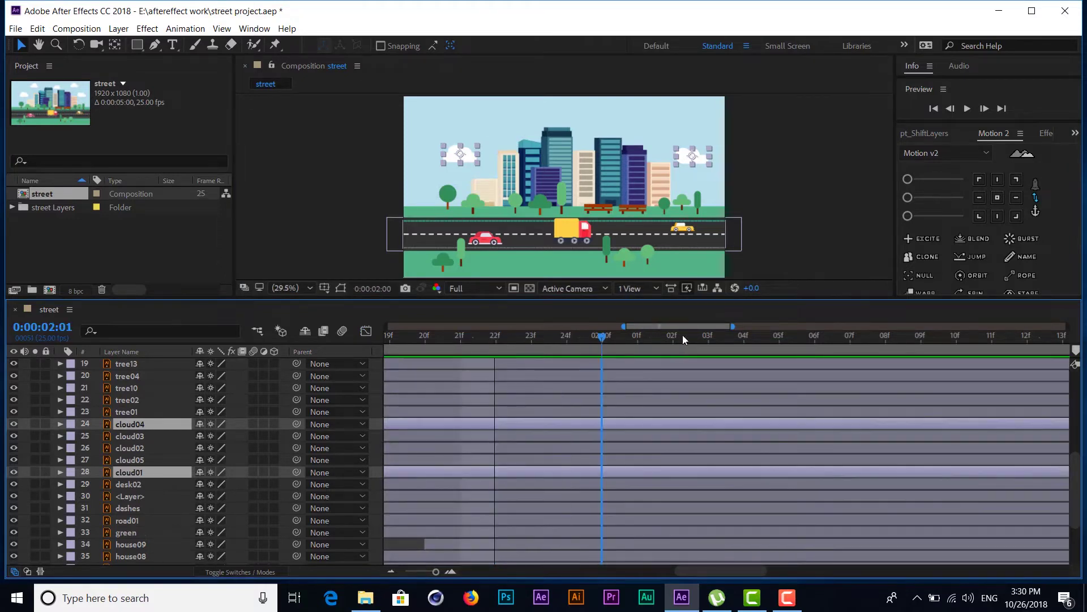
# Widen the timeline view to the full 0–5 s and scrub to 0:00:02:04.
pyautogui.click(637, 334)
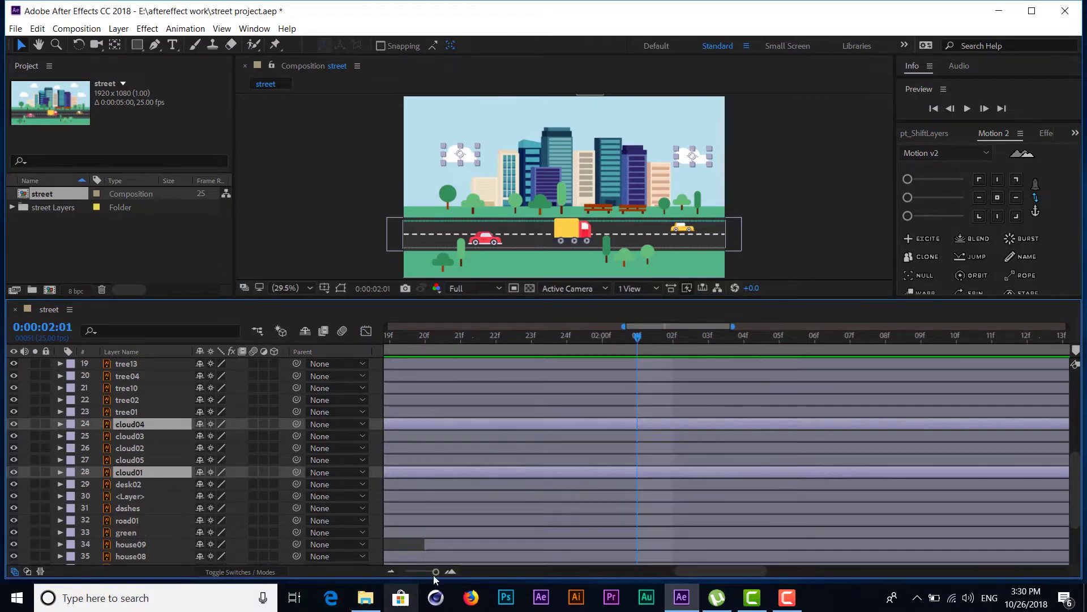
pyautogui.moveTo(623, 327); pyautogui.dragTo(385, 326)
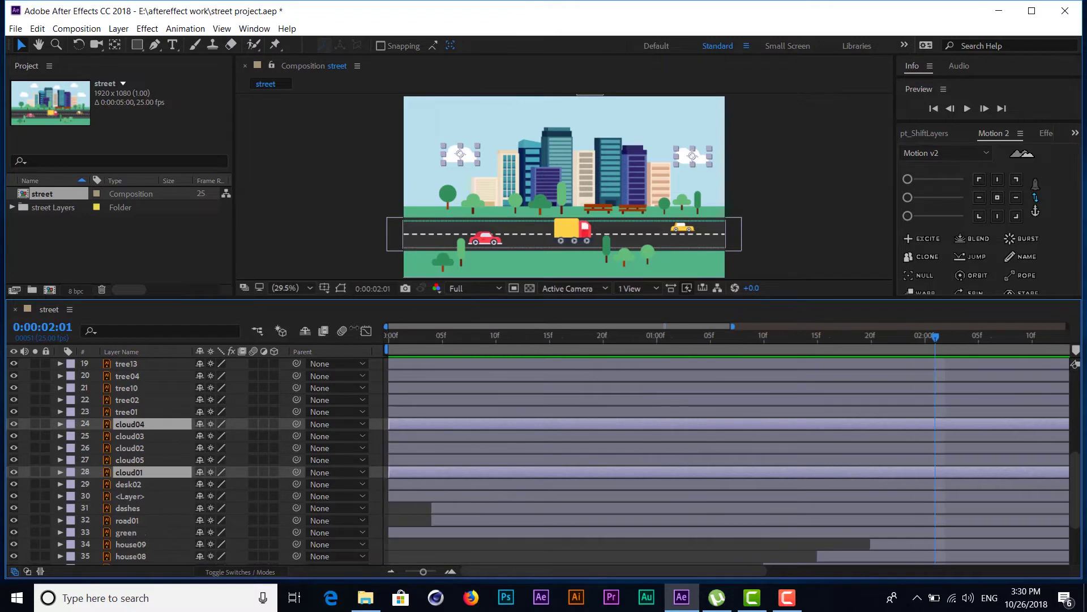
pyautogui.moveTo(732, 326); pyautogui.dragTo(1068, 326)
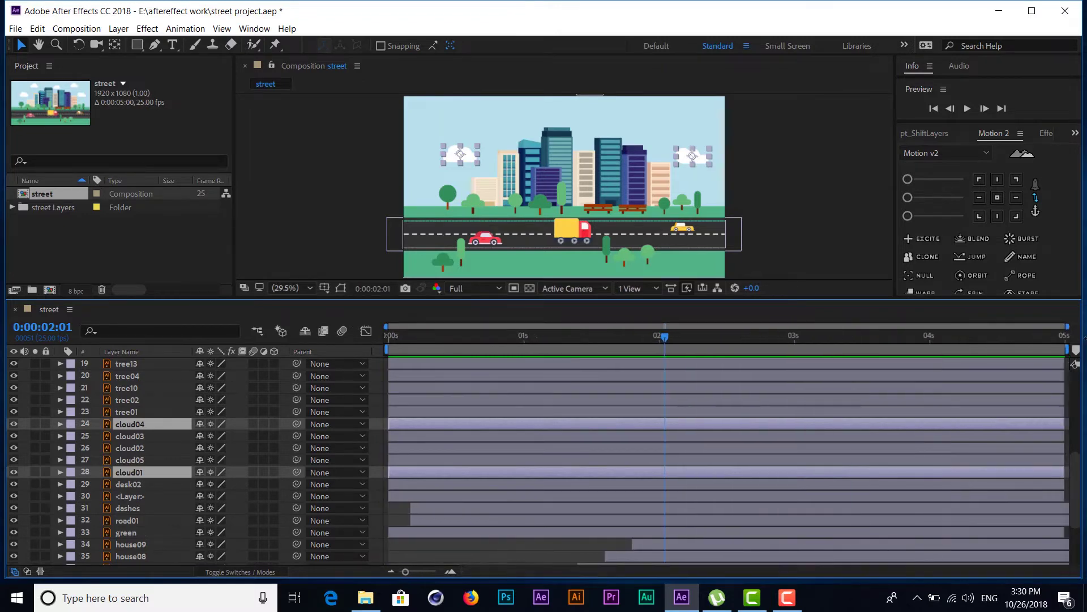
pyautogui.click(686, 339)
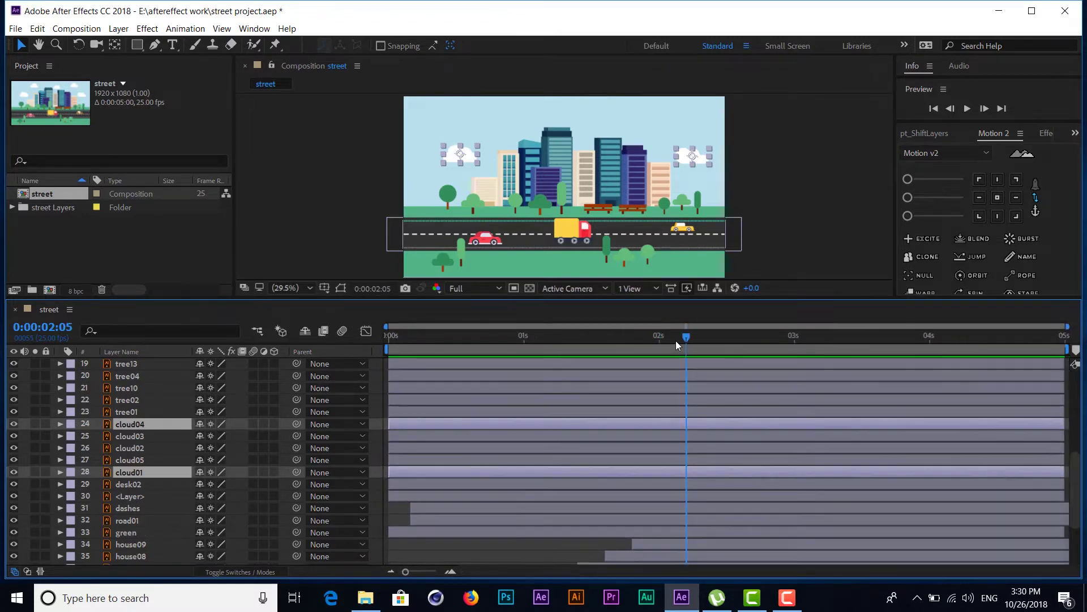
pyautogui.moveTo(685, 339); pyautogui.dragTo(739, 338)
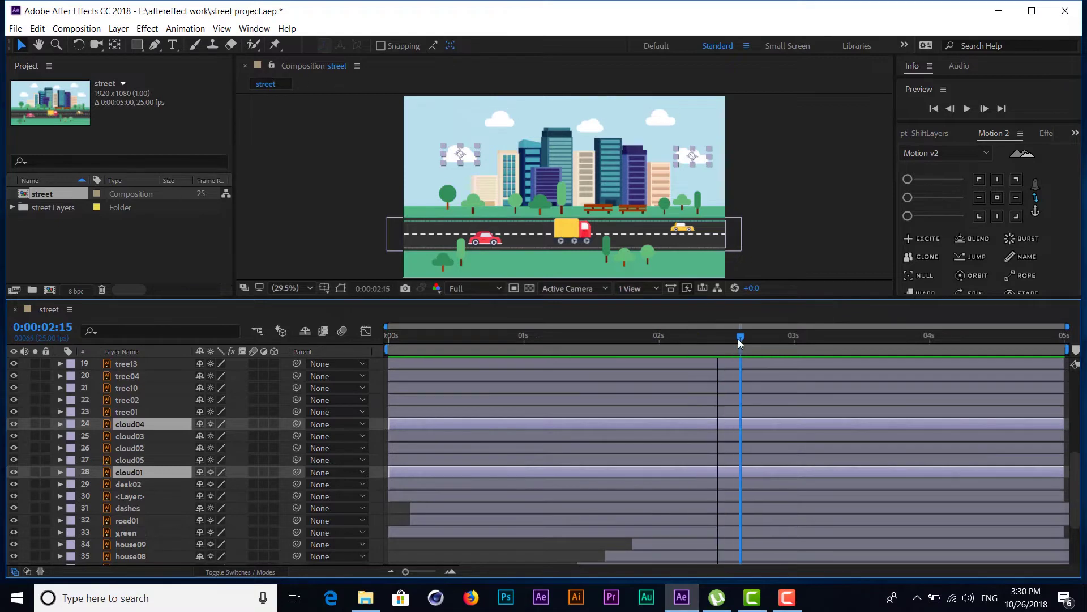
pyautogui.click(665, 344)
pyautogui.moveTo(665, 348); pyautogui.dragTo(682, 348)
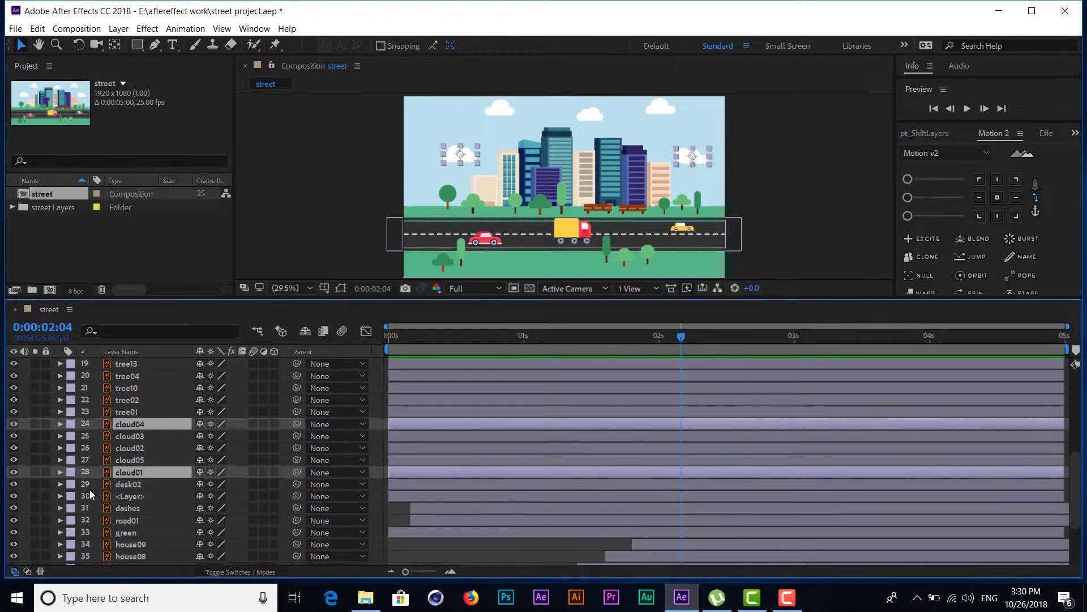
# Reveal cloud04's Position and set a keyframe for it at 3 seconds.
pyautogui.click(162, 426)
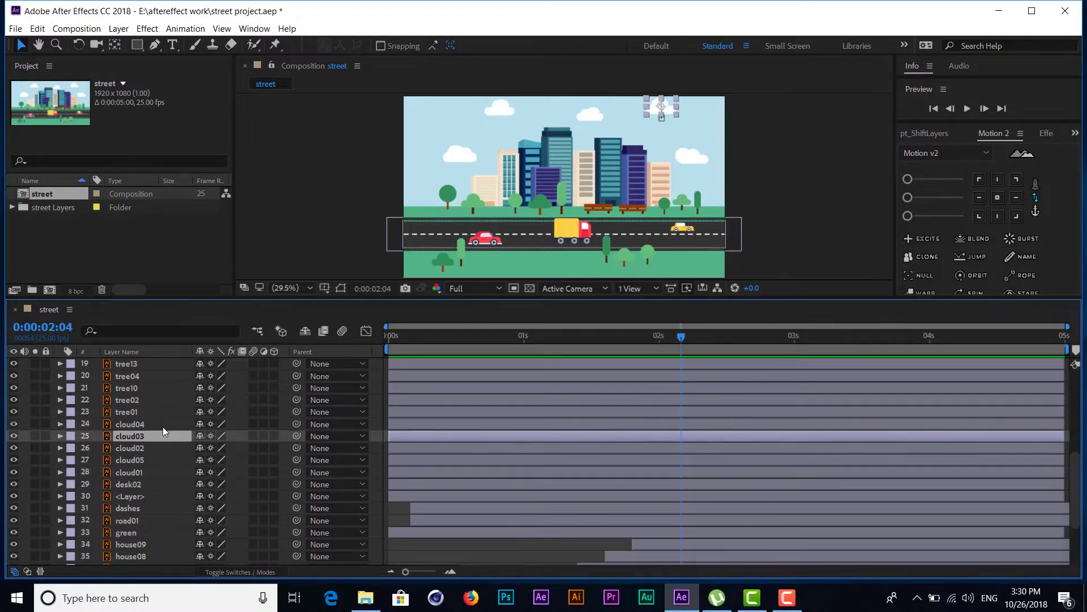
pyautogui.press('p')
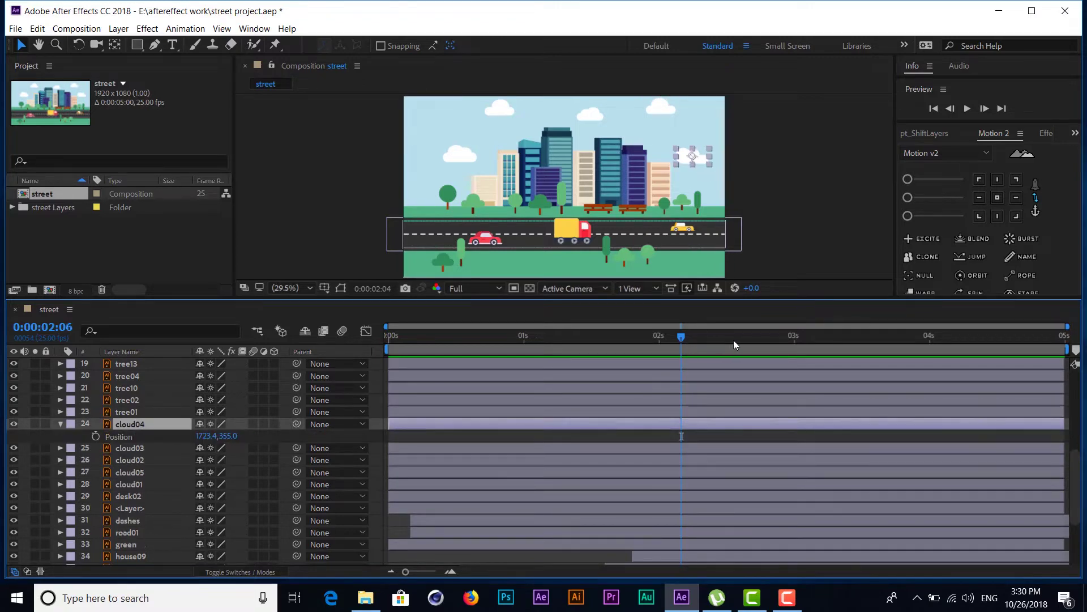
pyautogui.moveTo(734, 342); pyautogui.dragTo(795, 339)
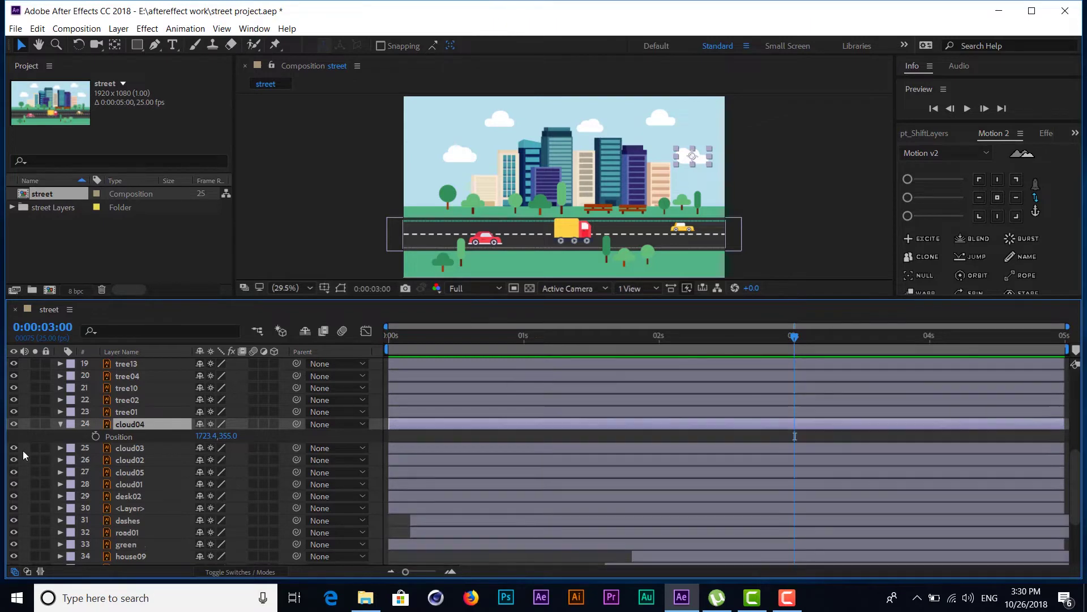
pyautogui.click(95, 436)
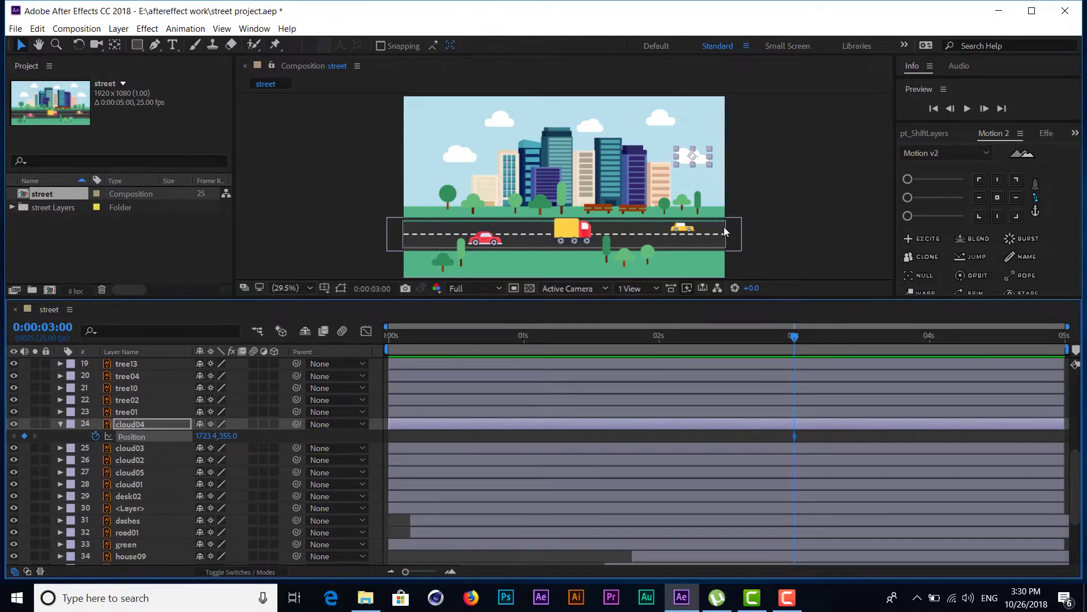
# At about 02:04, drag cloud04 off the right edge, then move its end keyframe earlier.
pyautogui.moveTo(702, 340)
pyautogui.mouseDown()
pyautogui.moveTo(682, 348)
pyautogui.moveTo(691, 348)
pyautogui.mouseUp()
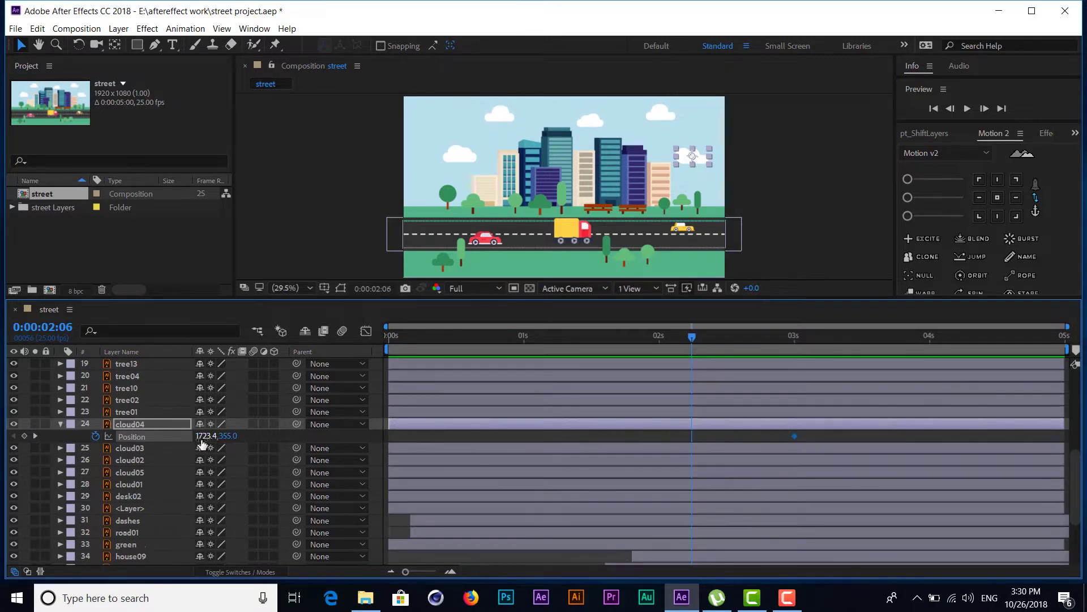
pyautogui.moveTo(202, 436)
pyautogui.mouseDown()
pyautogui.moveTo(538, 464)
pyautogui.moveTo(630, 371)
pyautogui.mouseUp()
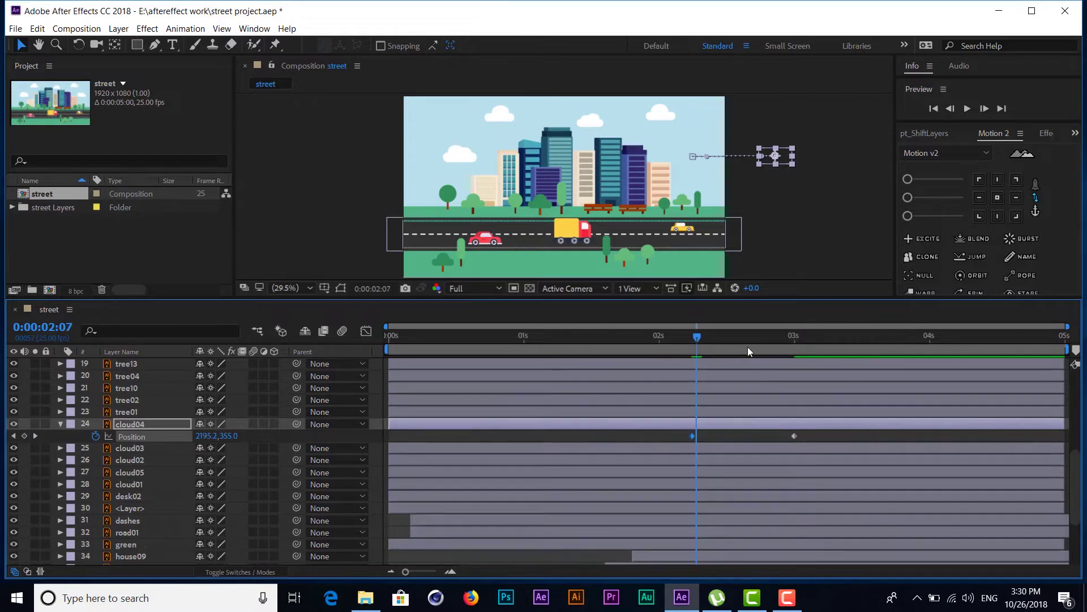
pyautogui.moveTo(699, 335)
pyautogui.mouseDown()
pyautogui.moveTo(773, 335)
pyautogui.moveTo(854, 385)
pyautogui.mouseUp()
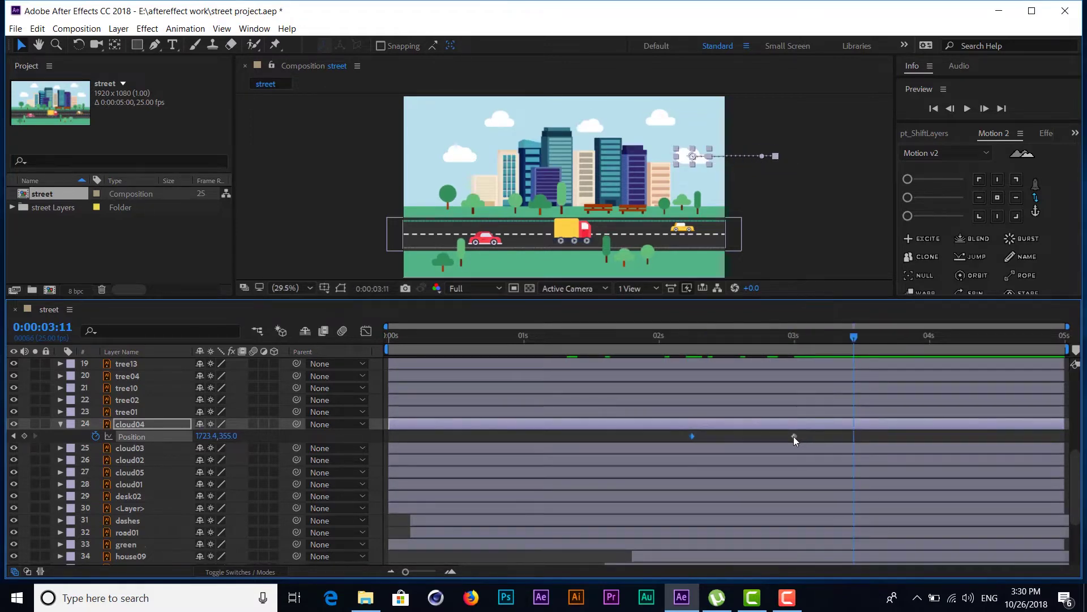
pyautogui.moveTo(794, 436); pyautogui.dragTo(665, 448)
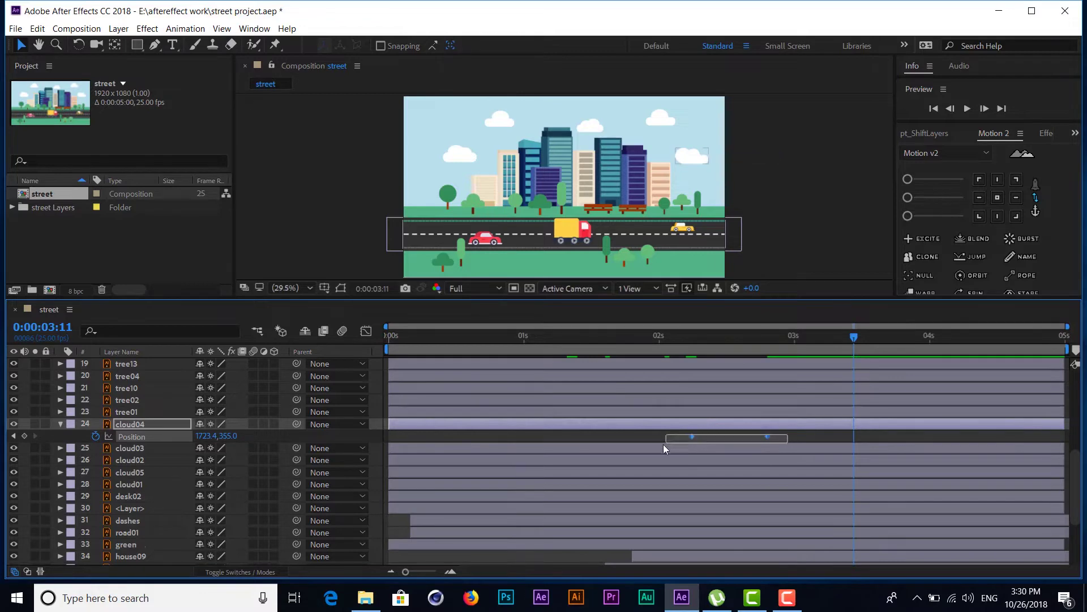
# Apply Easy Ease to cloud04's Position keyframes and preview from 01:13.
pyautogui.rightClick(692, 436)
pyautogui.moveTo(741, 431)
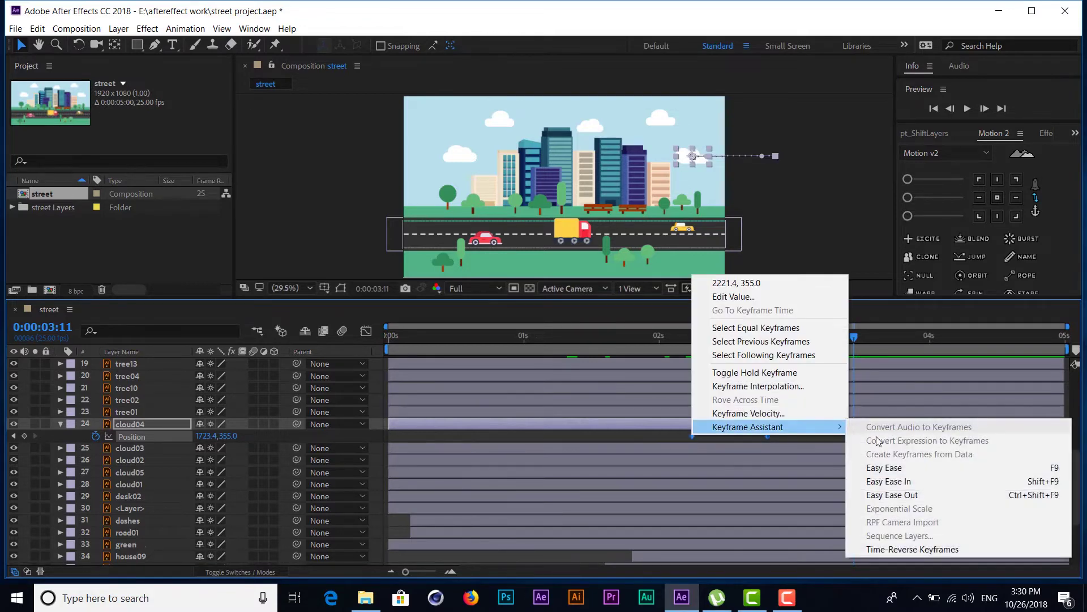
pyautogui.click(885, 467)
pyautogui.click(604, 345)
pyautogui.click(595, 345)
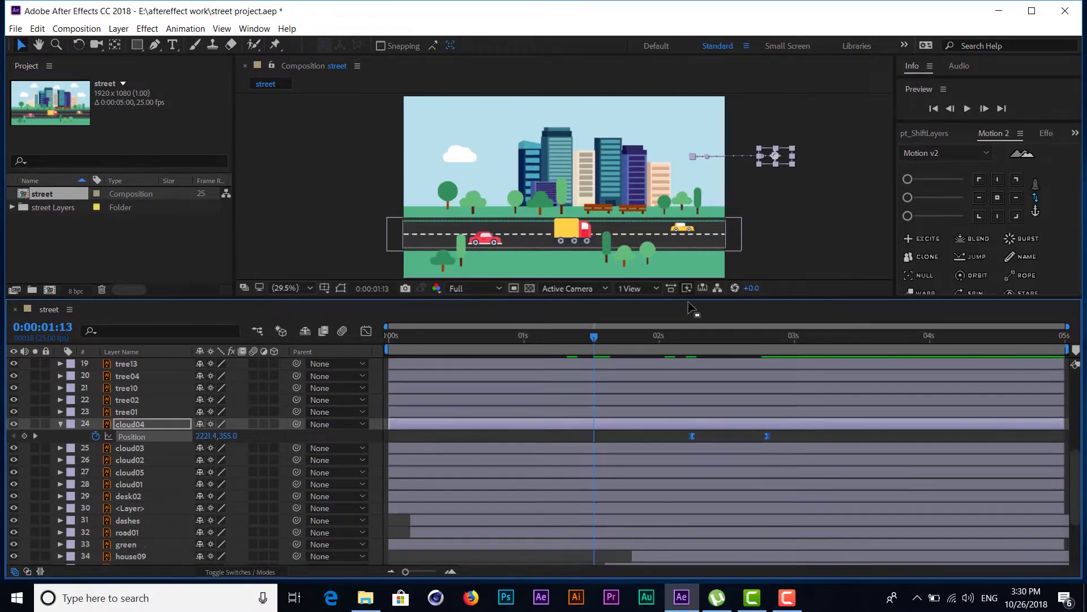
pyautogui.press('space')
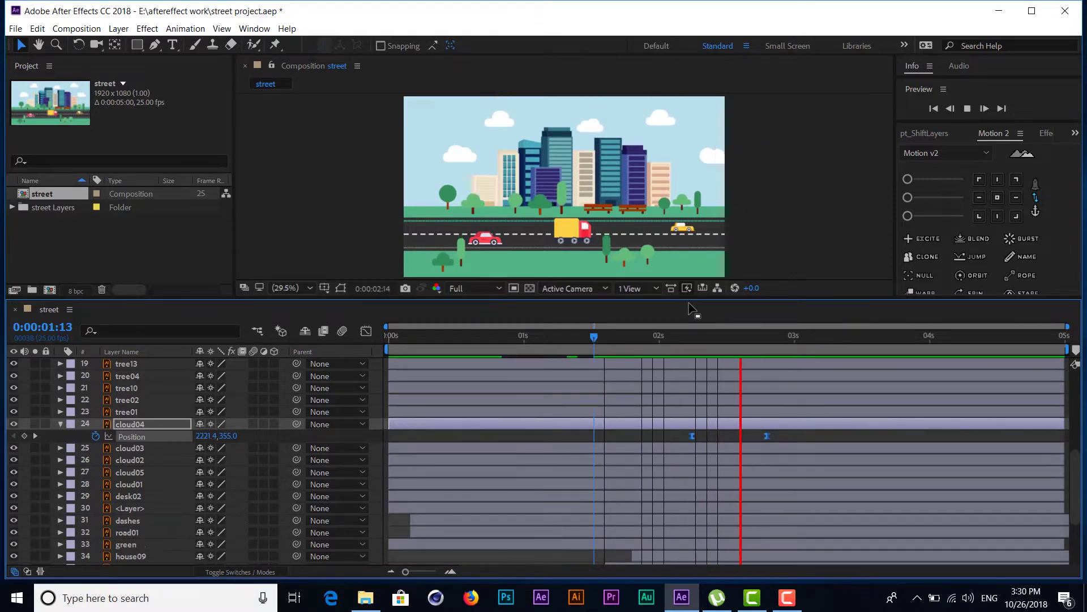
pyautogui.press('space')
# In cloud04's speed graph, push both keyframes' influence to 100% for a ~7000 px/sec burst.
pyautogui.moveTo(698, 342); pyautogui.dragTo(746, 339)
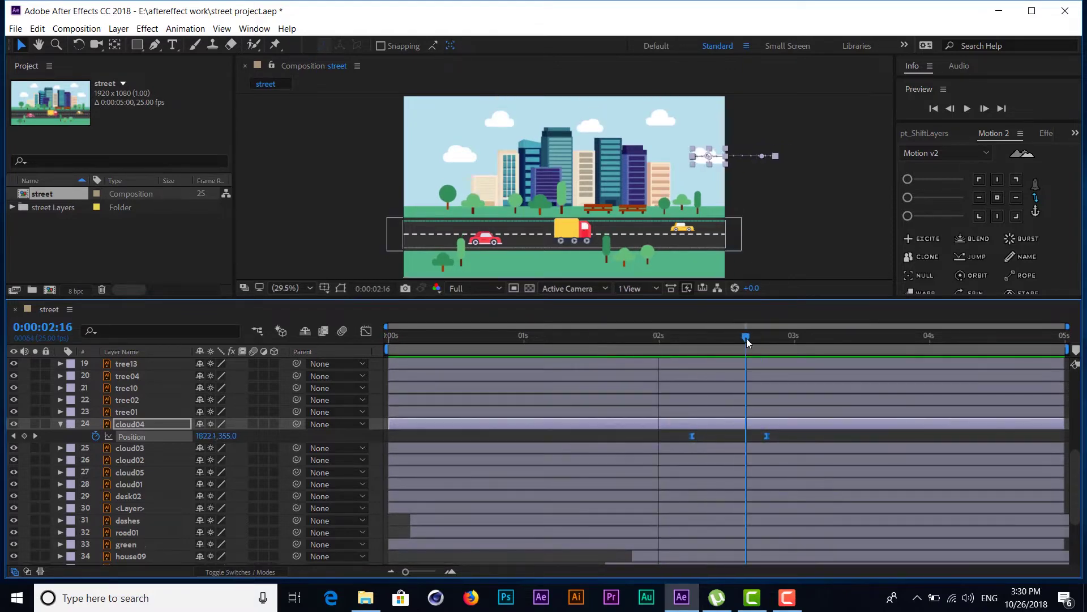
pyautogui.click(367, 332)
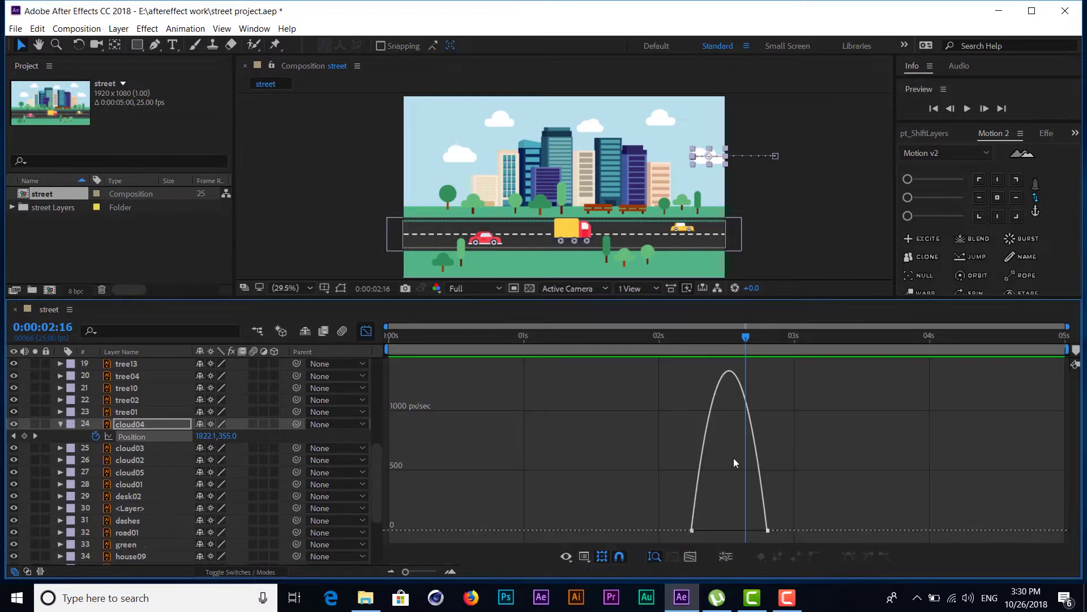
pyautogui.click(746, 533)
pyautogui.moveTo(753, 532); pyautogui.dragTo(651, 535)
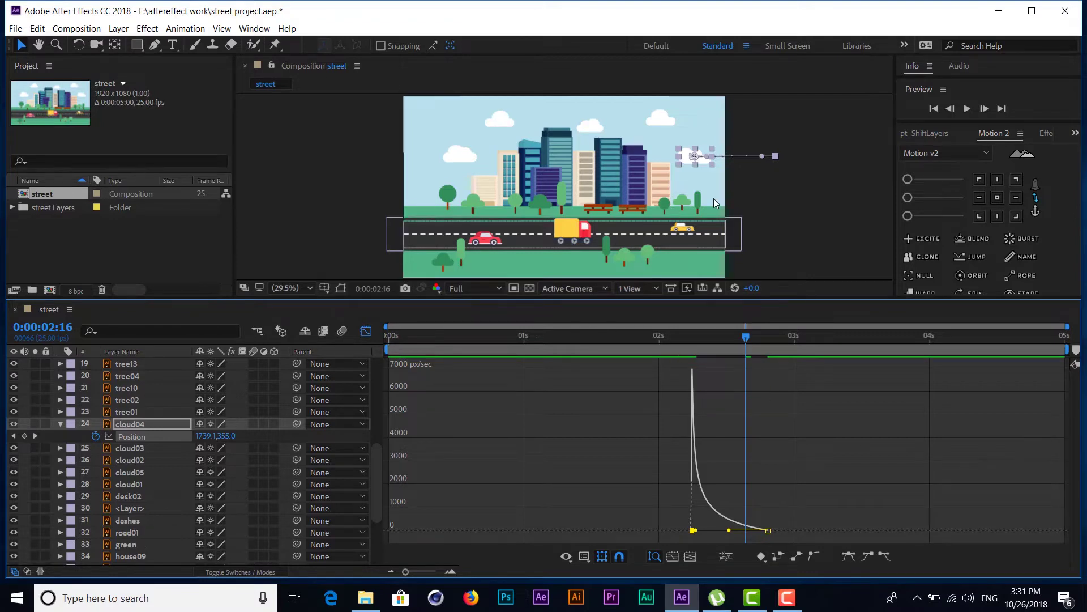
pyautogui.scroll(1, 693, 158)
pyautogui.scroll(3, 693, 159)
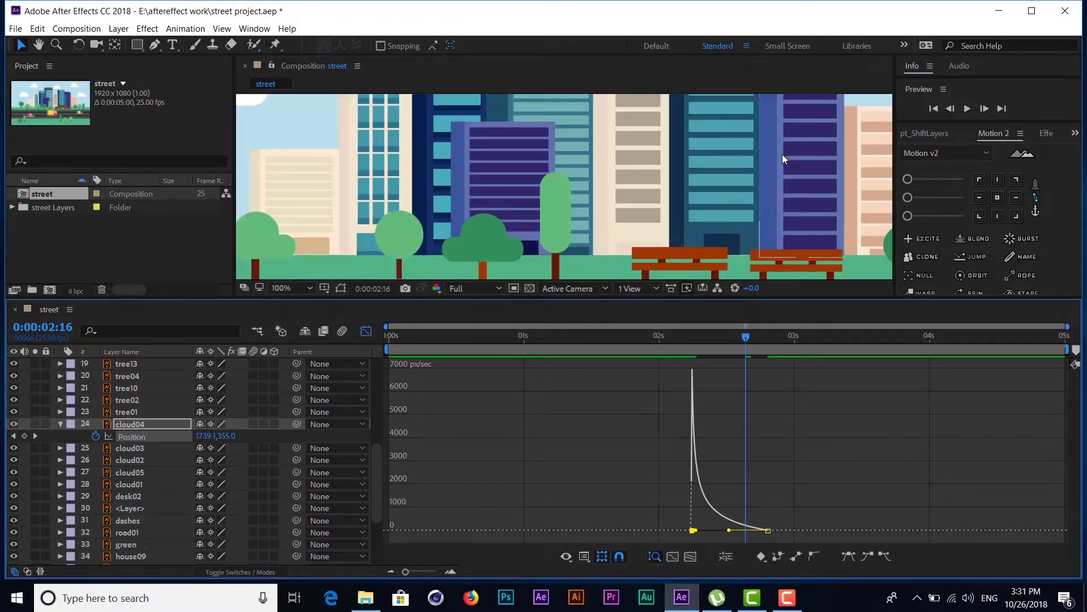
pyautogui.moveTo(783, 154); pyautogui.dragTo(463, 255)
pyautogui.moveTo(636, 232); pyautogui.dragTo(494, 194)
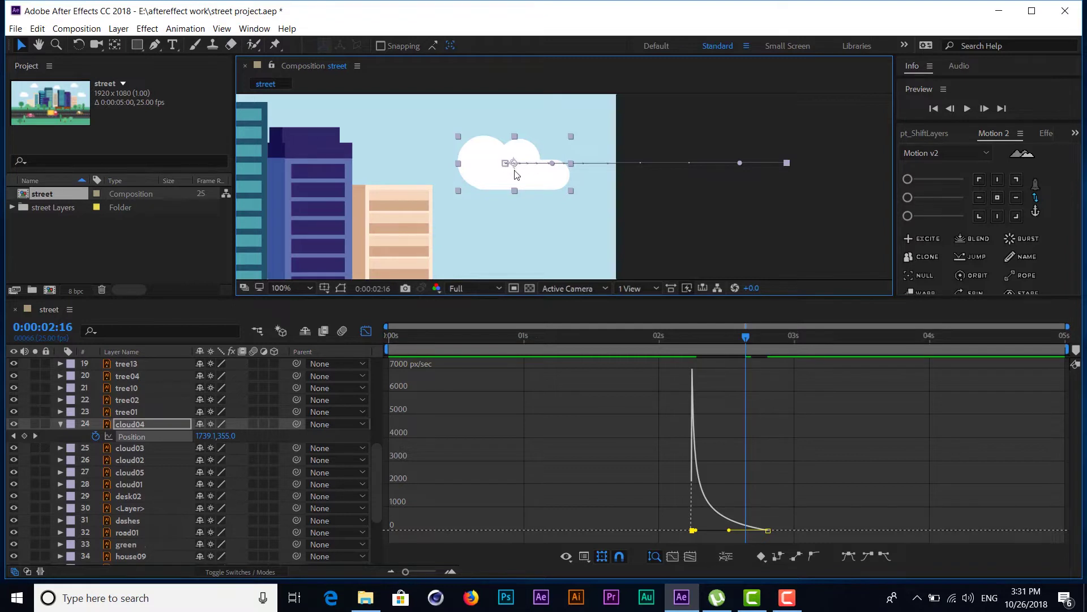
pyautogui.scroll(2, 567, 196)
pyautogui.scroll(2, 566, 196)
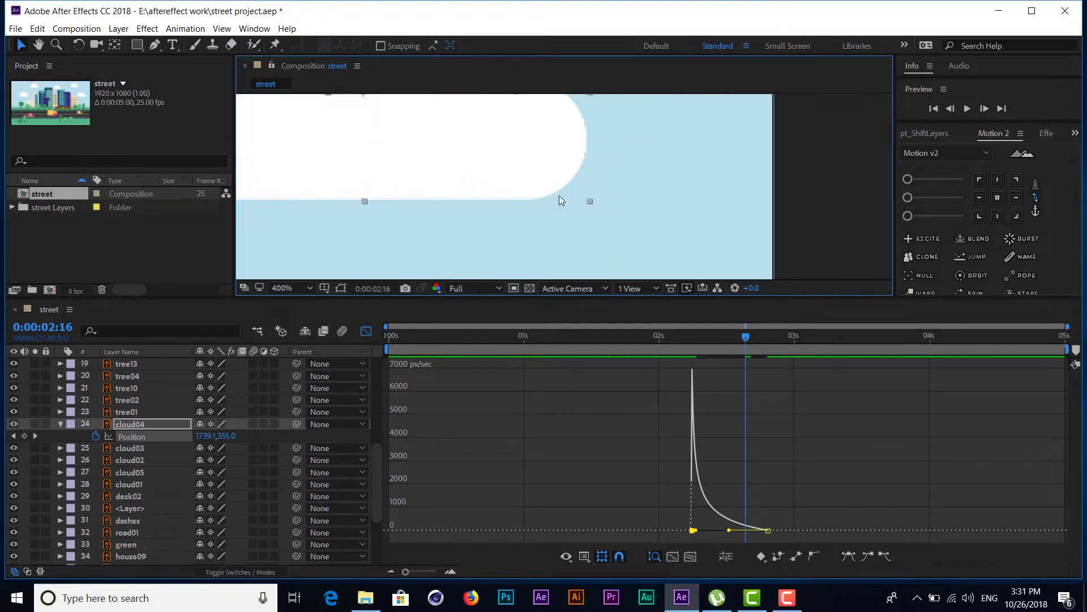
pyautogui.moveTo(554, 176); pyautogui.dragTo(587, 238)
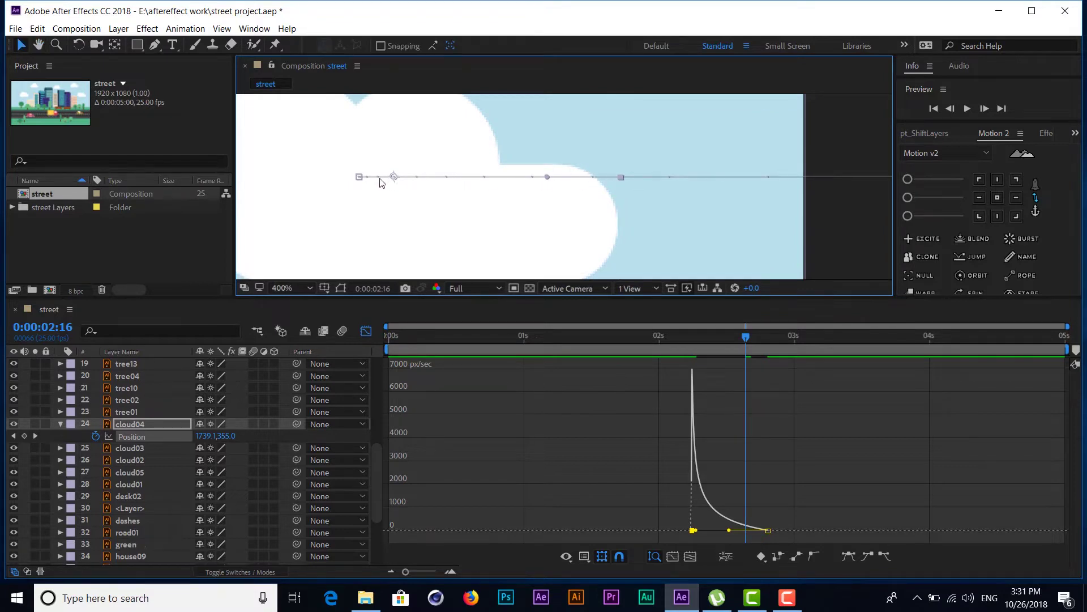
pyautogui.moveTo(685, 209); pyautogui.dragTo(502, 215)
pyautogui.hscroll(5, 501, 216)
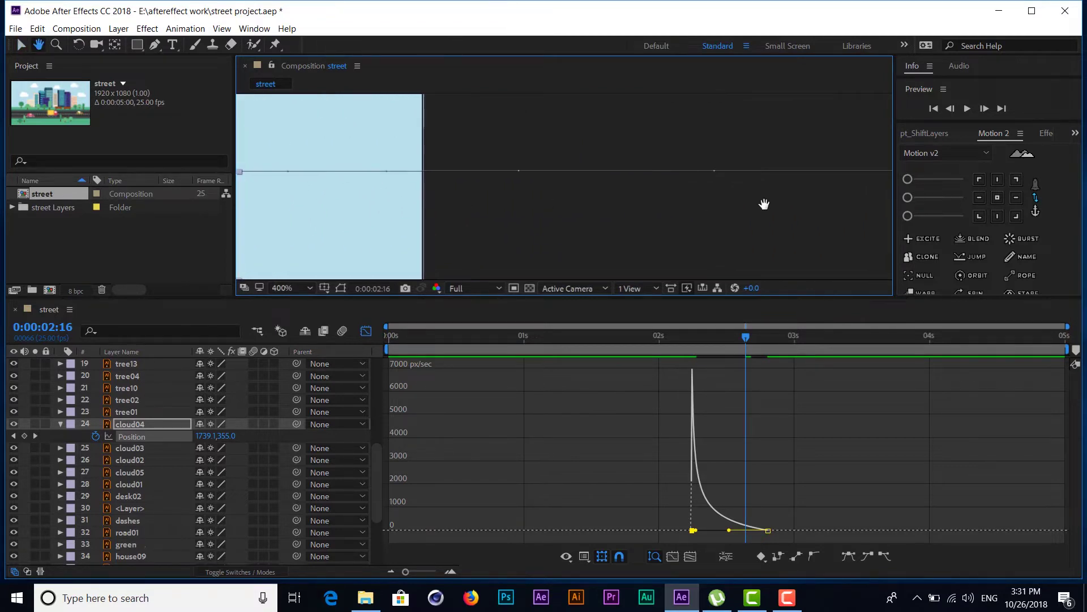
pyautogui.press('v')
pyautogui.scroll(-4, 536, 195)
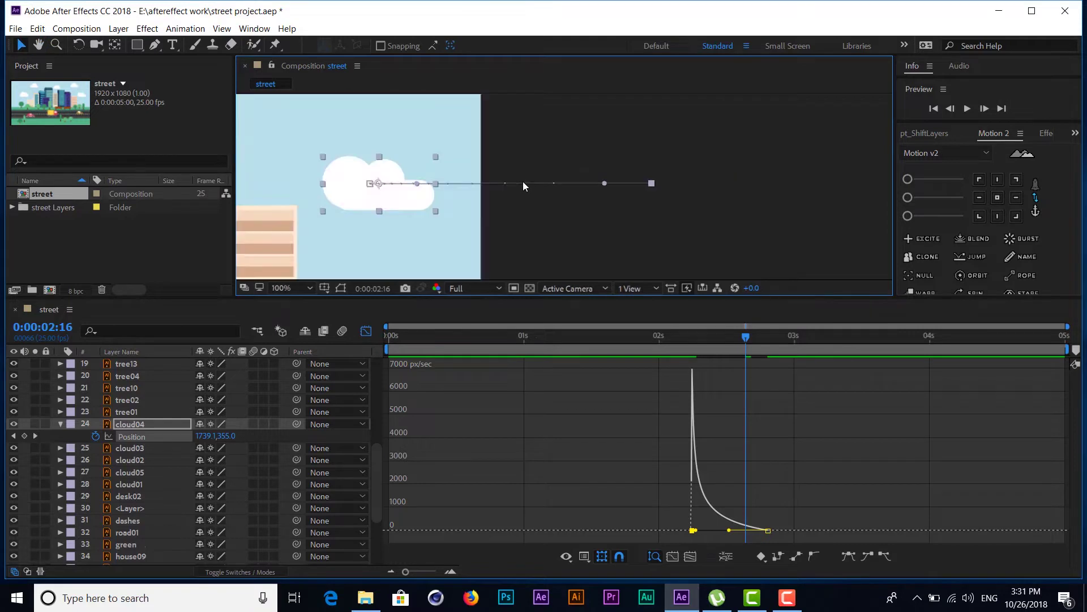
pyautogui.scroll(-4, 522, 184)
pyautogui.click(633, 335)
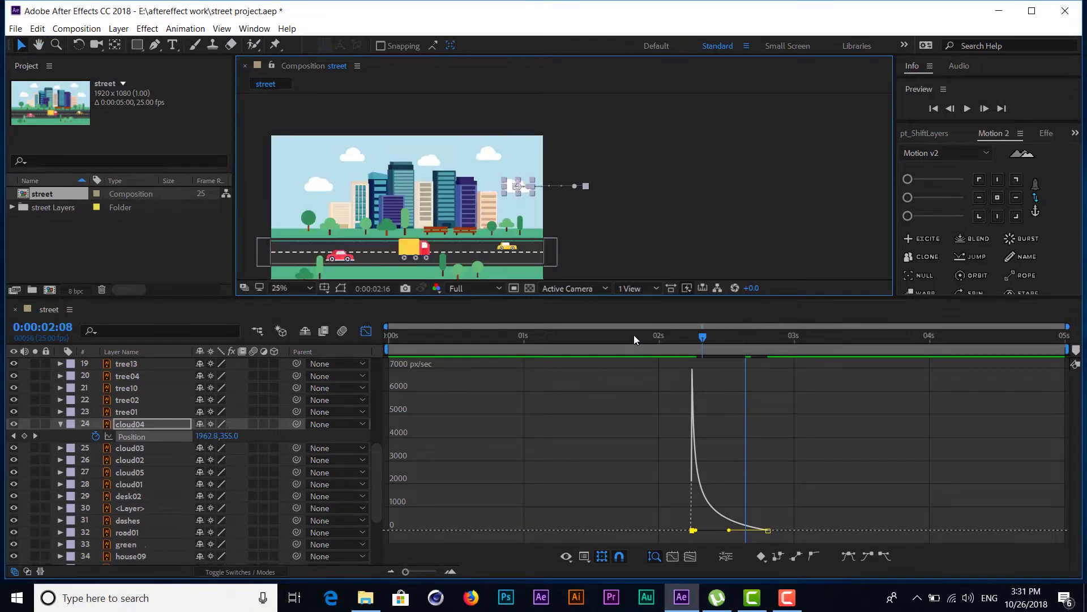
pyautogui.click(594, 268)
# Preview the animation, recentre the viewer, and return to layer bars at 0:00:02:10.
pyautogui.press('space')
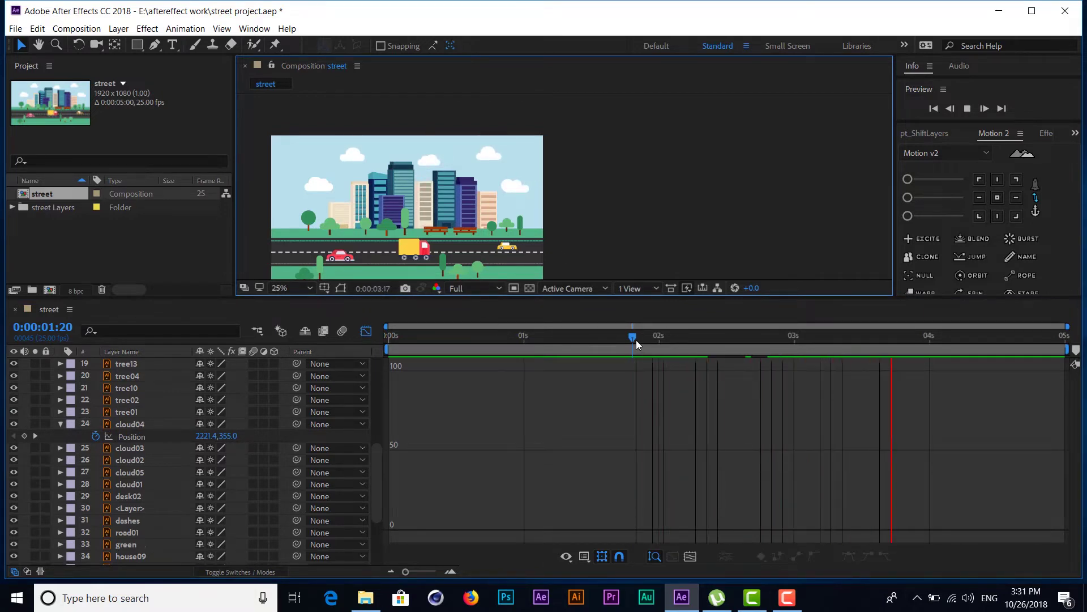
pyautogui.moveTo(634, 336); pyautogui.dragTo(541, 336)
pyautogui.moveTo(425, 223); pyautogui.dragTo(579, 217)
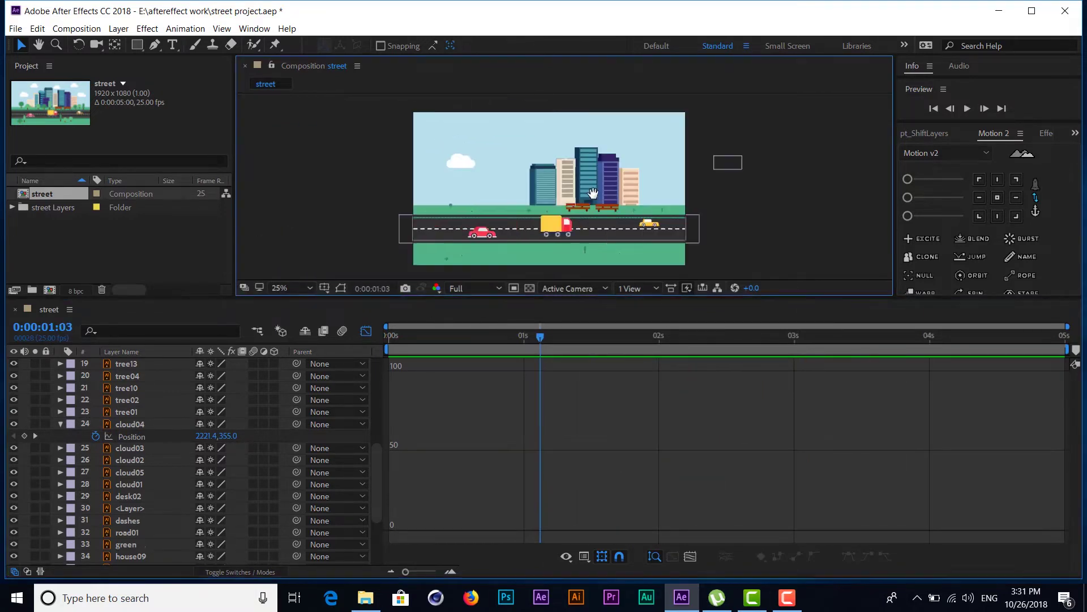
pyautogui.click(365, 330)
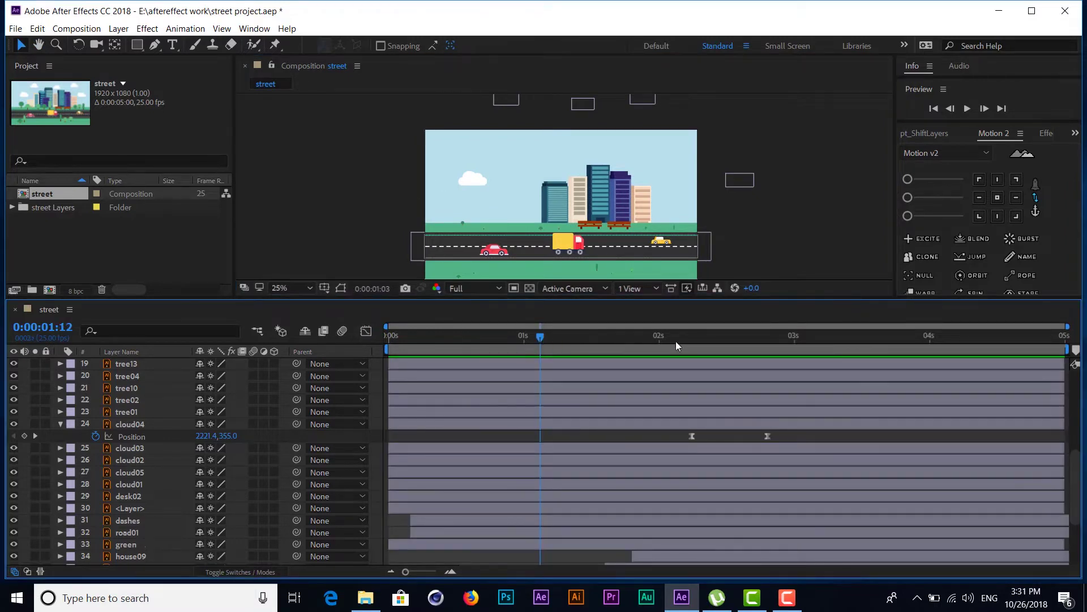
pyautogui.moveTo(676, 346); pyautogui.dragTo(713, 350)
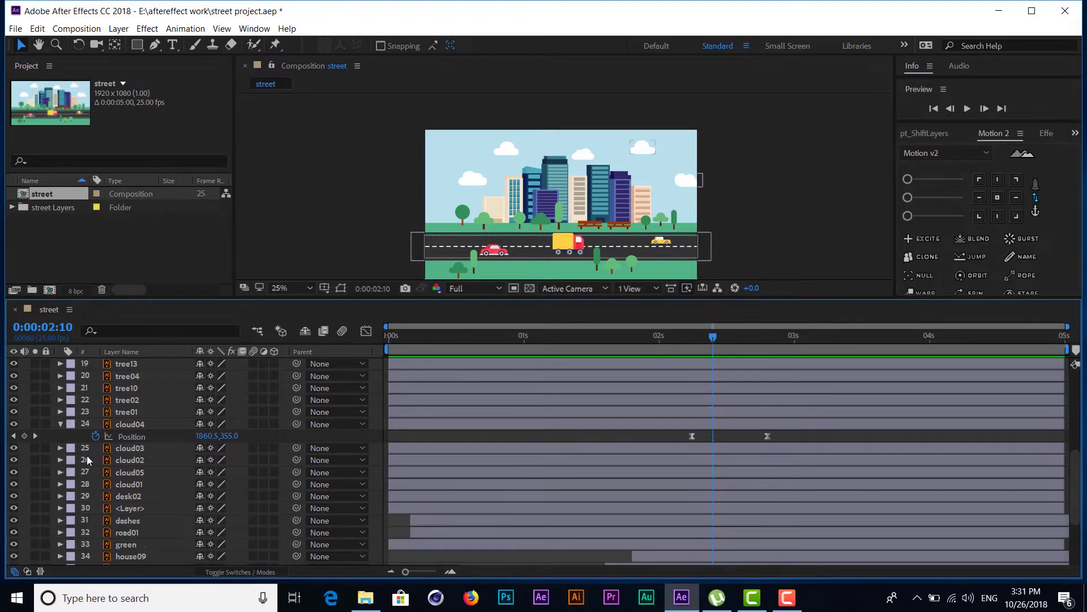
# Show only cloud01's Position and set a keyframe for it at 3 seconds.
pyautogui.click(127, 486)
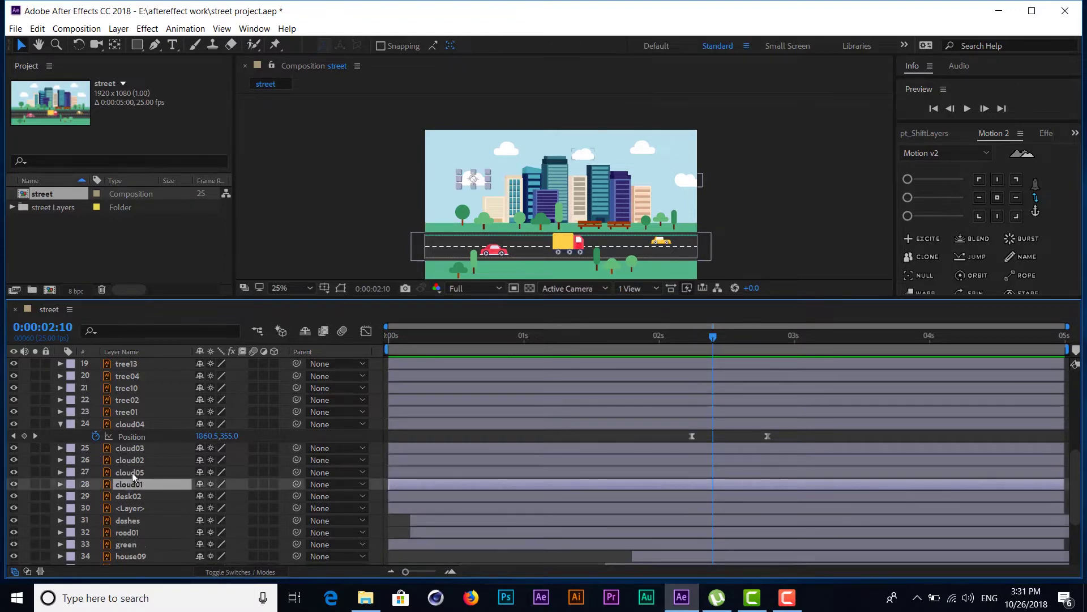
pyautogui.press('p')
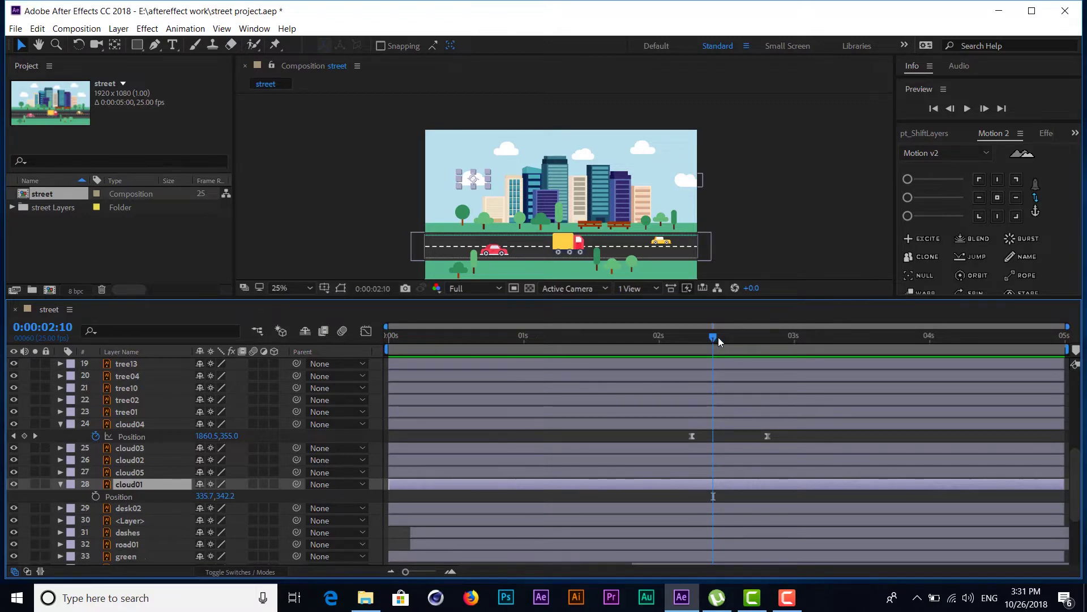
pyautogui.moveTo(712, 338); pyautogui.dragTo(763, 342)
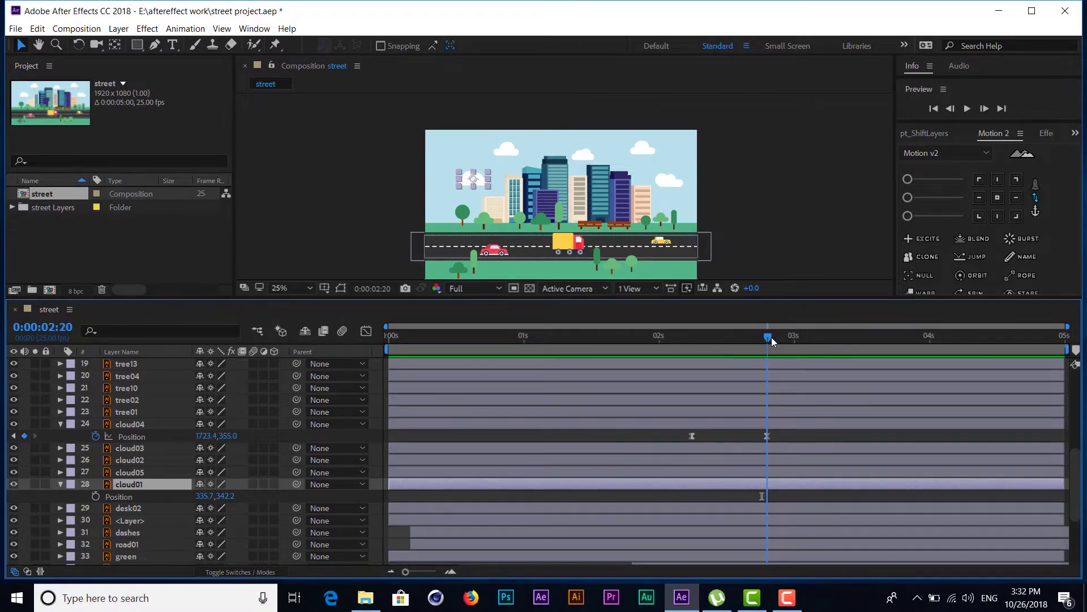
pyautogui.moveTo(766, 339); pyautogui.dragTo(794, 339)
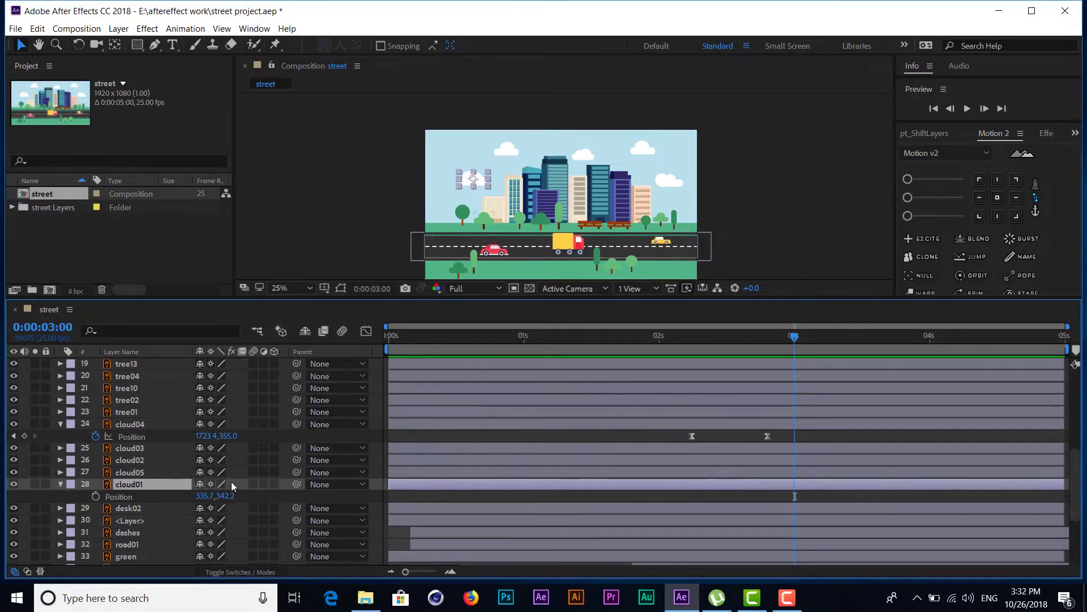
pyautogui.click(96, 497)
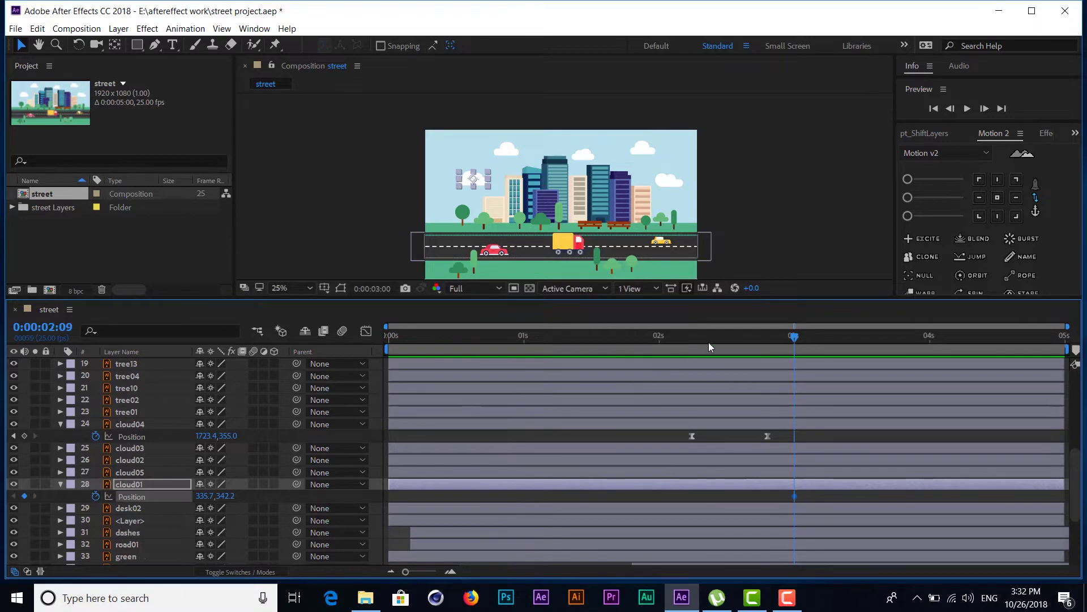
# At 0:00:02:11, drag cloud01 fully off the left edge to create its start keyframe.
pyautogui.moveTo(709, 342); pyautogui.dragTo(722, 341)
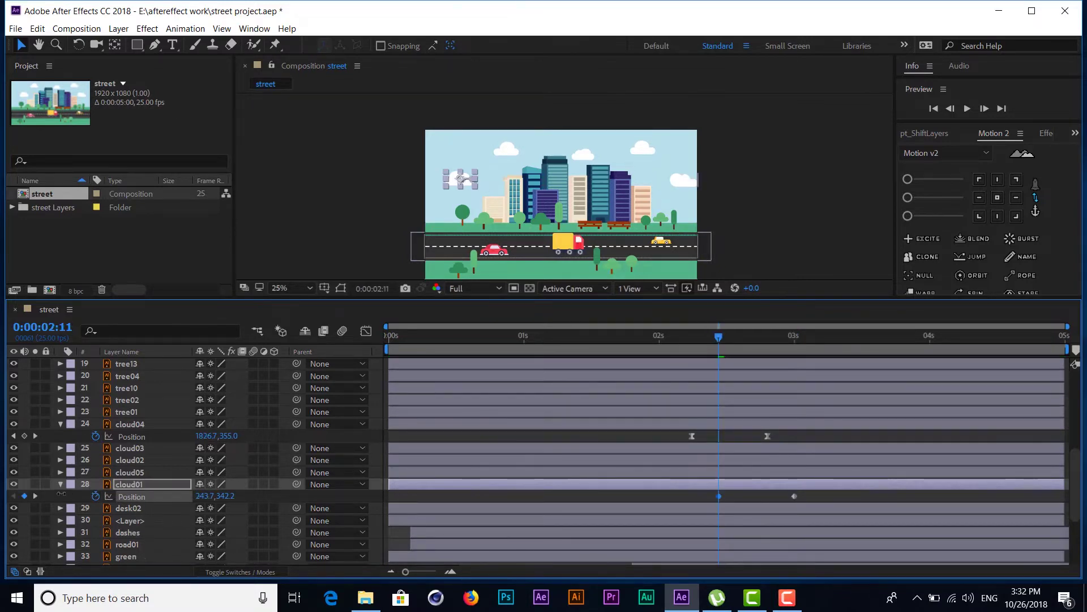
pyautogui.moveTo(203, 496); pyautogui.dragTo(159, 524)
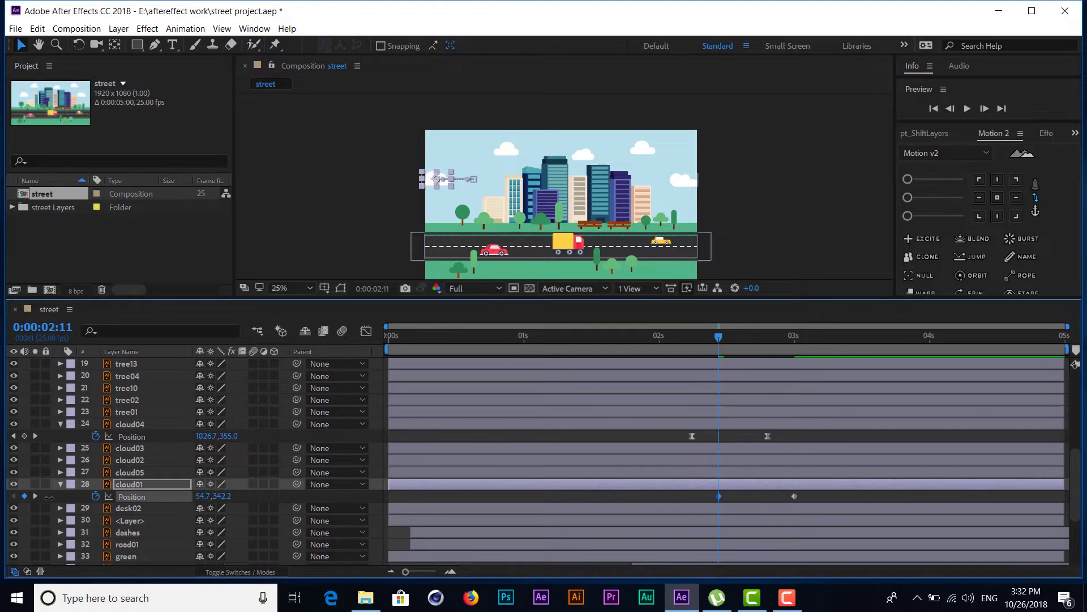
pyautogui.moveTo(205, 496); pyautogui.dragTo(45, 508)
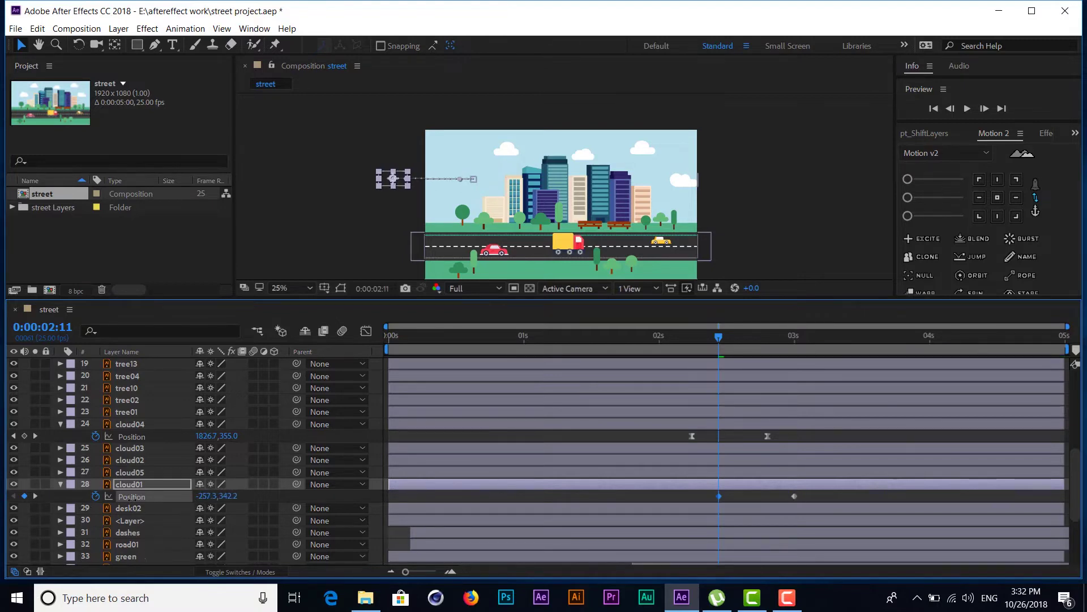
pyautogui.moveTo(205, 496); pyautogui.dragTo(114, 497)
pyautogui.moveTo(804, 494); pyautogui.dragTo(715, 503)
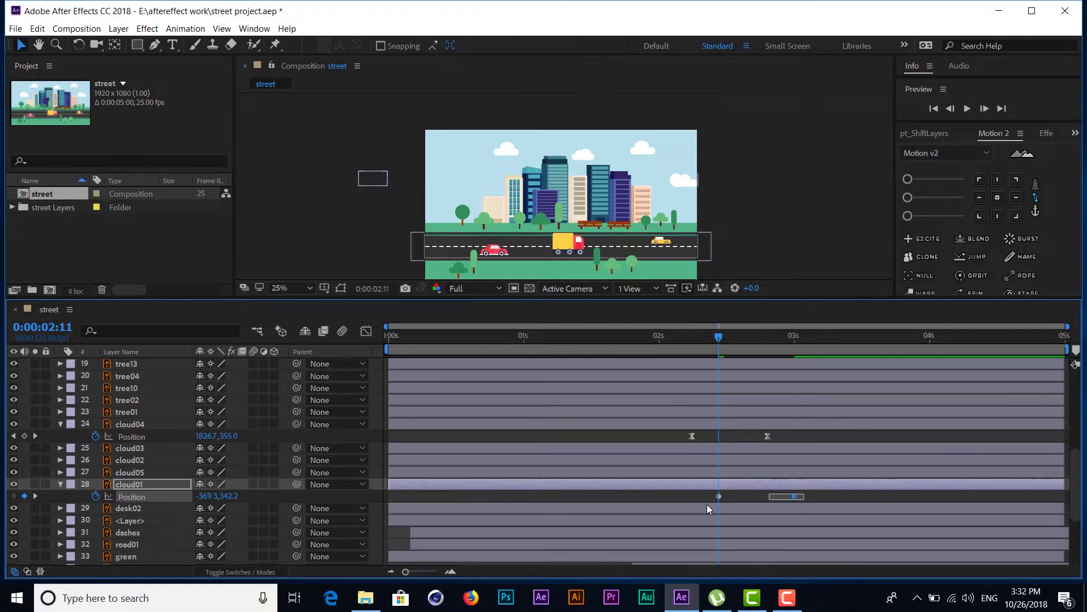
# Easy-ease cloud01's Position keyframes and drag the speed handles for a fast start and slow settle.
pyautogui.rightClick(718, 495)
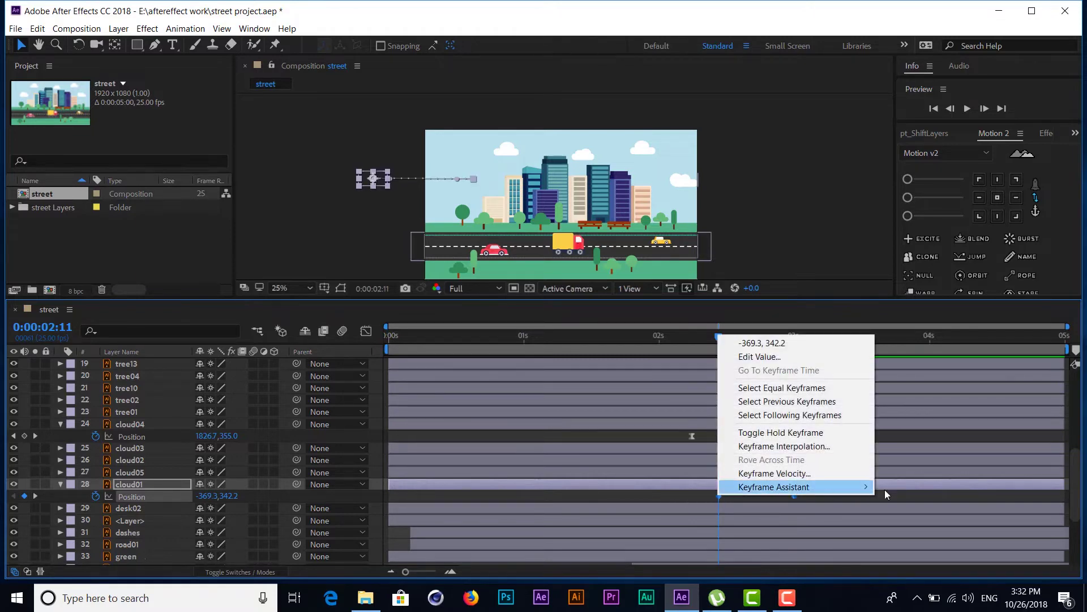
pyautogui.moveTo(879, 486)
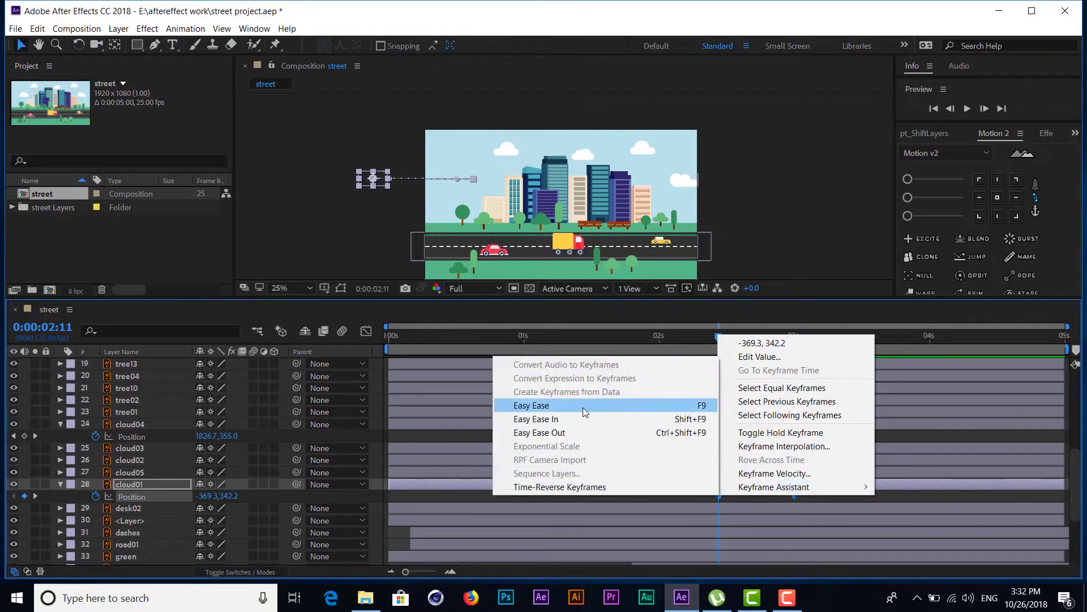
pyautogui.click(582, 406)
pyautogui.hotkey('shift', 'F3')
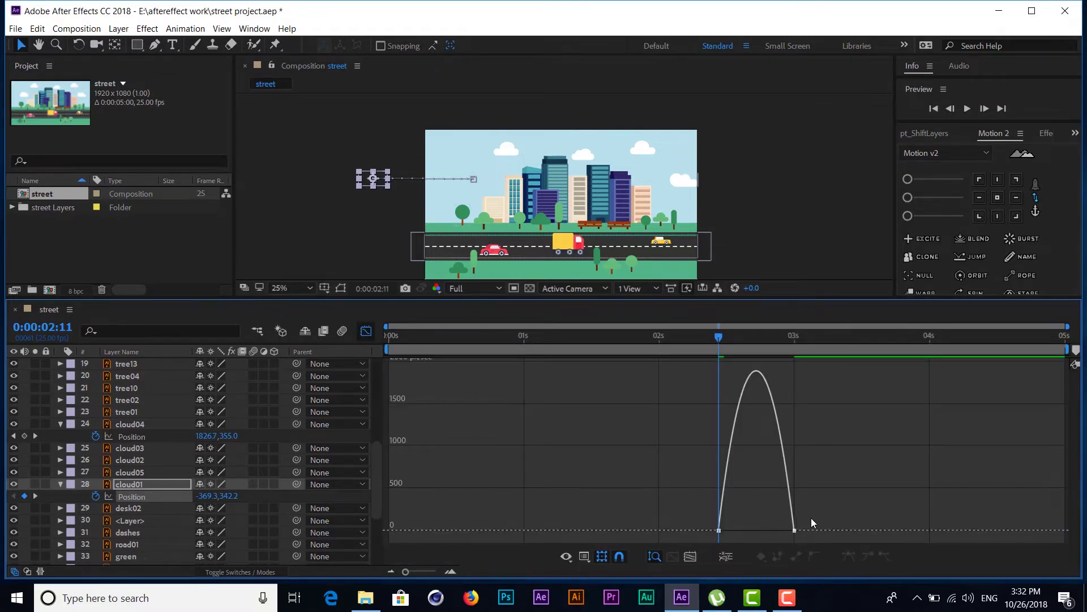
pyautogui.moveTo(805, 518)
pyautogui.mouseDown()
pyautogui.moveTo(785, 536)
pyautogui.moveTo(720, 534)
pyautogui.mouseUp()
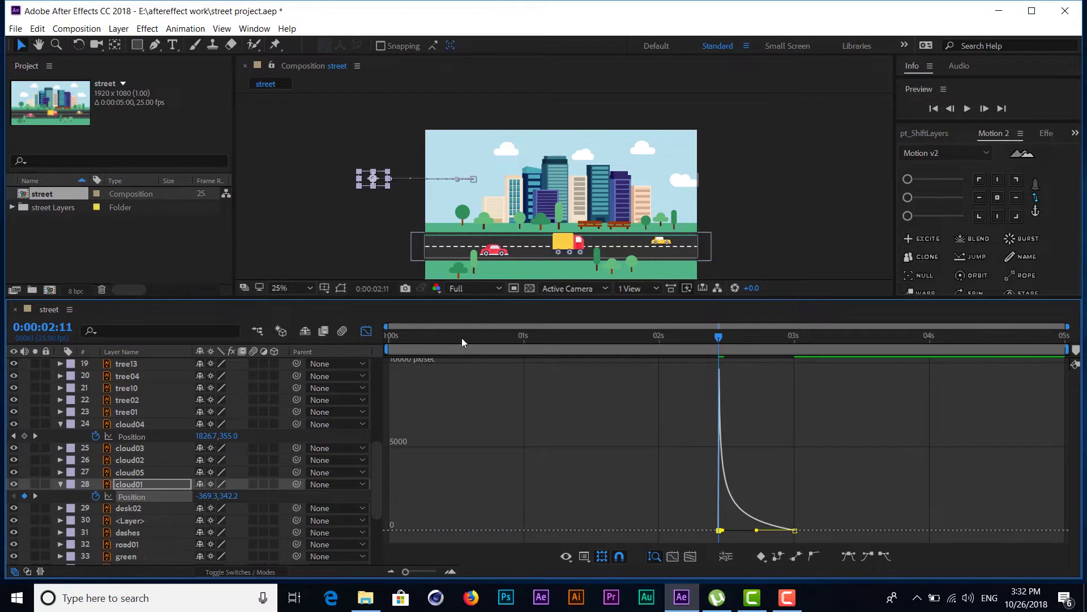
pyautogui.moveTo(461, 338); pyautogui.dragTo(356, 335)
pyautogui.hotkey('shift', 'F3')
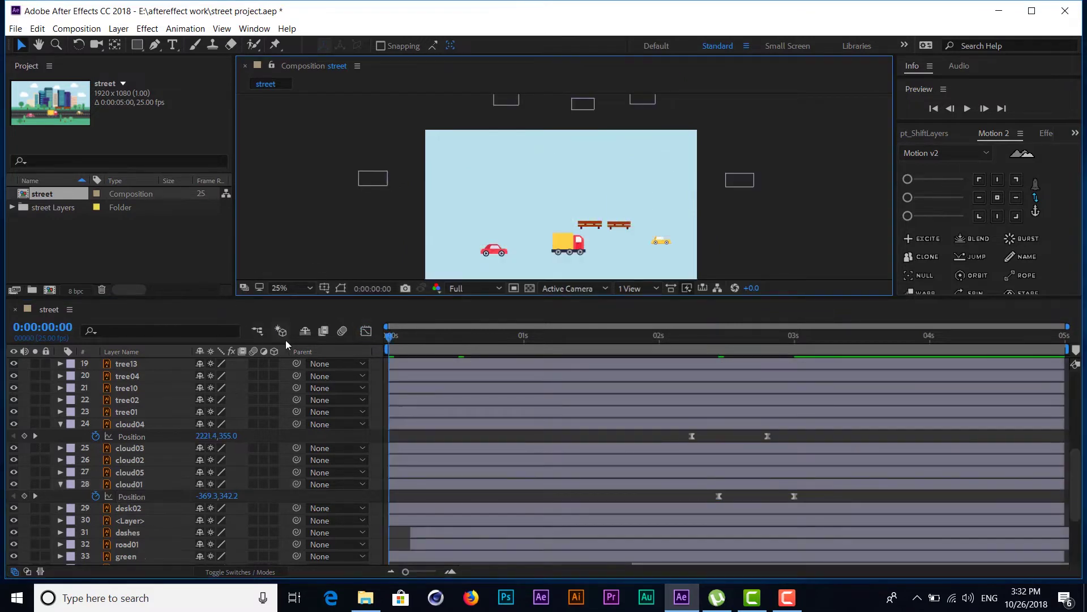
pyautogui.press('space')
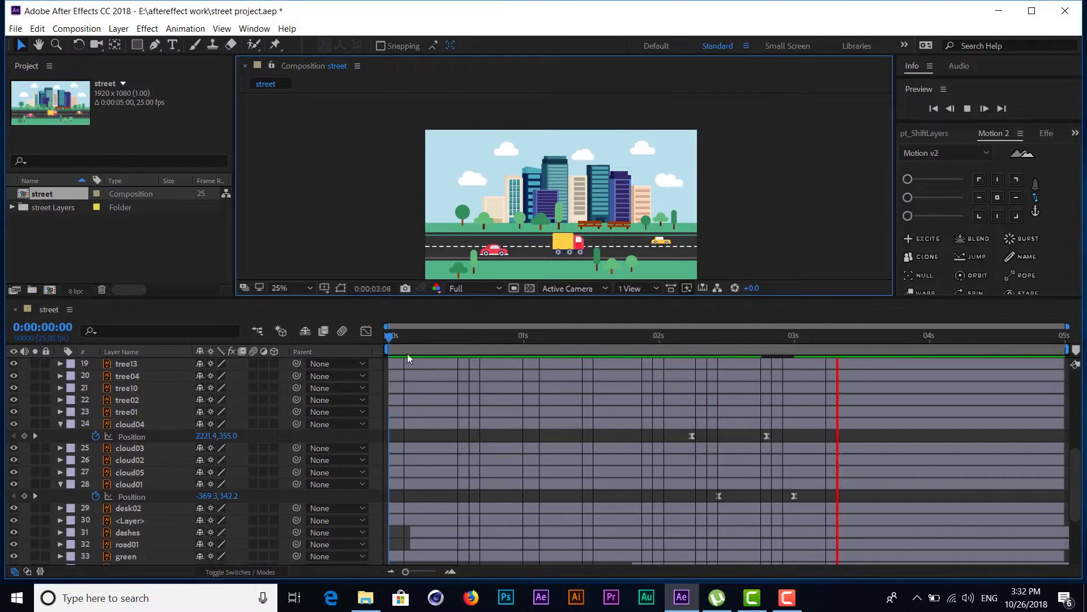
pyautogui.moveTo(613, 340); pyautogui.dragTo(578, 337)
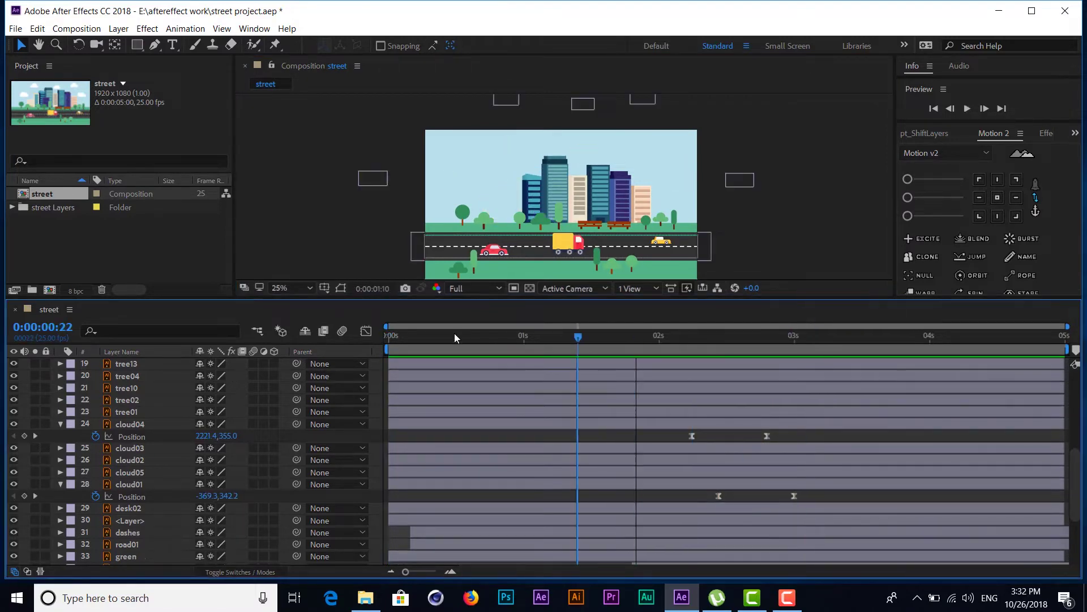
pyautogui.moveTo(454, 338); pyautogui.dragTo(334, 333)
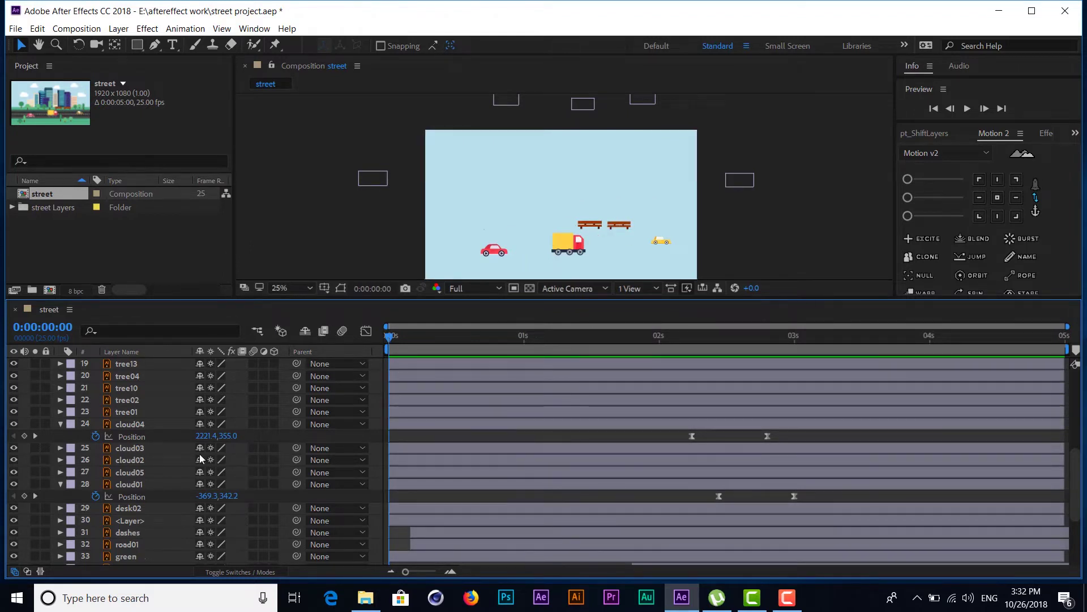
# Collapse the cloud layers' Position properties and select the desk02 layer.
pyautogui.click(61, 429)
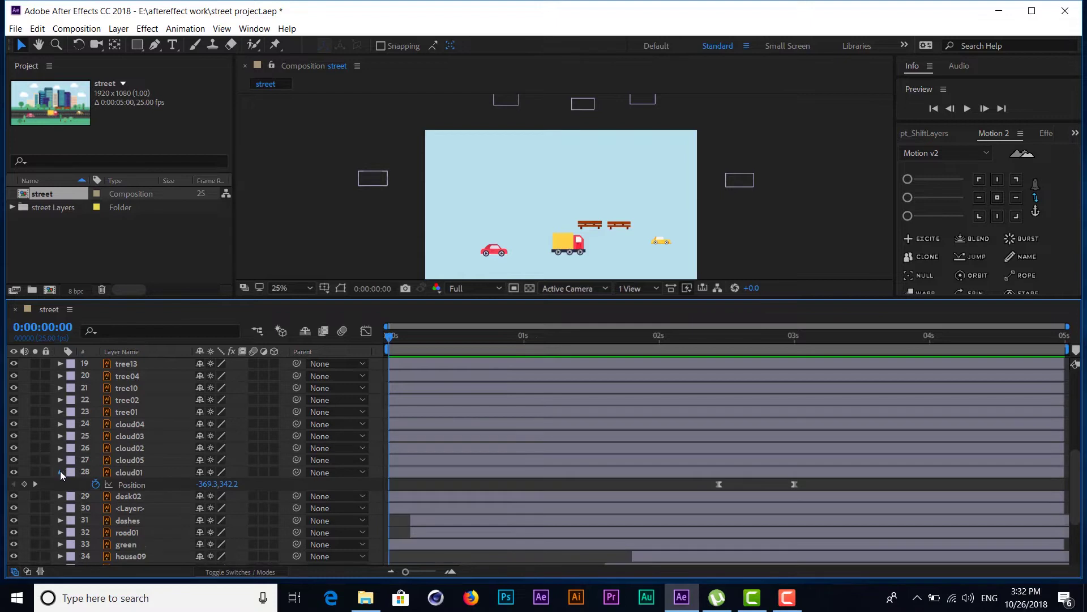
pyautogui.click(60, 471)
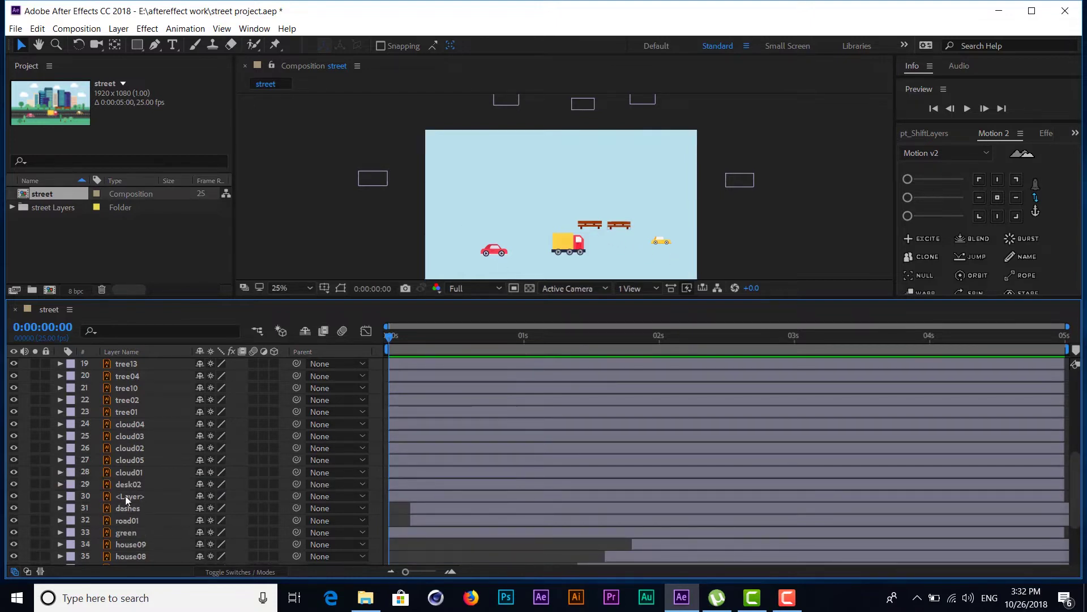
pyautogui.click(135, 483)
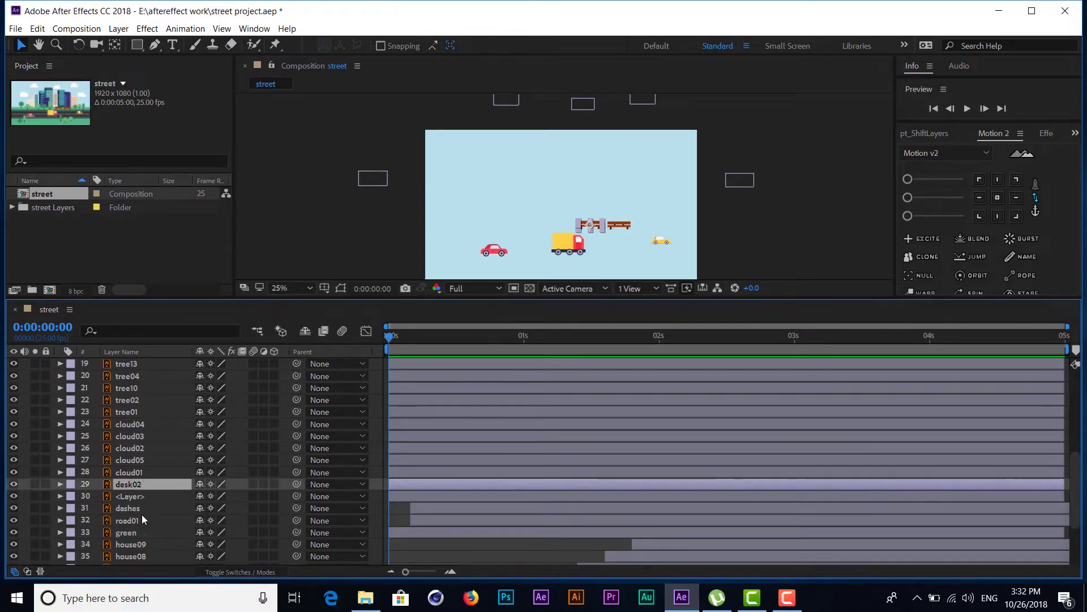
# Scroll the layer list to find the unnamed layer below desk02, then reselect desk02.
pyautogui.scroll(1, 141, 492)
pyautogui.scroll(1, 141, 491)
pyautogui.scroll(3, 141, 491)
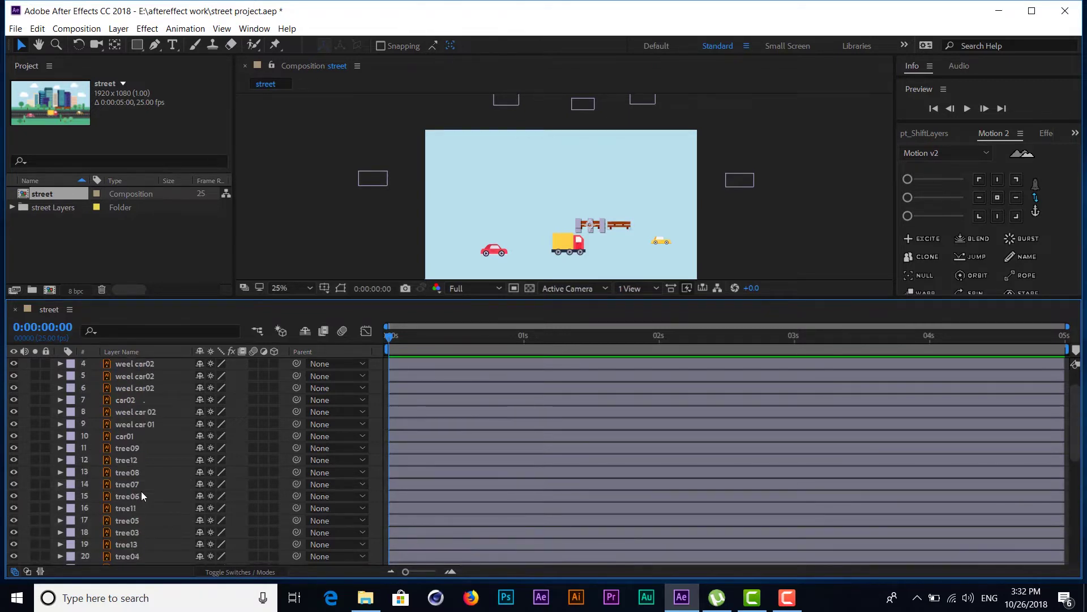
pyautogui.scroll(1, 141, 496)
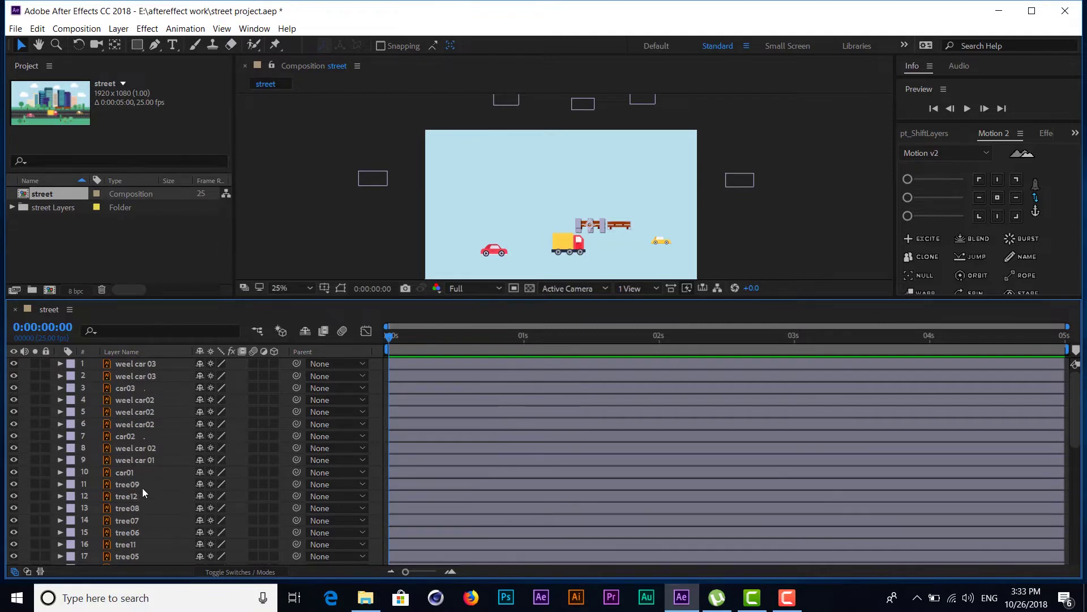
pyautogui.scroll(-1, 148, 475)
pyautogui.scroll(-2, 153, 466)
pyautogui.scroll(-3, 152, 467)
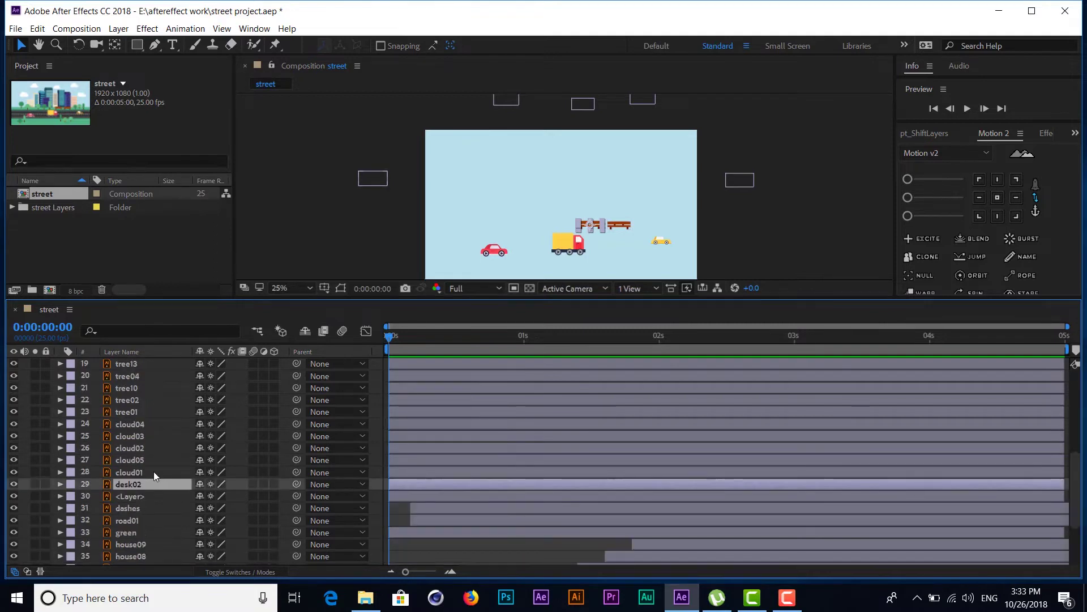
pyautogui.scroll(-1, 154, 472)
pyautogui.scroll(-2, 154, 471)
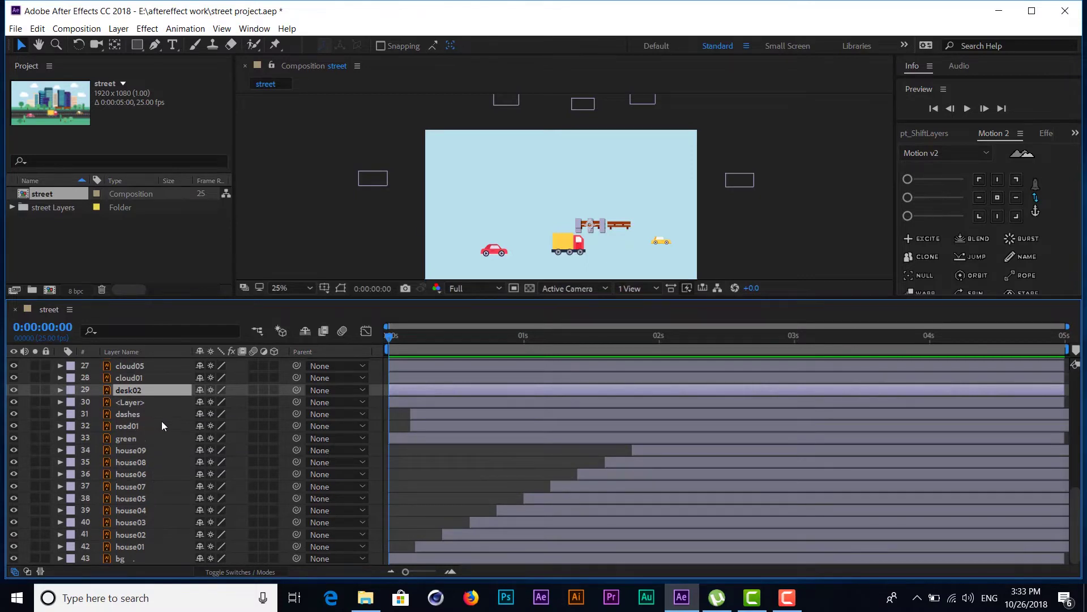
pyautogui.scroll(1, 161, 426)
pyautogui.click(140, 438)
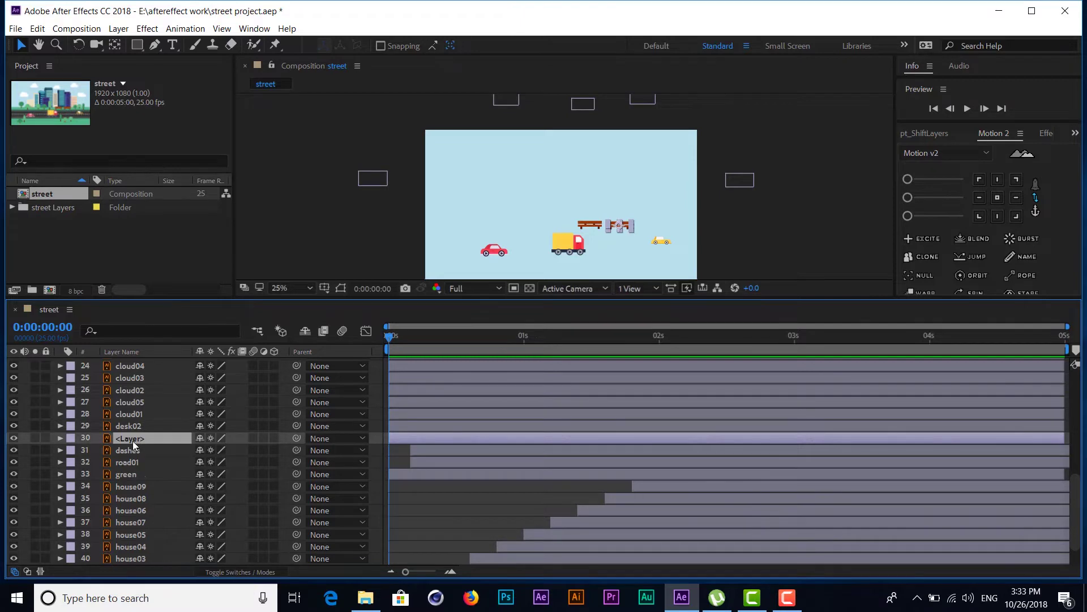
pyautogui.click(129, 427)
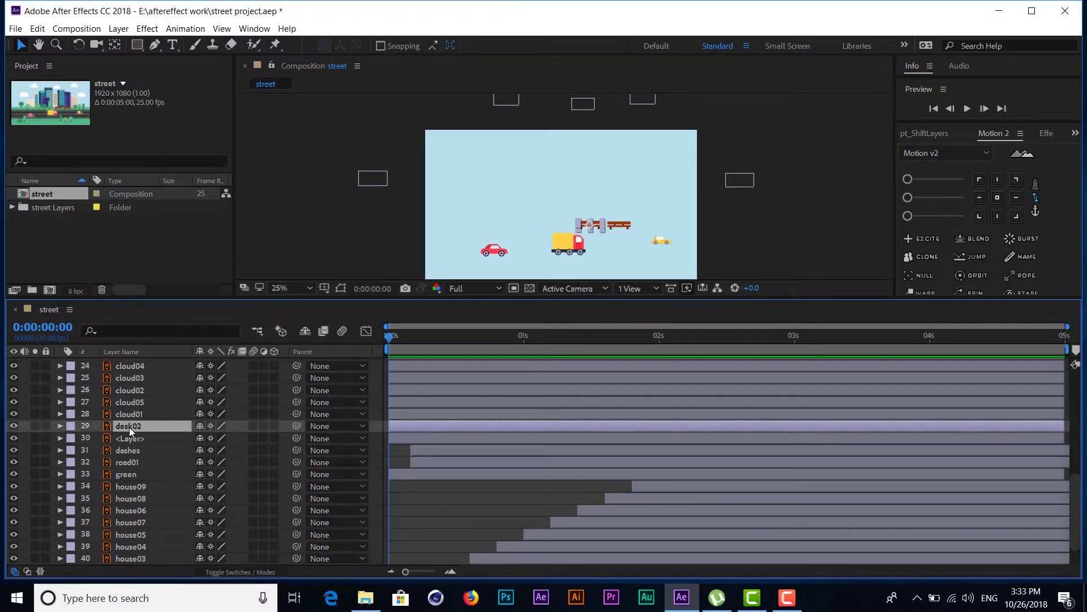
# Copy the name desk02 from the bench layer's name field.
pyautogui.press('Return')
pyautogui.rightClick(129, 427)
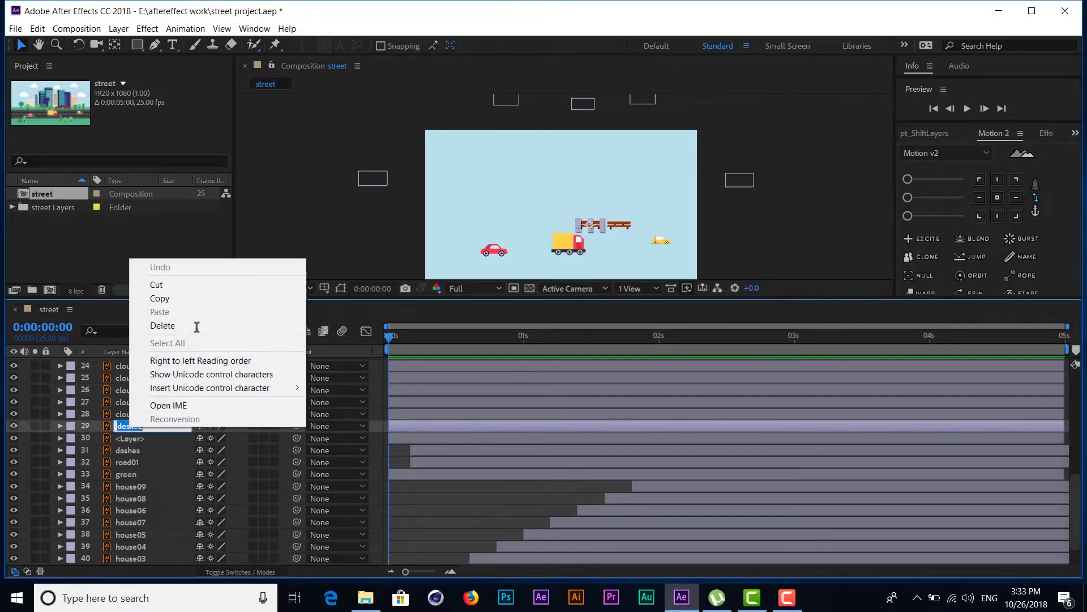
pyautogui.click(160, 298)
# Rename the unnamed layer below to desk01 and select it together with desk02.
pyautogui.click(131, 443)
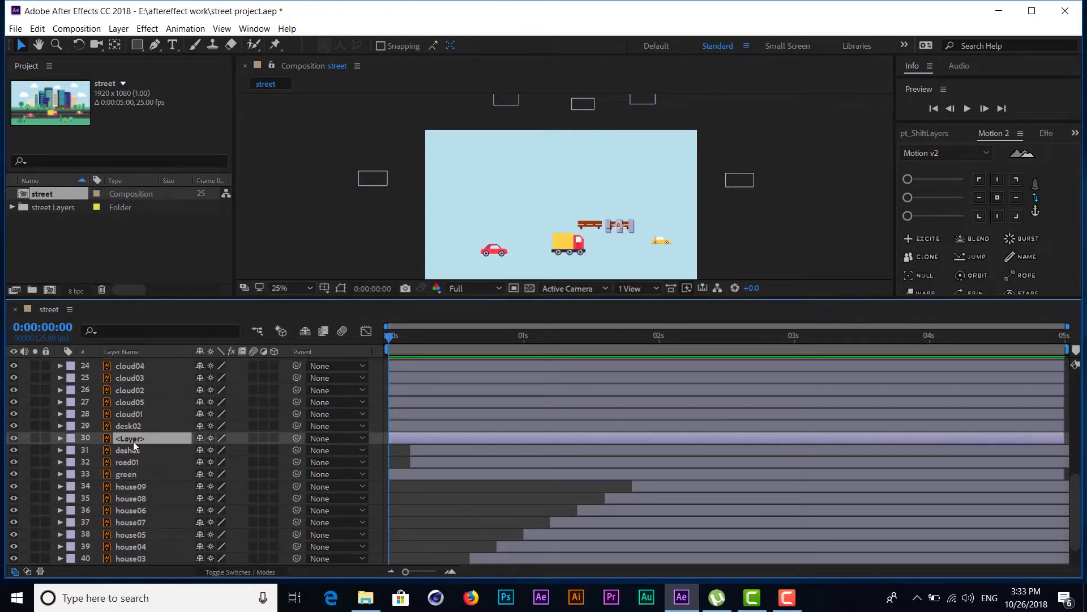
pyautogui.press('Return')
pyautogui.rightClick(134, 440)
pyautogui.click(191, 321)
pyautogui.press('BackSpace')
pyautogui.write('1')
pyautogui.press('Return')
pyautogui.keyDown('ctrl'); pyautogui.click(129, 426); pyautogui.keyUp('ctrl')
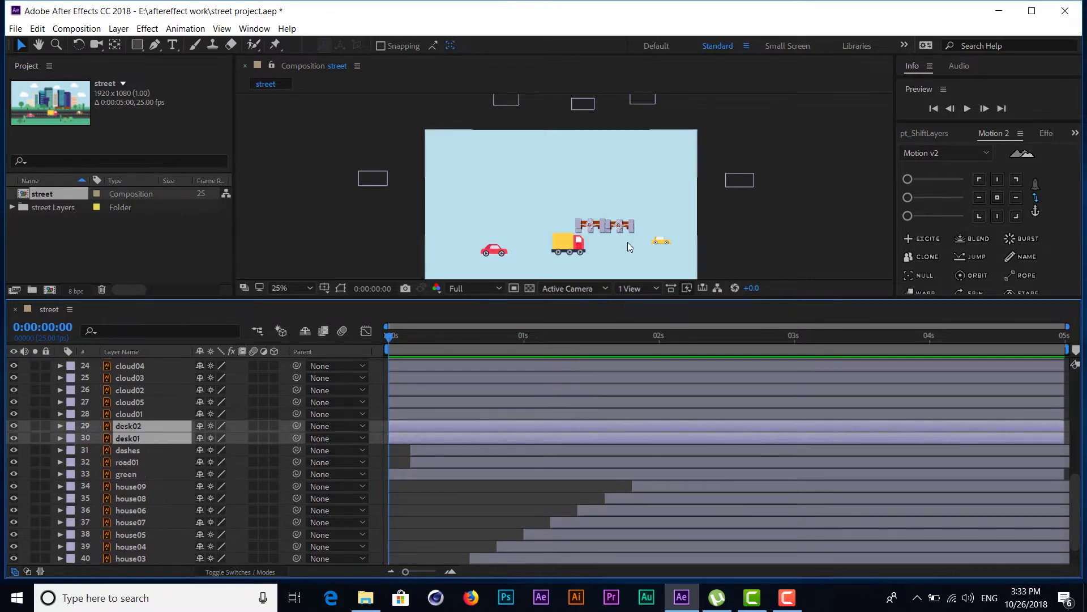
# Scrub back and forth to 0:00:02:16 to review buildings, trees, clouds, benches and vehicles.
pyautogui.moveTo(395, 346)
pyautogui.mouseDown()
pyautogui.moveTo(592, 340)
pyautogui.moveTo(542, 326)
pyautogui.moveTo(766, 330)
pyautogui.moveTo(520, 334)
pyautogui.mouseUp()
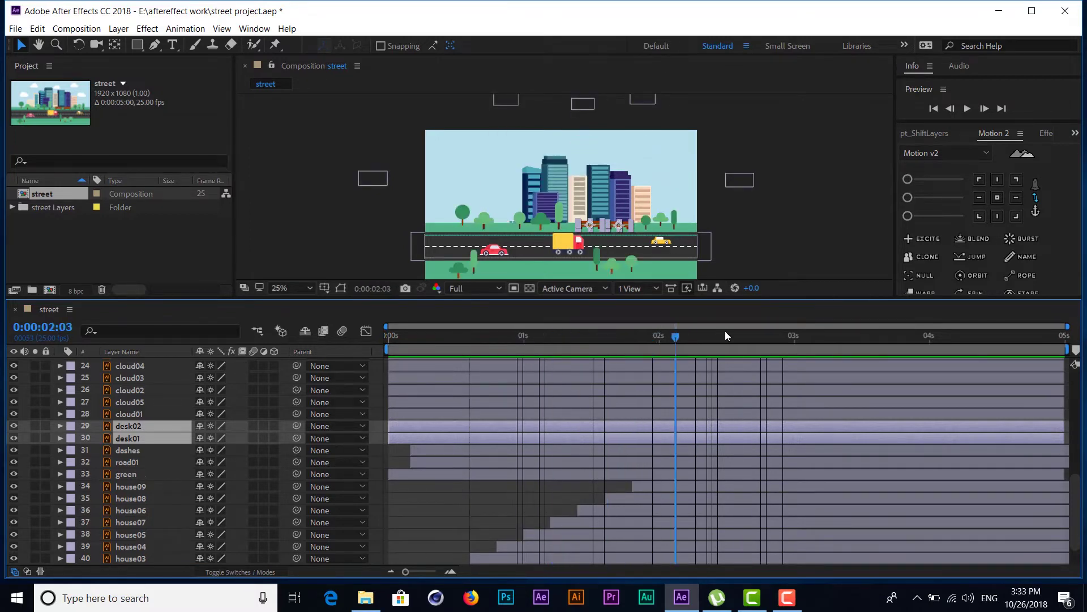
pyautogui.moveTo(520, 334); pyautogui.dragTo(458, 334)
pyautogui.moveTo(553, 340); pyautogui.dragTo(756, 343)
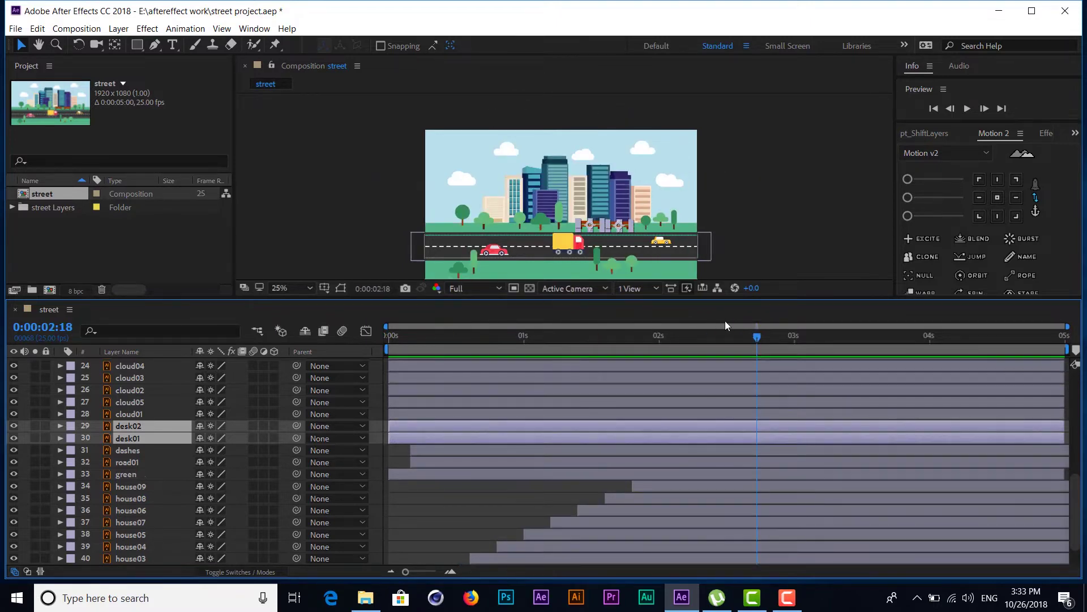
pyautogui.moveTo(756, 337)
pyautogui.mouseDown()
pyautogui.moveTo(609, 340)
pyautogui.moveTo(841, 336)
pyautogui.moveTo(751, 336)
pyautogui.mouseUp()
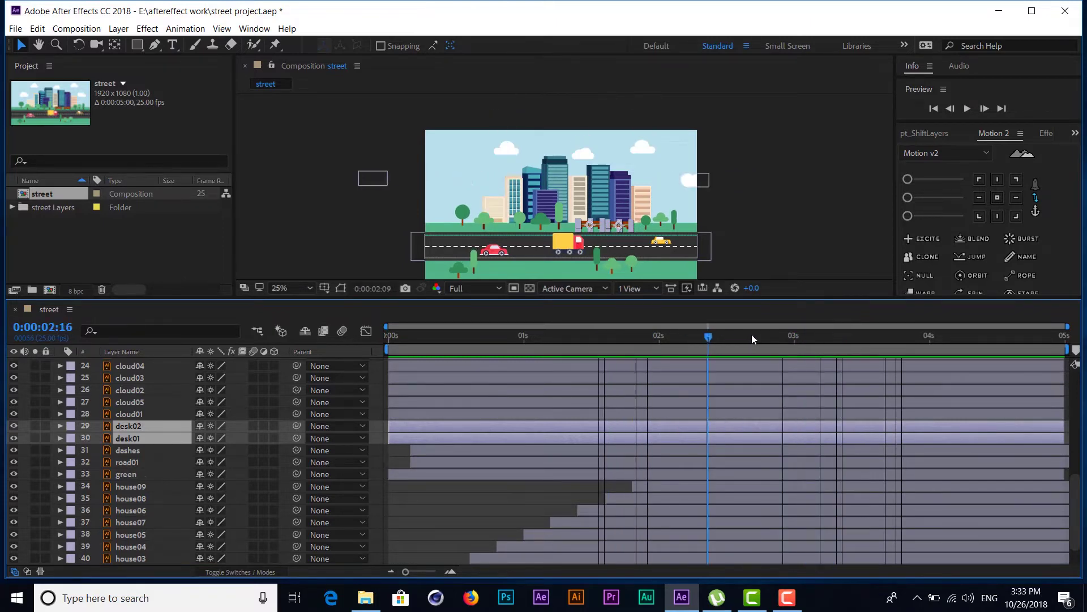
# Zoom and pan the Composition viewer to centre the two benches.
pyautogui.scroll(4, 600, 236)
pyautogui.scroll(-2, 600, 237)
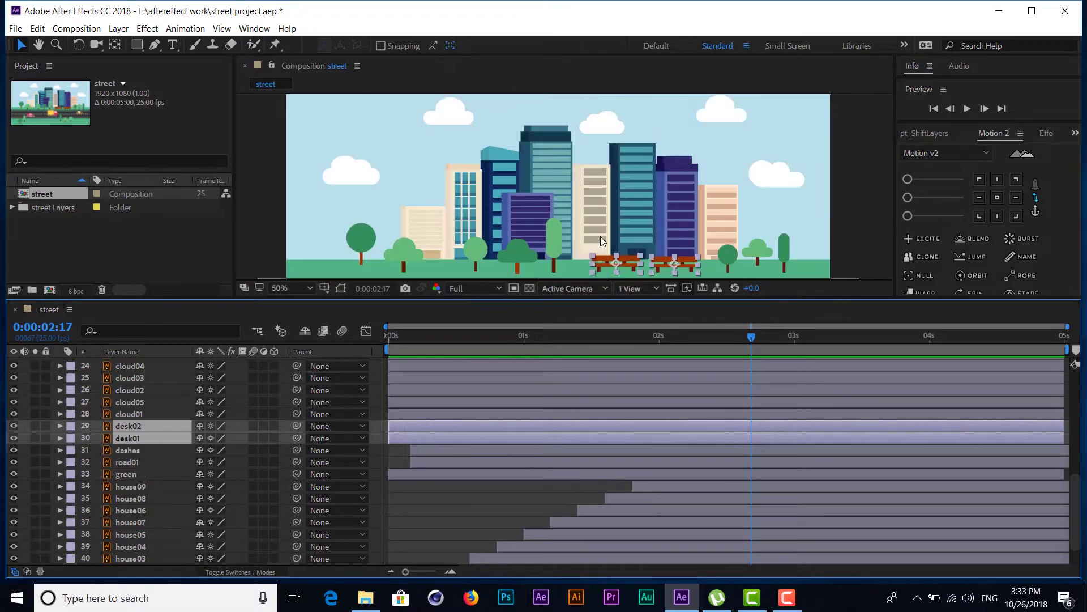
pyautogui.scroll(-1, 656, 218)
pyautogui.press('h')
pyautogui.scroll(4, 643, 212)
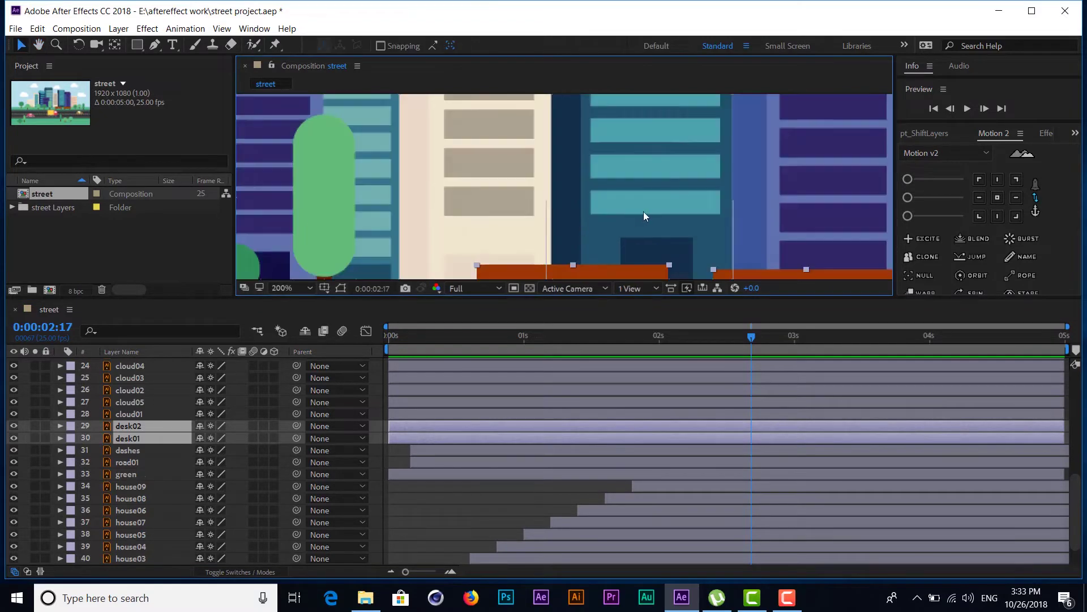
pyautogui.moveTo(609, 142); pyautogui.dragTo(514, 90)
pyautogui.press('v')
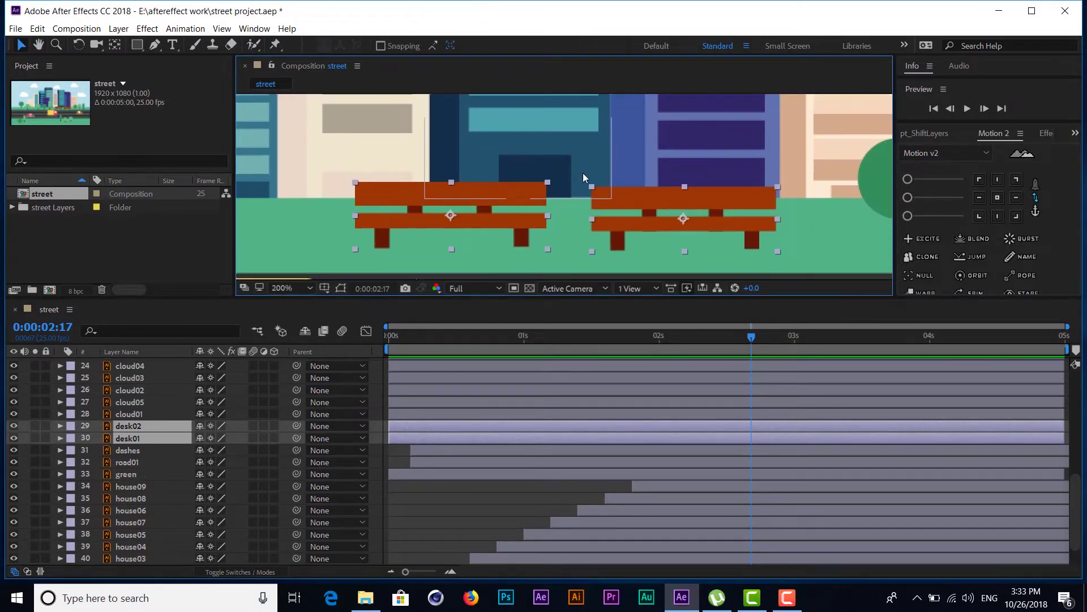
pyautogui.scroll(-2, 574, 188)
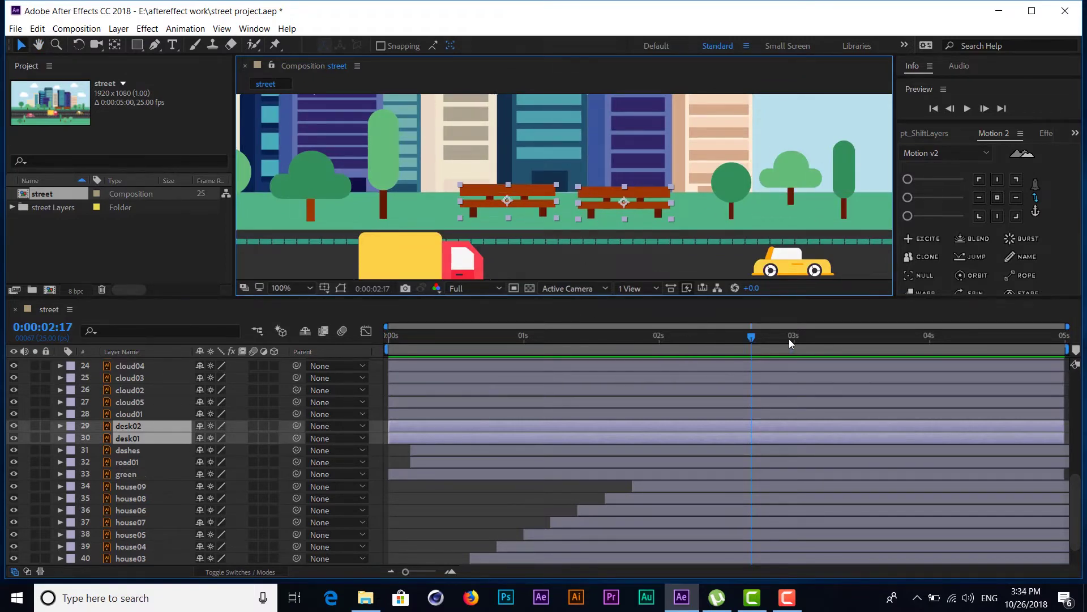
# Move the playhead to 0:00:03:00 and select the desk01 bench layer.
pyautogui.moveTo(790, 338); pyautogui.dragTo(794, 339)
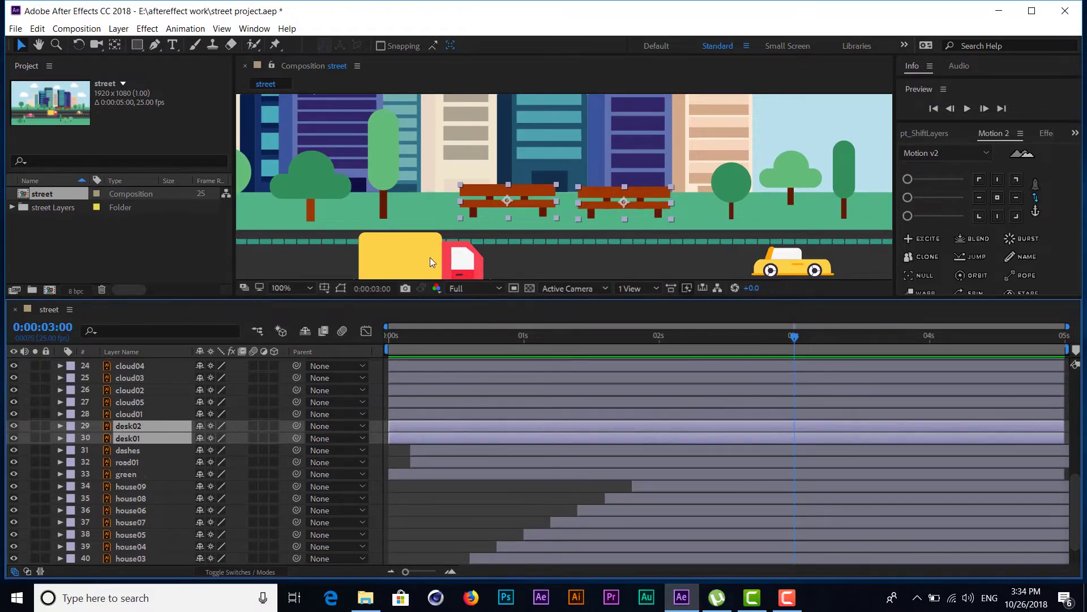
pyautogui.click(150, 449)
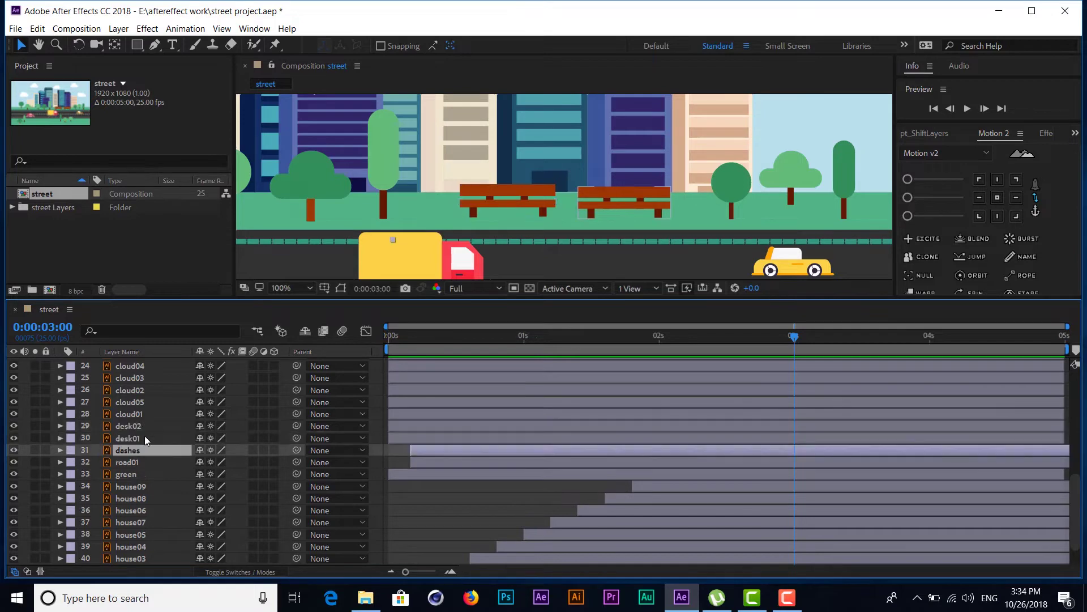
pyautogui.click(144, 436)
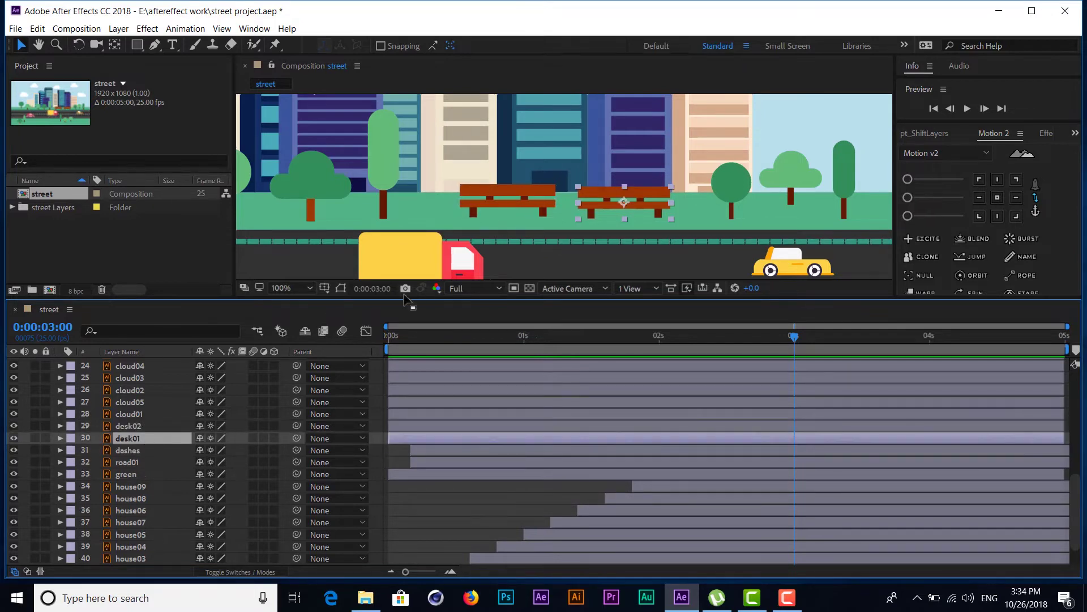
# Anchor desk01 at its bottom centre and key its Scale from 0% at 2:16 to 100% at 3:00.
pyautogui.click(998, 217)
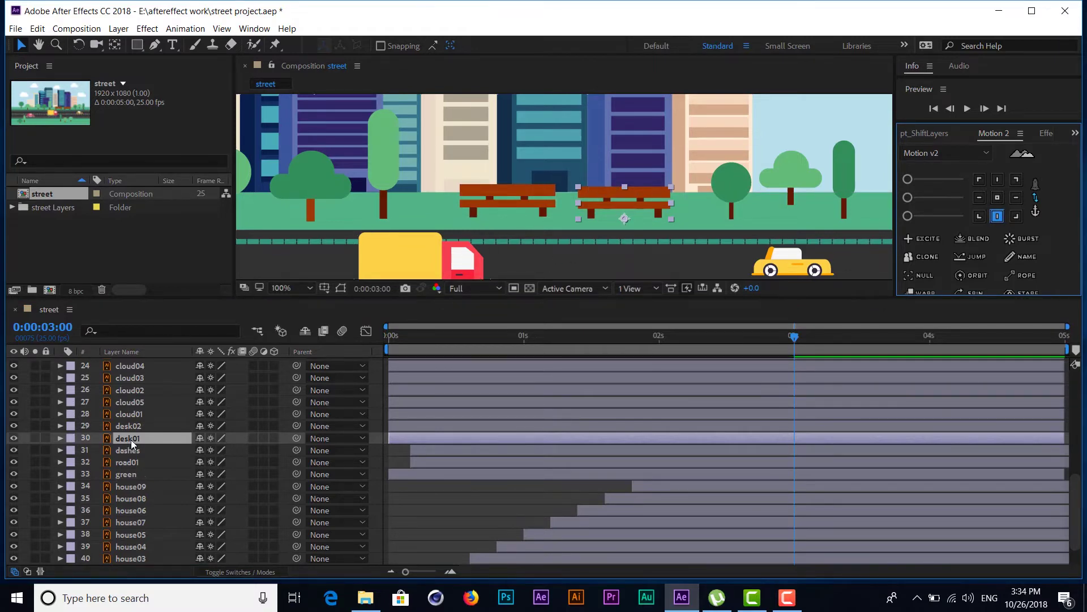
pyautogui.press('s')
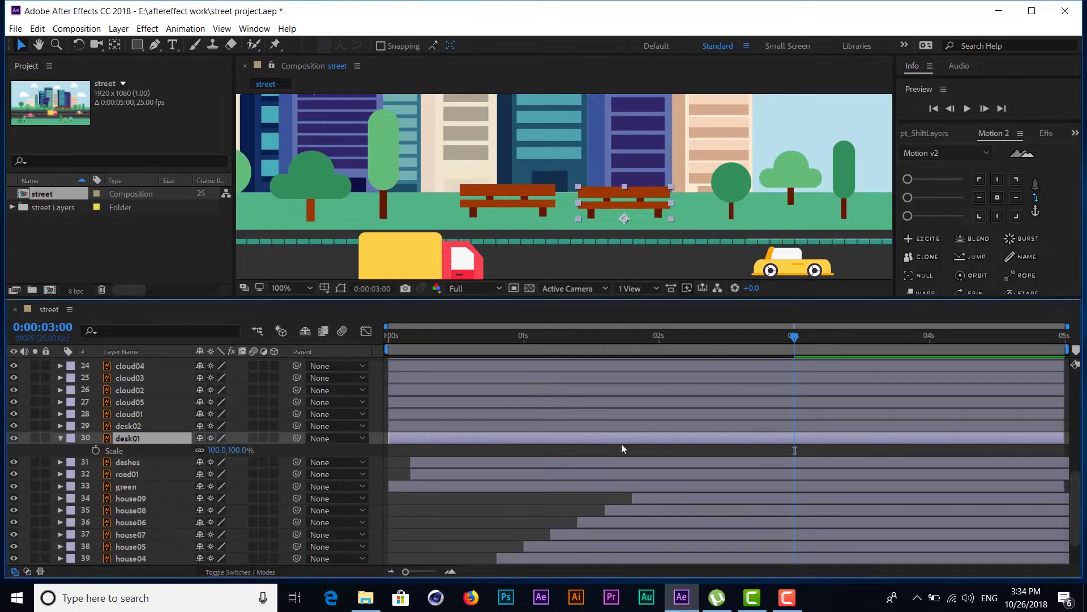
pyautogui.click(94, 450)
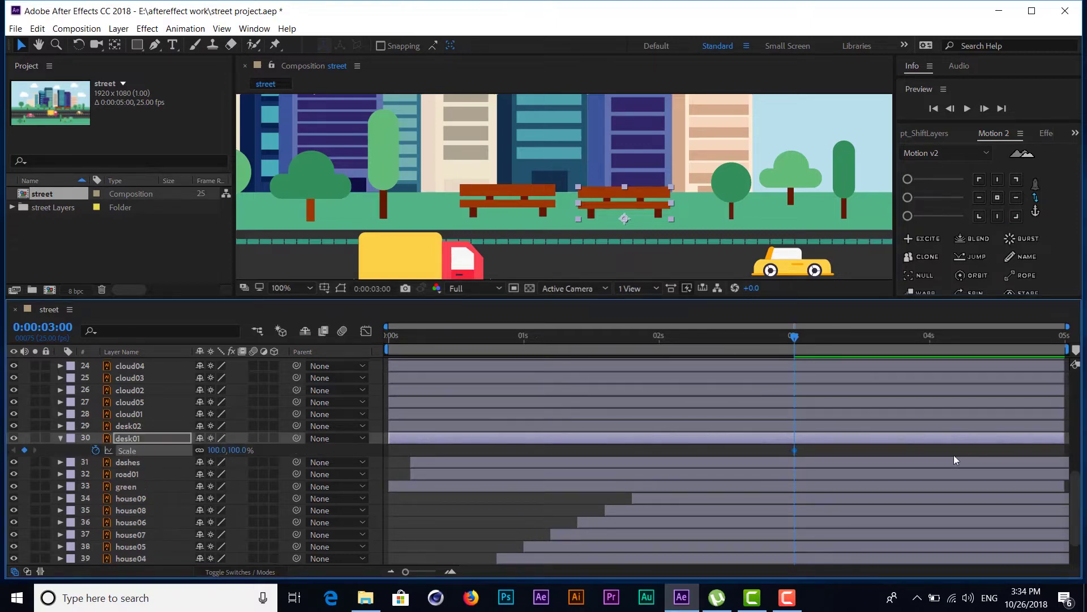
pyautogui.moveTo(793, 338); pyautogui.dragTo(740, 339)
pyautogui.click(236, 452)
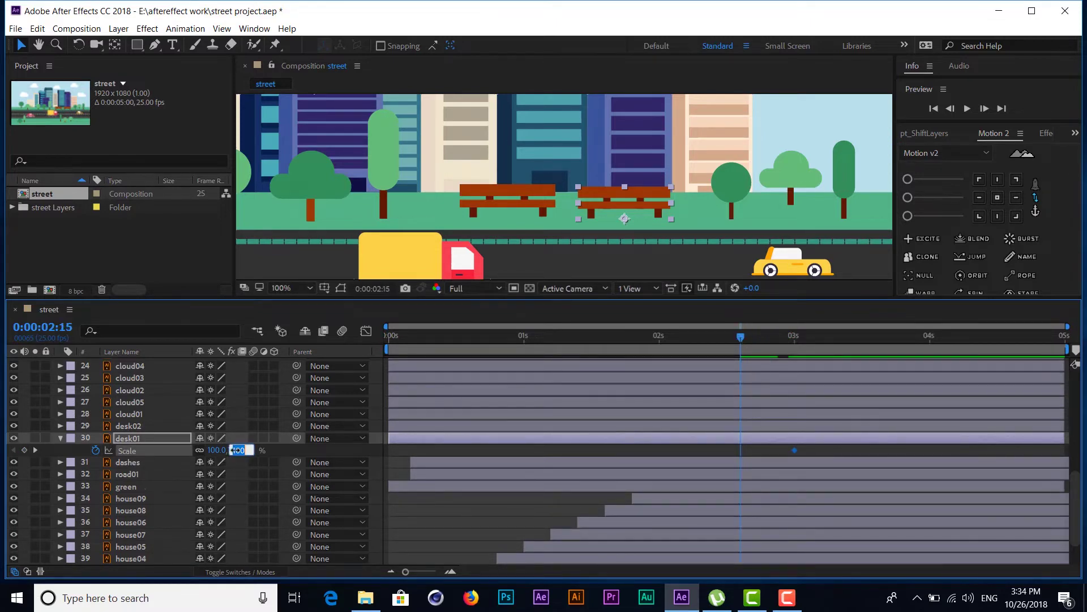
pyautogui.write('0')
pyautogui.press('Return')
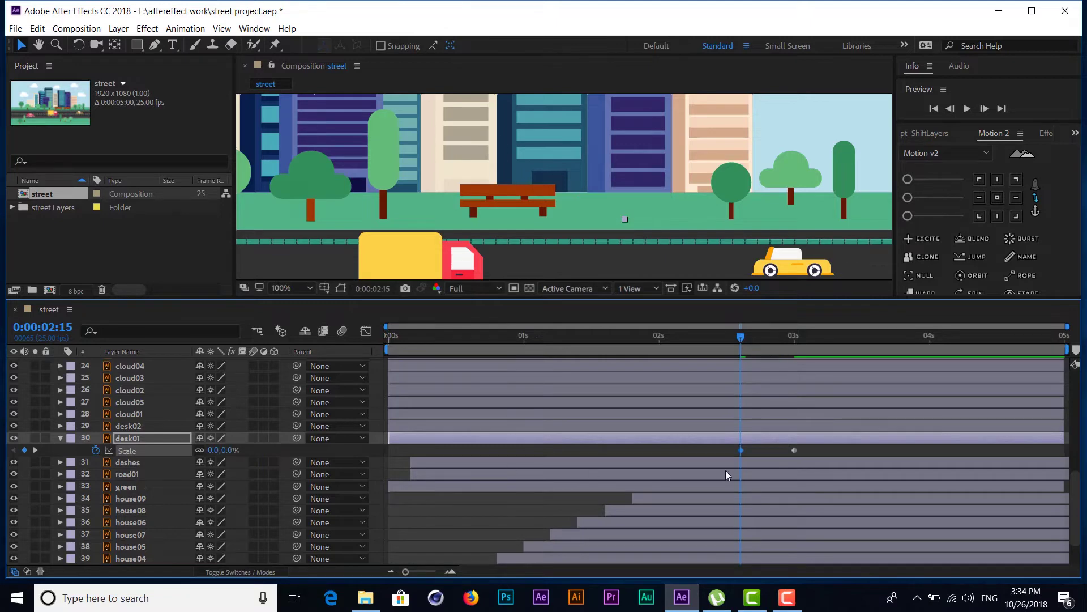
# Apply Easy Ease Out to both desk01 Scale keyframes.
pyautogui.moveTo(817, 446); pyautogui.dragTo(731, 460)
pyautogui.rightClick(743, 449)
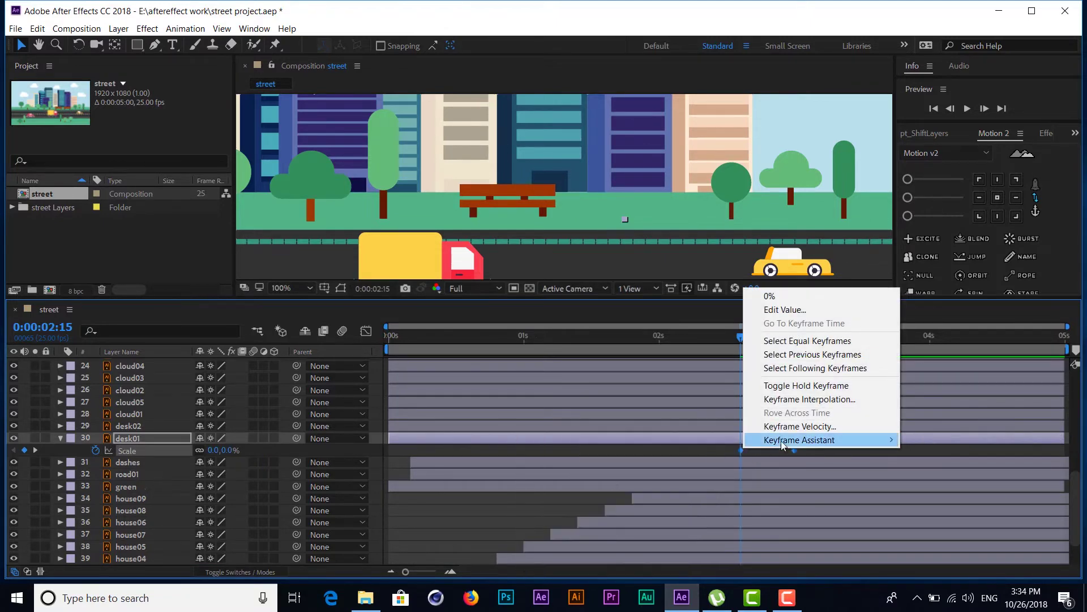
pyautogui.moveTo(783, 438)
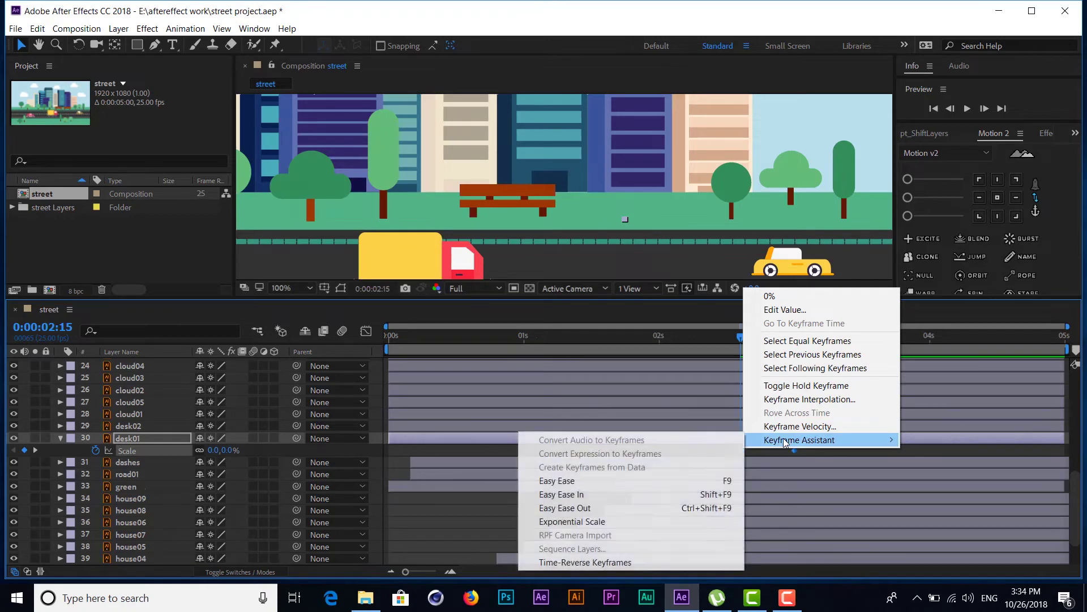
pyautogui.click(573, 508)
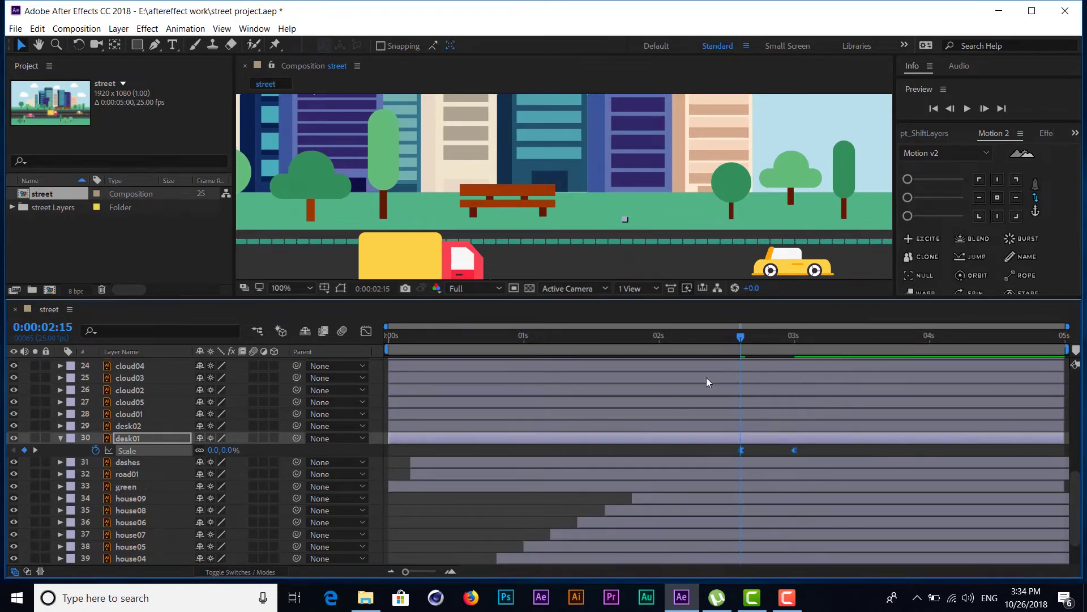
# Preview the bench growing in, then show the Scale speed graph.
pyautogui.click(712, 342)
pyautogui.press('space')
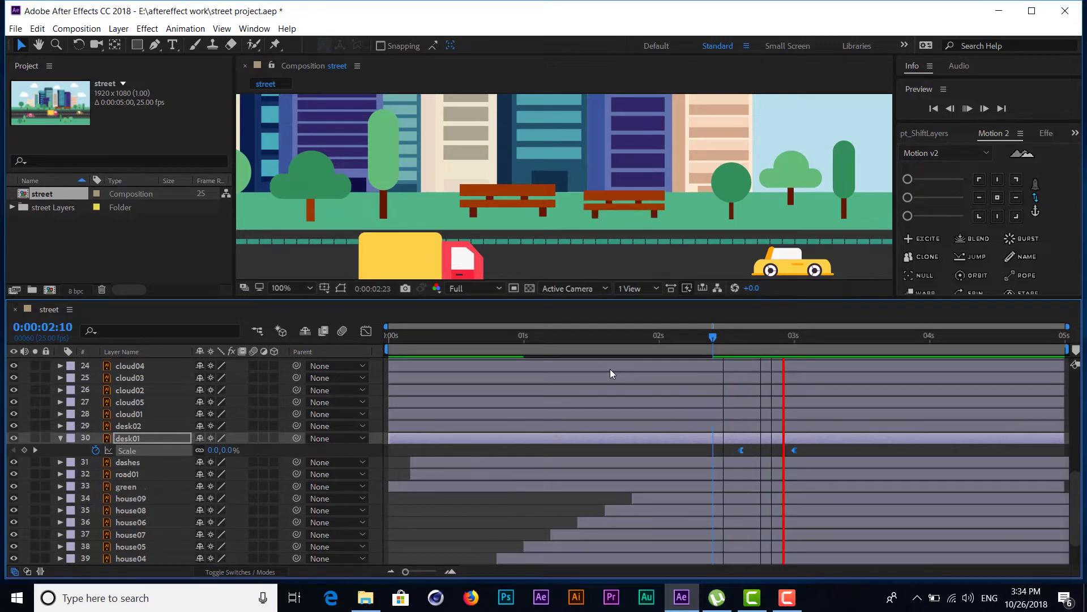
pyautogui.moveTo(712, 335); pyautogui.dragTo(807, 339)
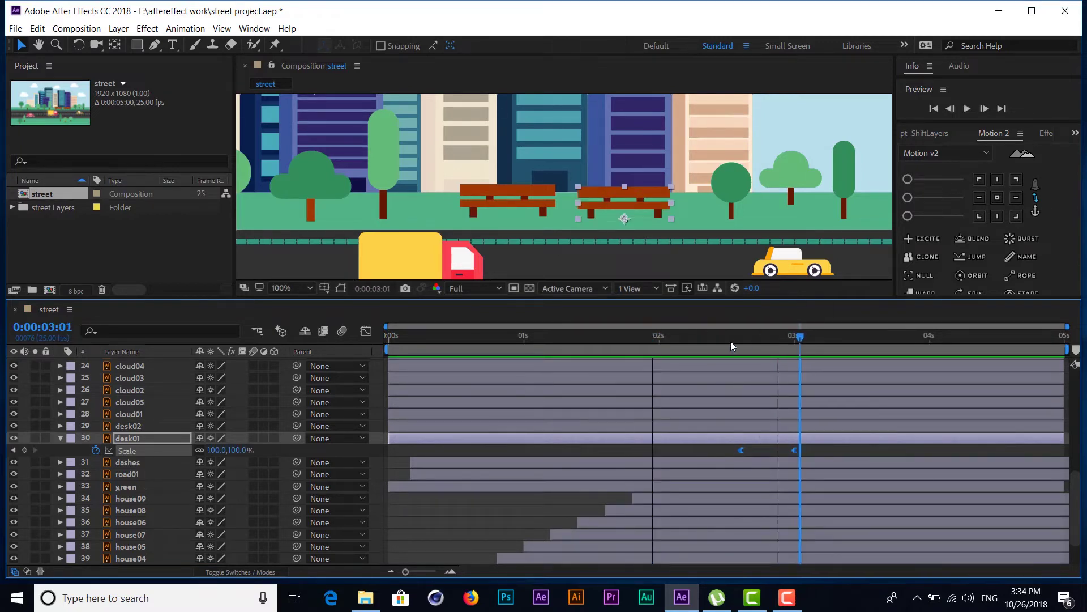
pyautogui.moveTo(730, 346); pyautogui.dragTo(630, 341)
pyautogui.press('space')
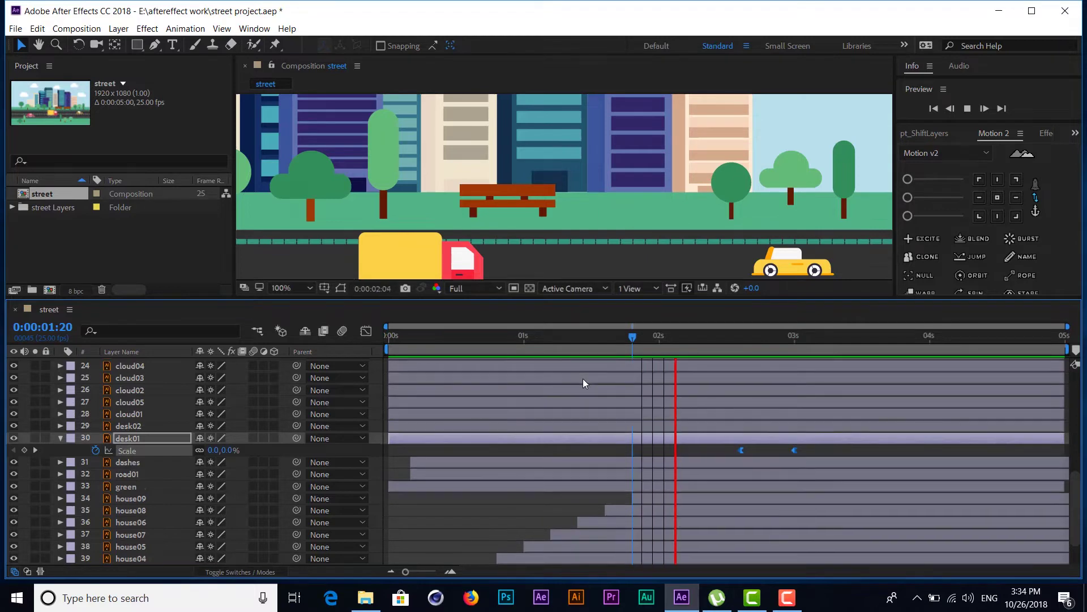
pyautogui.click(756, 340)
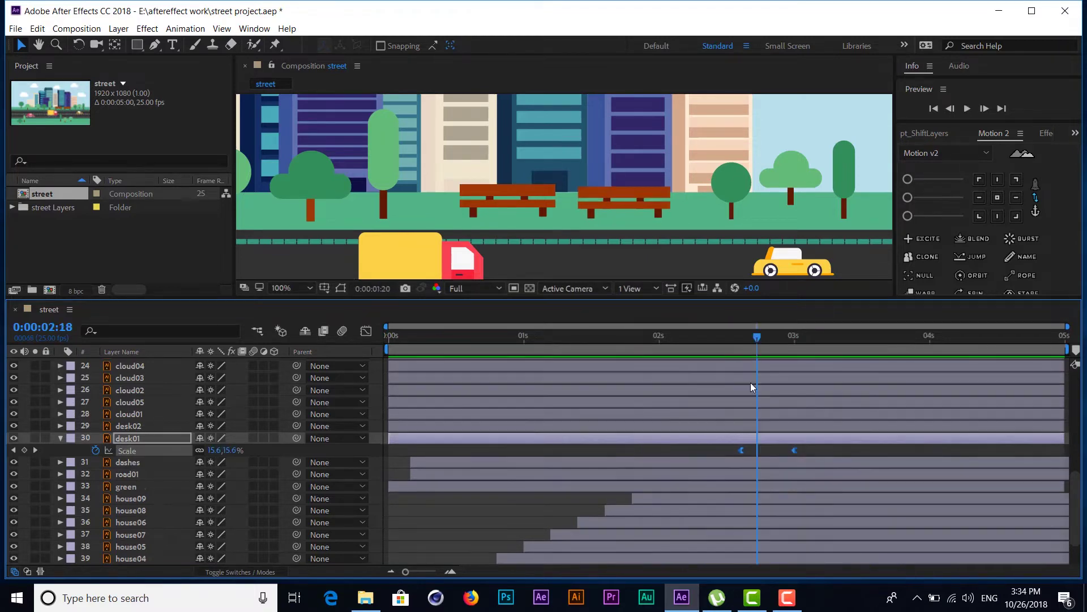
pyautogui.click(366, 332)
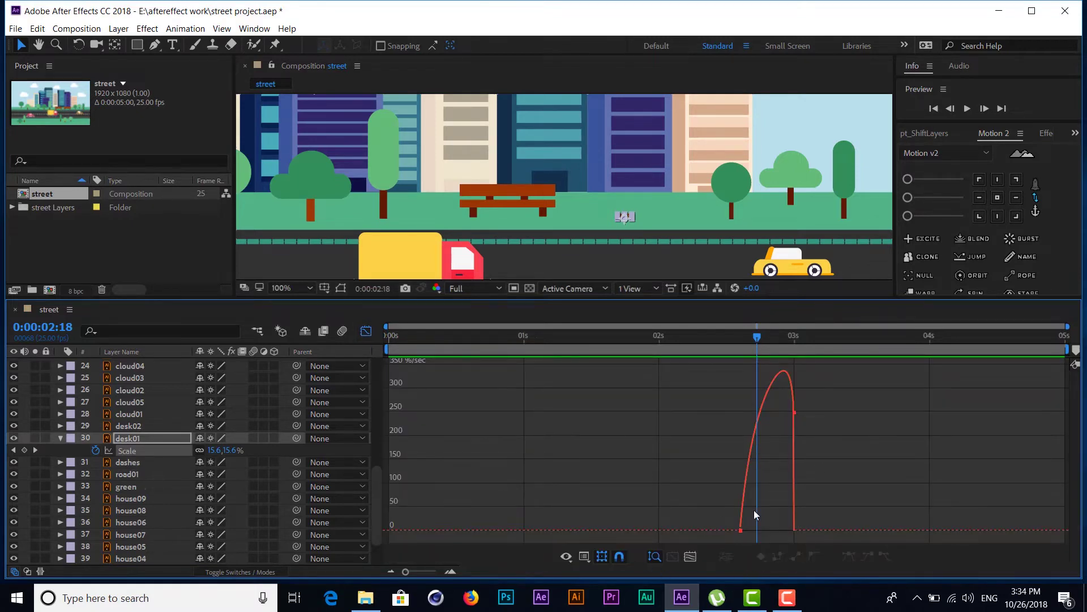
# Select both Scale keyframes and stretch their influence to sharpen the speed peak, then preview.
pyautogui.moveTo(803, 405); pyautogui.dragTo(732, 536)
pyautogui.moveTo(793, 415); pyautogui.dragTo(761, 420)
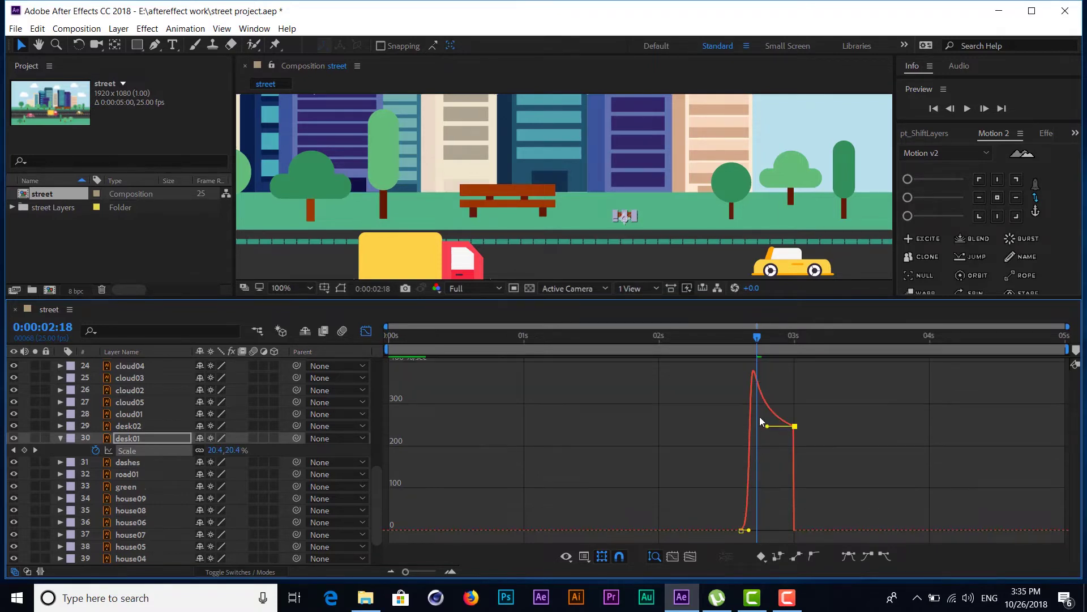
pyautogui.click(691, 340)
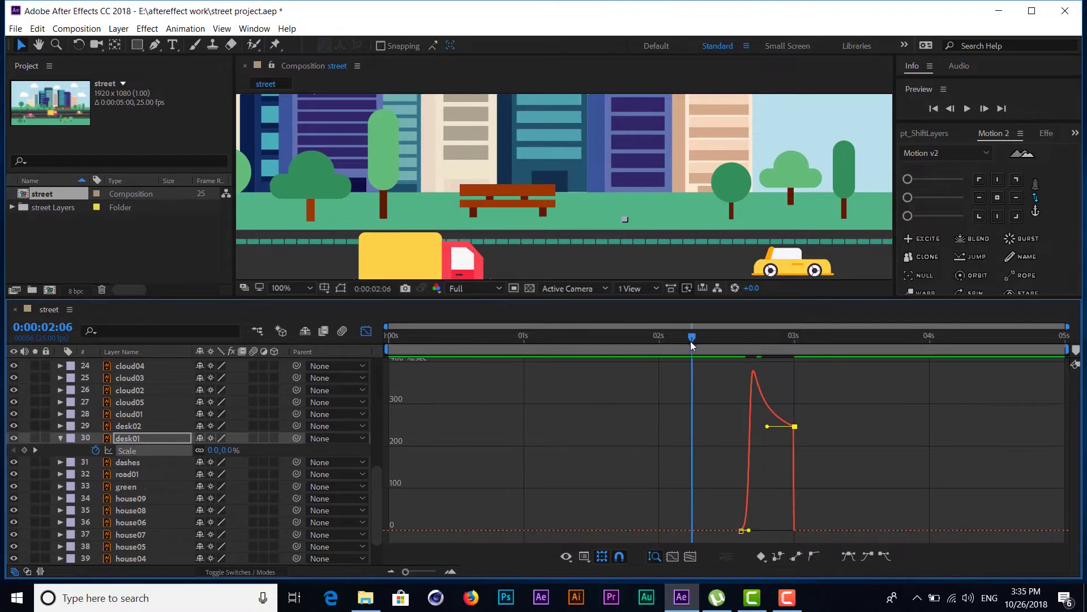
pyautogui.press('space')
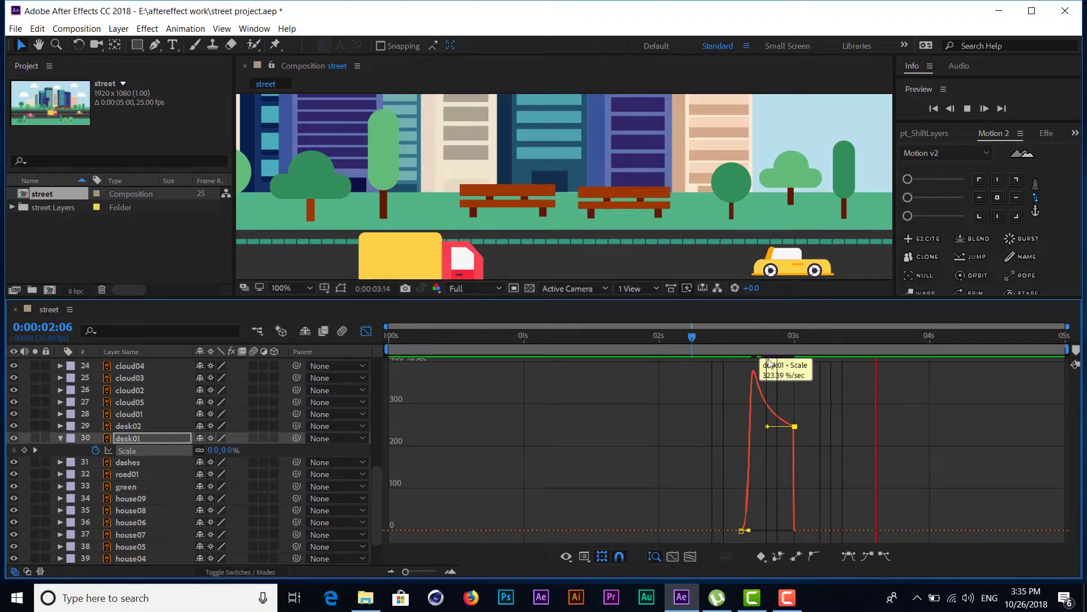
pyautogui.click(758, 335)
# Shorten the last keyframe's incoming influence, raise the first's to about 93%, and preview.
pyautogui.moveTo(767, 426); pyautogui.dragTo(791, 426)
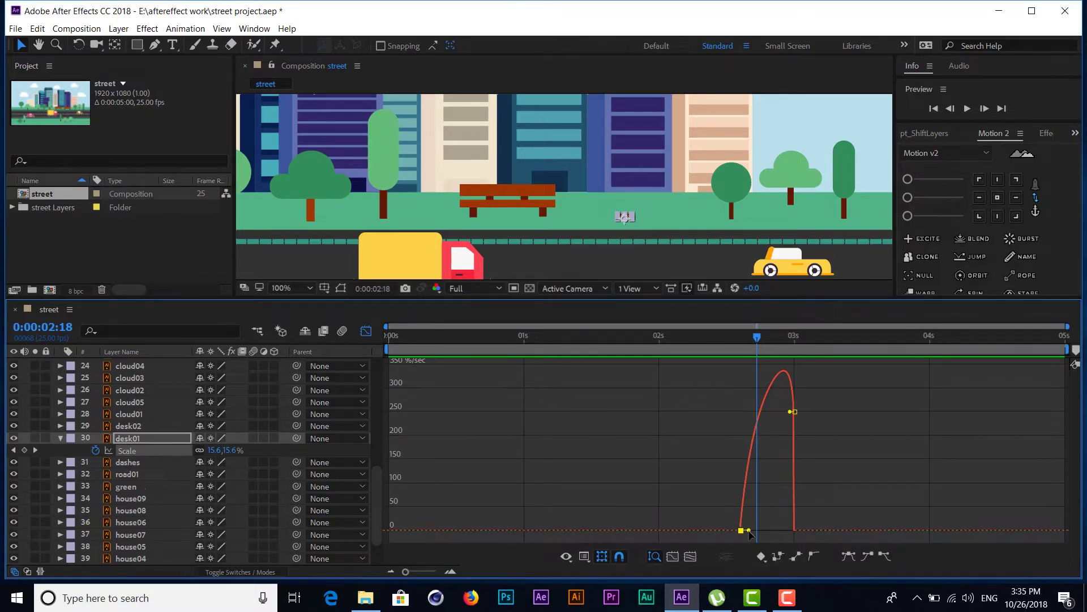
pyautogui.moveTo(749, 530); pyautogui.dragTo(784, 530)
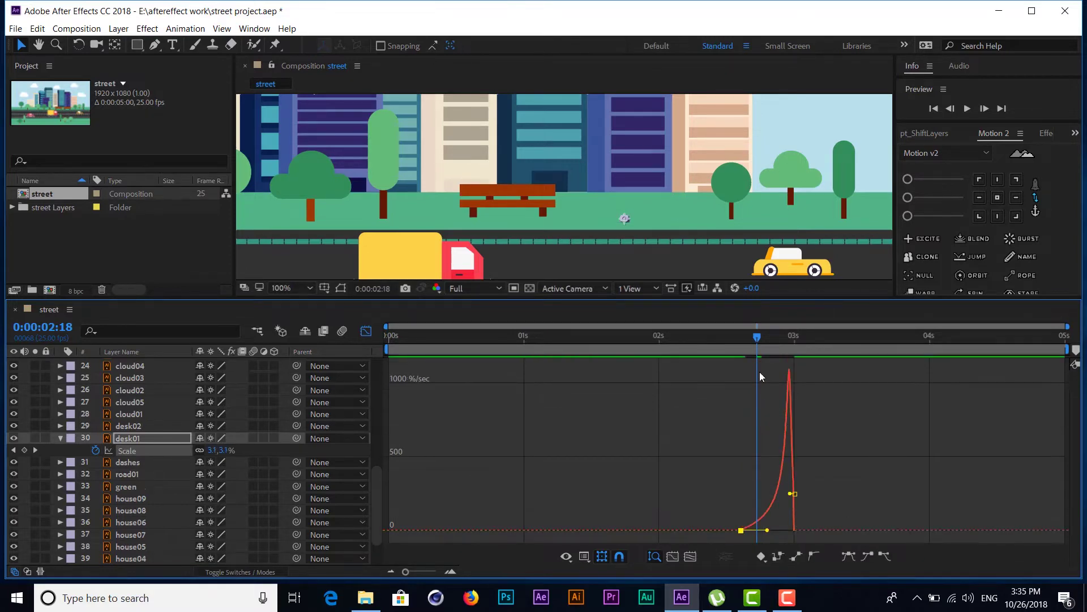
pyautogui.moveTo(743, 344); pyautogui.dragTo(725, 345)
pyautogui.press('space')
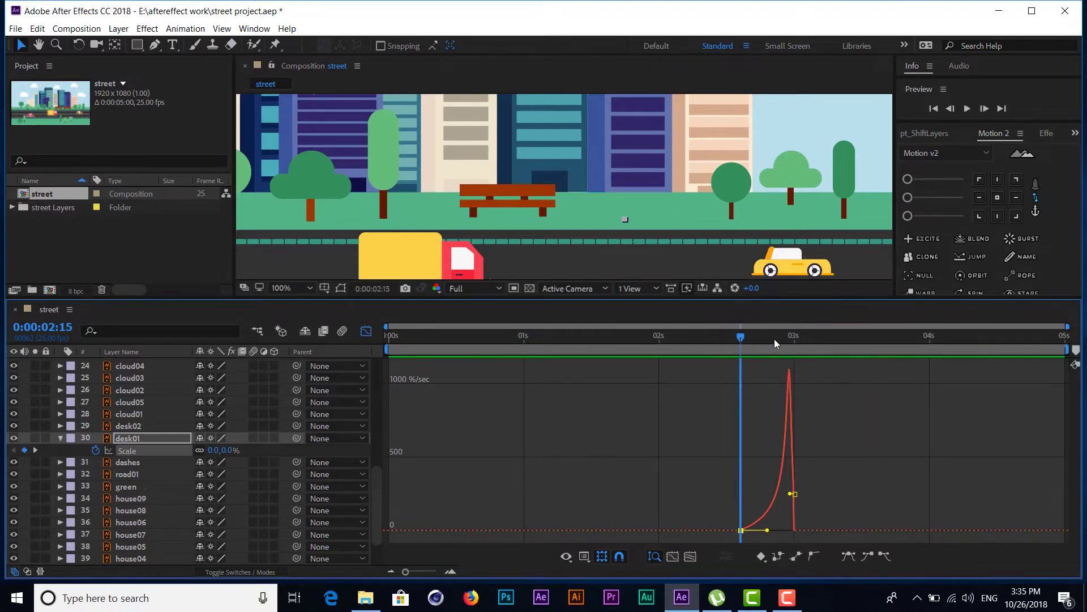
pyautogui.press('space')
pyautogui.moveTo(733, 348); pyautogui.dragTo(687, 349)
pyautogui.press('space')
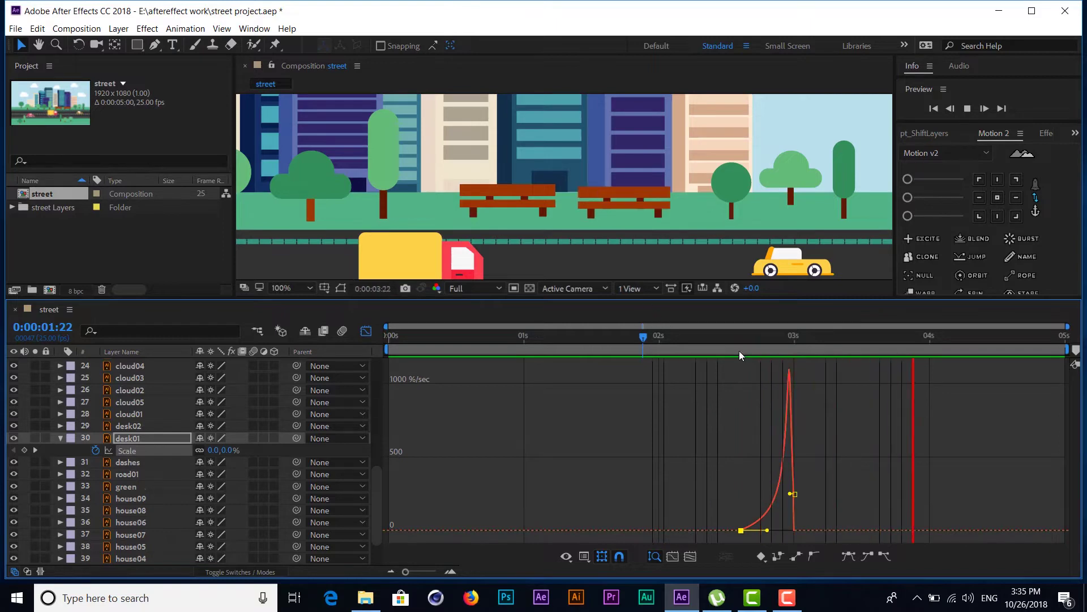
pyautogui.click(718, 347)
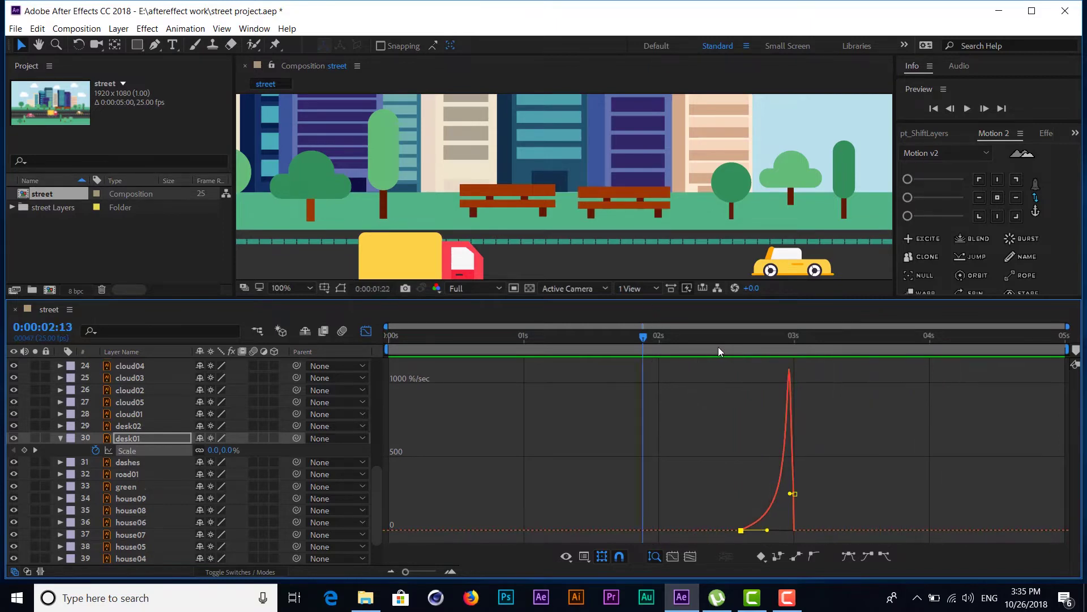
# Select desk02 and set a 0% Scale keyframe at 2:11.
pyautogui.click(367, 332)
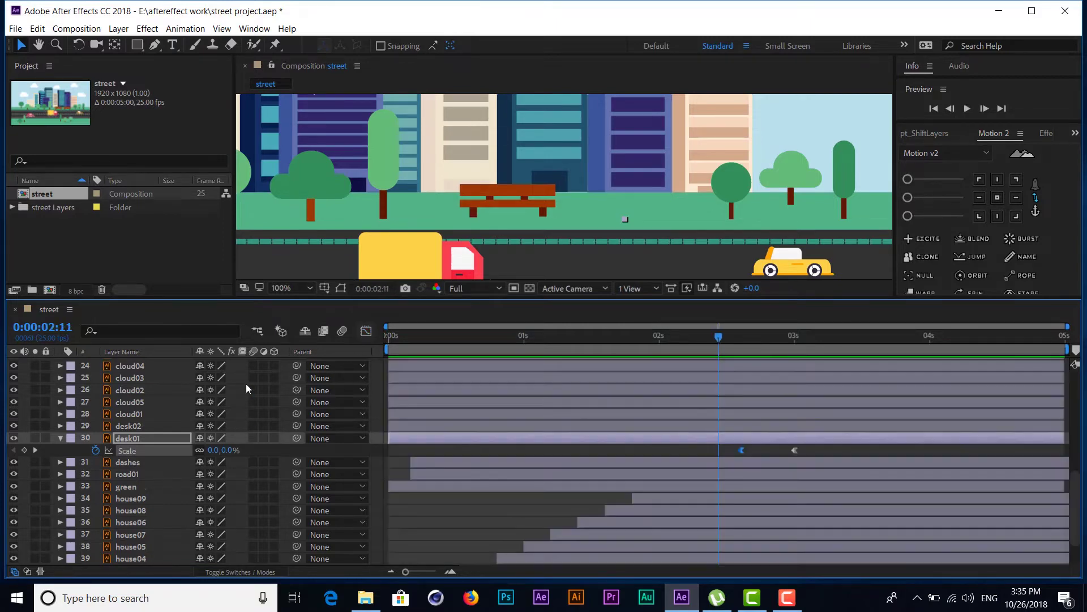
pyautogui.click(135, 427)
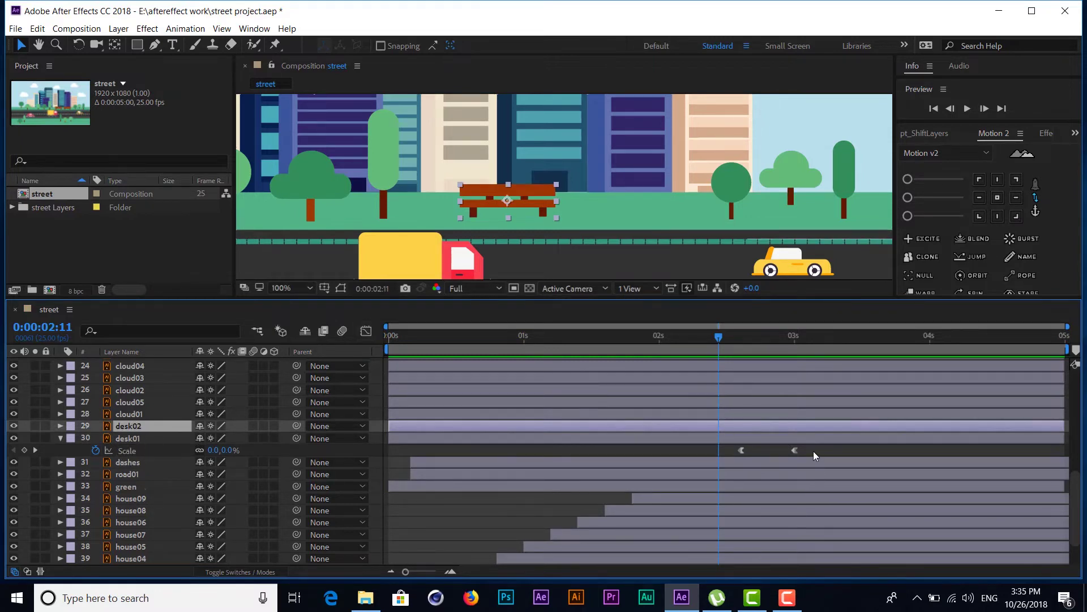
pyautogui.click(714, 451)
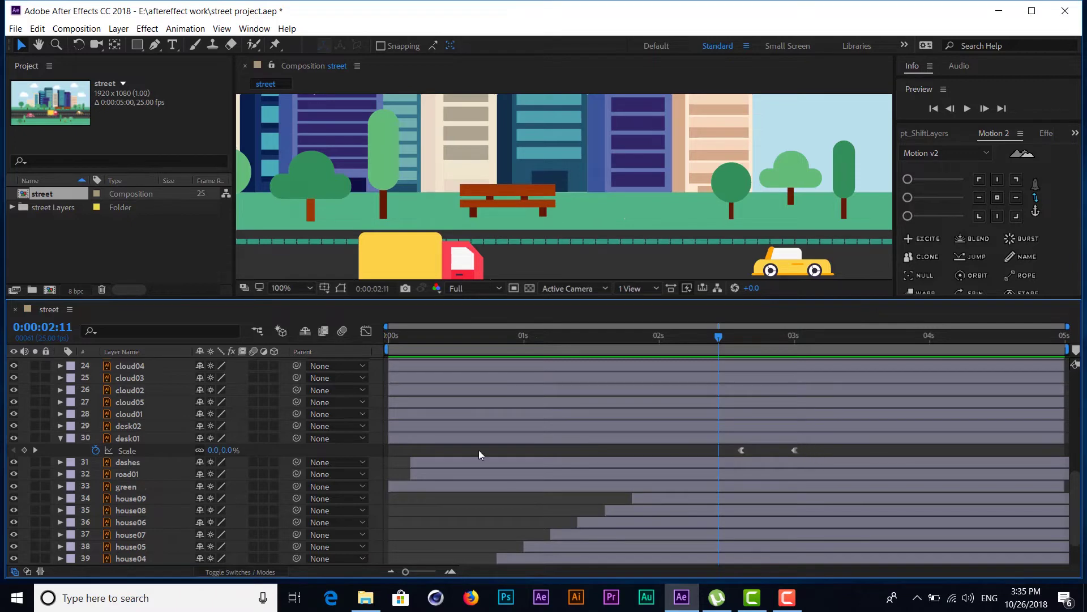
pyautogui.click(130, 439)
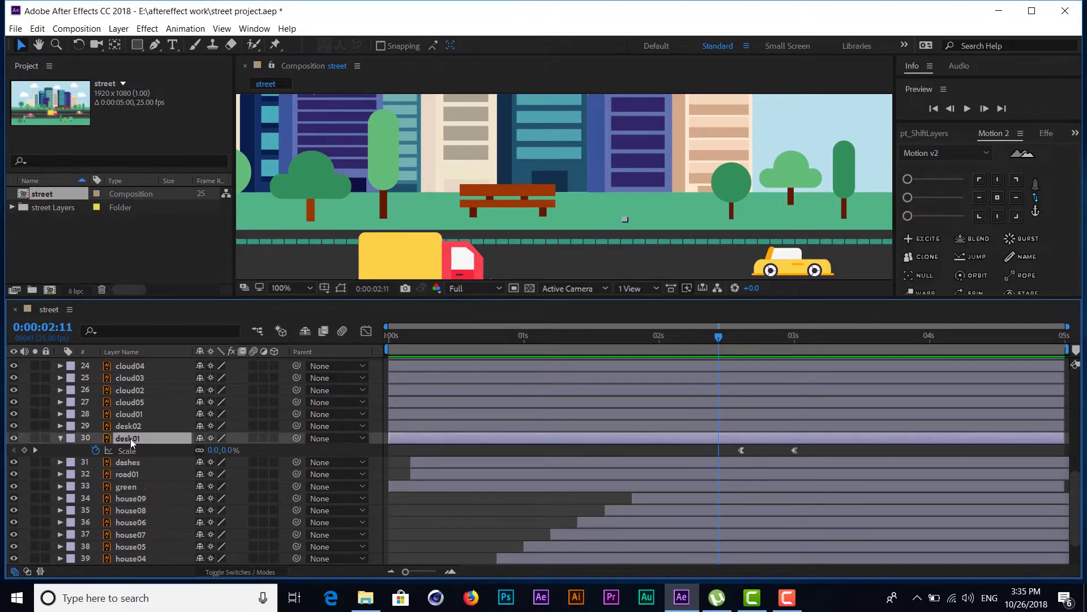
pyautogui.click(133, 427)
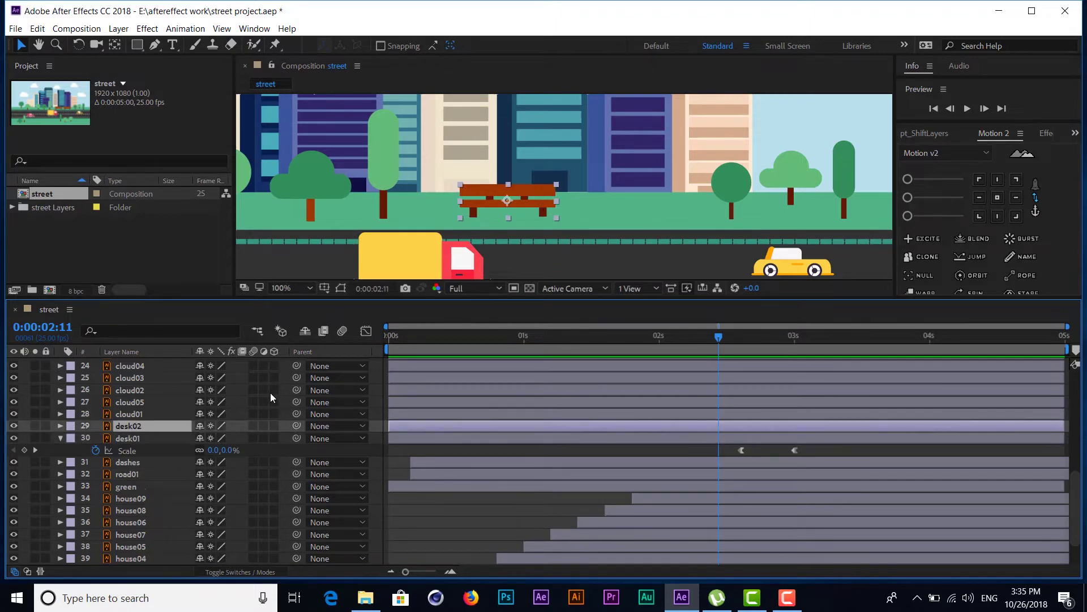
pyautogui.press('s')
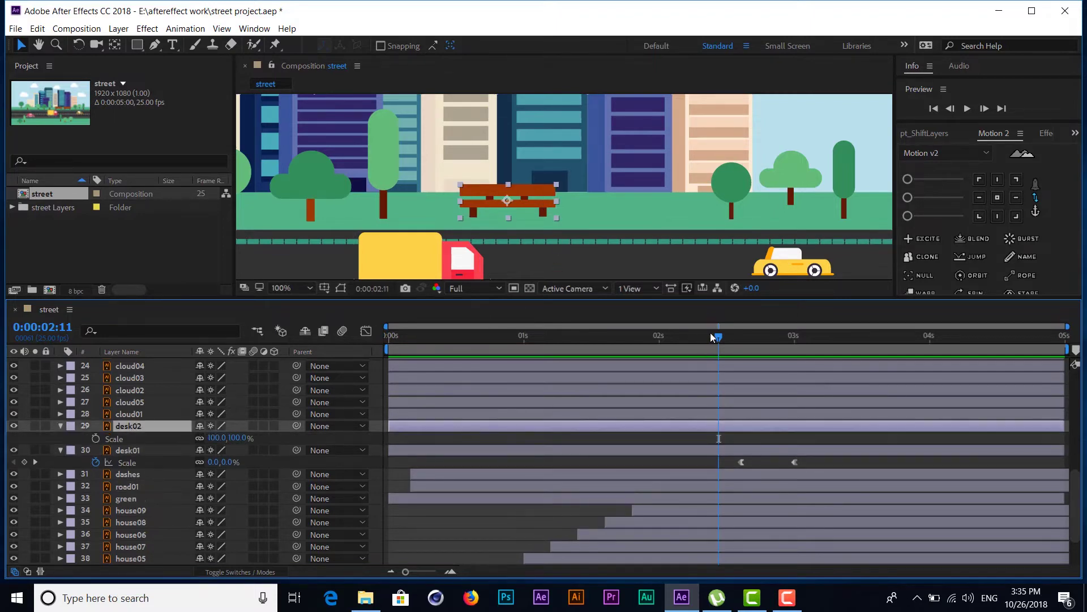
pyautogui.click(97, 439)
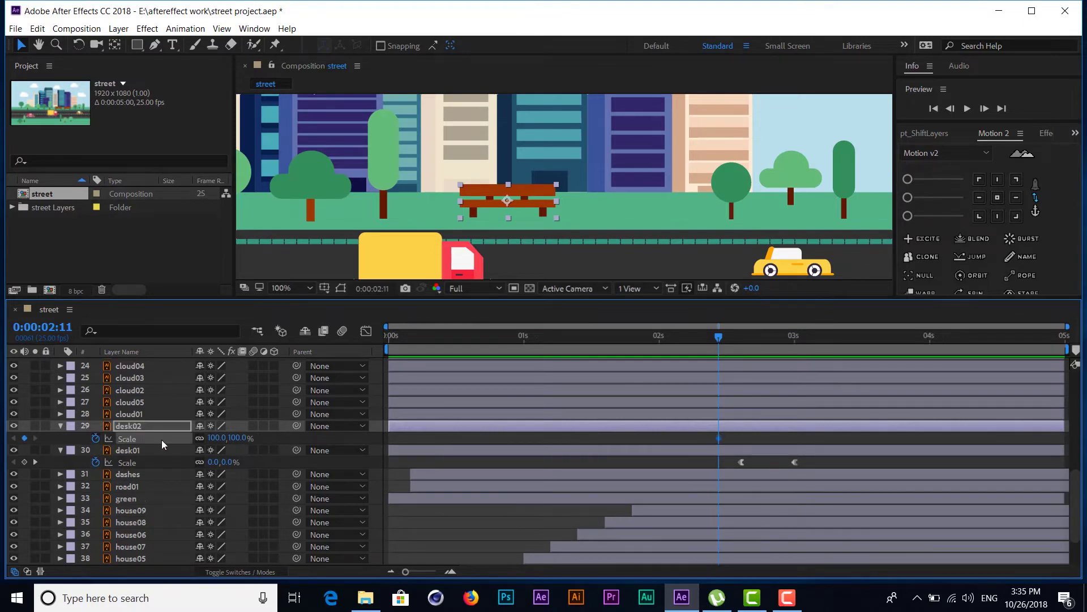
pyautogui.click(220, 438)
pyautogui.write('0')
pyautogui.click(691, 354)
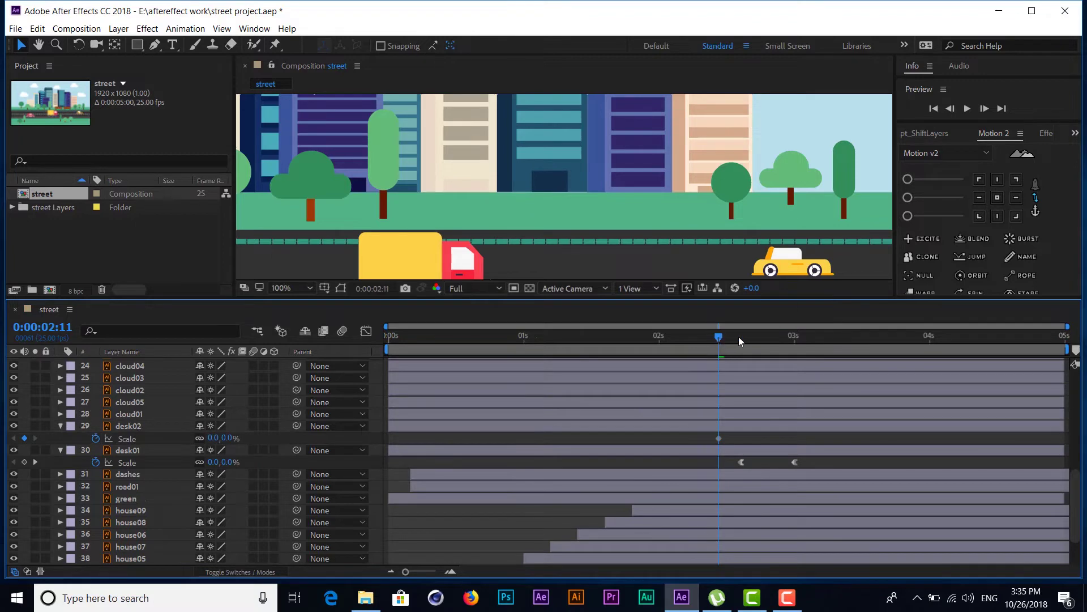
# Add a 100% Scale keyframe at 2:22 and select both desk02 keyframes.
pyautogui.moveTo(738, 336); pyautogui.dragTo(777, 336)
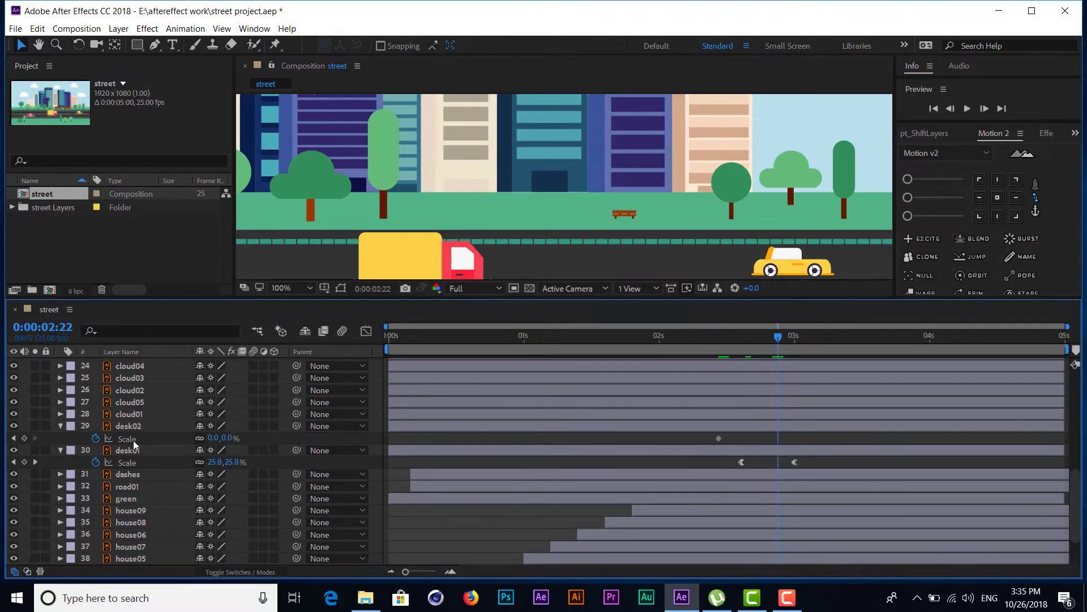
pyautogui.click(227, 438)
pyautogui.write('10')
pyautogui.write('0')
pyautogui.press('Return')
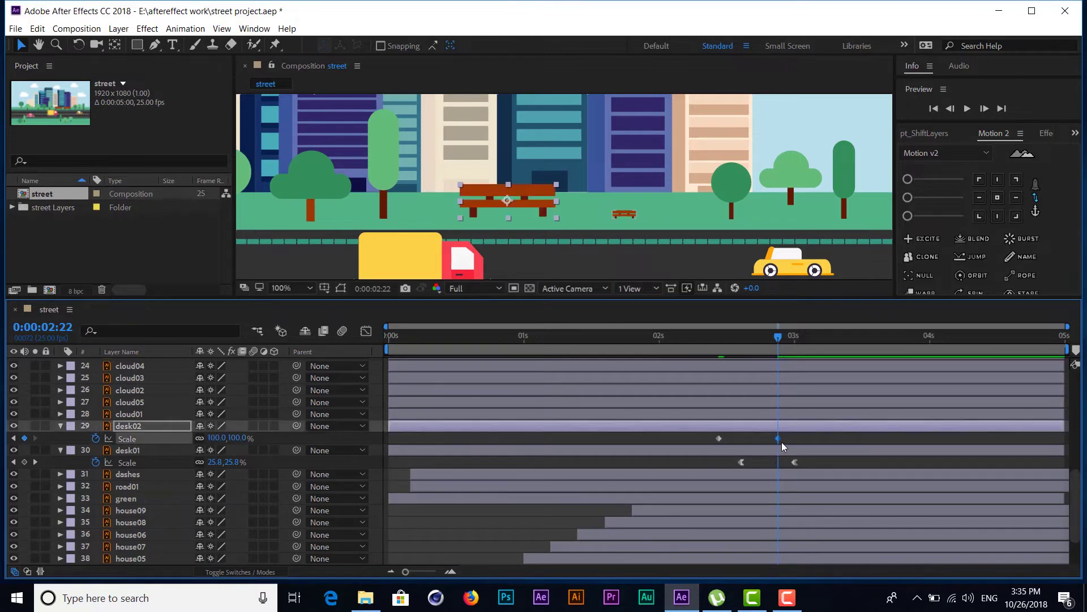
pyautogui.moveTo(791, 435); pyautogui.dragTo(691, 450)
# Apply Easy Ease In to desk02's Scale keyframes.
pyautogui.rightClick(716, 440)
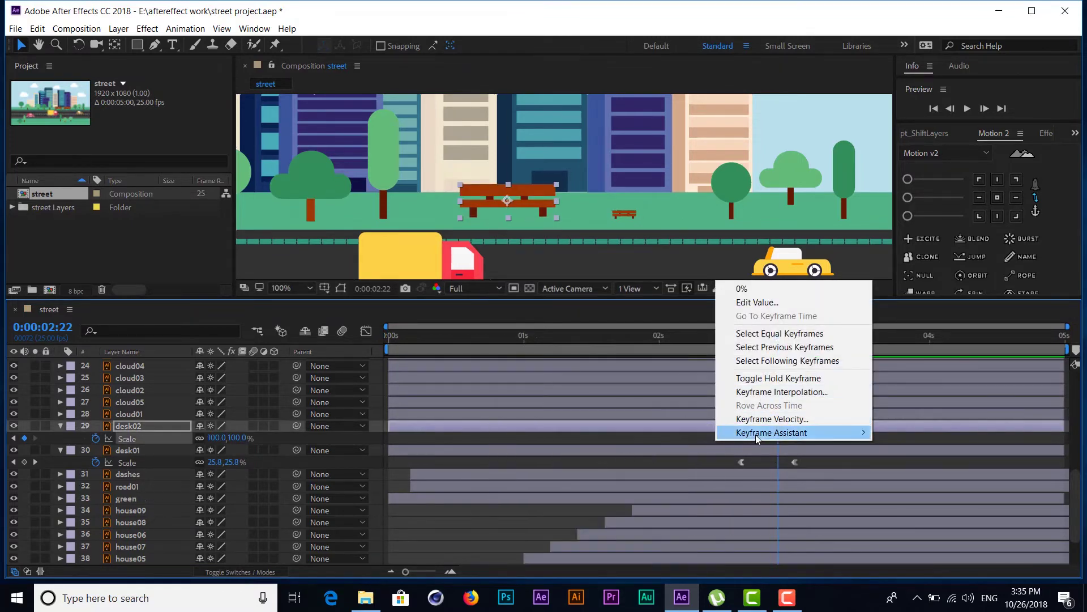
pyautogui.moveTo(756, 433)
pyautogui.click(530, 488)
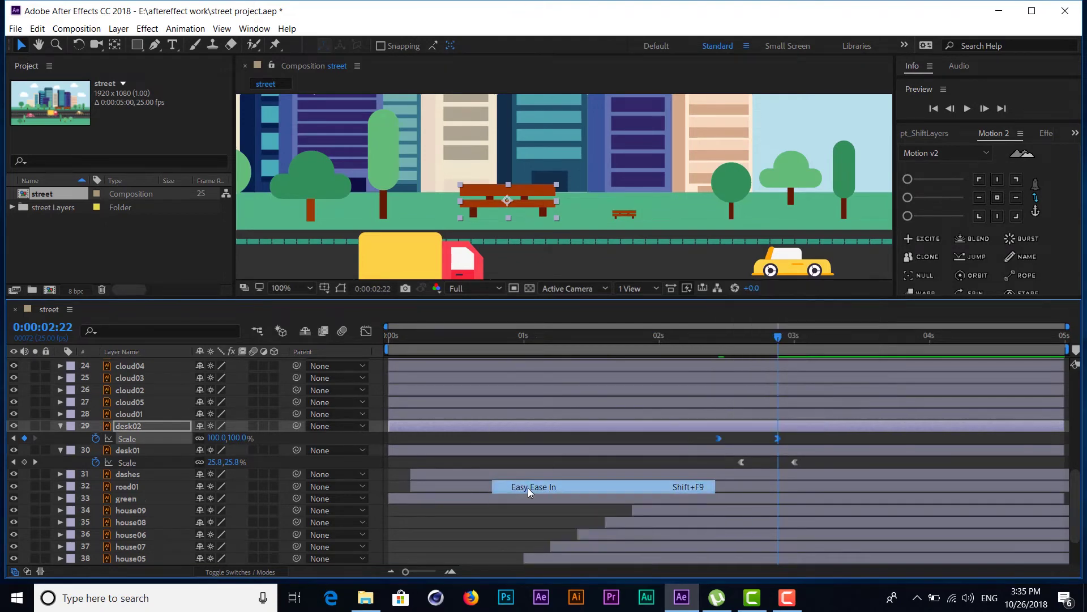
# Select desk02's keyframes in the speed graph and preview both benches popping in from 2:00.
pyautogui.click(366, 331)
pyautogui.moveTo(799, 518)
pyautogui.mouseDown()
pyautogui.moveTo(748, 539)
pyautogui.moveTo(719, 533)
pyautogui.mouseUp()
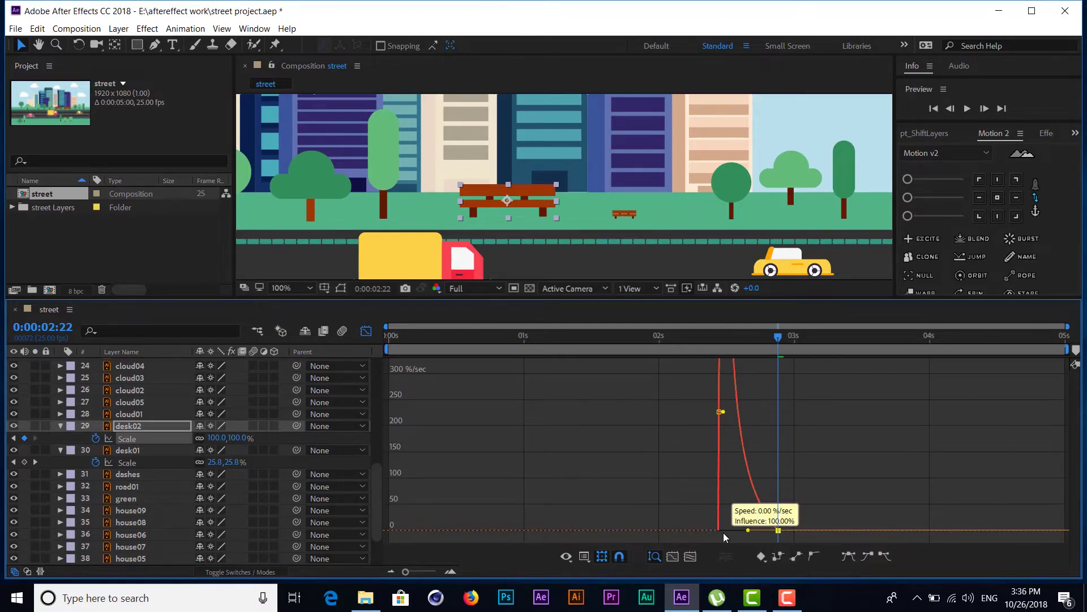
pyautogui.click(662, 346)
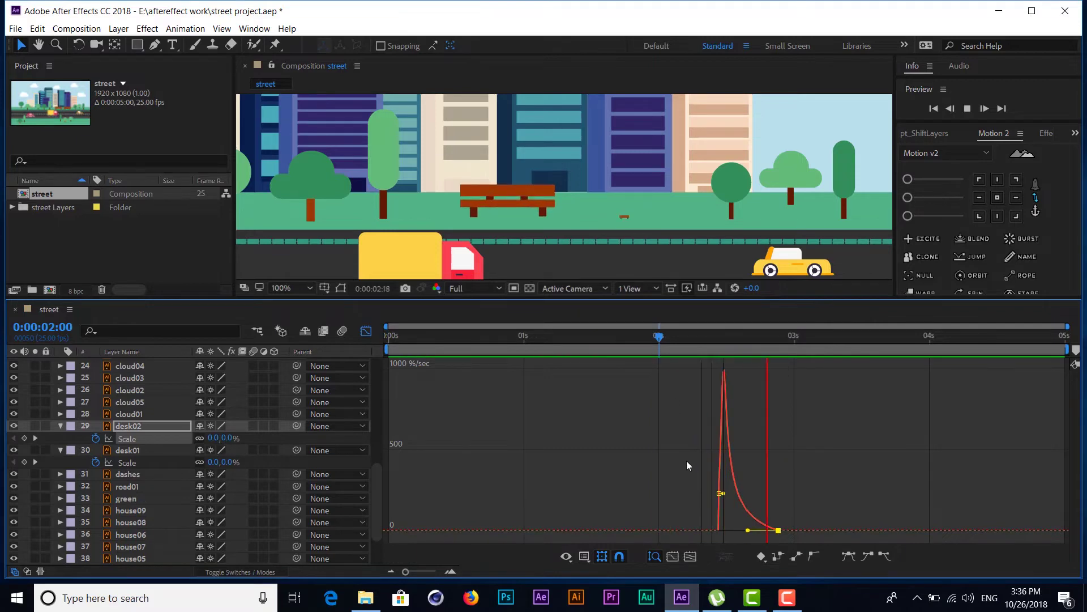
pyautogui.click(687, 340)
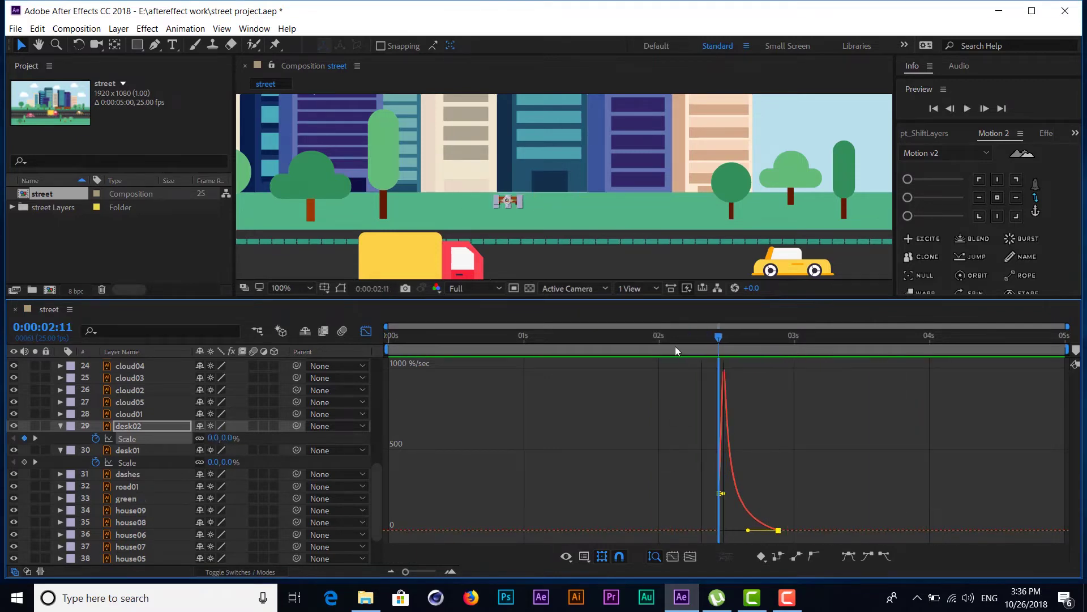
pyautogui.moveTo(711, 338); pyautogui.dragTo(664, 347)
pyautogui.press('space')
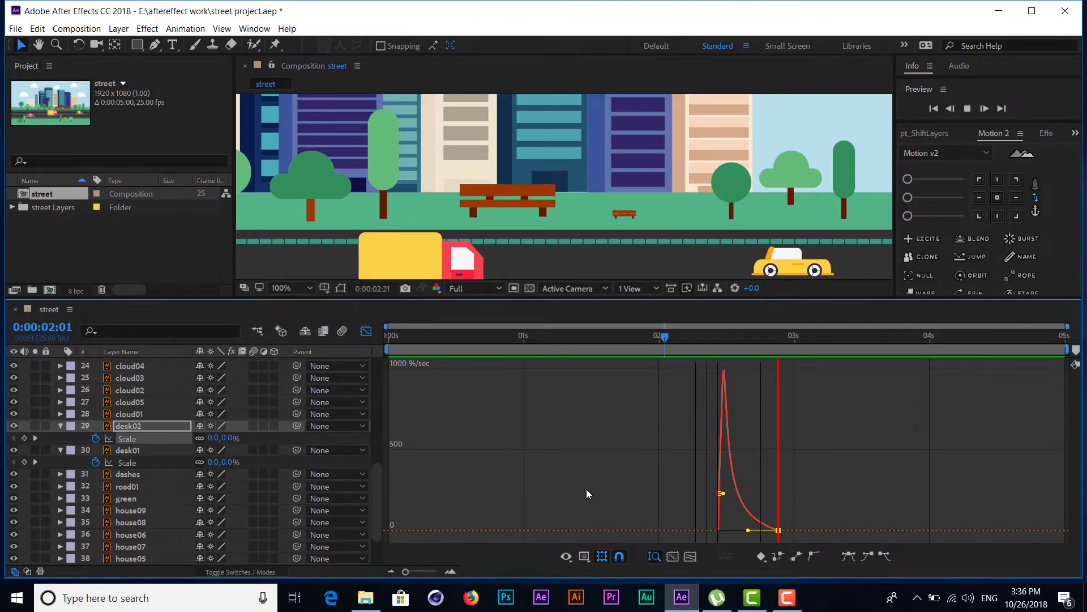
pyautogui.press('space')
pyautogui.click(657, 337)
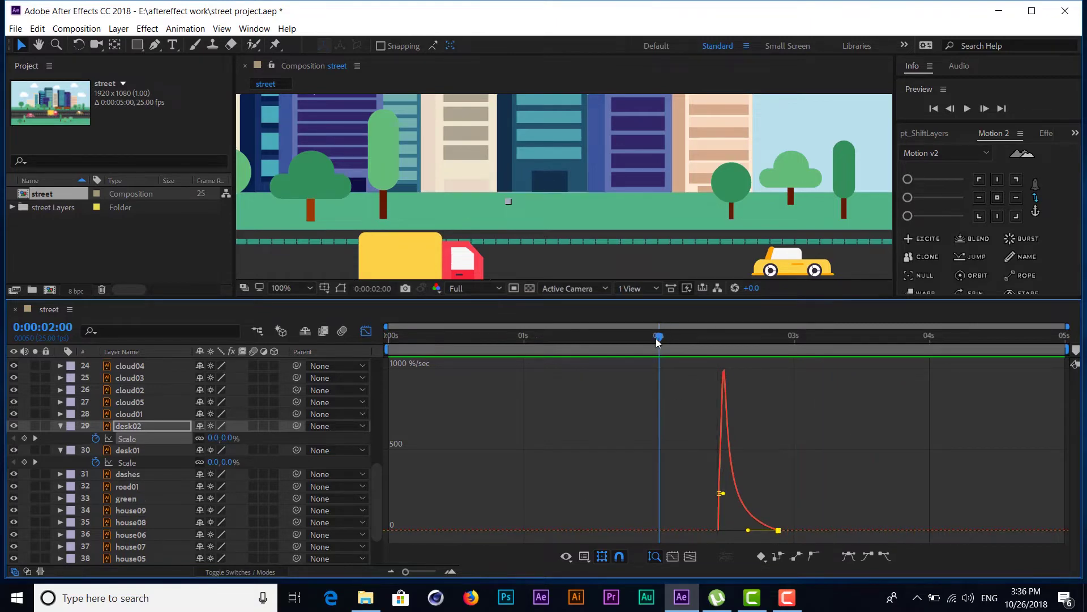
pyautogui.press('space')
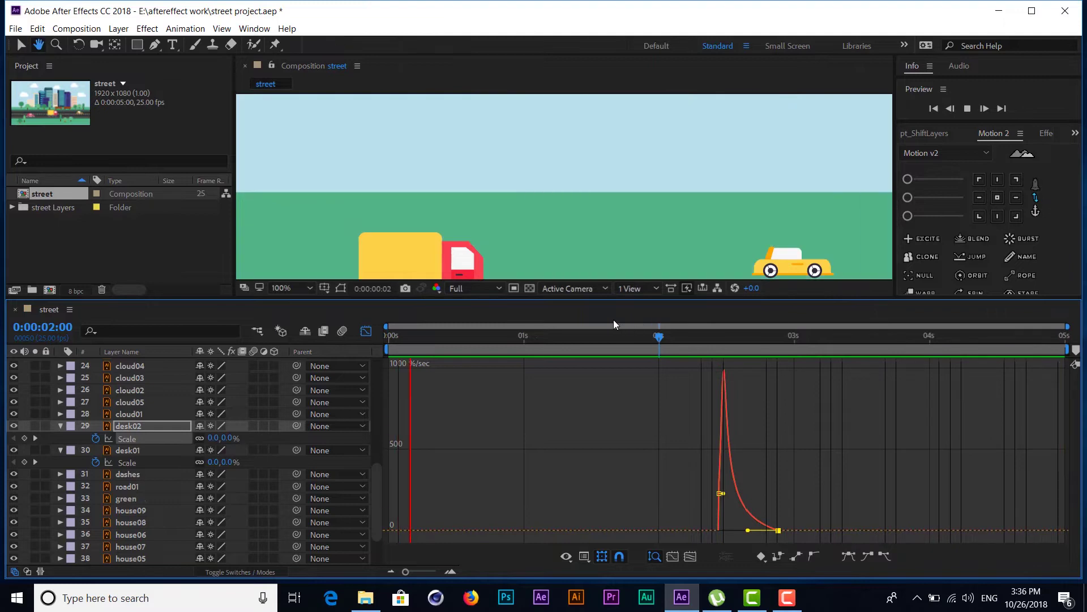
# Fit the composition in an enlarged viewer and switch the timeline back to layer bars.
pyautogui.press('space')
pyautogui.moveTo(638, 334); pyautogui.dragTo(627, 334)
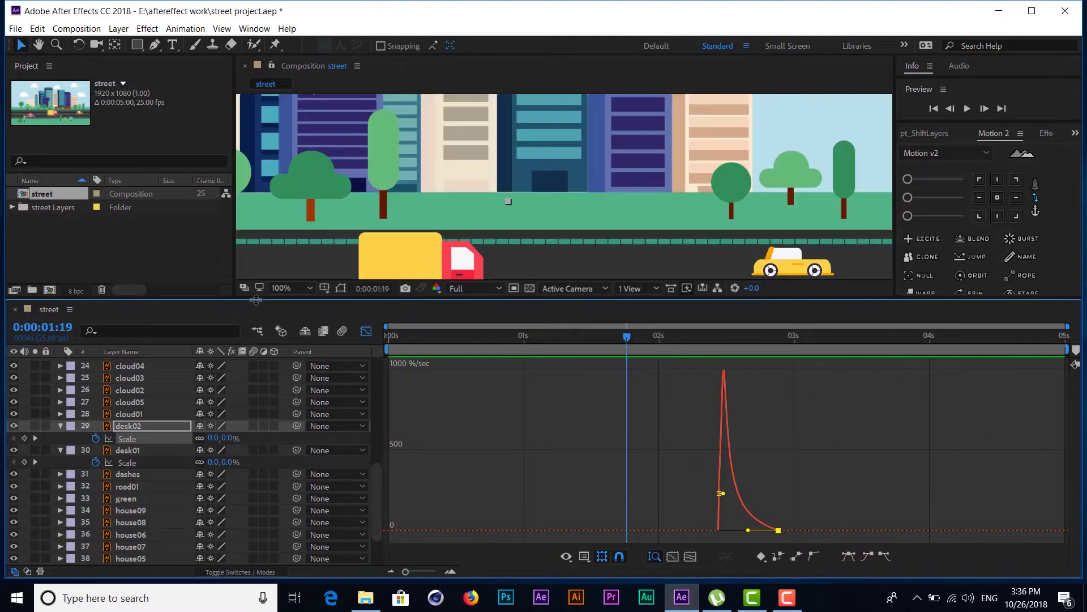
pyautogui.click(291, 287)
pyautogui.click(294, 304)
pyautogui.moveTo(379, 299); pyautogui.dragTo(373, 430)
pyautogui.click(363, 442)
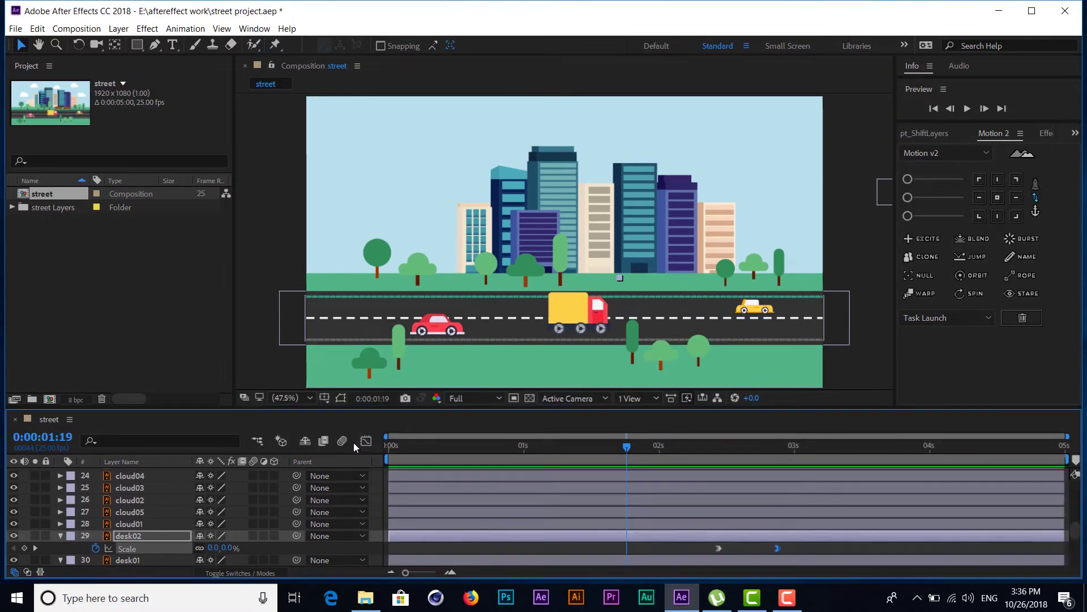
# Preview the full scene from the start, ending on the empty opening frame.
pyautogui.press('space')
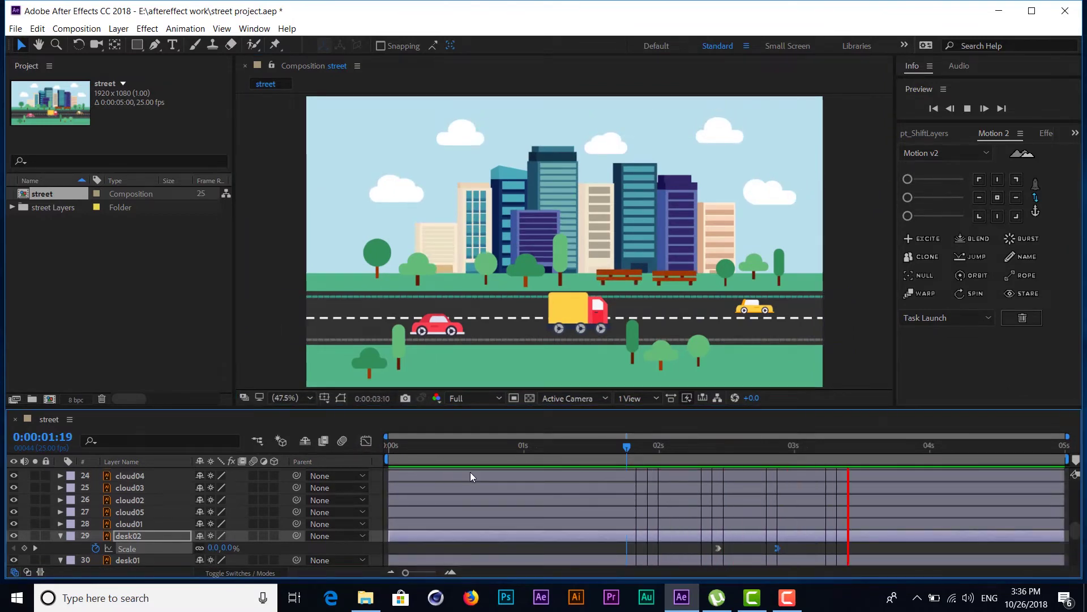
pyautogui.click(384, 447)
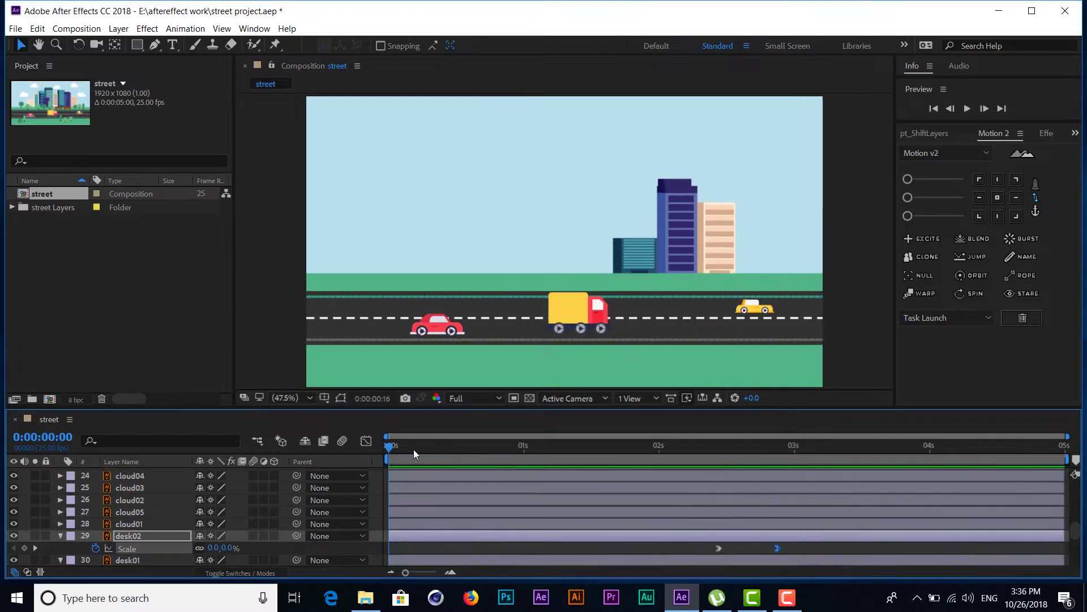
pyautogui.press('space')
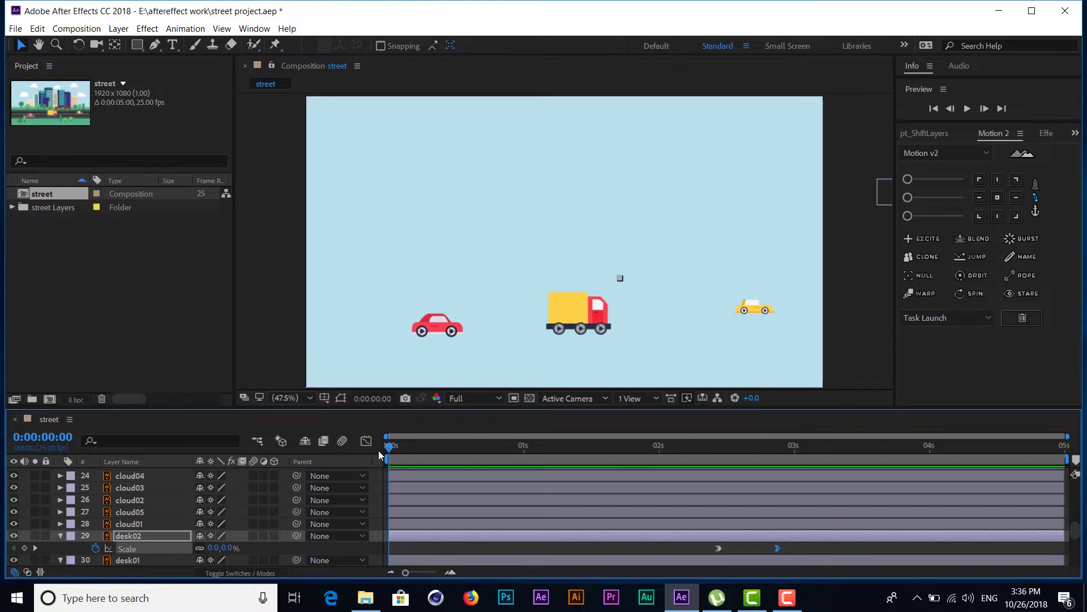
pyautogui.press('space')
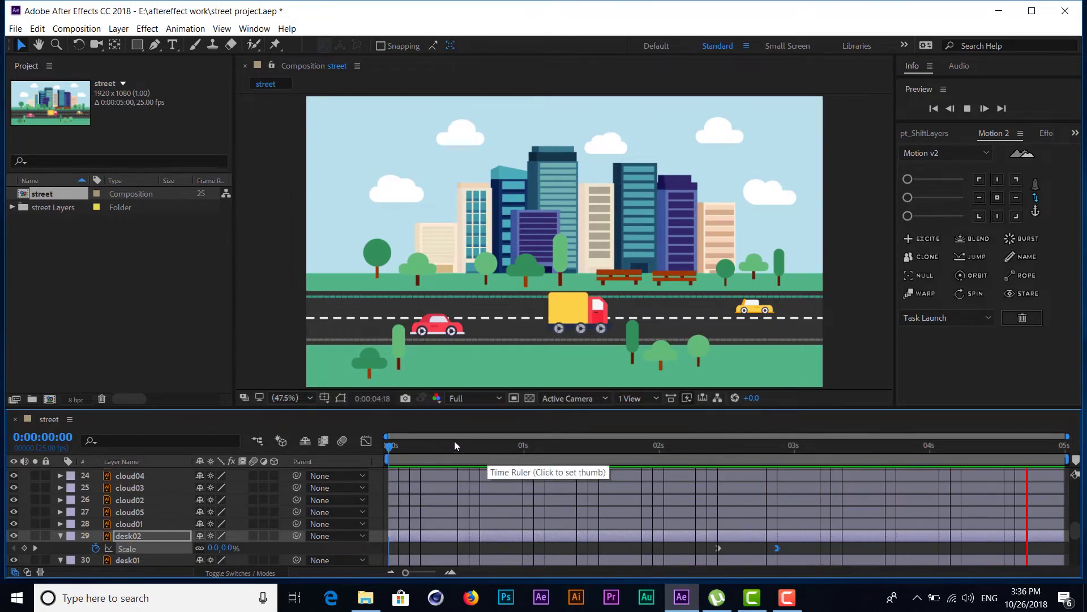
pyautogui.moveTo(415, 447); pyautogui.dragTo(437, 446)
pyautogui.moveTo(532, 446); pyautogui.dragTo(371, 442)
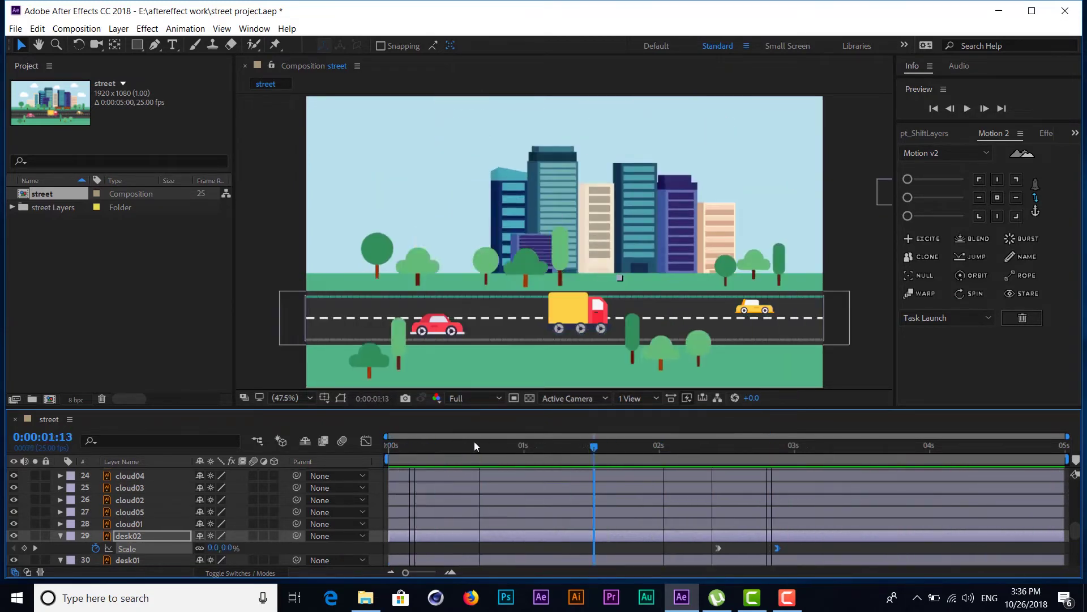
# Toggle the speed graph off again and collapse desk02's properties.
pyautogui.click(370, 443)
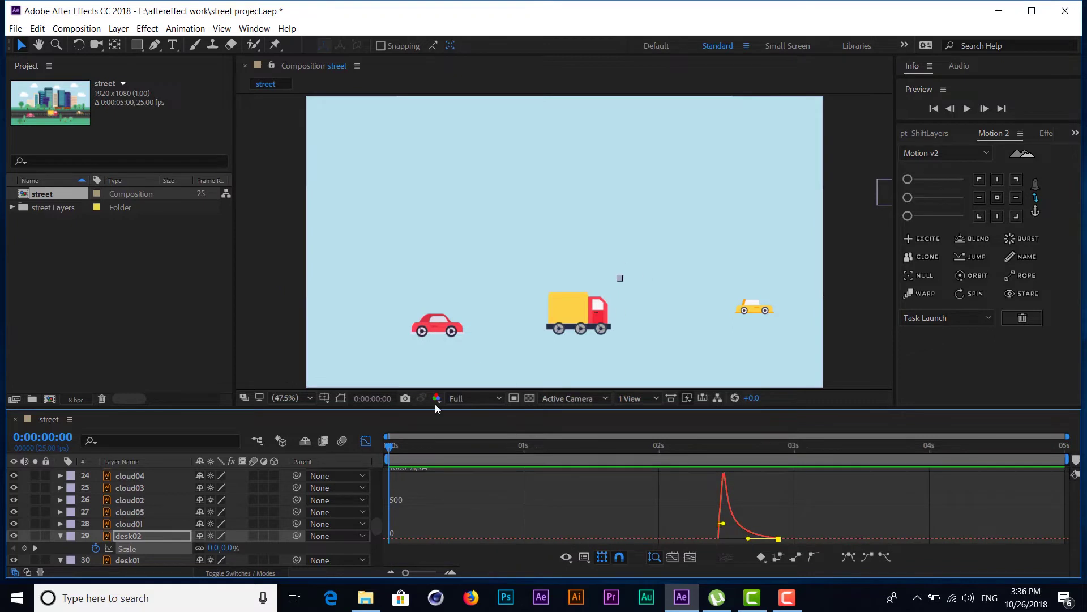
pyautogui.click(366, 441)
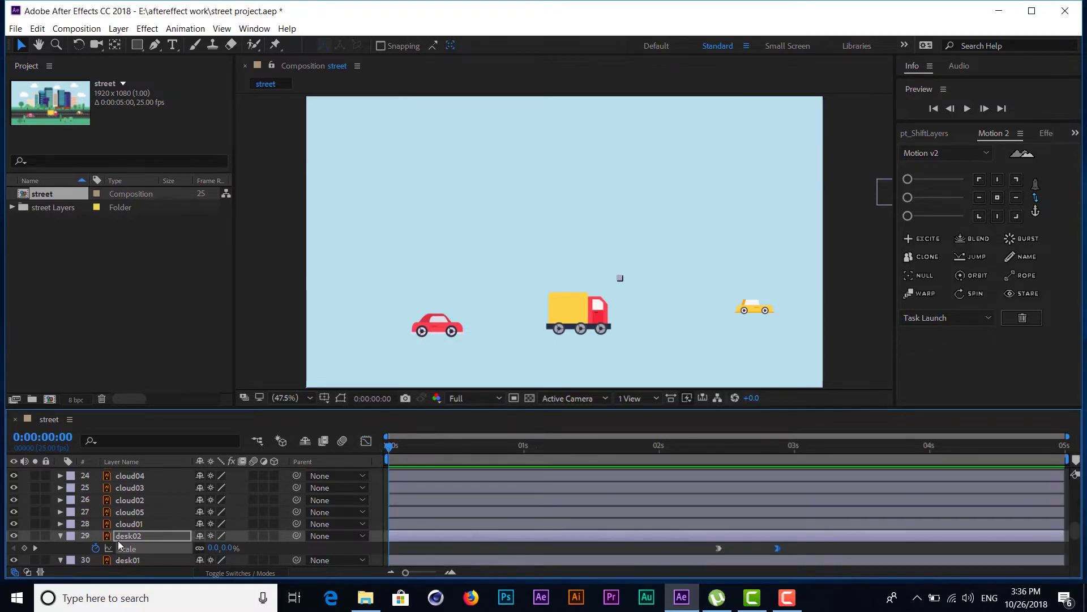
pyautogui.click(60, 536)
# Collapse desk01, enlarge the timeline, and select the red car03 layer at the stack's top.
pyautogui.click(60, 548)
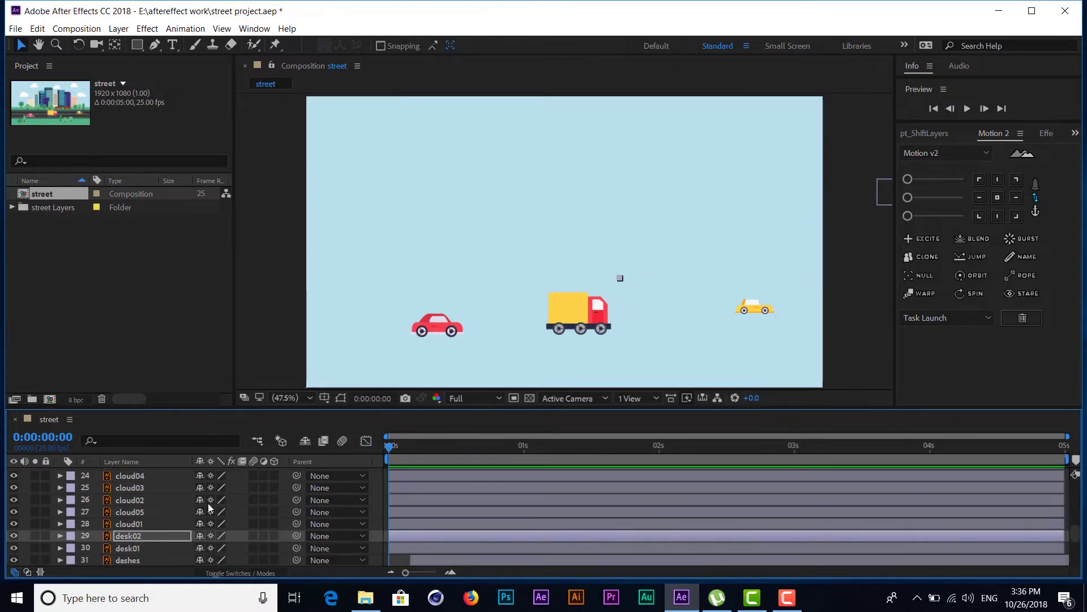
pyautogui.moveTo(422, 408); pyautogui.dragTo(427, 308)
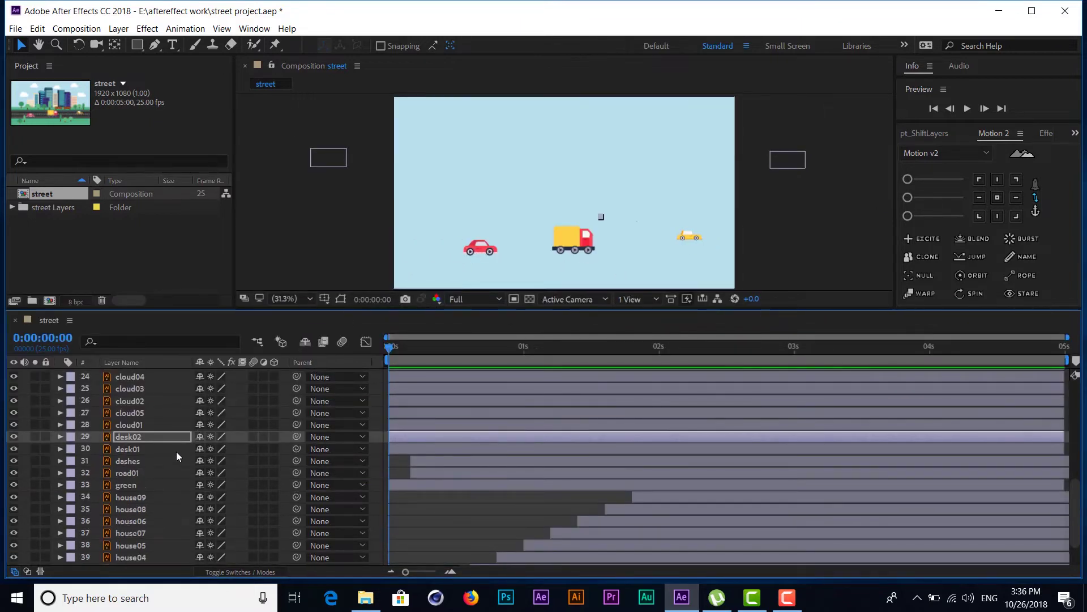
pyautogui.scroll(3, 167, 437)
pyautogui.scroll(3, 167, 437)
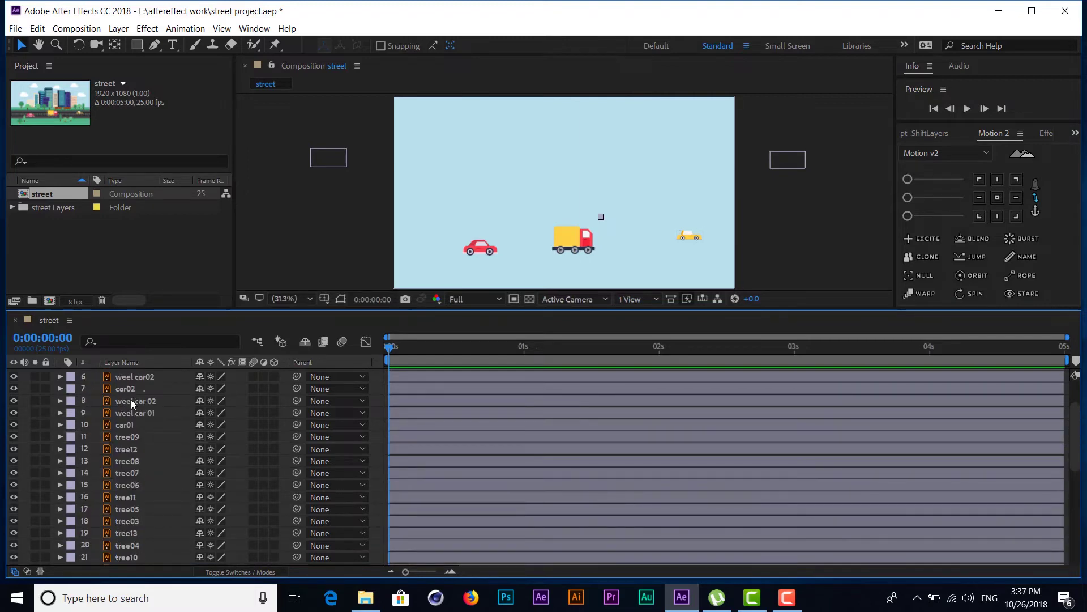
pyautogui.click(127, 389)
pyautogui.scroll(3, 158, 419)
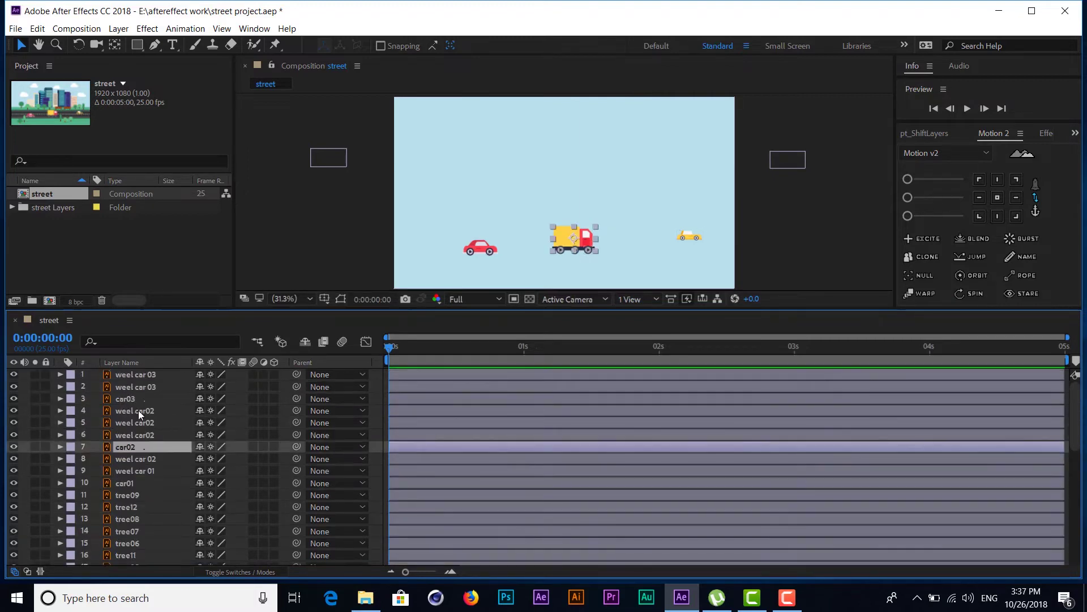
pyautogui.click(128, 398)
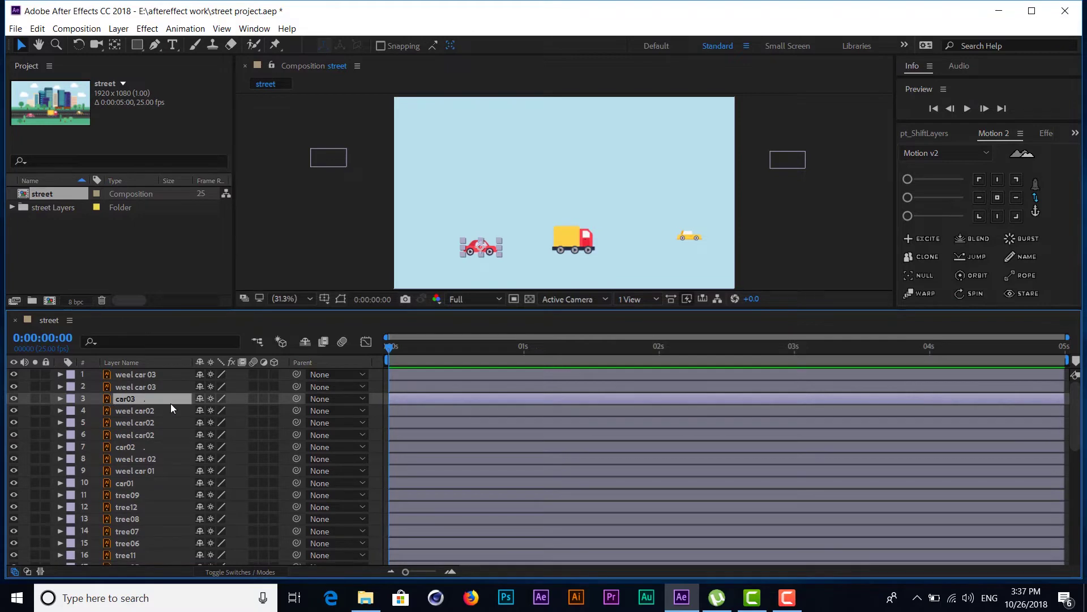
# Select car03 and both weel car 03 wheels, reveal Position and Rotation, and move to about 1:24.
pyautogui.click(141, 387)
pyautogui.keyDown('ctrl'); pyautogui.click(145, 376); pyautogui.keyUp('ctrl')
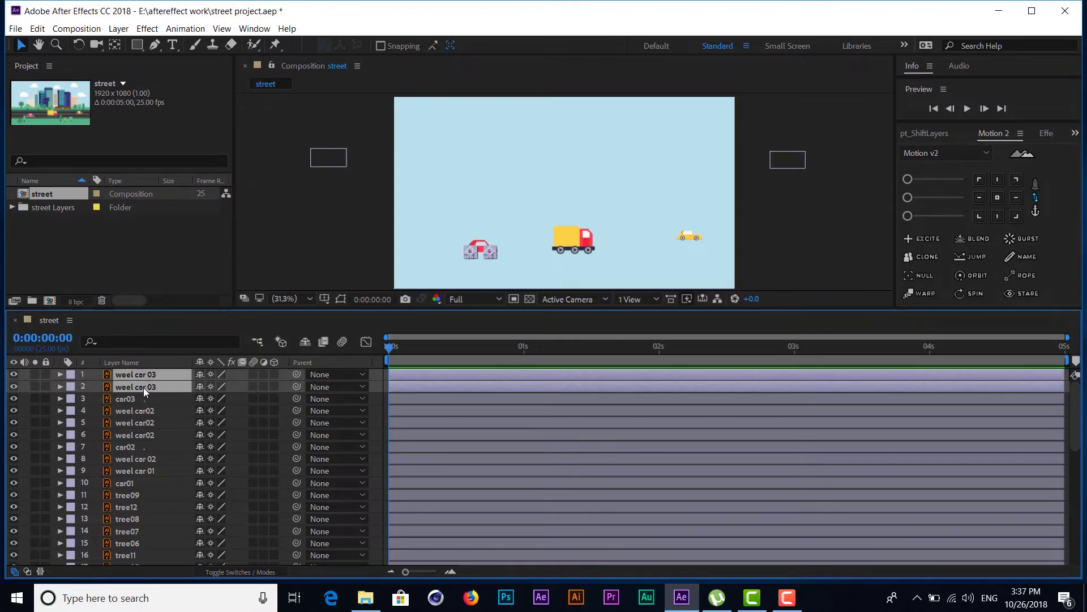
pyautogui.keyDown('ctrl'); pyautogui.click(127, 399); pyautogui.keyUp('ctrl')
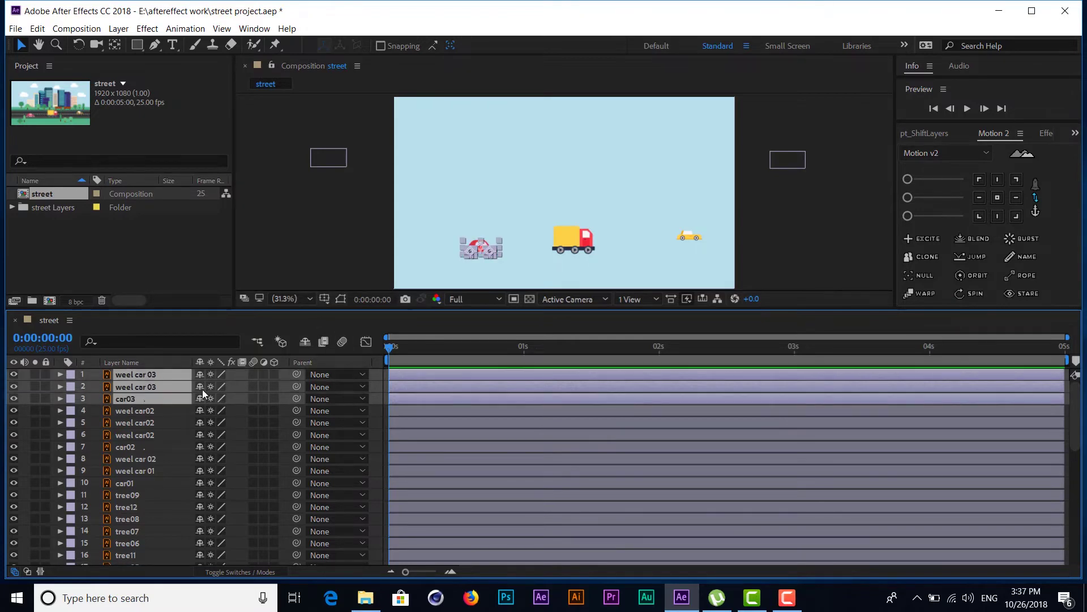
pyautogui.press('p')
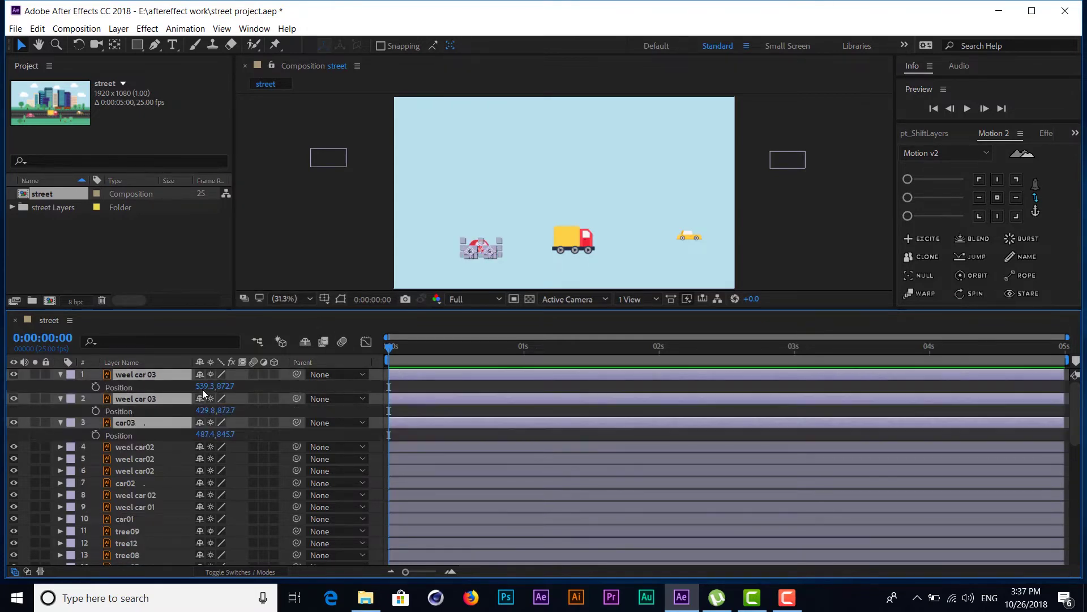
pyautogui.hotkey('shift', 'r')
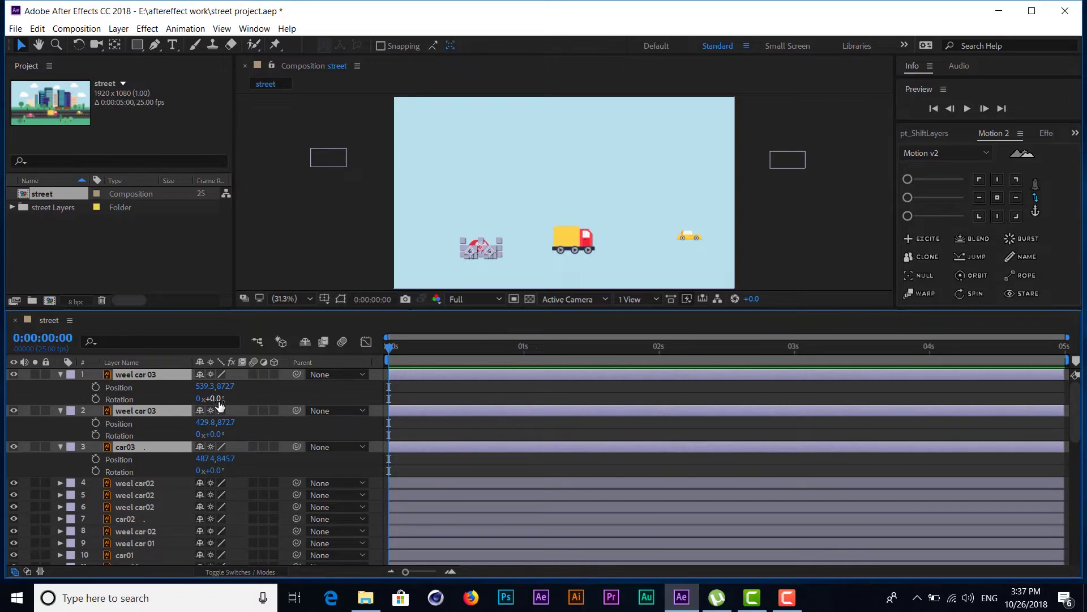
pyautogui.moveTo(391, 348); pyautogui.dragTo(659, 364)
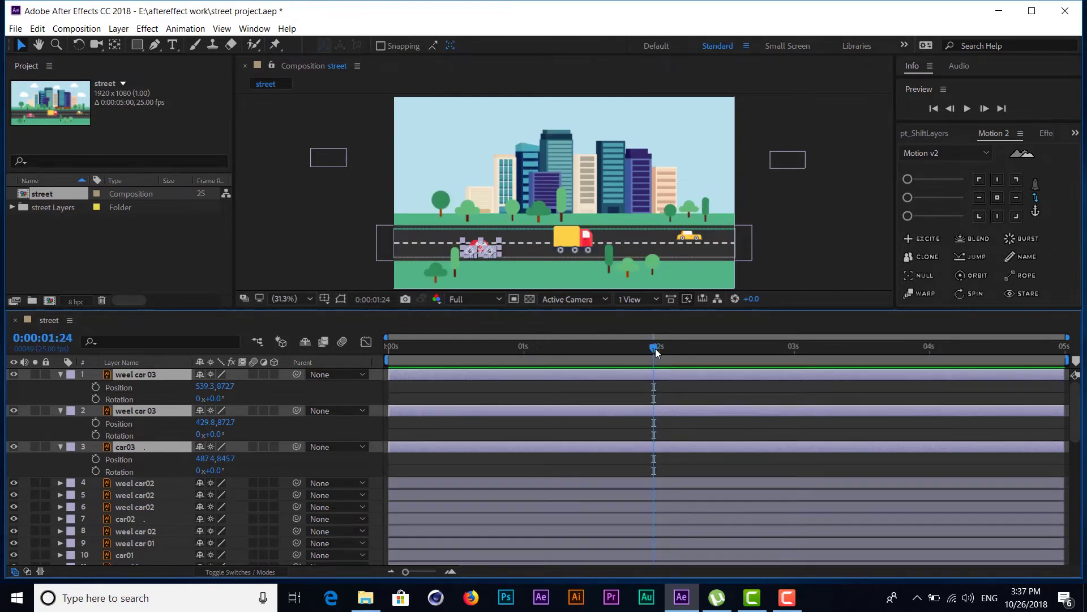
# At 0:00:03:00, start Position and Rotation keyframes on car03 and both wheels.
pyautogui.click(659, 348)
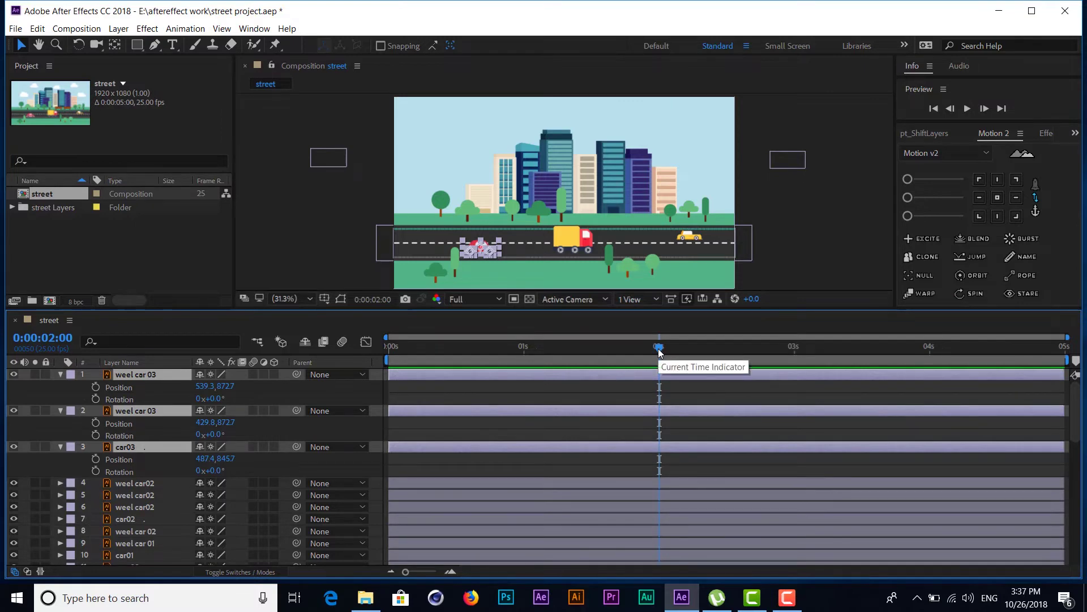
pyautogui.moveTo(659, 349)
pyautogui.mouseDown()
pyautogui.moveTo(651, 356)
pyautogui.moveTo(794, 355)
pyautogui.mouseUp()
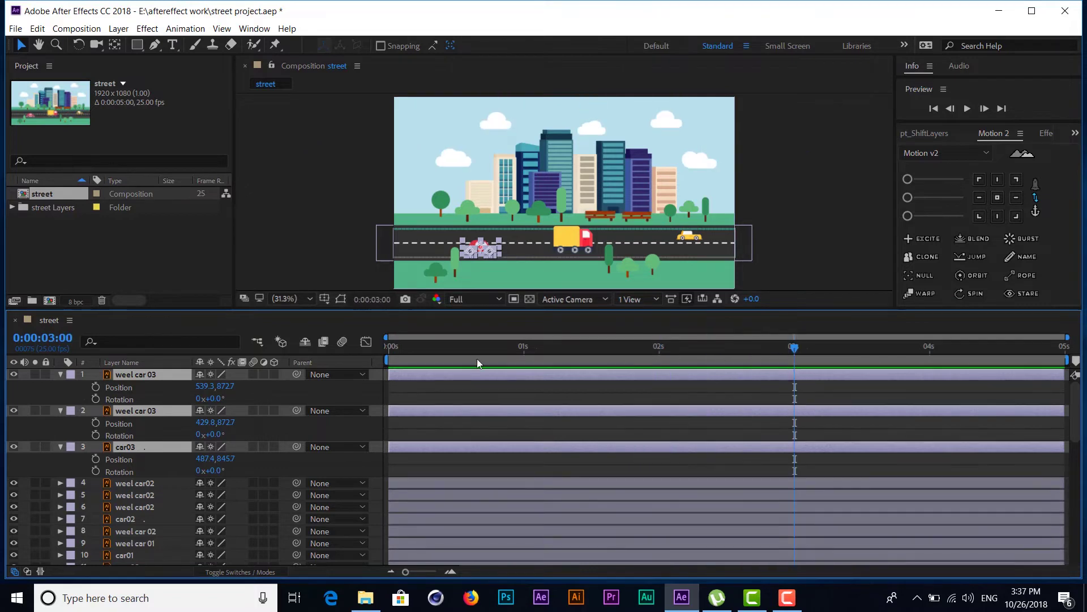
pyautogui.click(95, 387)
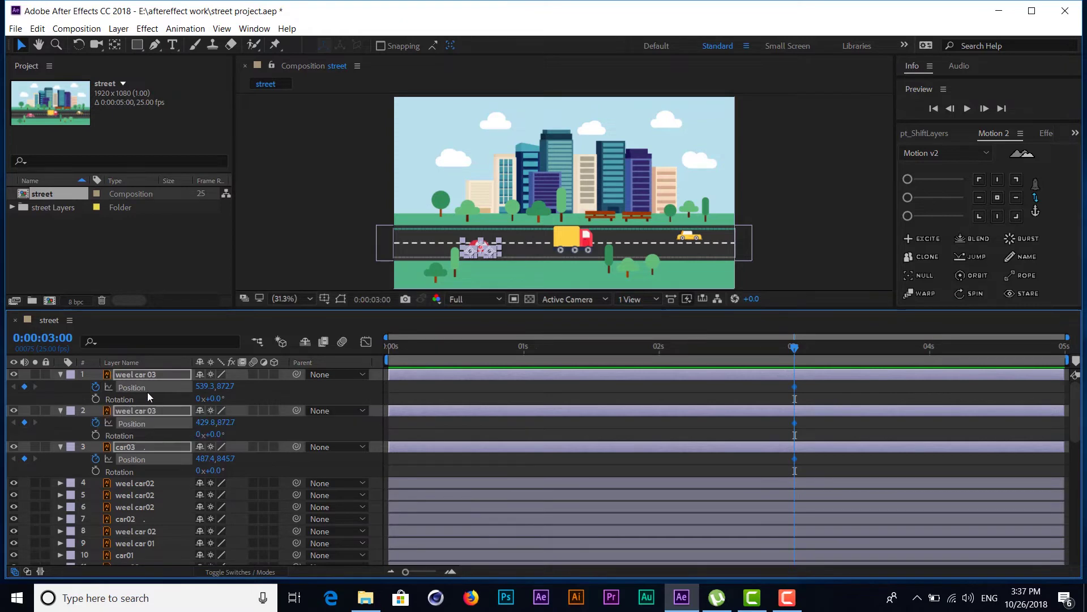
pyautogui.click(95, 399)
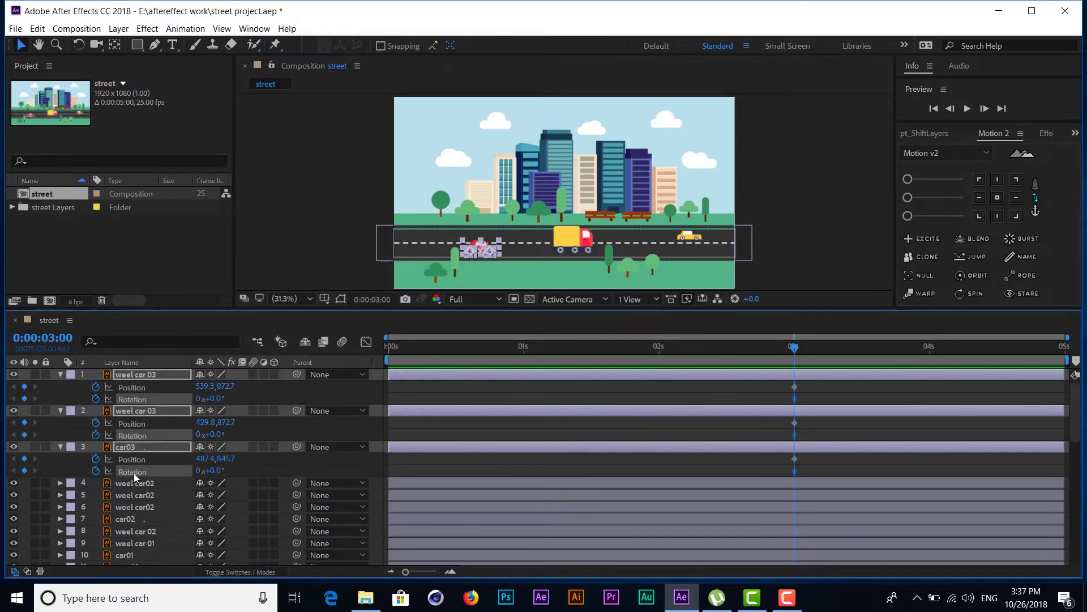
# Remove car03's Rotation keyframe, show only its Position keyframe, and return to about 2 seconds.
pyautogui.click(77, 470)
pyautogui.click(94, 471)
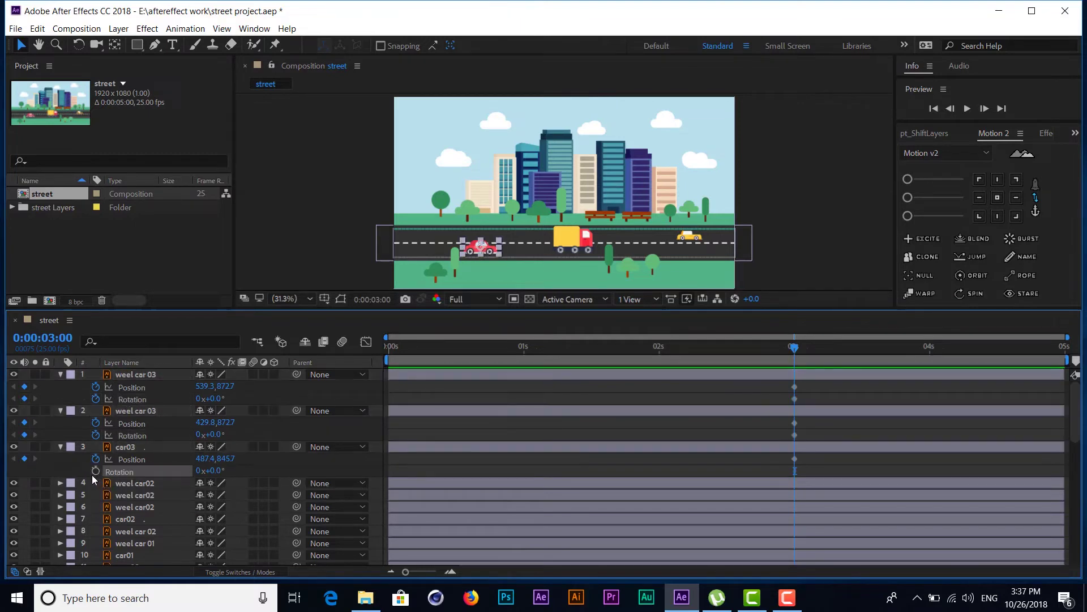
pyautogui.click(132, 448)
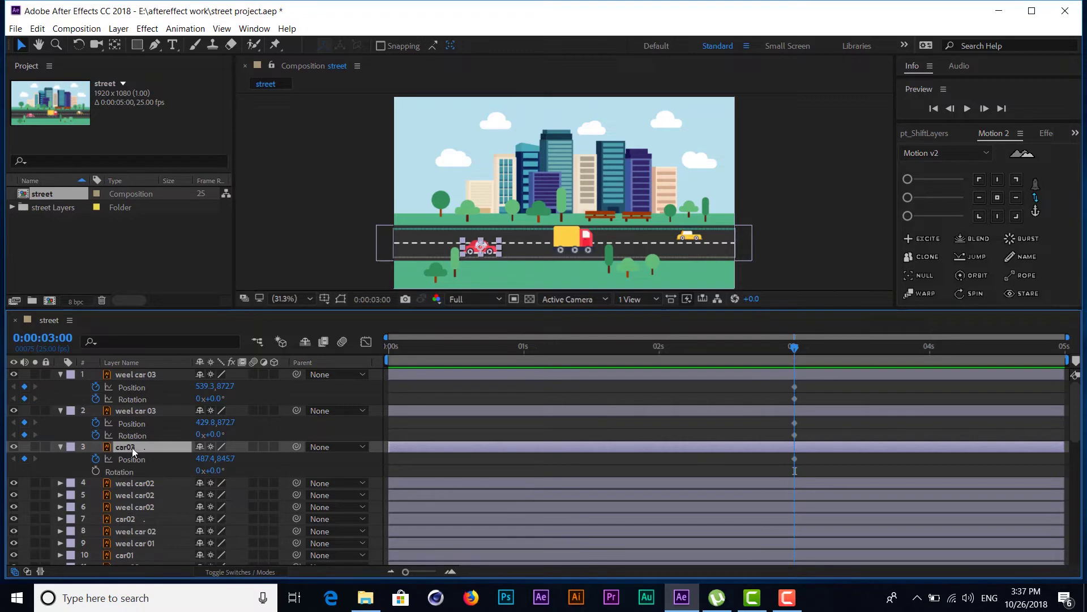
pyautogui.press('u')
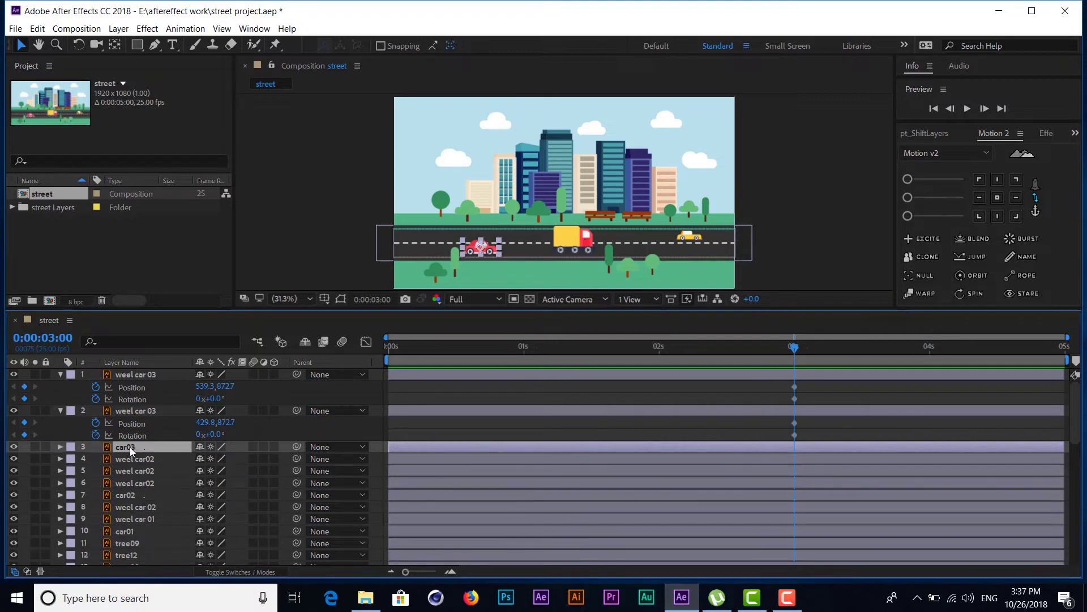
pyautogui.press('u')
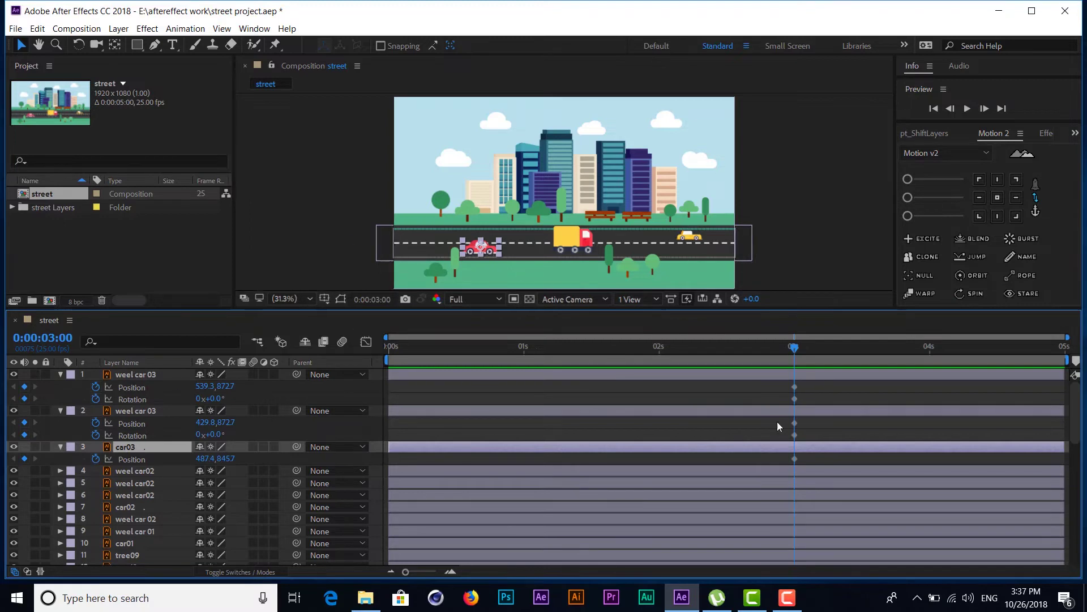
pyautogui.moveTo(793, 348); pyautogui.dragTo(659, 349)
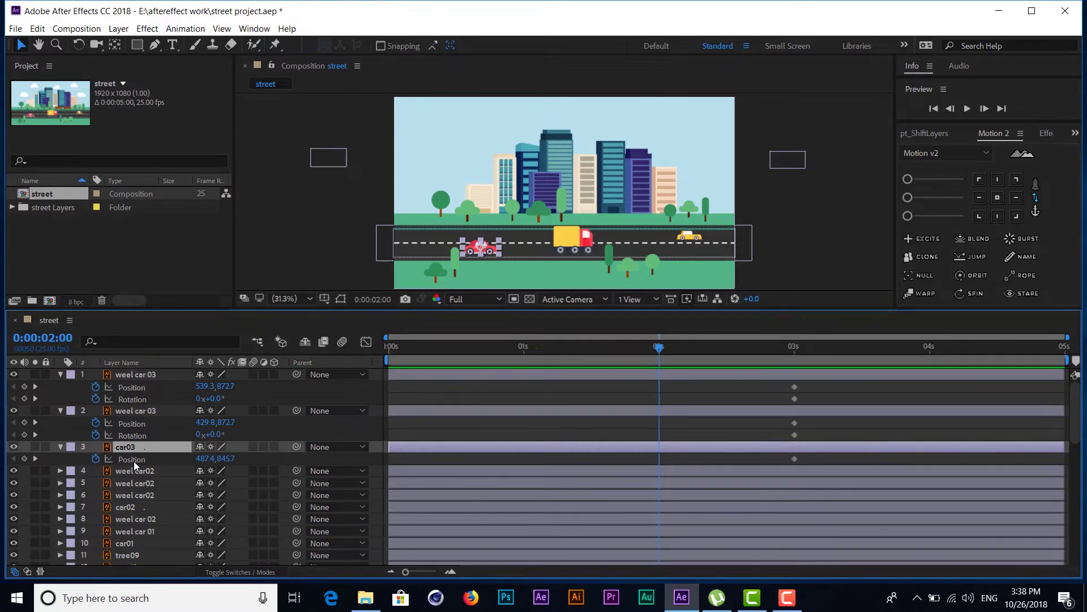
# At 2 seconds, move the red car and both wheels off-screen past the left edge.
pyautogui.keyDown('shift'); pyautogui.click(135, 374); pyautogui.keyUp('shift')
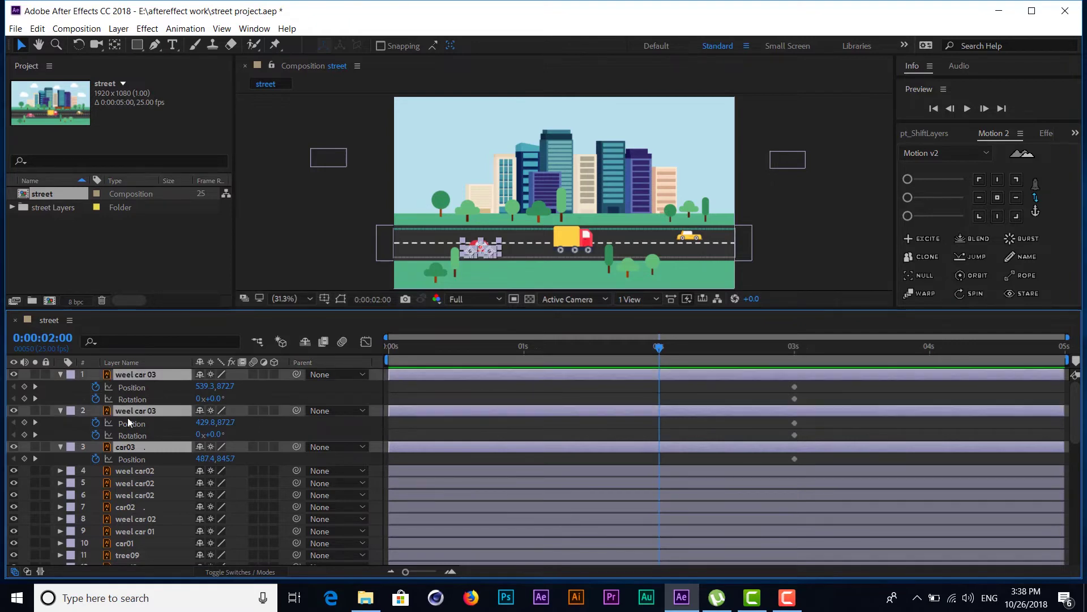
pyautogui.moveTo(206, 458); pyautogui.dragTo(2, 458)
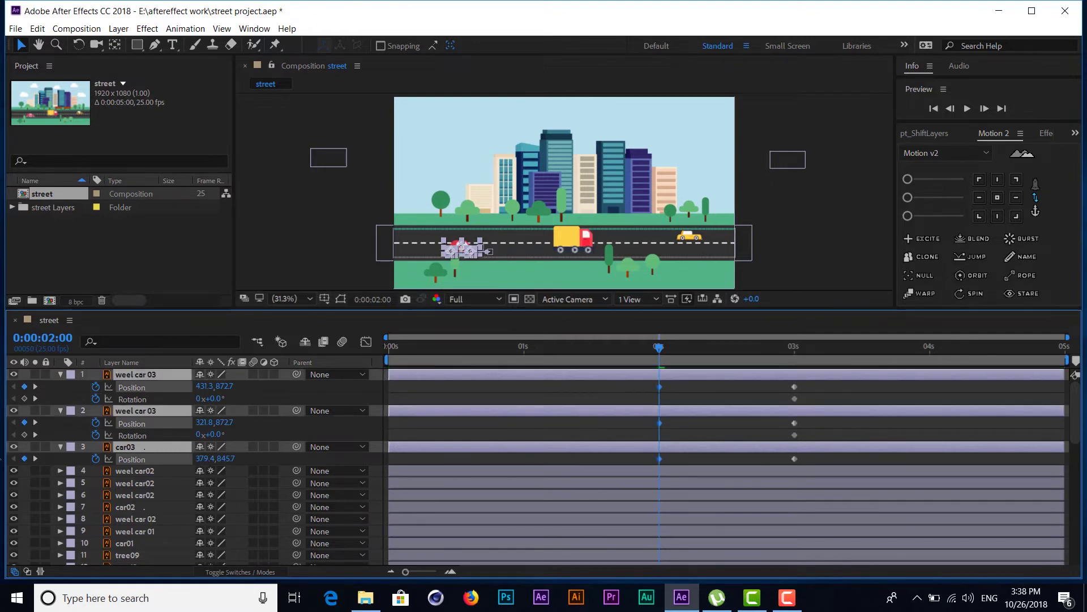
pyautogui.moveTo(207, 458); pyautogui.dragTo(55, 455)
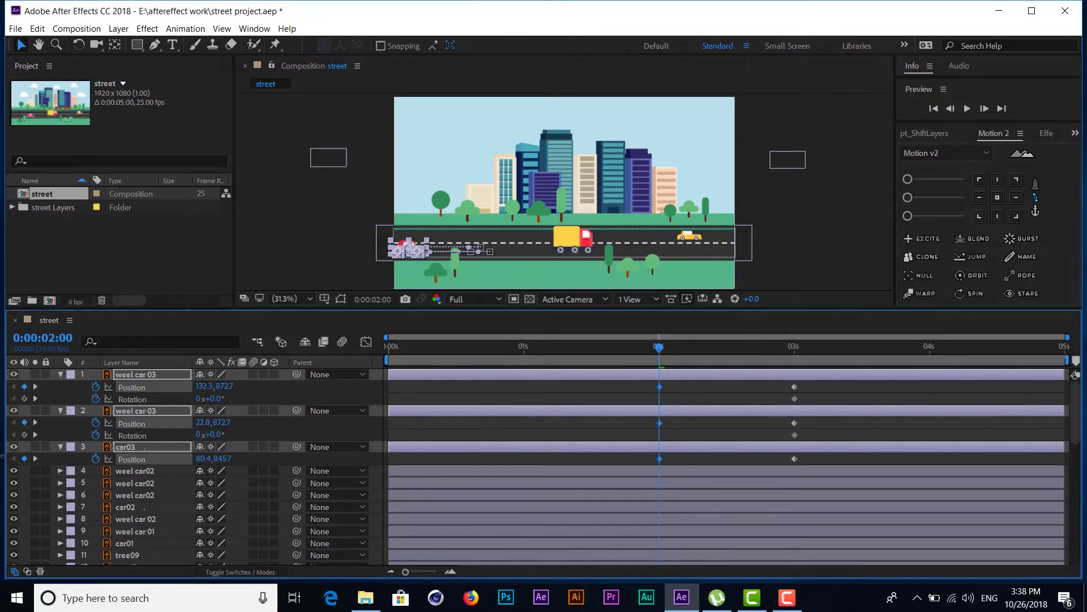
pyautogui.moveTo(205, 463); pyautogui.dragTo(85, 461)
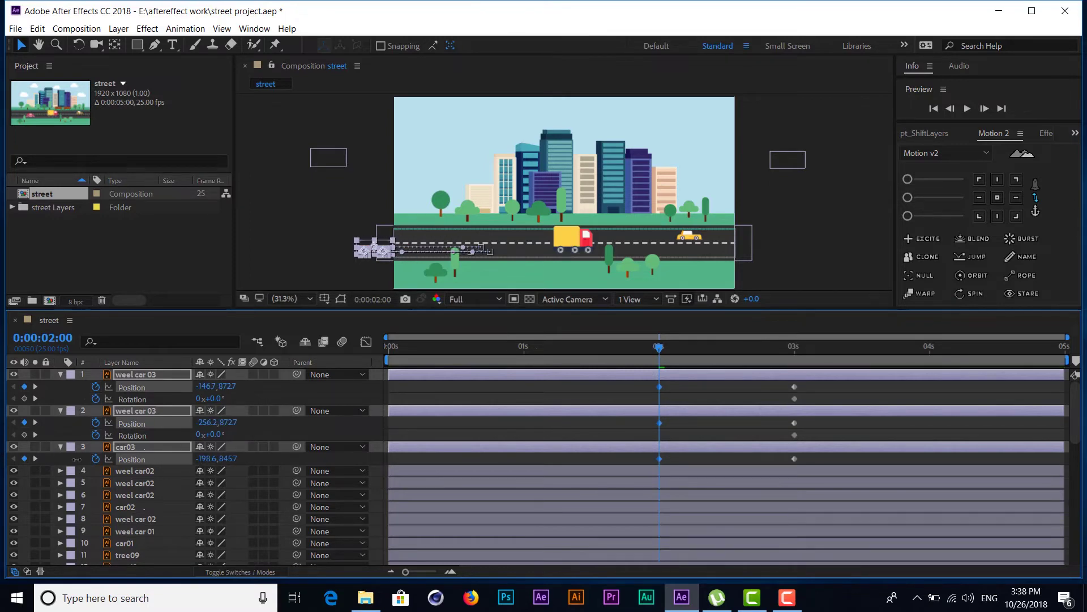
pyautogui.click(440, 338)
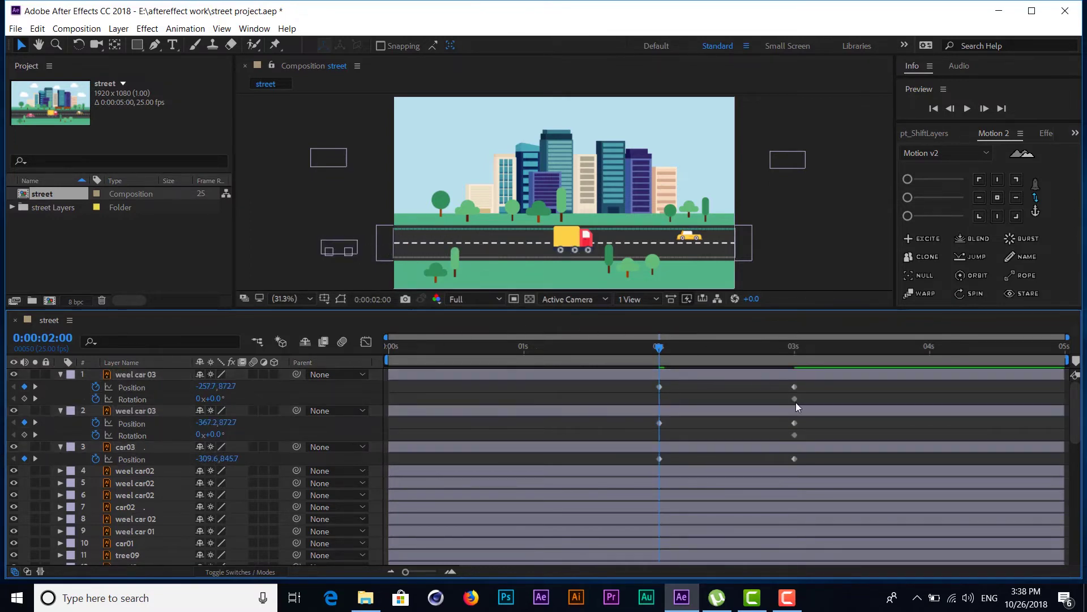
# Scrub between 2 and 3 seconds to check the car driving in.
pyautogui.moveTo(807, 383); pyautogui.dragTo(588, 471)
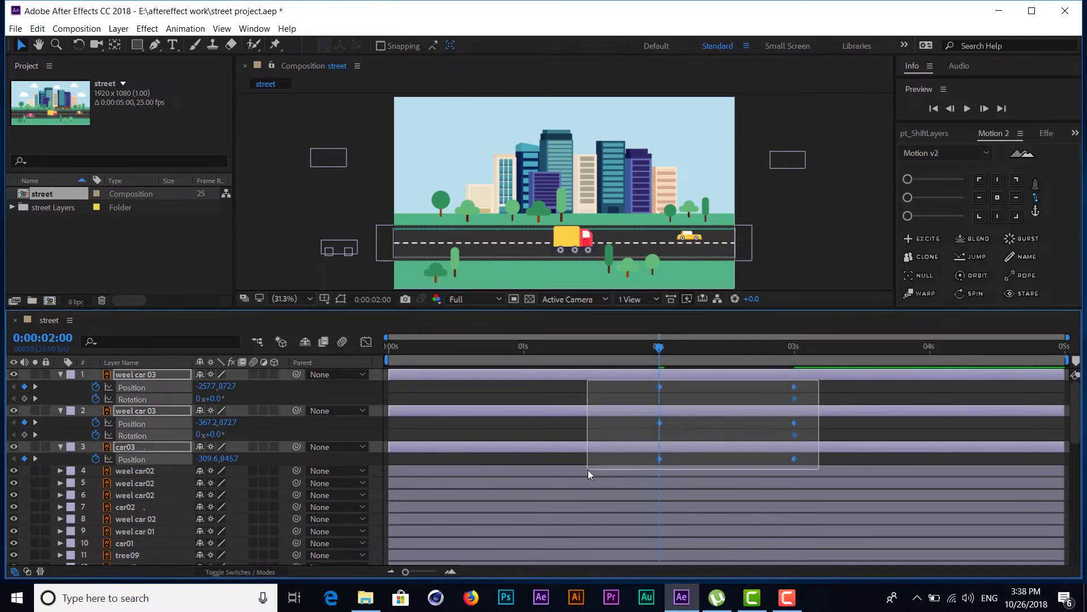
pyautogui.click(604, 345)
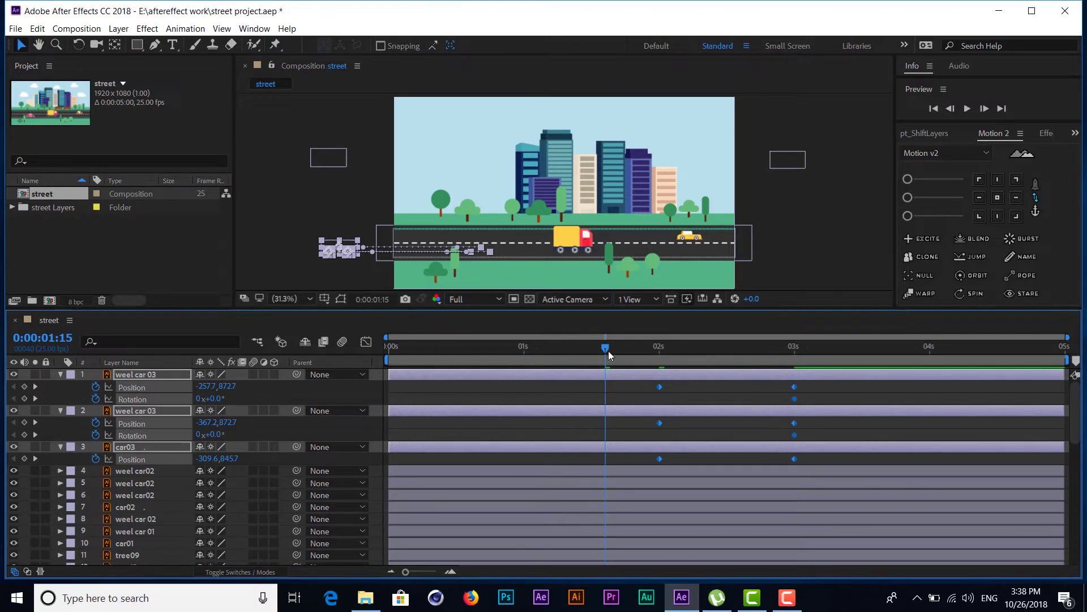
pyautogui.moveTo(609, 351); pyautogui.dragTo(664, 351)
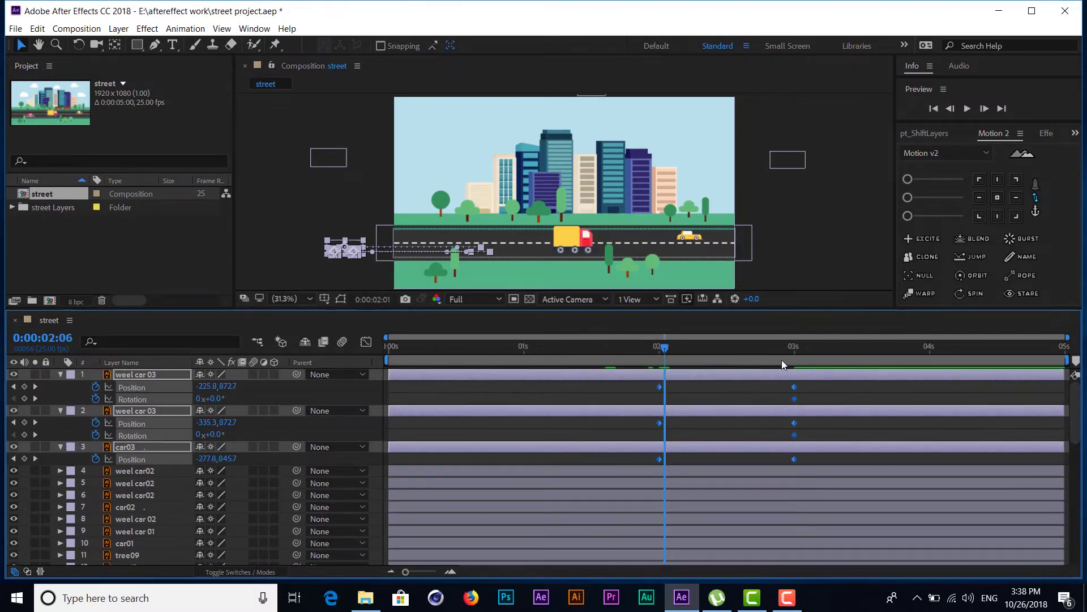
pyautogui.moveTo(817, 353); pyautogui.dragTo(713, 354)
pyautogui.click(658, 367)
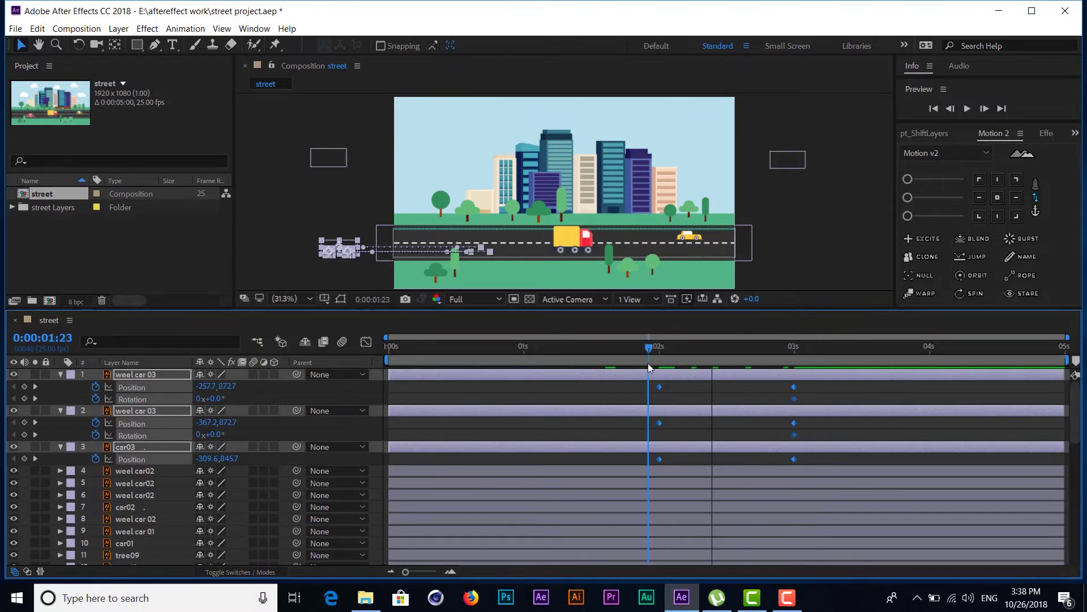
pyautogui.click(771, 346)
pyautogui.click(796, 348)
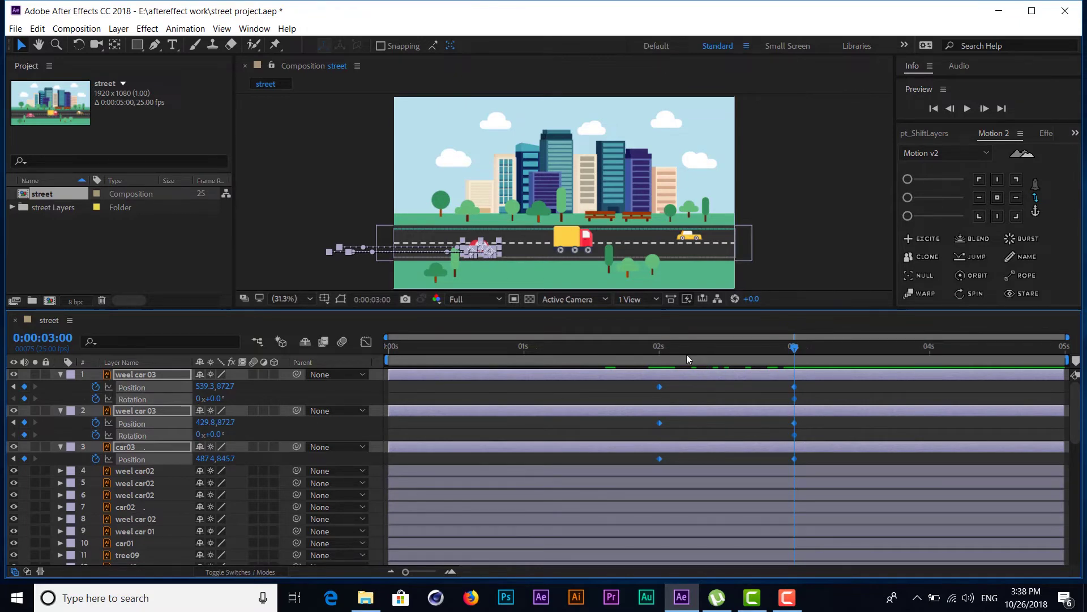
pyautogui.moveTo(650, 351); pyautogui.dragTo(657, 350)
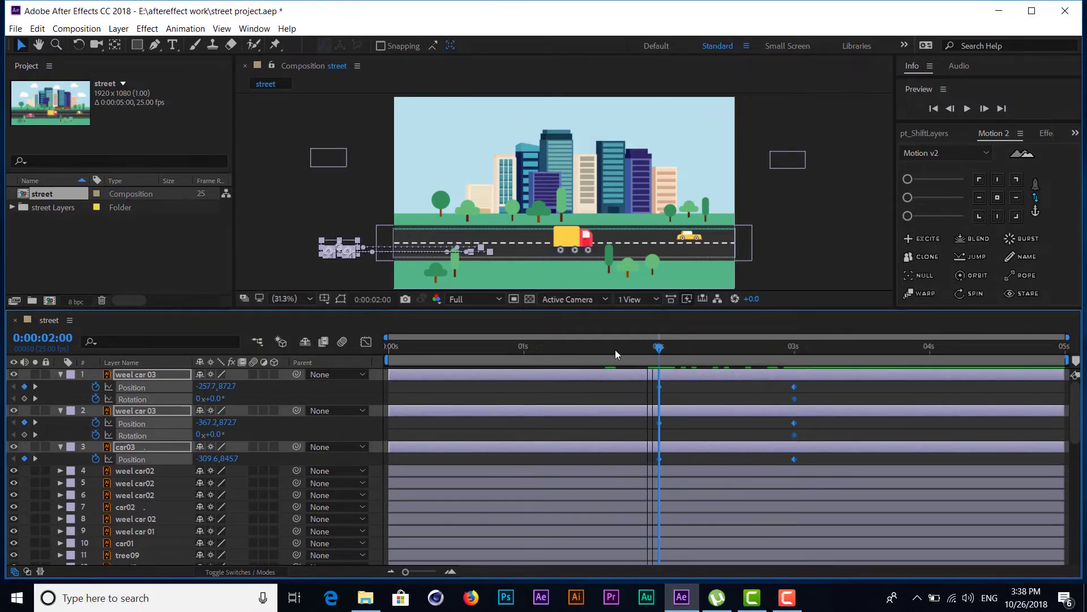
# Set both wheel layers' Rotation to 1x+0.0° at 0:00:02:00.
pyautogui.click(270, 229)
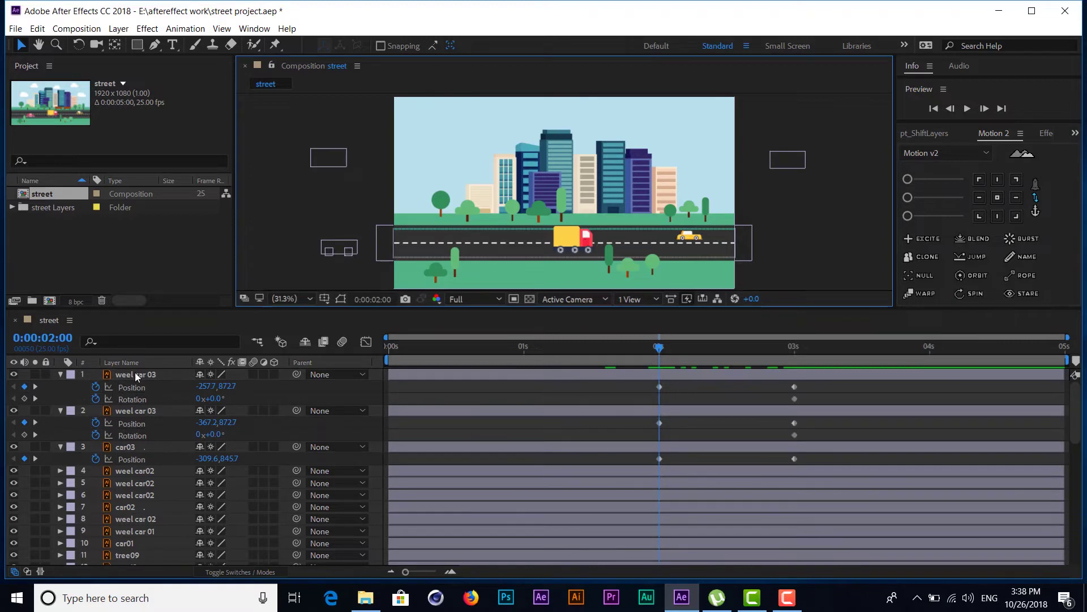
pyautogui.click(136, 375)
pyautogui.keyDown('ctrl'); pyautogui.click(138, 411); pyautogui.keyUp('ctrl')
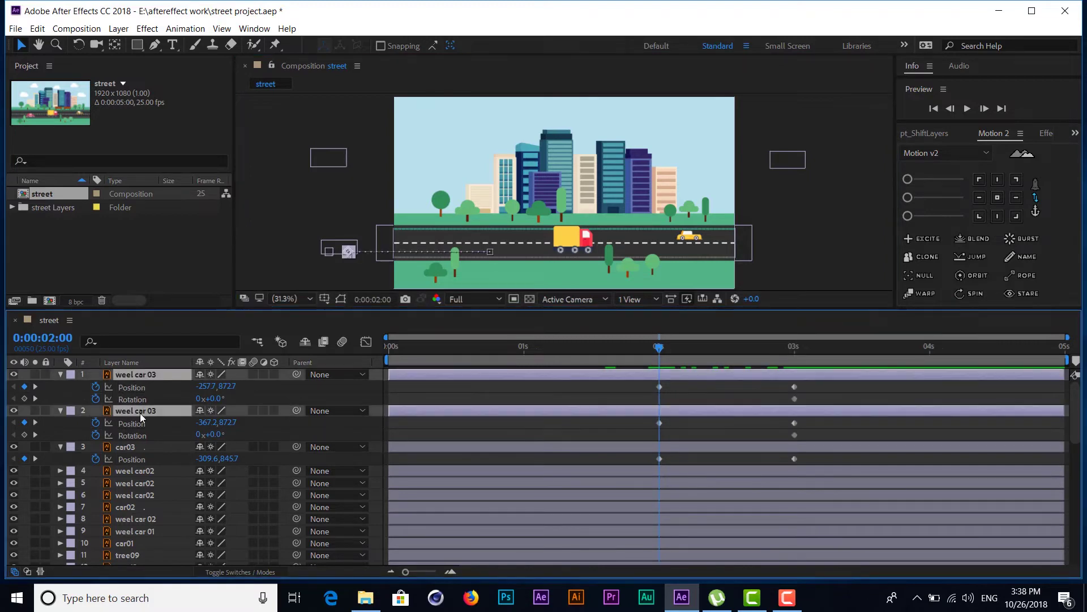
pyautogui.click(198, 399)
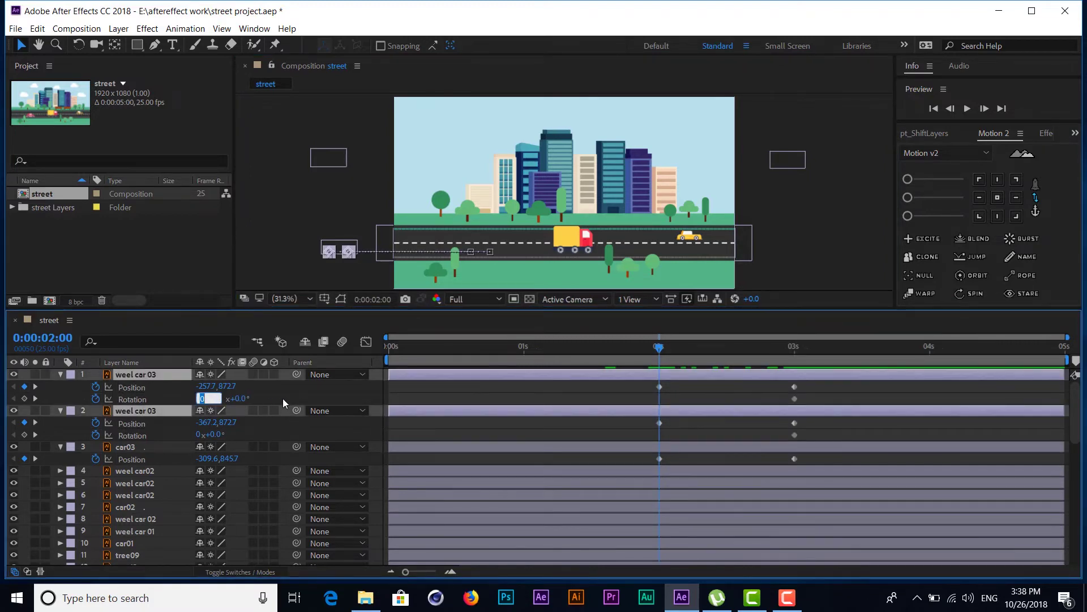
pyautogui.write('1')
pyautogui.click(304, 396)
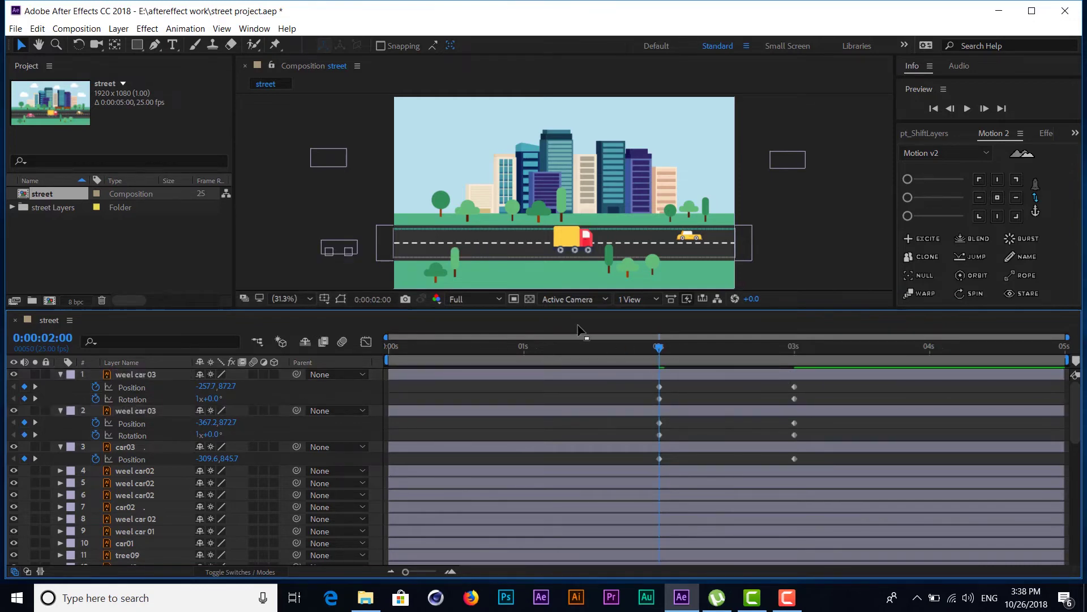
# Preview the car drive-in with spinning wheels, then return the time to 2 seconds.
pyautogui.press('space')
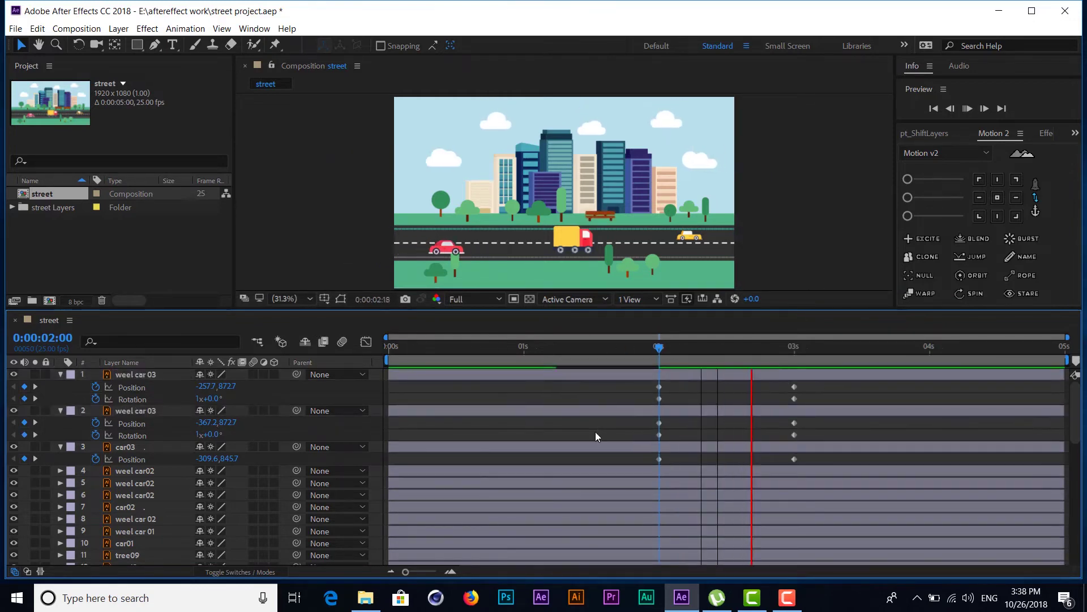
pyautogui.click(610, 351)
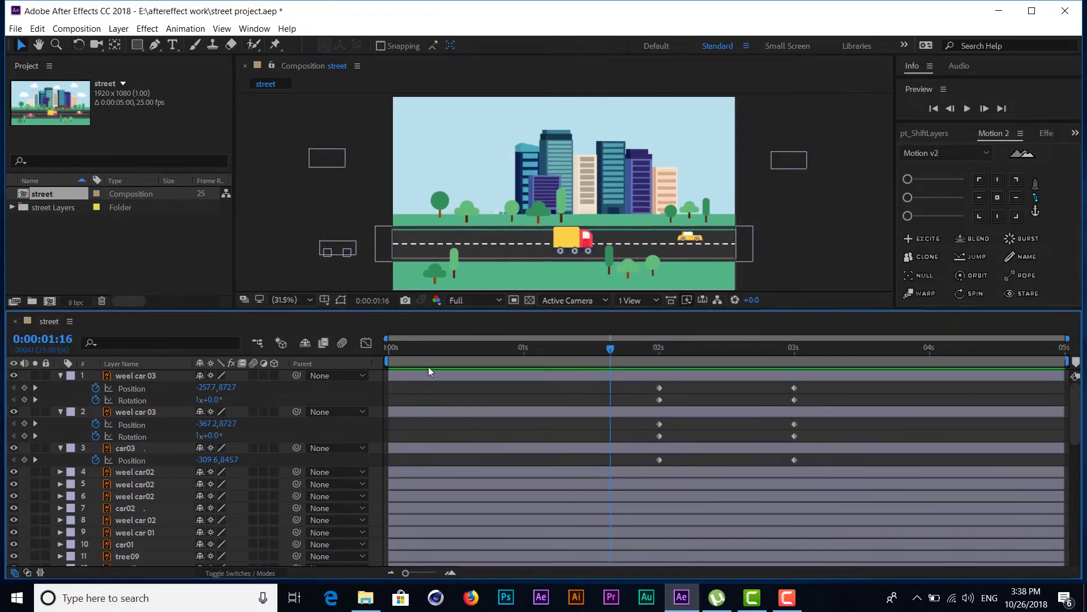
pyautogui.moveTo(433, 308); pyautogui.dragTo(436, 441)
pyautogui.moveTo(610, 480)
pyautogui.mouseDown()
pyautogui.moveTo(713, 492)
pyautogui.moveTo(701, 504)
pyautogui.mouseUp()
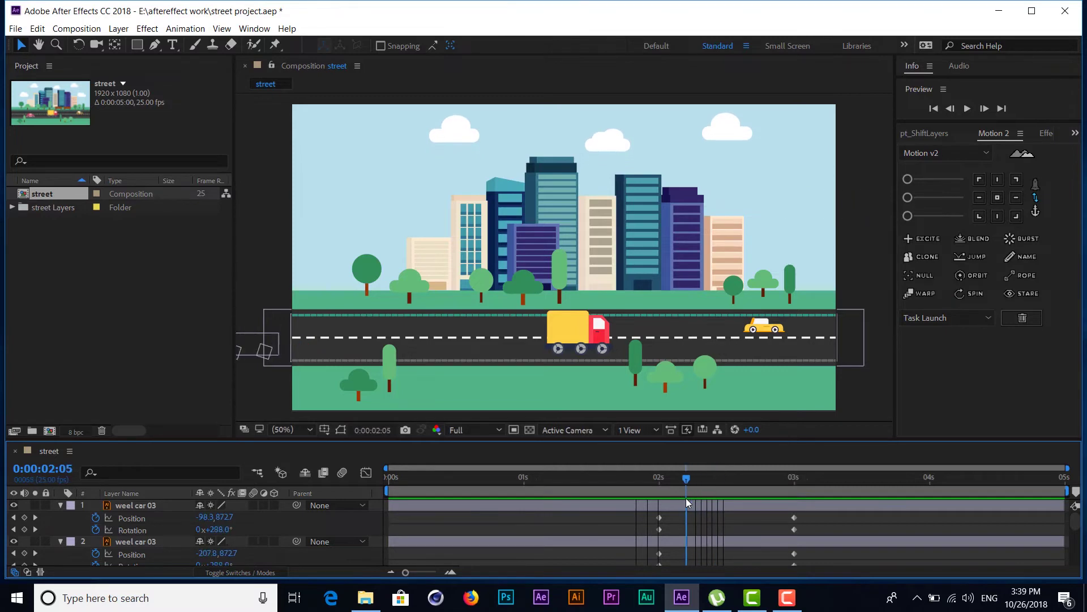
pyautogui.moveTo(701, 504)
pyautogui.mouseDown()
pyautogui.moveTo(735, 503)
pyautogui.moveTo(725, 500)
pyautogui.mouseUp()
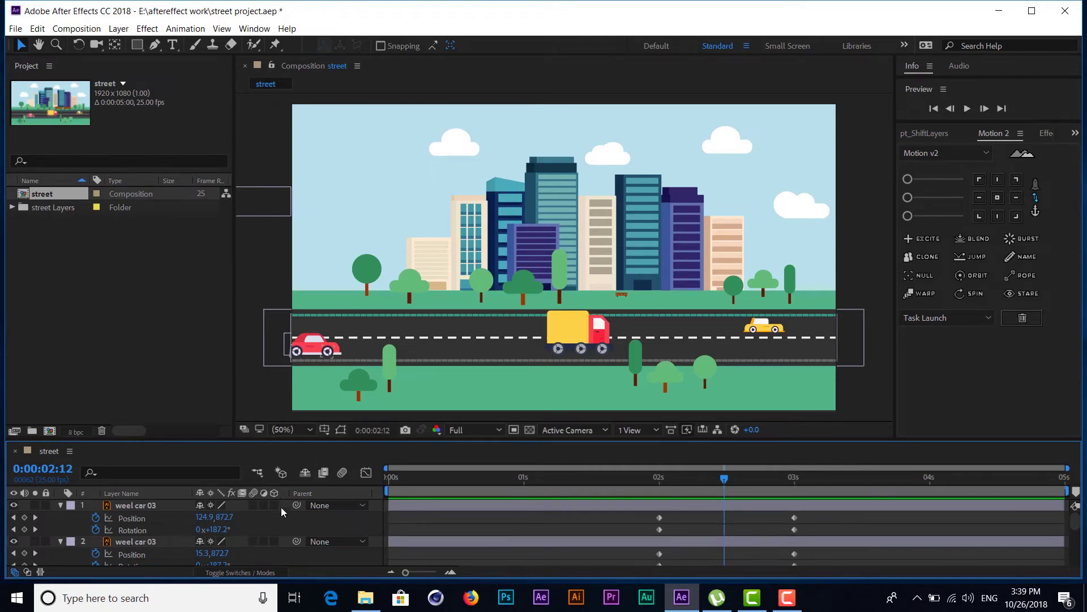
pyautogui.scroll(-2, 375, 531)
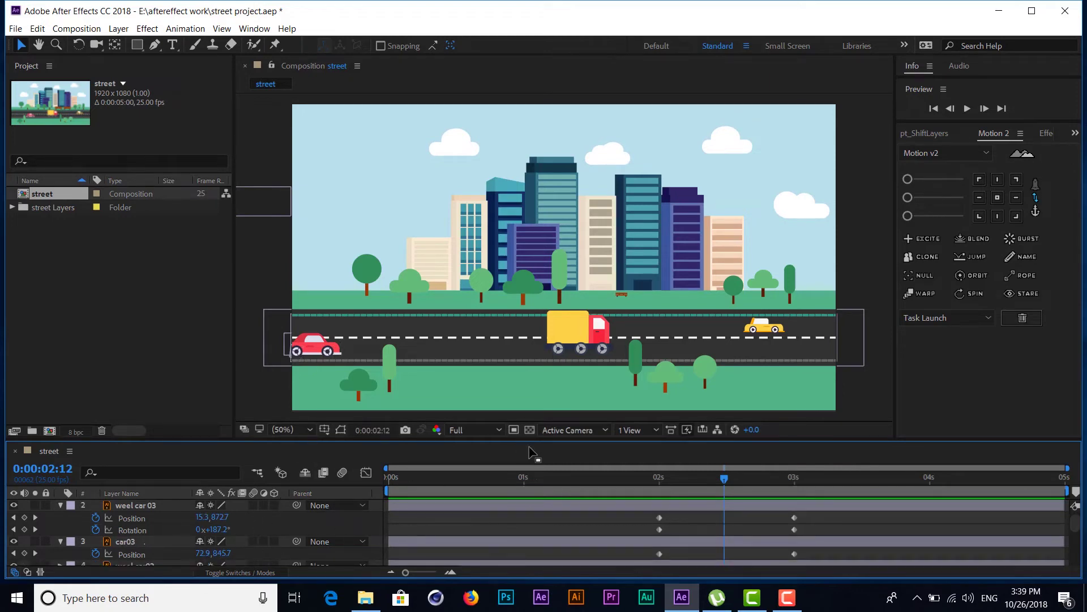
pyautogui.moveTo(513, 440); pyautogui.dragTo(521, 338)
pyautogui.moveTo(655, 378); pyautogui.dragTo(660, 376)
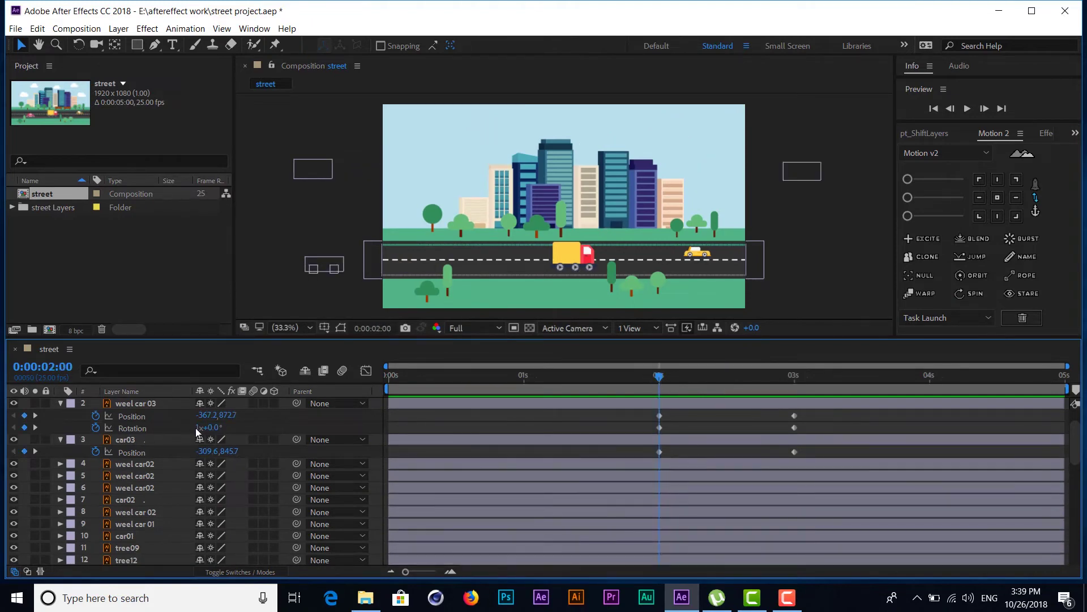
# Change both wheels' Rotation to -1x so they spin backwards, and check the result.
pyautogui.scroll(2, 153, 459)
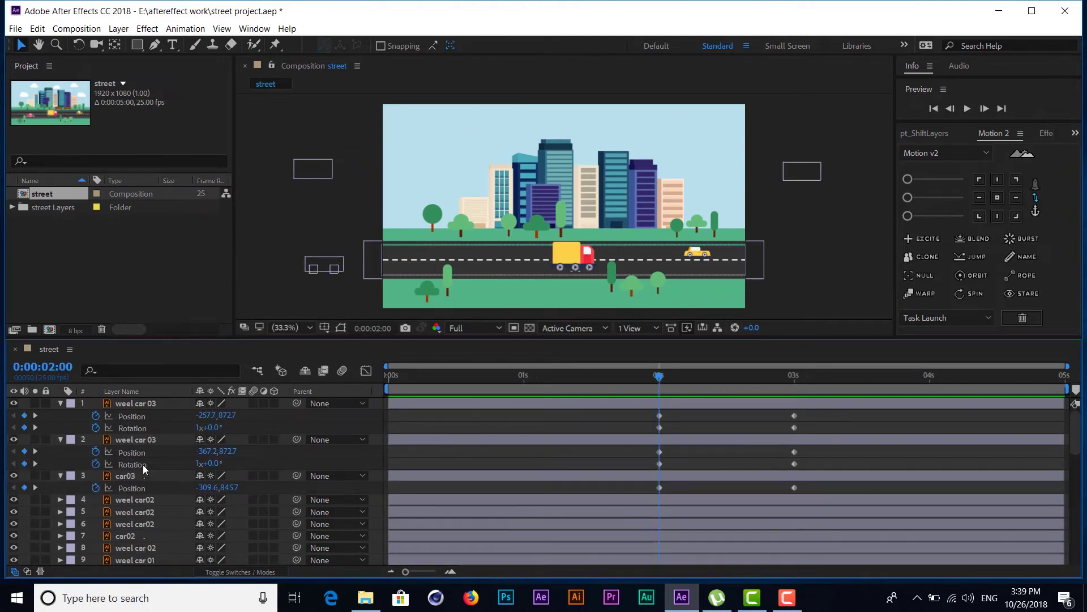
pyautogui.click(198, 428)
pyautogui.click(200, 427)
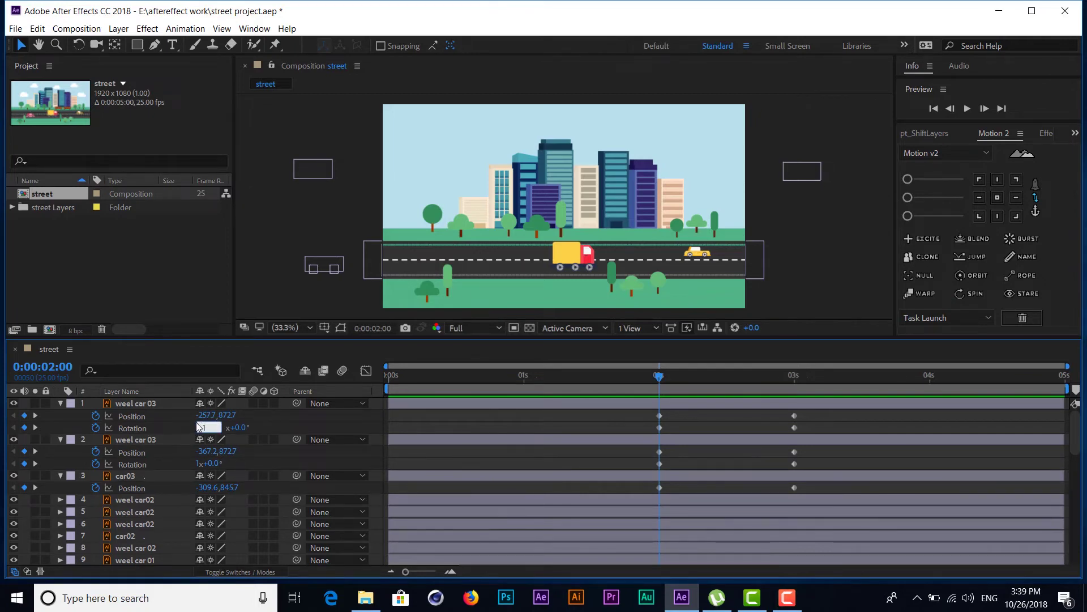
pyautogui.click(198, 464)
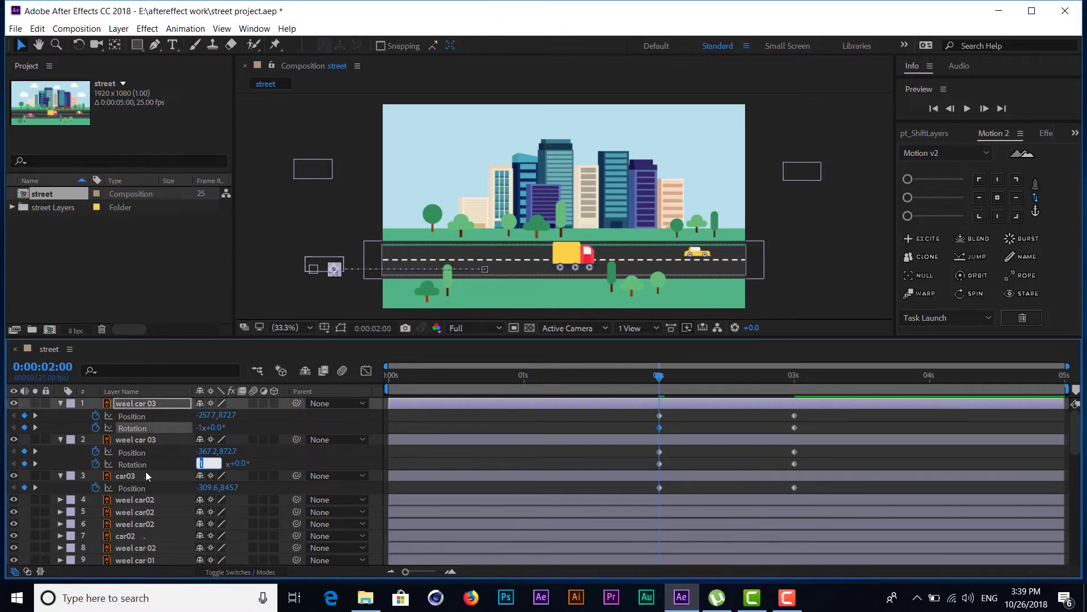
pyautogui.write('-1')
pyautogui.click(290, 453)
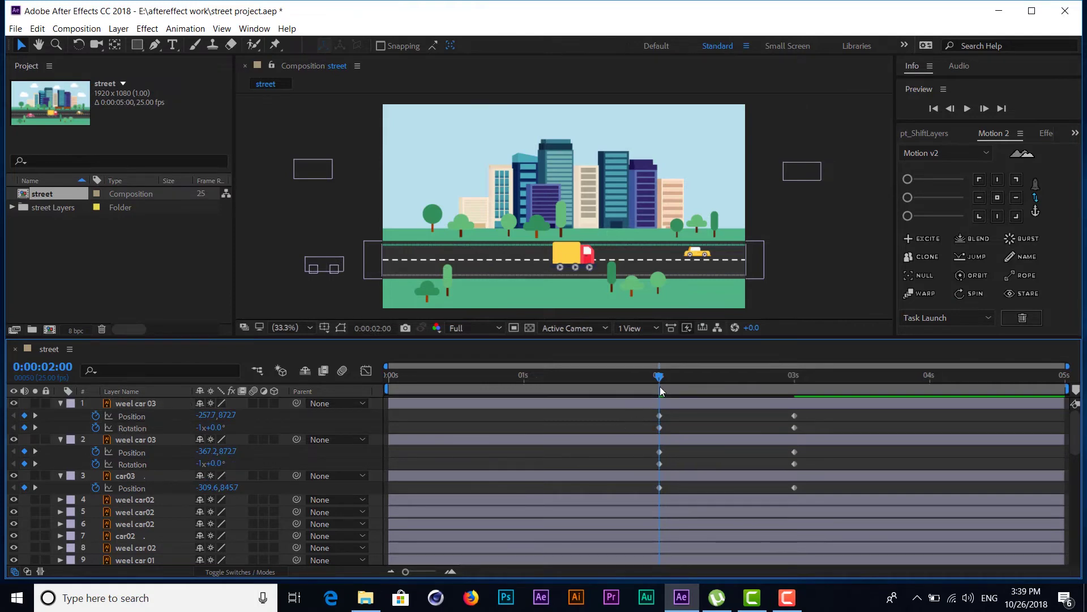
pyautogui.moveTo(662, 378); pyautogui.dragTo(690, 393)
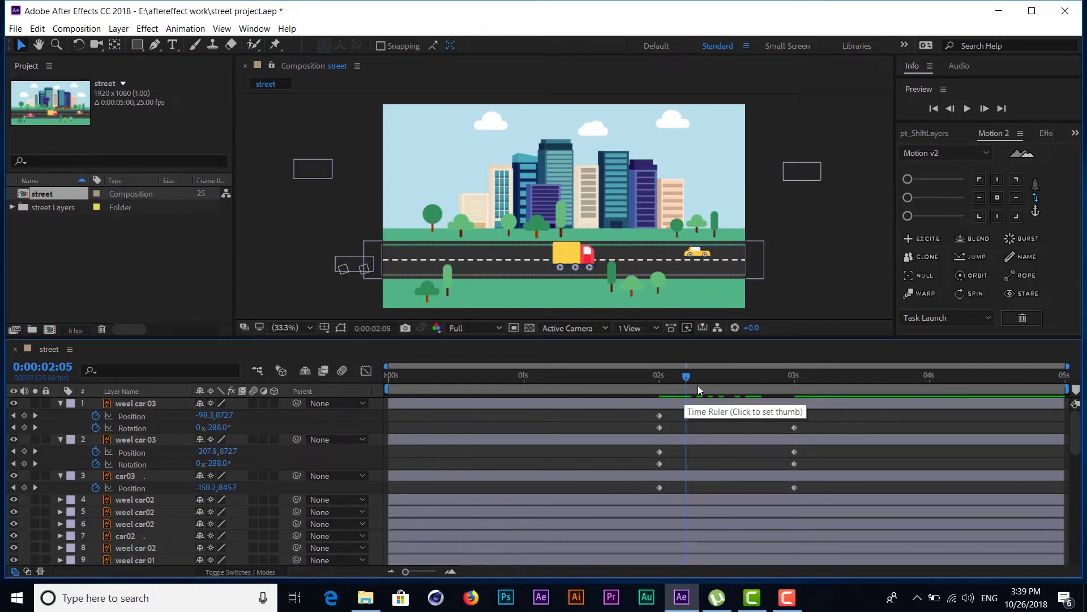
pyautogui.moveTo(715, 378)
pyautogui.mouseDown()
pyautogui.moveTo(888, 380)
pyautogui.moveTo(730, 385)
pyautogui.mouseUp()
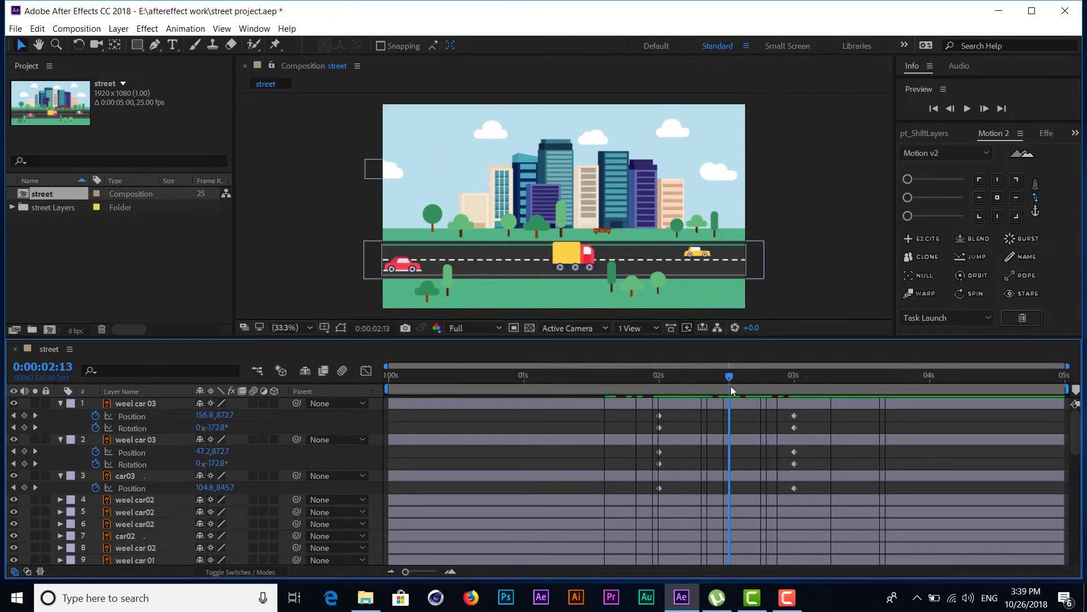
# Stretch the car and wheel keyframes to run from about 1:12 to 3:11, then preview.
pyautogui.moveTo(640, 412)
pyautogui.mouseDown()
pyautogui.moveTo(668, 498)
pyautogui.moveTo(592, 488)
pyautogui.mouseUp()
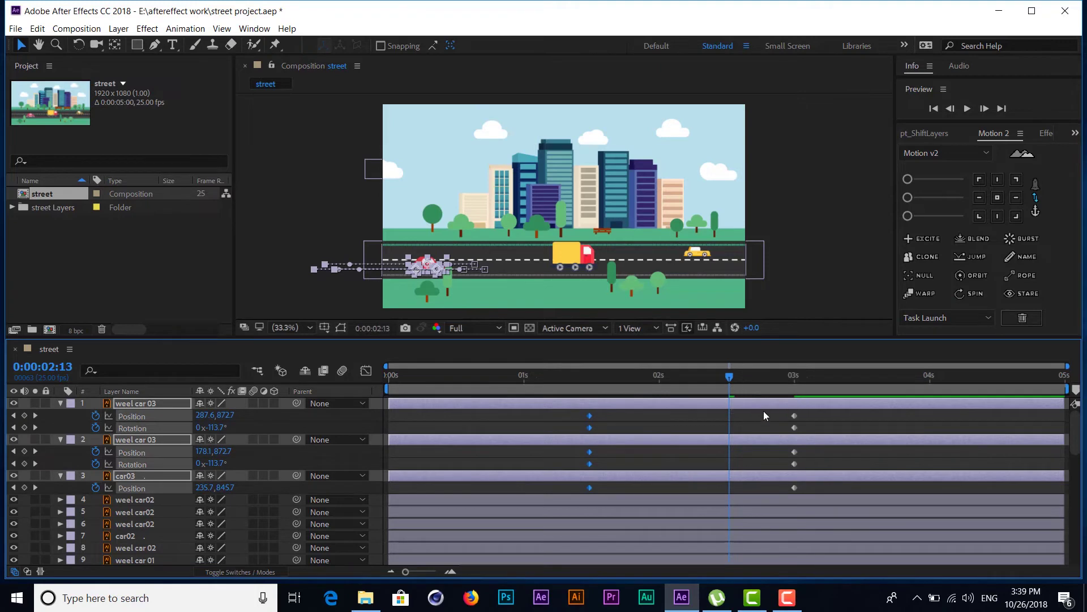
pyautogui.moveTo(785, 414)
pyautogui.mouseDown()
pyautogui.moveTo(796, 487)
pyautogui.moveTo(864, 485)
pyautogui.mouseUp()
pyautogui.click(524, 377)
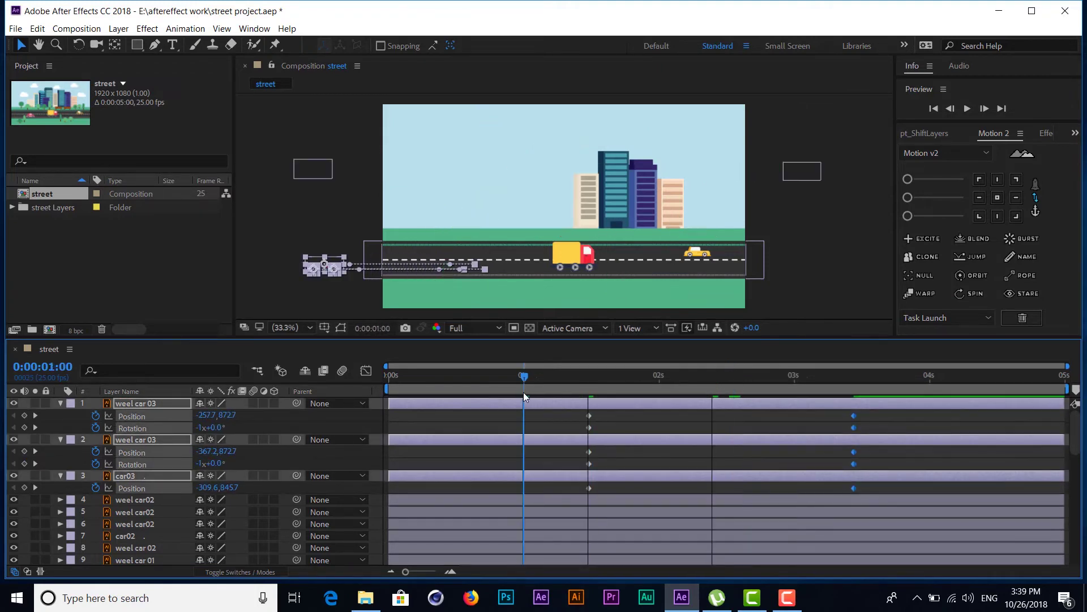
pyautogui.click(740, 295)
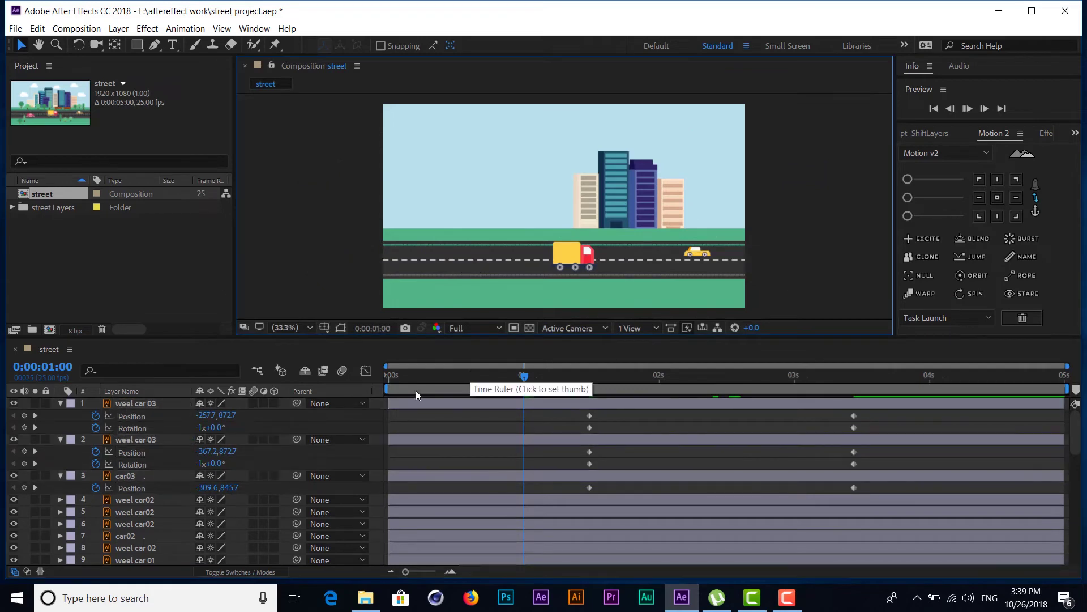
pyautogui.press('space')
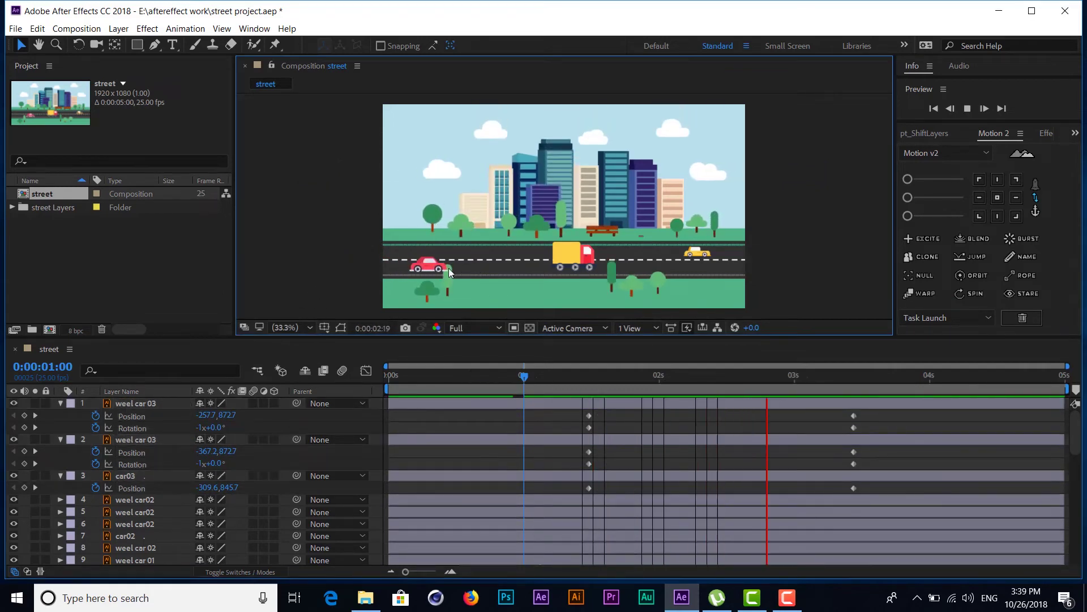
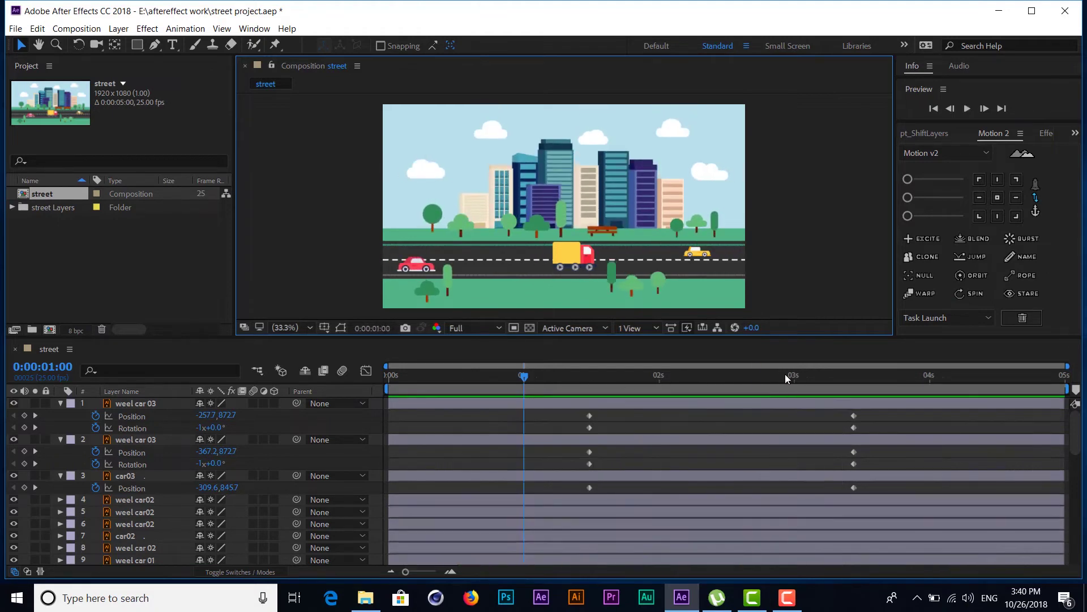
# At 3:11, select the car03 layer and both of its wheel layers.
pyautogui.moveTo(846, 377); pyautogui.dragTo(850, 381)
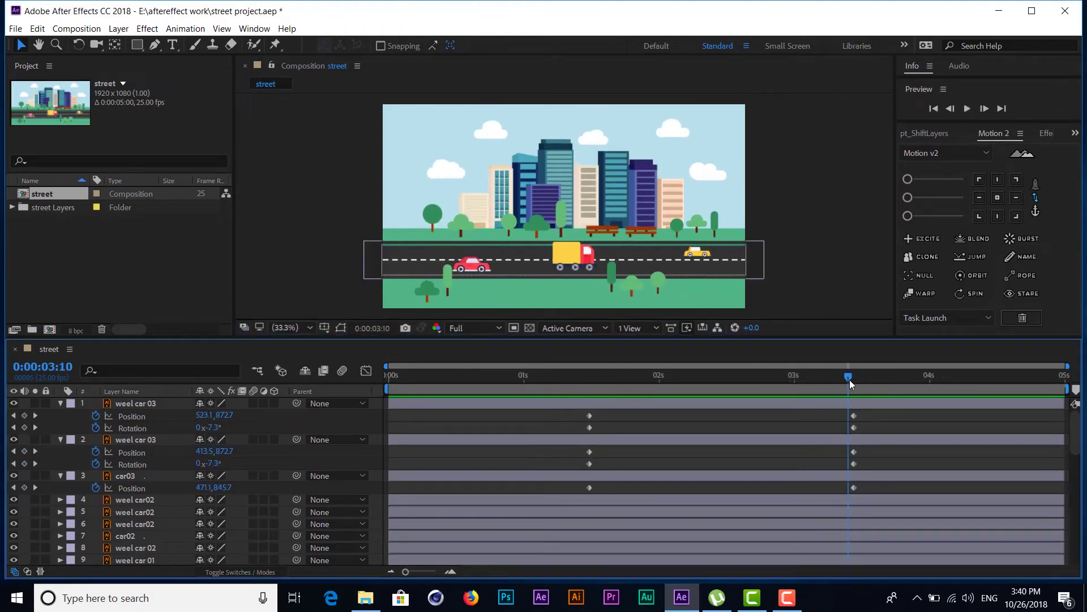
pyautogui.press('pagedown')
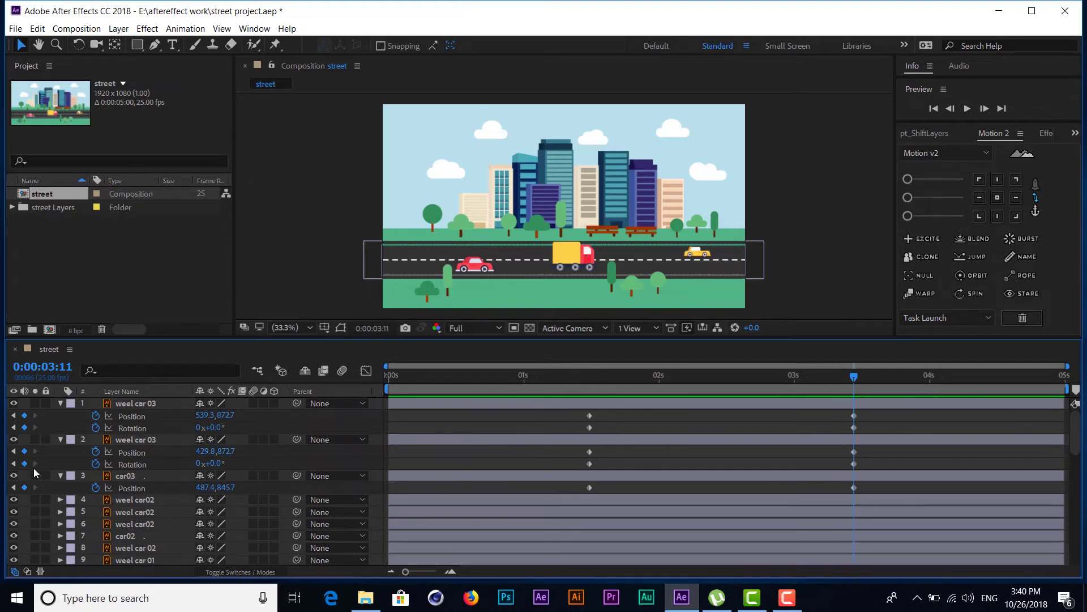
pyautogui.click(123, 474)
pyautogui.click(117, 477)
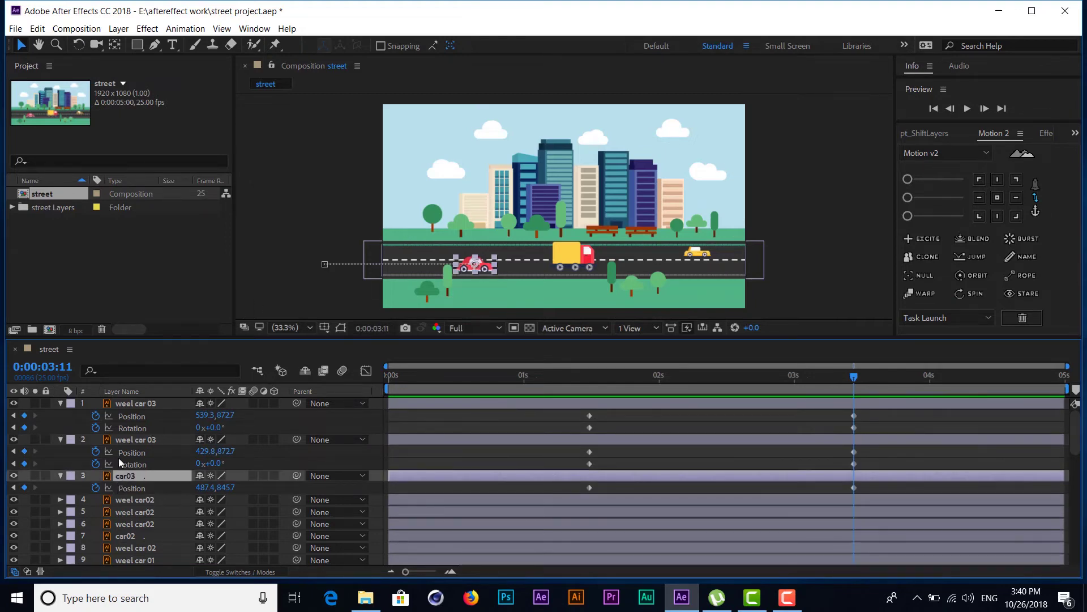
pyautogui.keyDown('ctrl'); pyautogui.click(121, 442); pyautogui.keyUp('ctrl')
pyautogui.keyDown('ctrl'); pyautogui.click(127, 400); pyautogui.keyUp('ctrl')
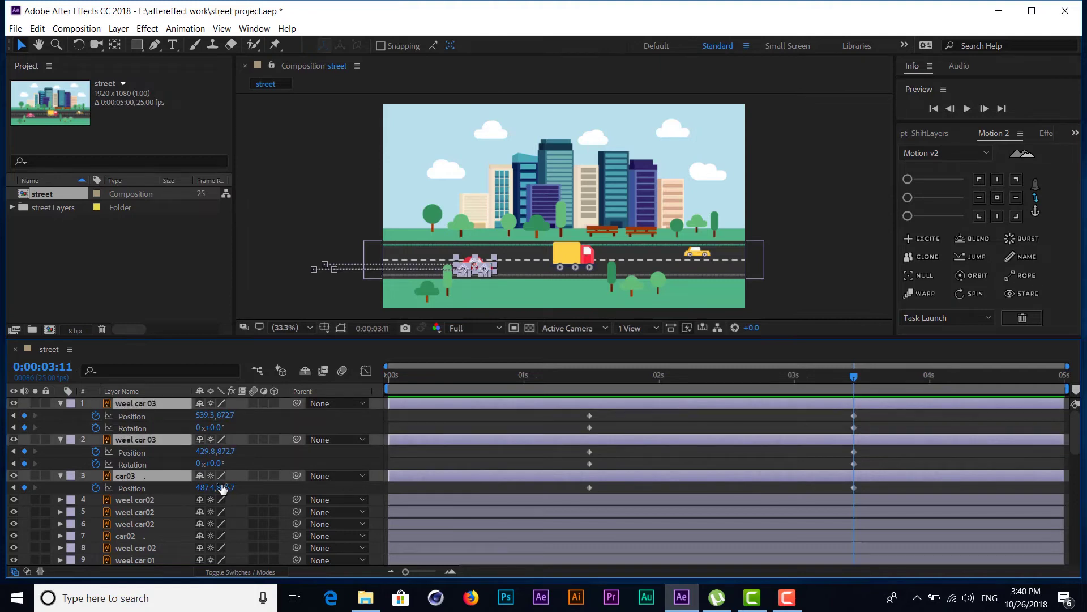
# Push the red car and wheels right to position 607.4,845.7 and select their keyframes.
pyautogui.moveTo(225, 489); pyautogui.dragTo(251, 488)
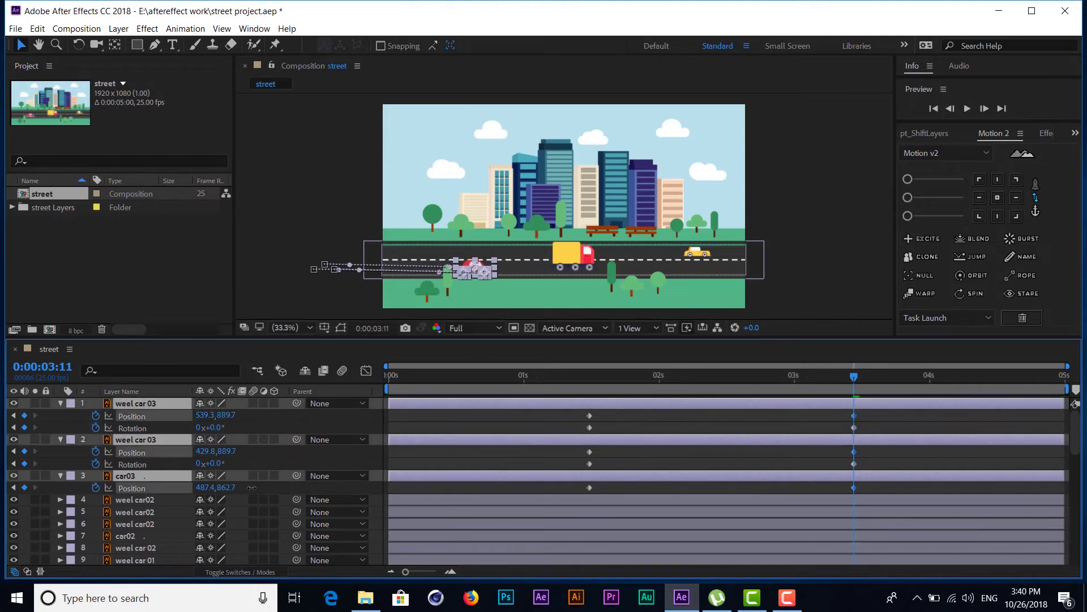
pyautogui.hotkey('ctrl', 'z')
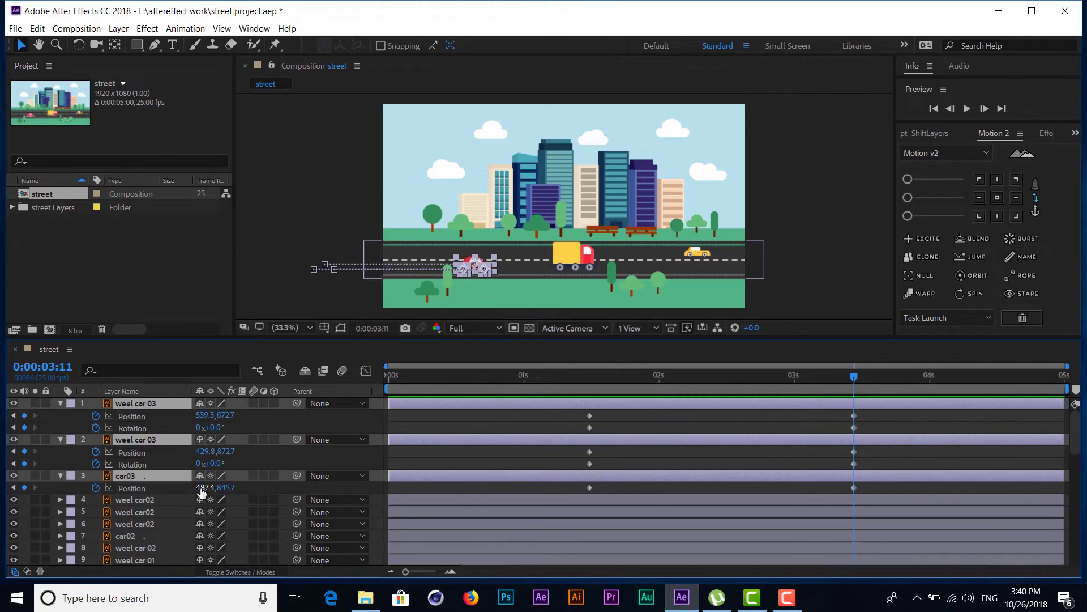
pyautogui.moveTo(202, 487); pyautogui.dragTo(280, 483)
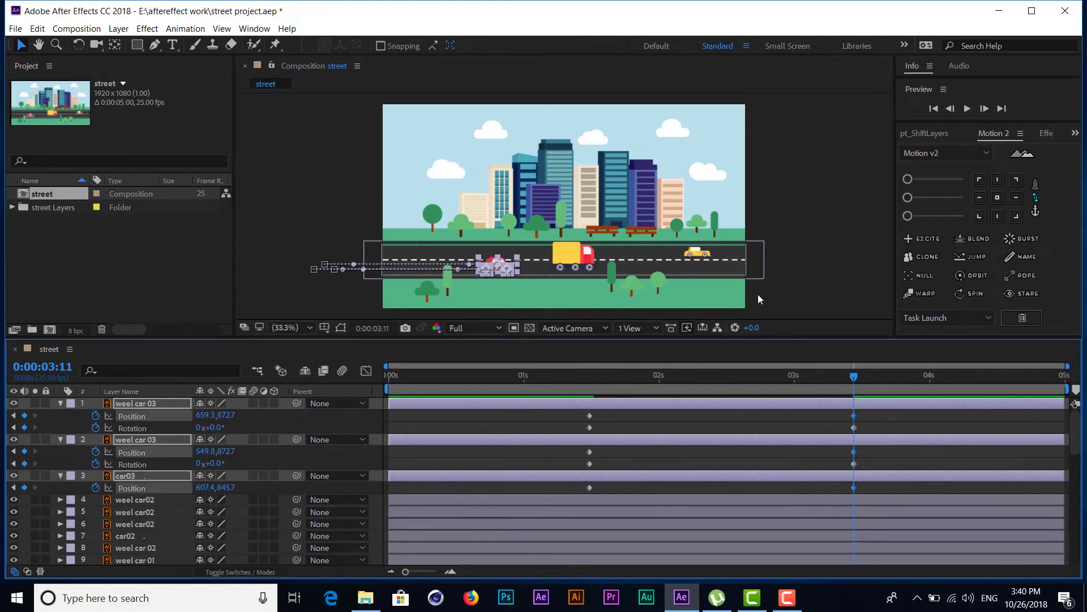
pyautogui.moveTo(872, 408); pyautogui.dragTo(524, 543)
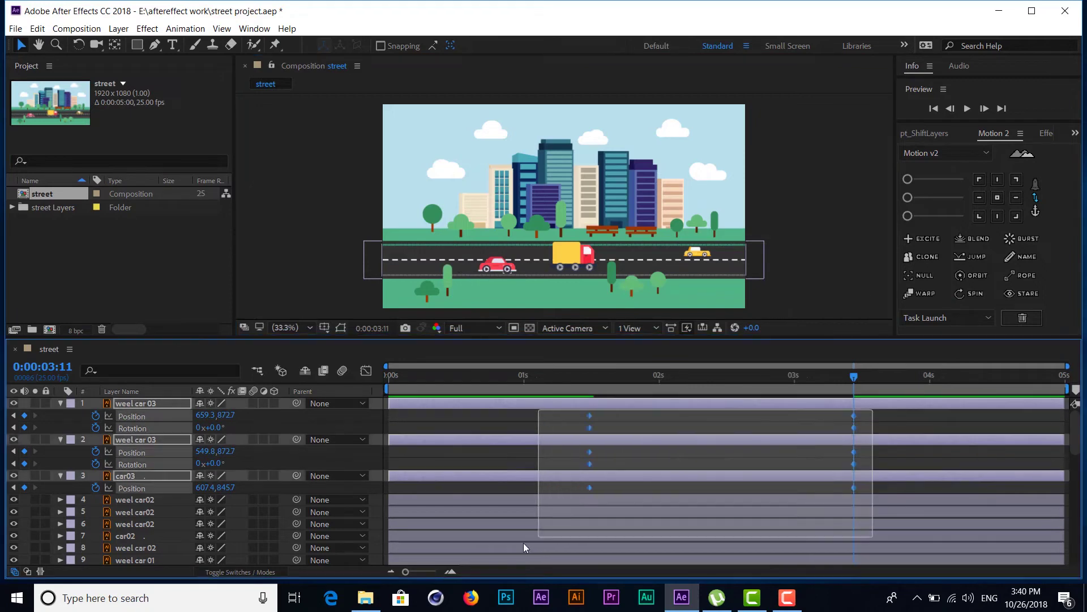
# Apply Easy Ease to the selected red car and wheel keyframes.
pyautogui.rightClick(593, 488)
pyautogui.moveTo(617, 481)
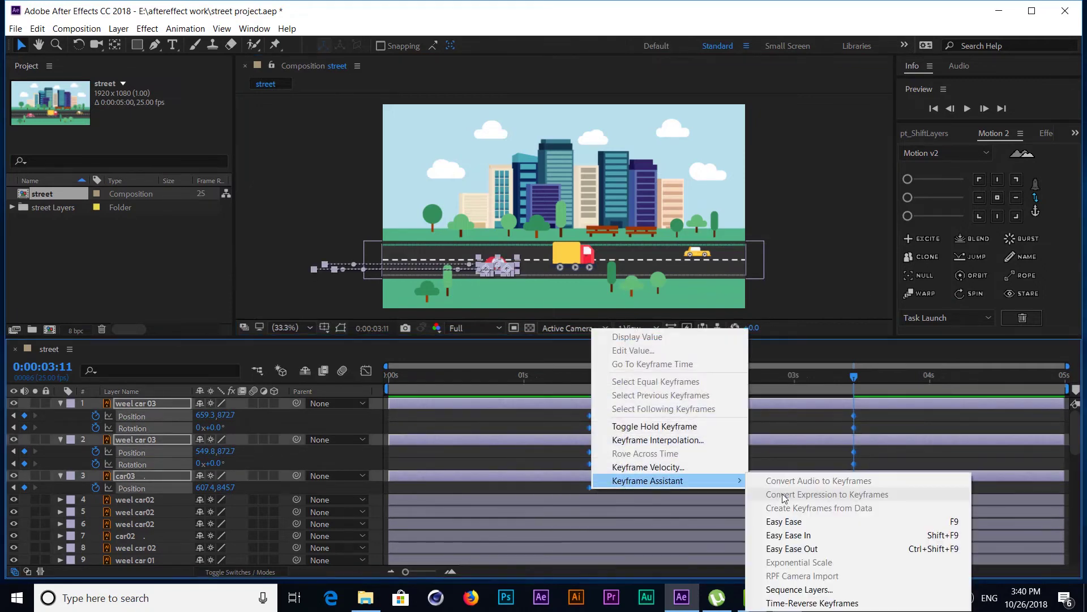
pyautogui.click(789, 522)
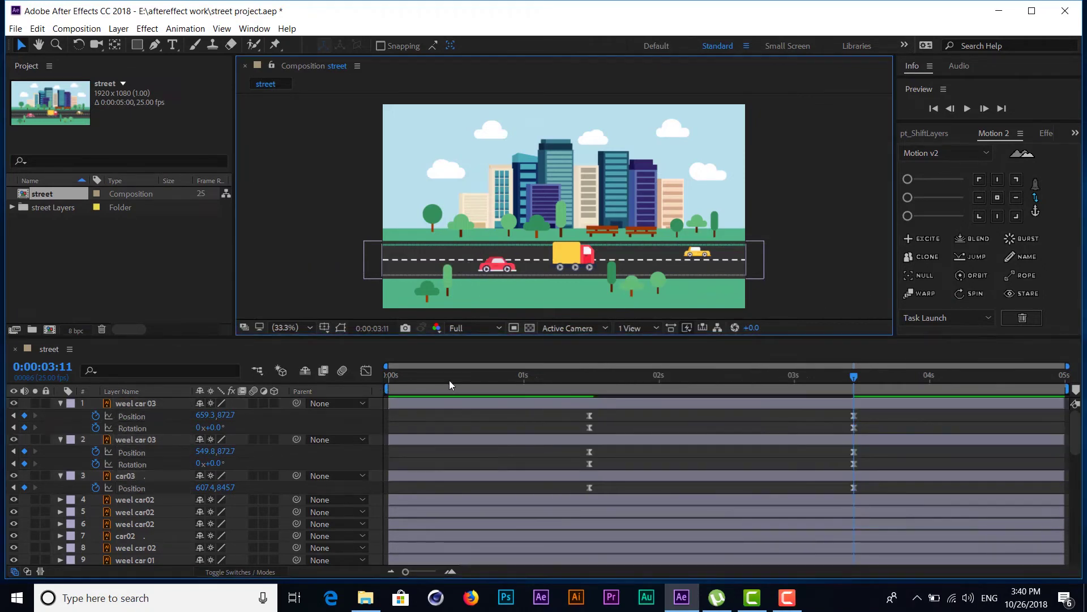
# Preview the animation from the start, stop at 2:16, and collapse a car03 wheel layer.
pyautogui.moveTo(450, 381); pyautogui.dragTo(373, 380)
pyautogui.click(366, 371)
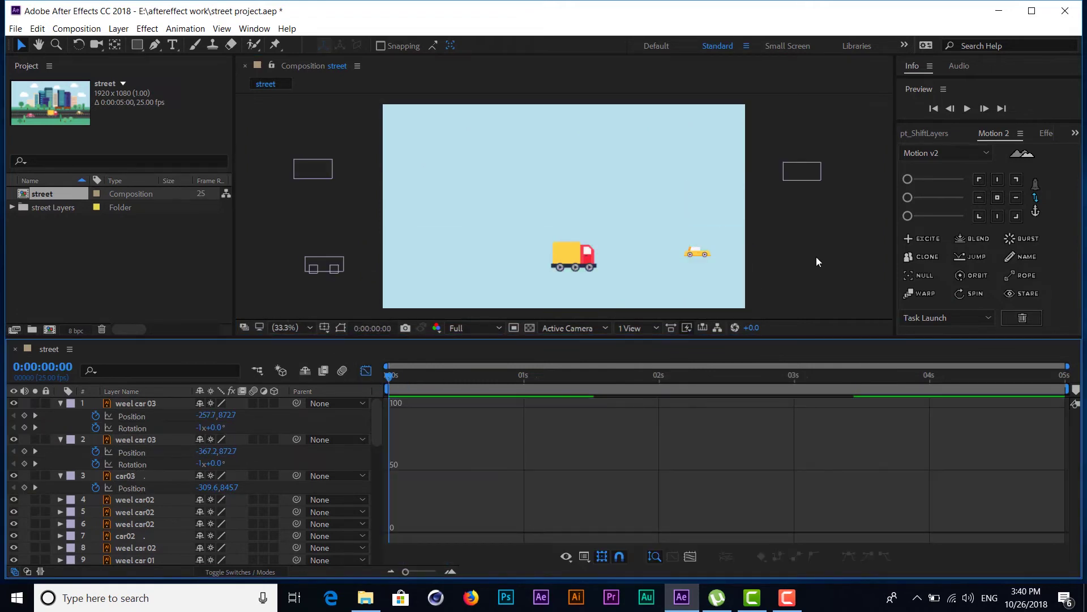
pyautogui.click(368, 373)
pyautogui.press('space')
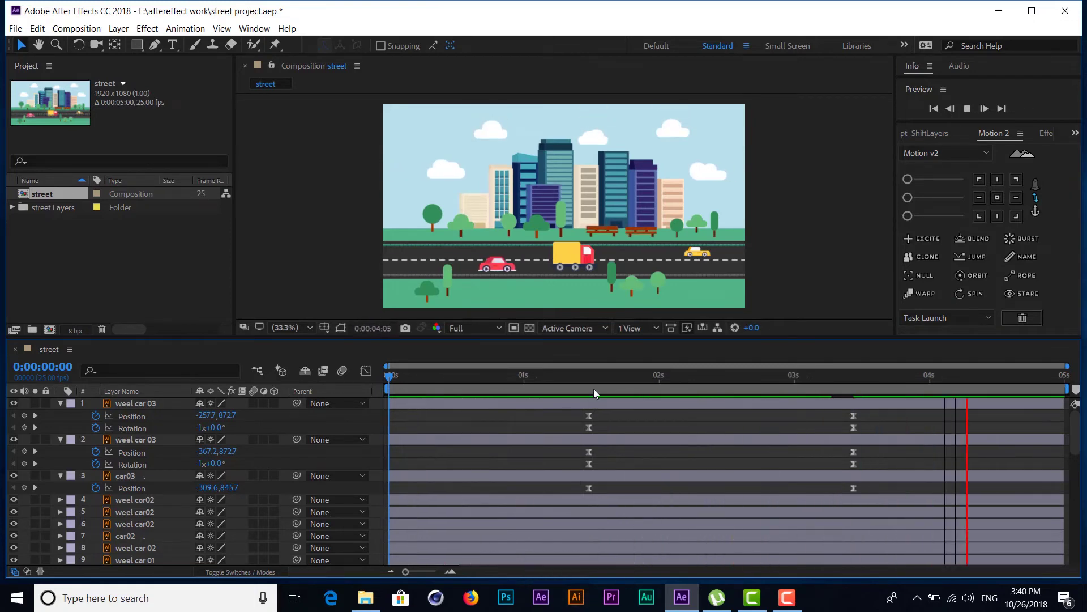
pyautogui.moveTo(614, 375); pyautogui.dragTo(748, 375)
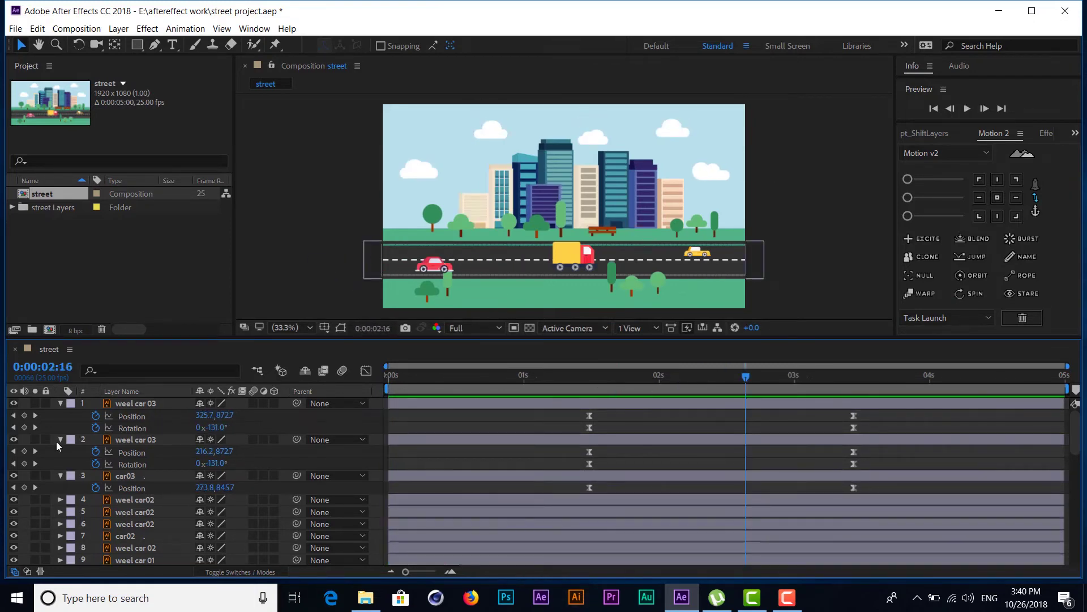
pyautogui.click(59, 403)
# Collapse the other car03 wheel layer and select the three weel car02 wheel layers.
pyautogui.click(60, 415)
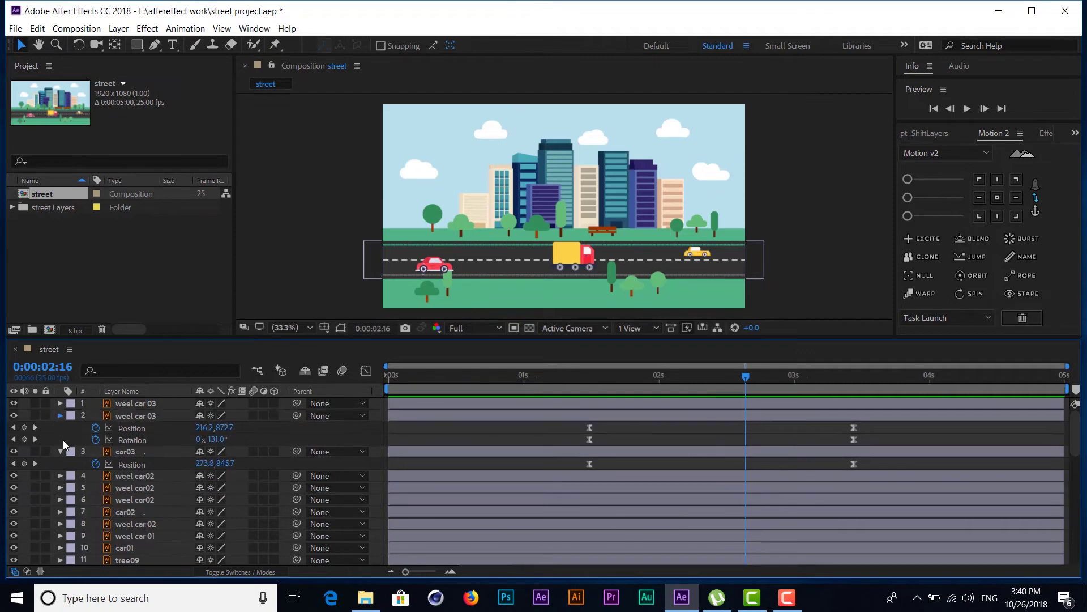
pyautogui.click(575, 259)
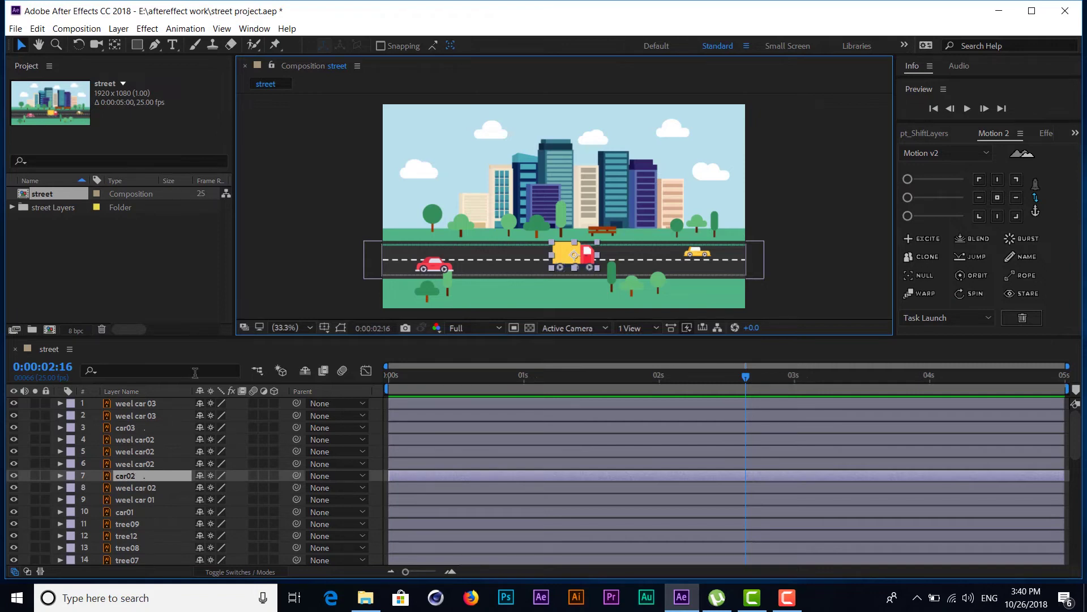
pyautogui.click(141, 439)
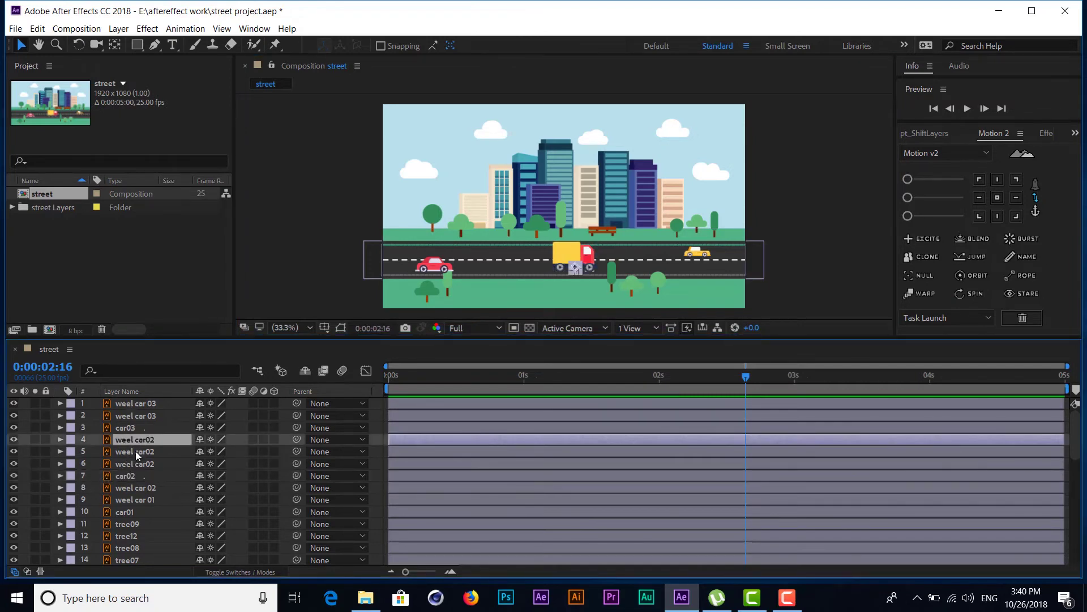
pyautogui.click(134, 450)
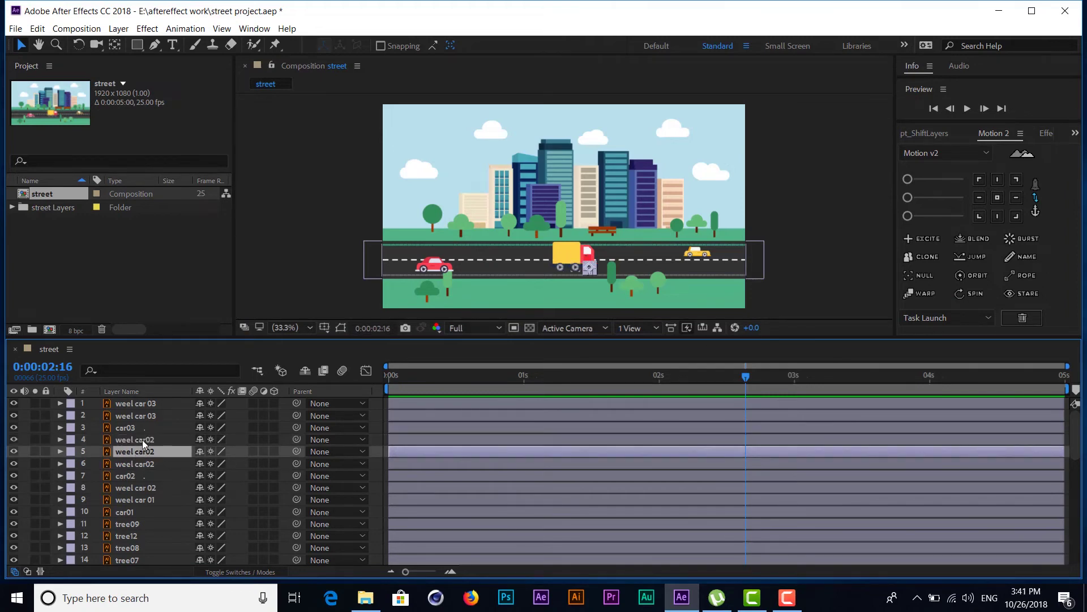
pyautogui.click(142, 439)
pyautogui.keyDown('ctrl'); pyautogui.click(138, 454); pyautogui.keyUp('ctrl')
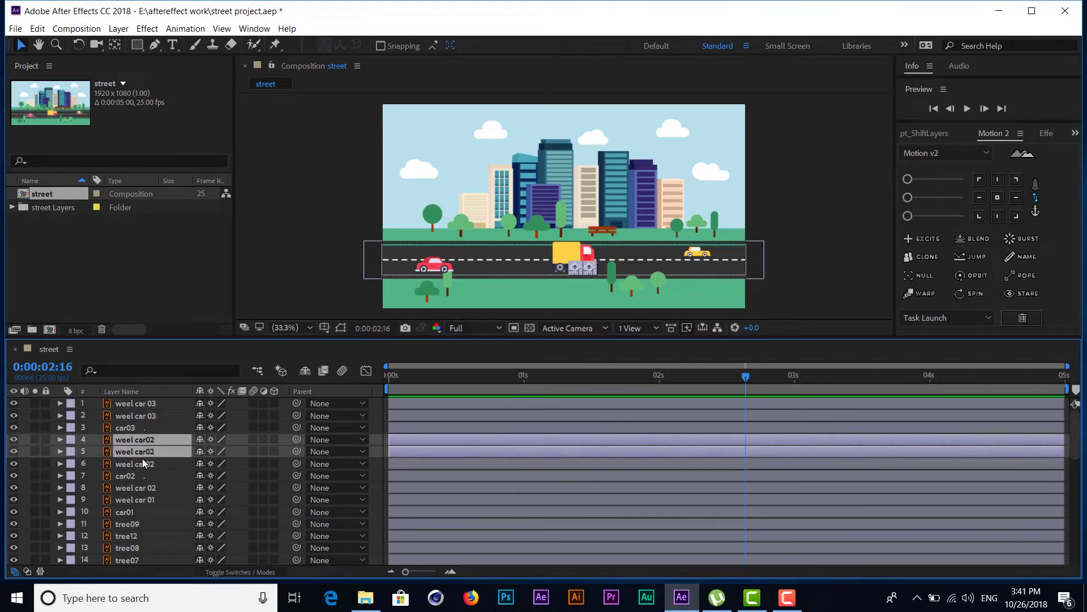
pyautogui.keyDown('ctrl'); pyautogui.click(131, 463); pyautogui.keyUp('ctrl')
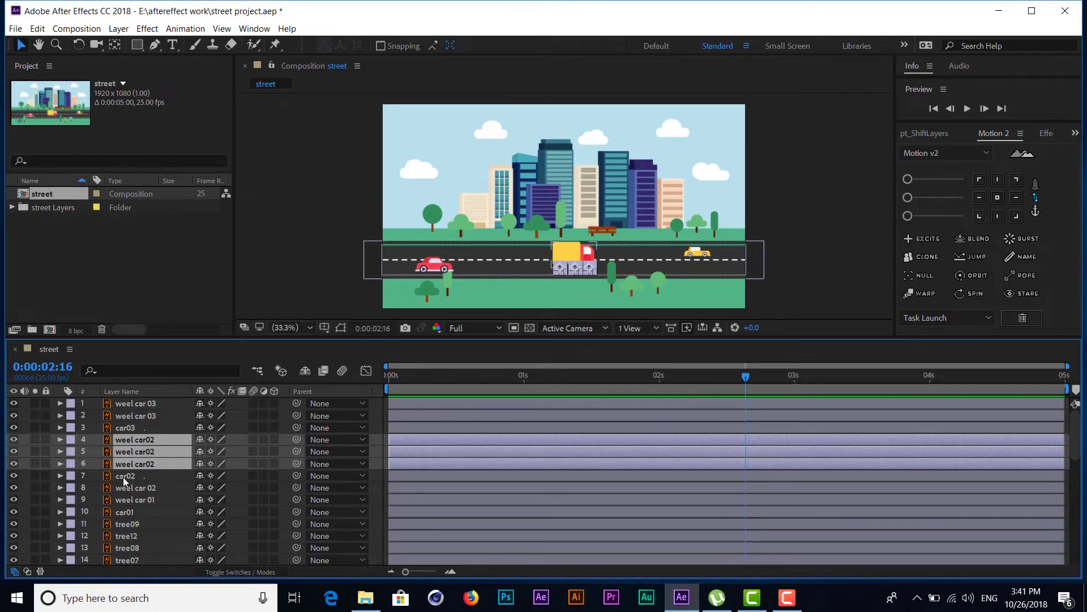
# Reselect the three truck wheel layers and pickwhip their parent to car02.
pyautogui.click(127, 477)
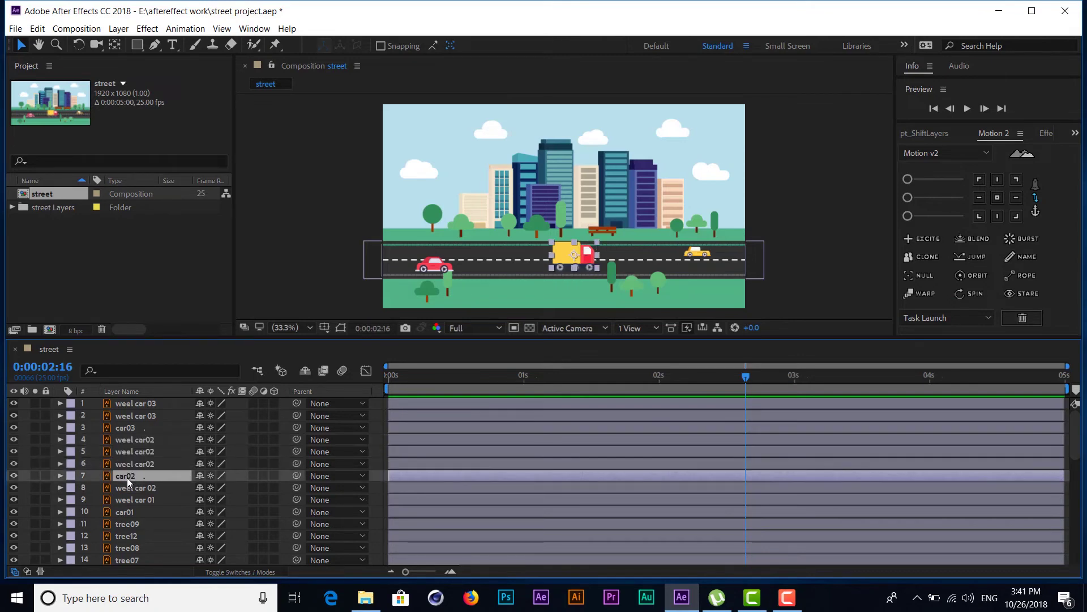
pyautogui.click(141, 438)
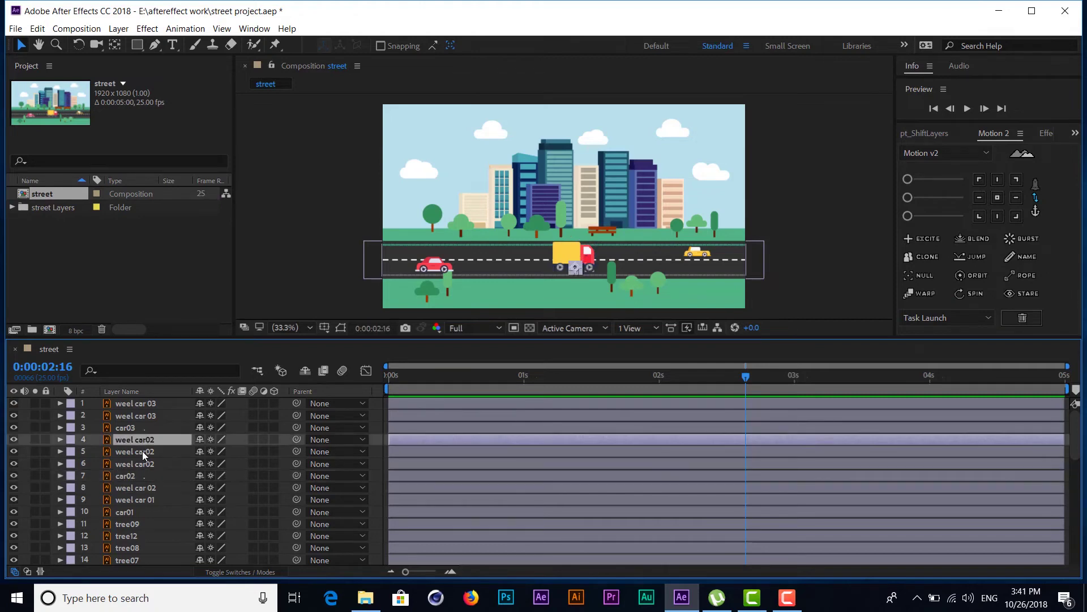
pyautogui.keyDown('shift'); pyautogui.click(141, 451); pyautogui.keyUp('shift')
pyautogui.keyDown('shift'); pyautogui.click(142, 464); pyautogui.keyUp('shift')
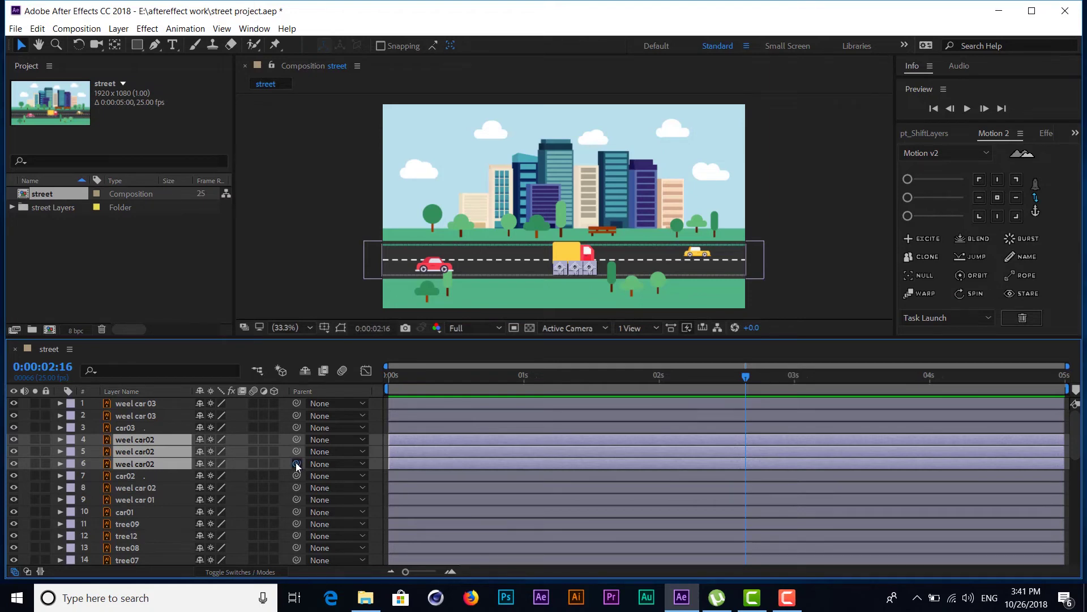
pyautogui.moveTo(296, 465); pyautogui.dragTo(122, 481)
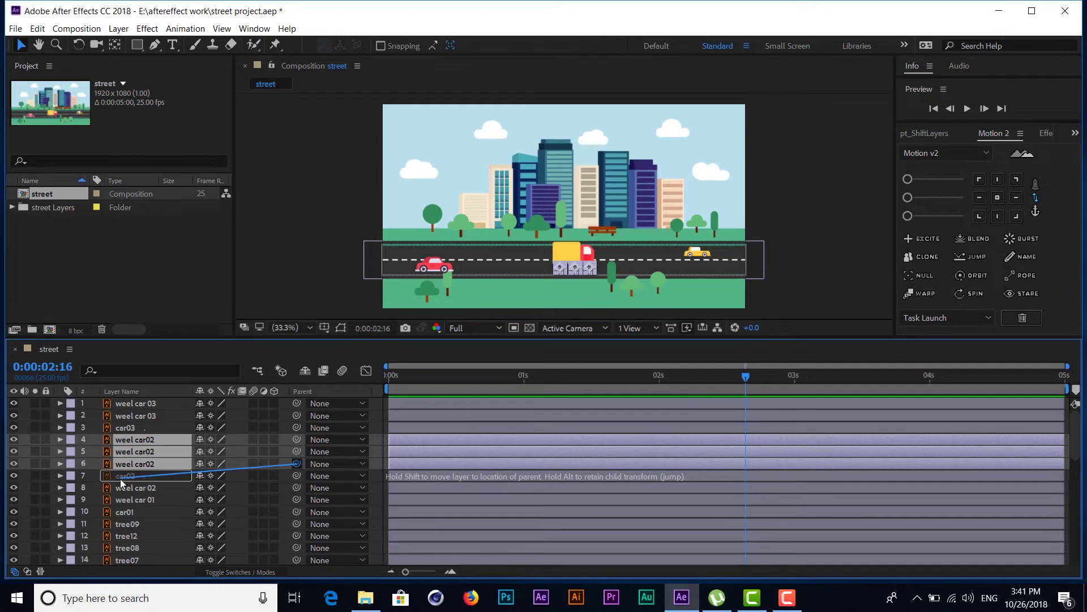
pyautogui.moveTo(120, 478); pyautogui.dragTo(120, 478)
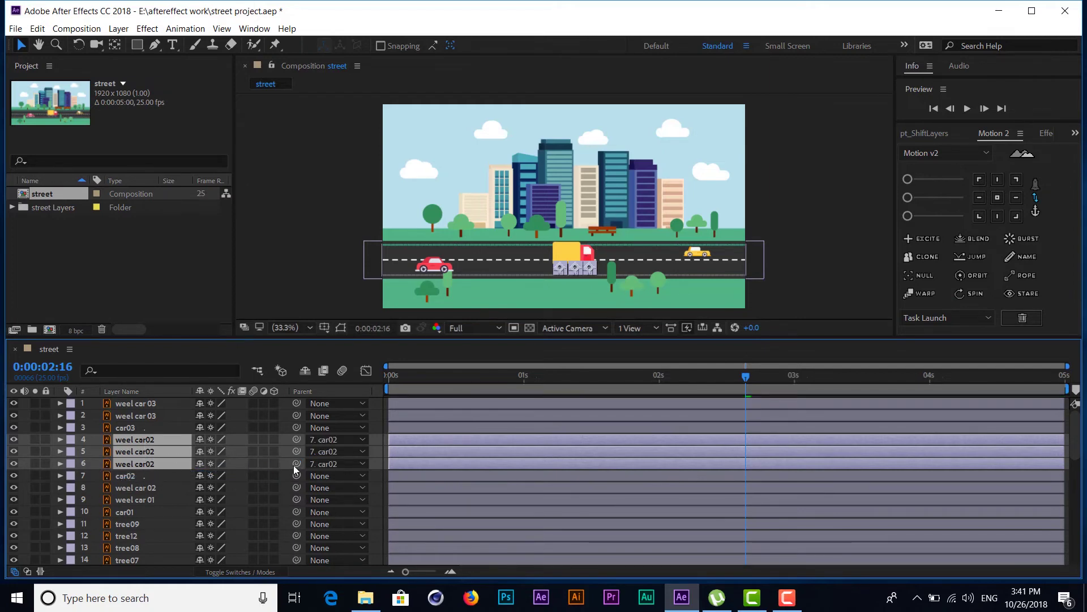
pyautogui.moveTo(297, 464); pyautogui.dragTo(119, 477)
# Reveal car02's Position and the three truck wheels' Rotation properties.
pyautogui.click(119, 477)
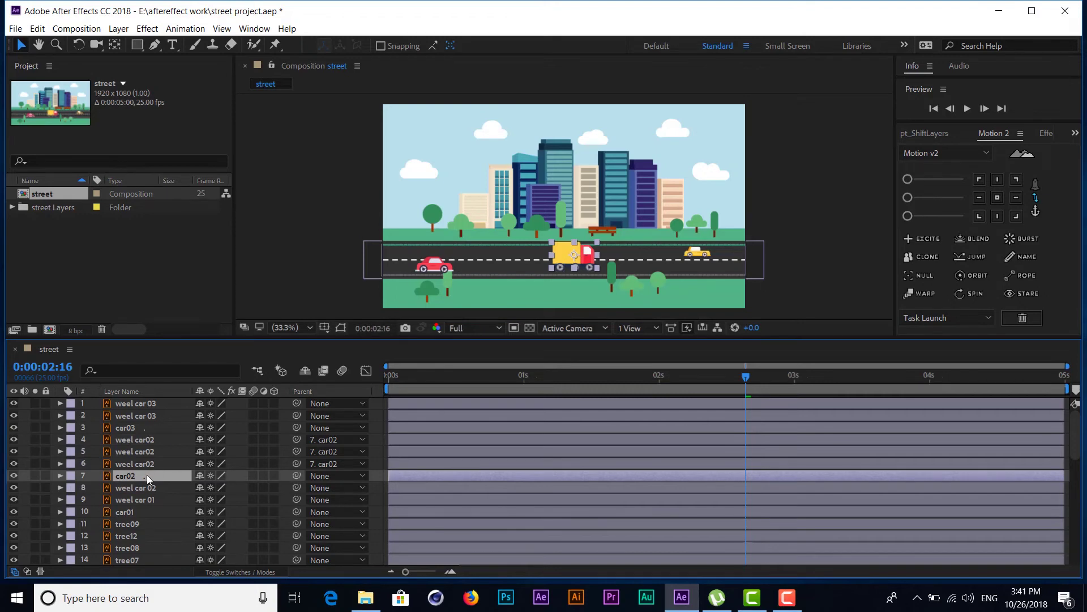
pyautogui.press('p')
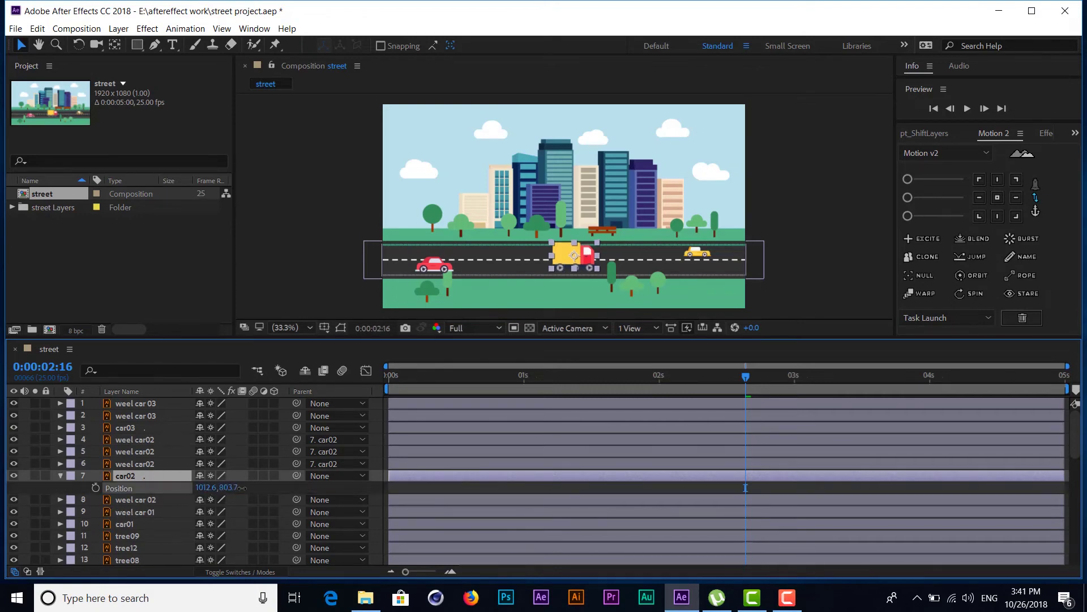
pyautogui.moveTo(242, 487)
pyautogui.mouseDown()
pyautogui.moveTo(201, 495)
pyautogui.moveTo(373, 505)
pyautogui.moveTo(103, 513)
pyautogui.mouseUp()
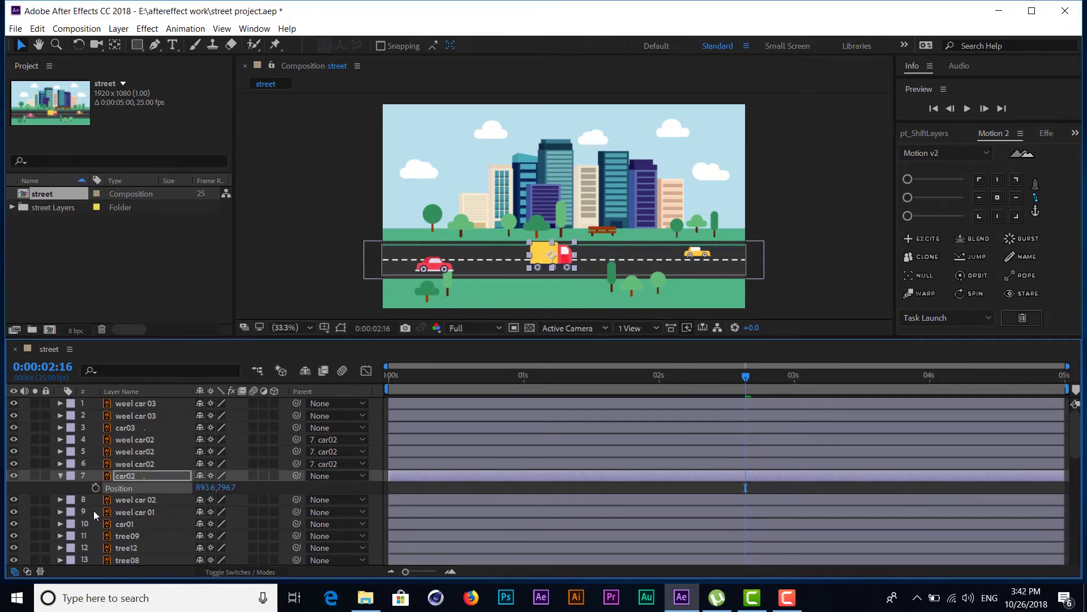
pyautogui.hotkey('ctrl', 'z')
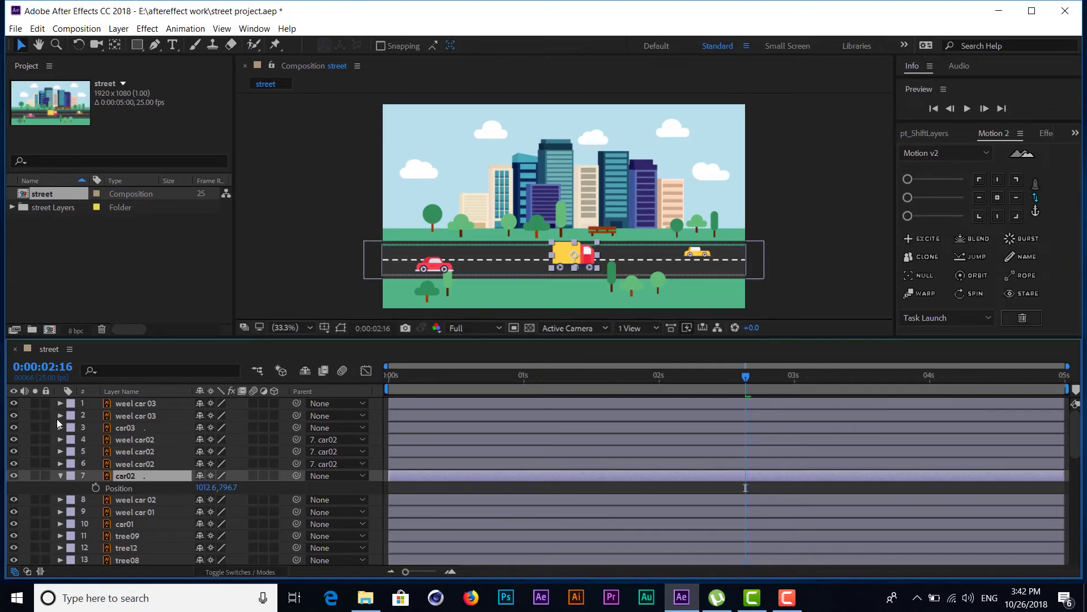
pyautogui.click(127, 464)
pyautogui.keyDown('ctrl'); pyautogui.click(127, 452); pyautogui.keyUp('ctrl')
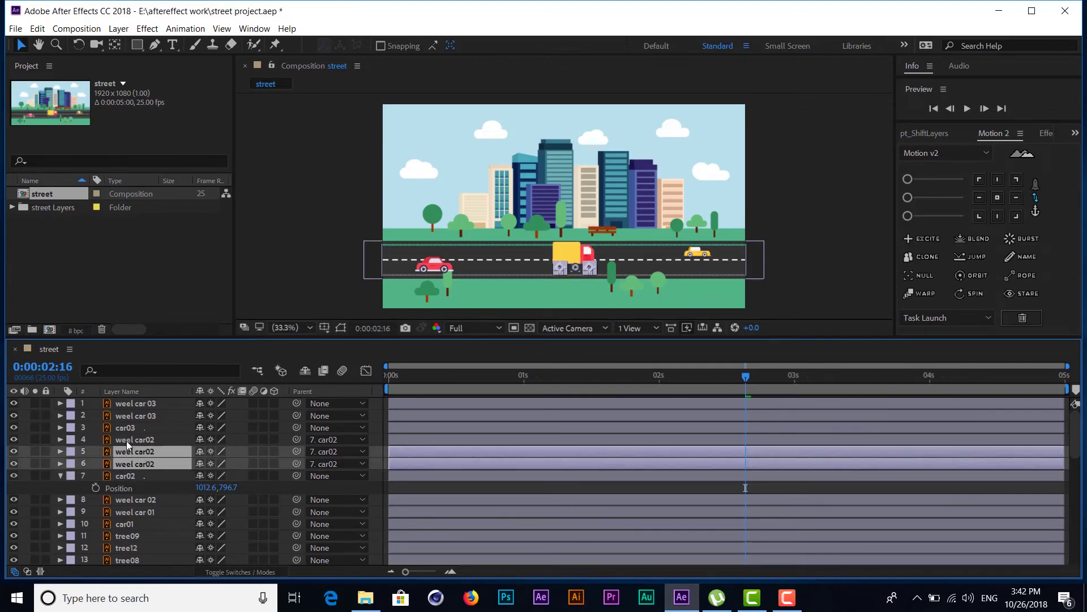
pyautogui.keyDown('ctrl'); pyautogui.click(127, 440); pyautogui.keyUp('ctrl')
pyautogui.press('r')
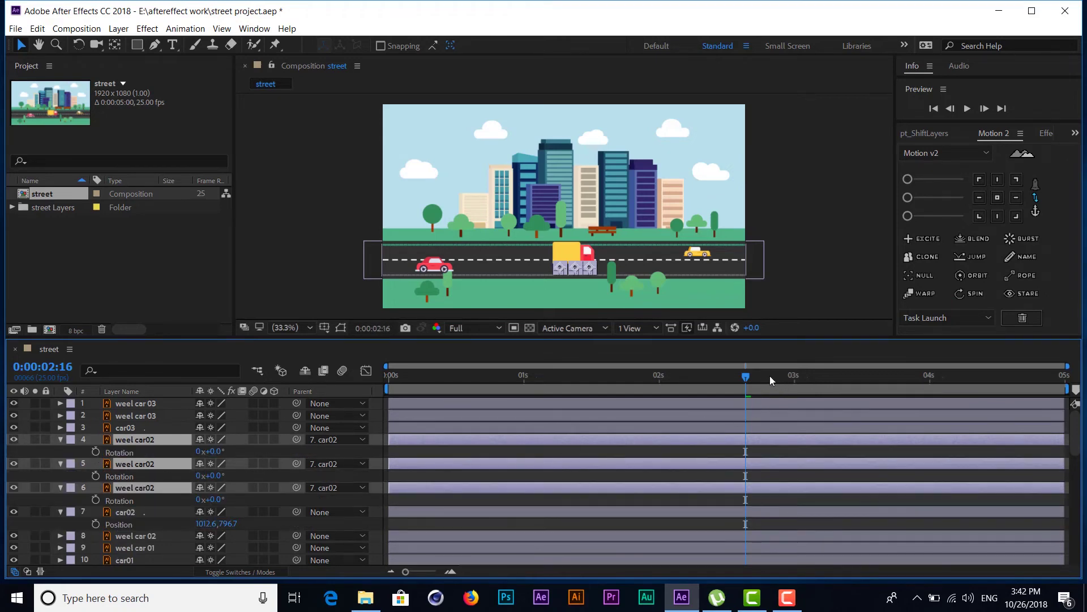
# Keyframe wheel rotation and truck position at 3:00, then place the truck off-screen left at 2:00.
pyautogui.moveTo(766, 376); pyautogui.dragTo(794, 386)
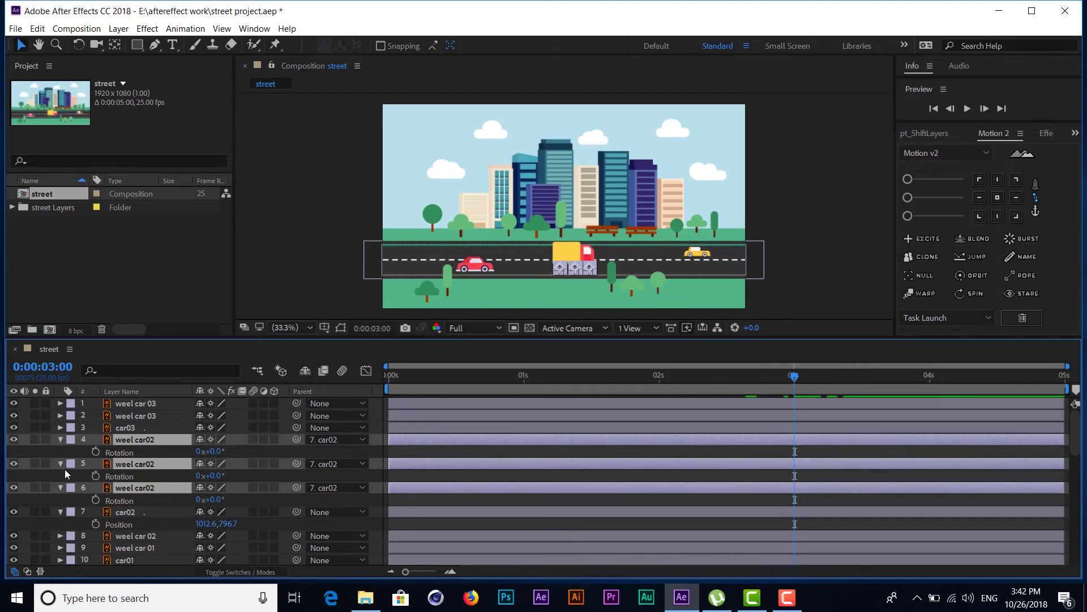
pyautogui.click(96, 452)
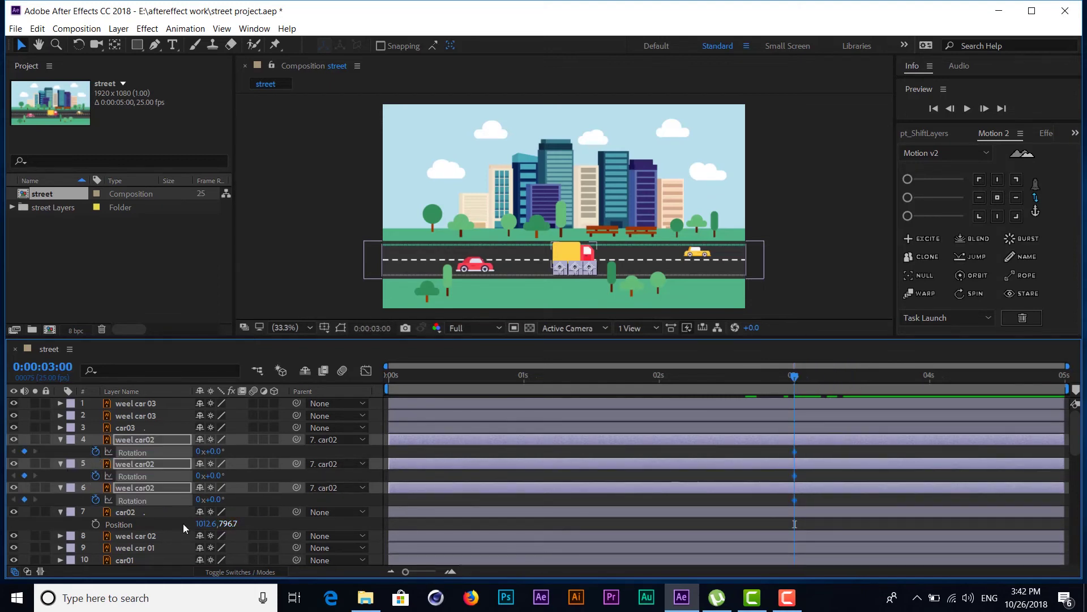
pyautogui.click(96, 524)
pyautogui.moveTo(726, 380); pyautogui.dragTo(662, 377)
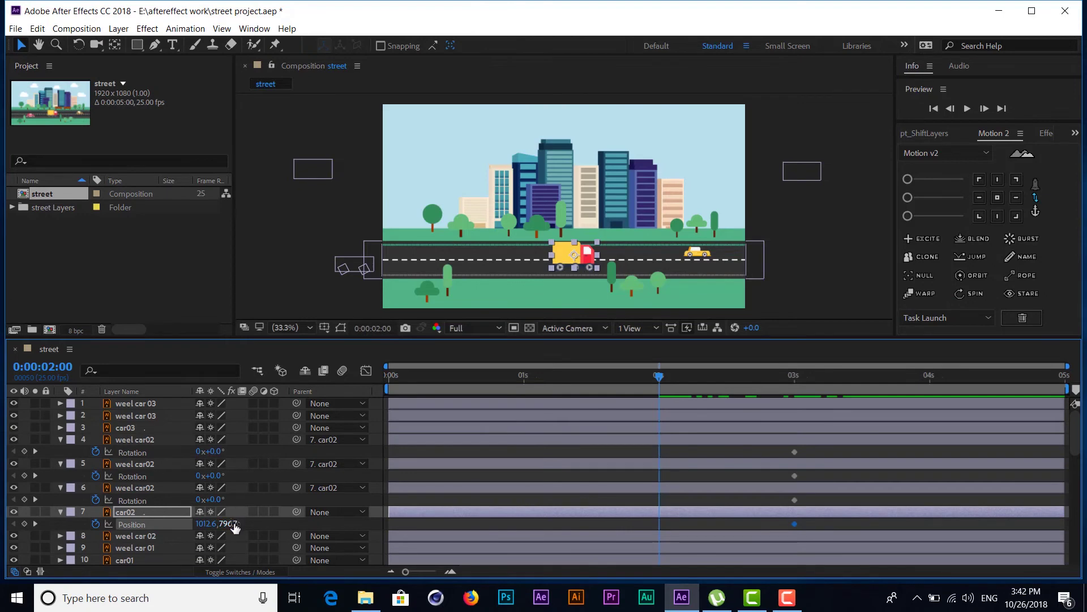
pyautogui.moveTo(227, 524); pyautogui.dragTo(79, 537)
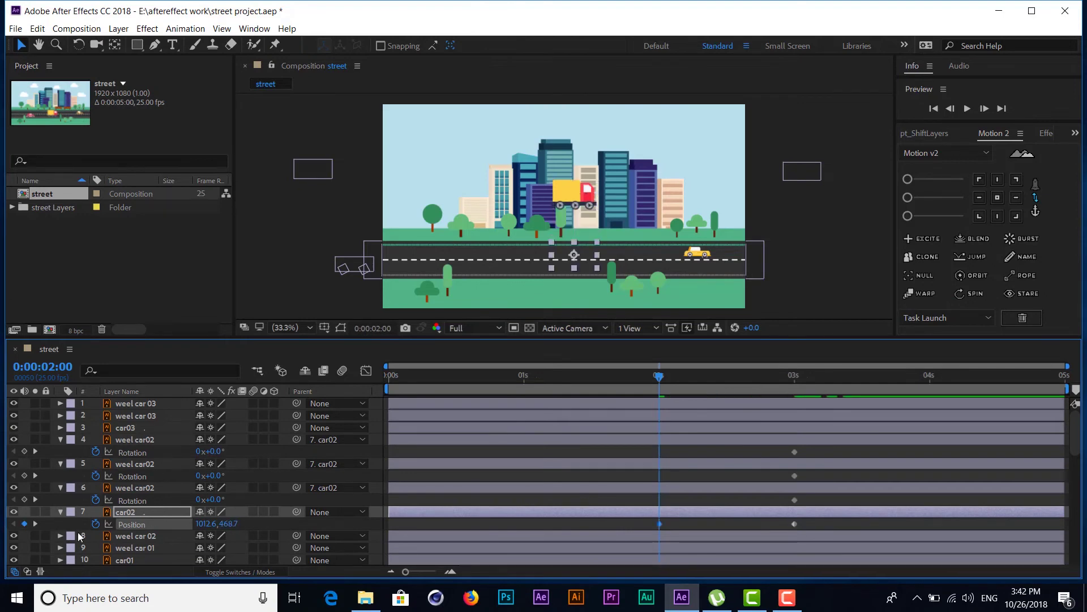
pyautogui.hotkey('ctrl', 'z')
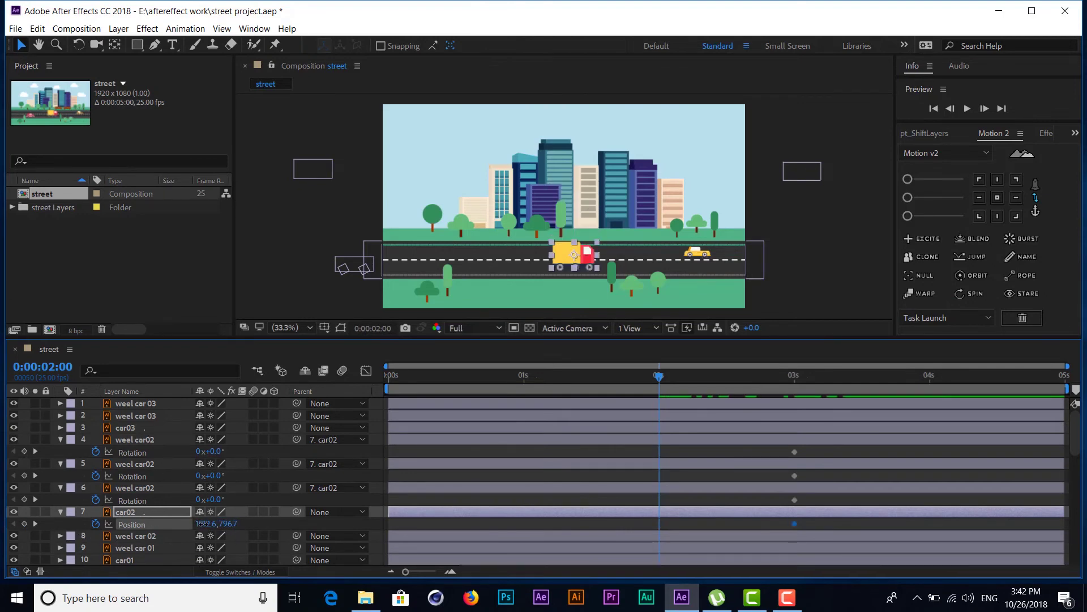
pyautogui.moveTo(205, 525)
pyautogui.mouseDown()
pyautogui.moveTo(83, 531)
pyautogui.moveTo(121, 532)
pyautogui.mouseUp()
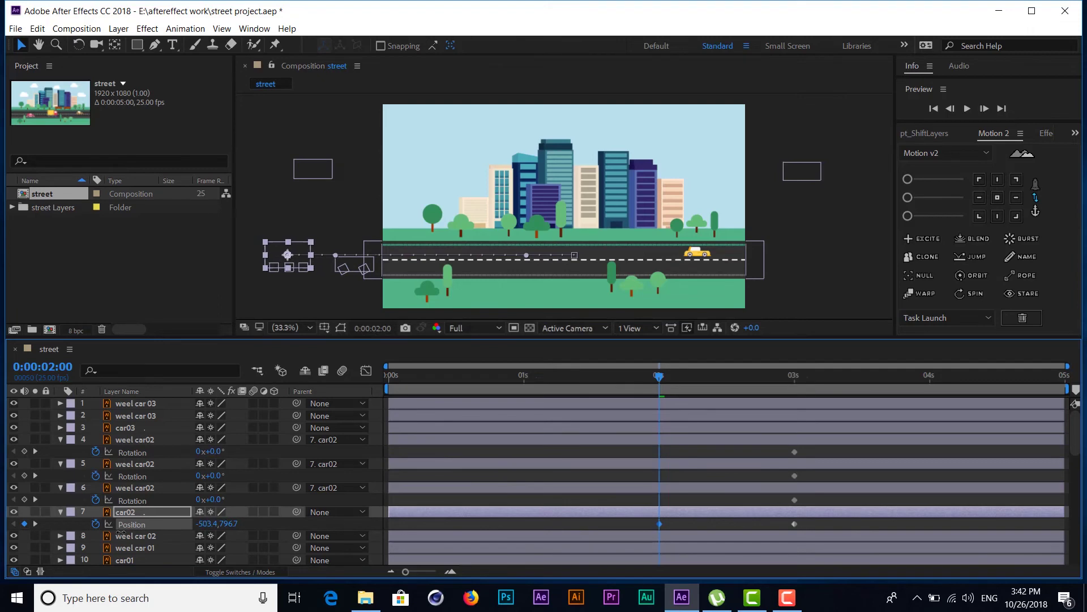
pyautogui.click(198, 452)
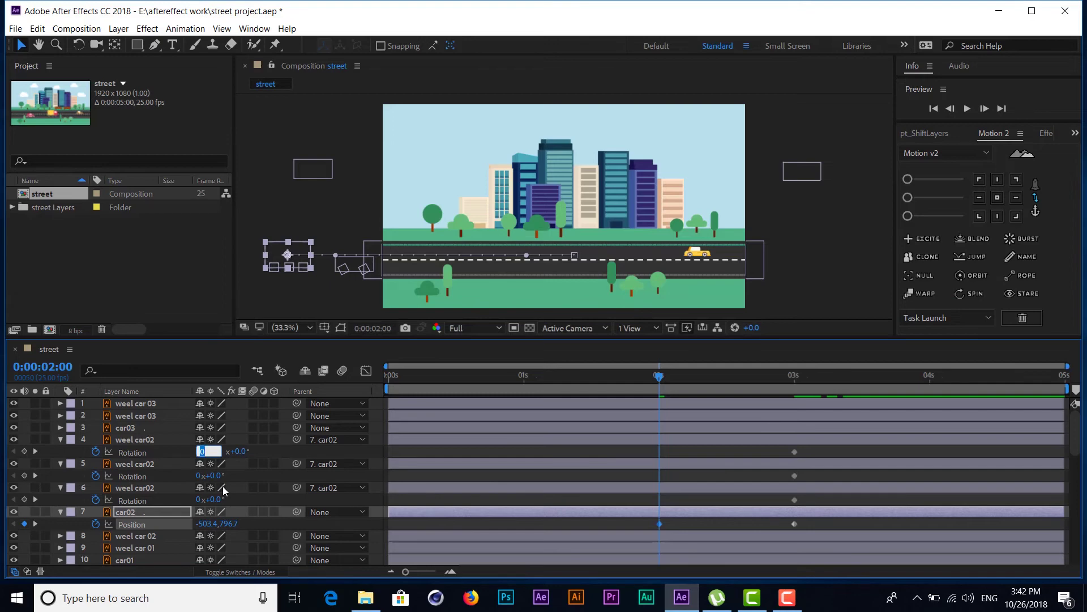
# Set each of the three truck wheels' rotation to -1 revolution at 2:00, then preview.
pyautogui.write('-1')
pyautogui.press('Return')
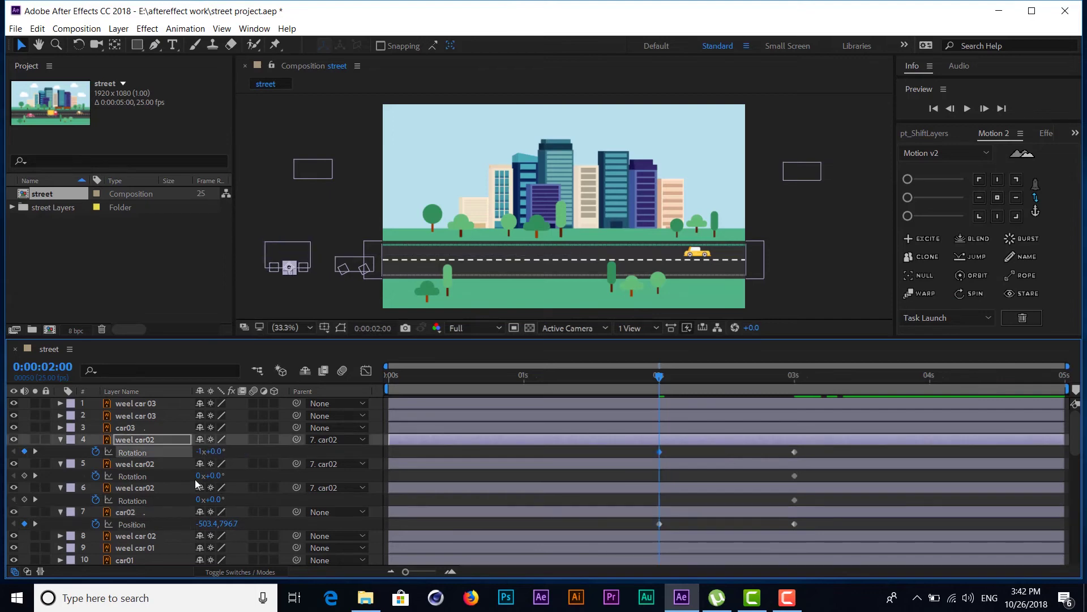
pyautogui.click(199, 475)
pyautogui.write('-1')
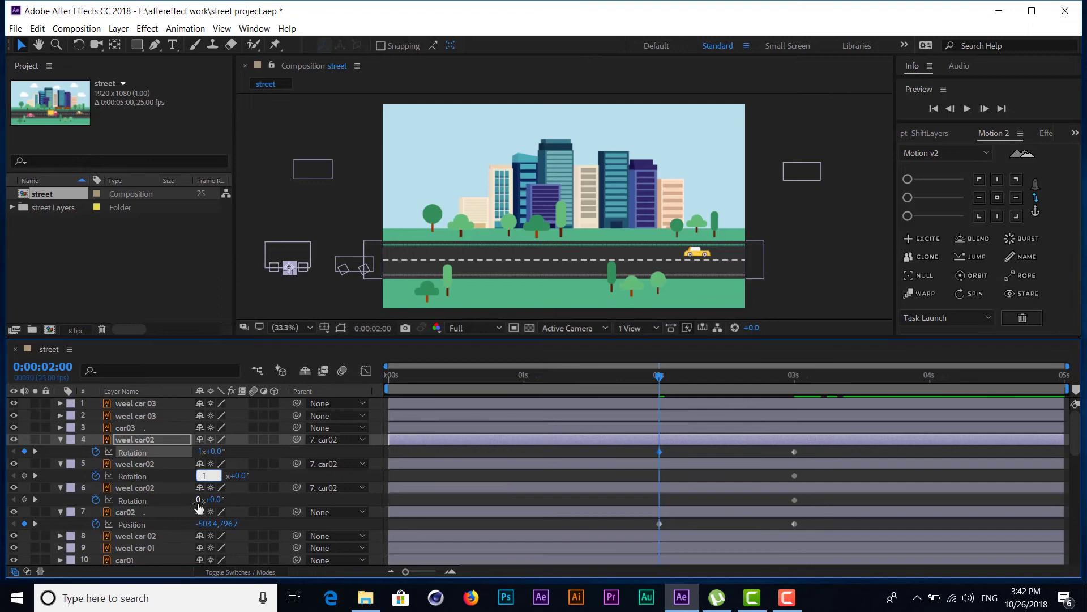
pyautogui.click(199, 500)
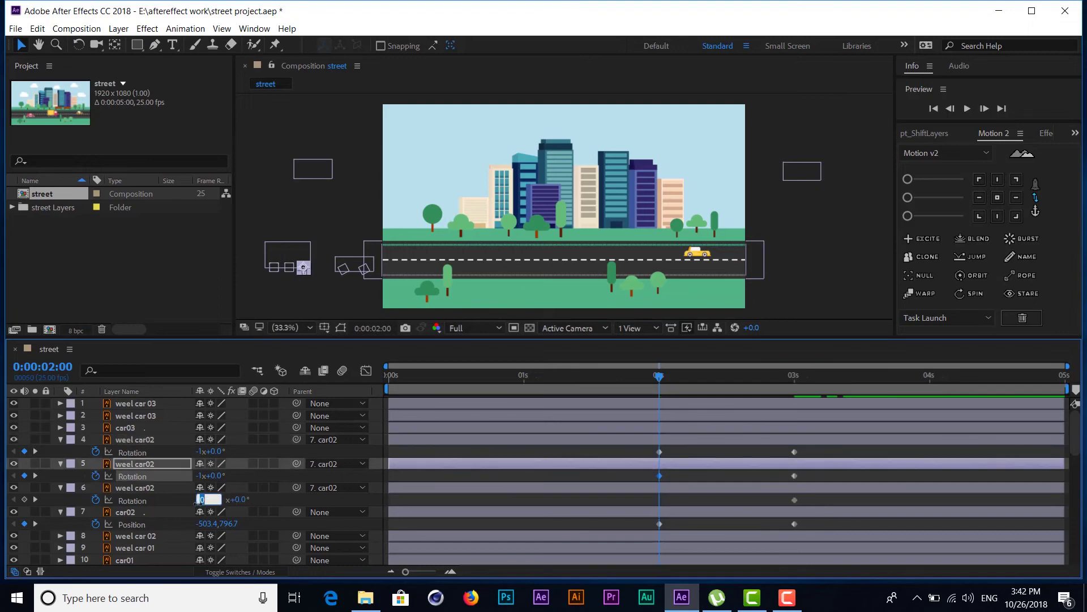
pyautogui.write('-')
pyautogui.write('1')
pyautogui.click(423, 489)
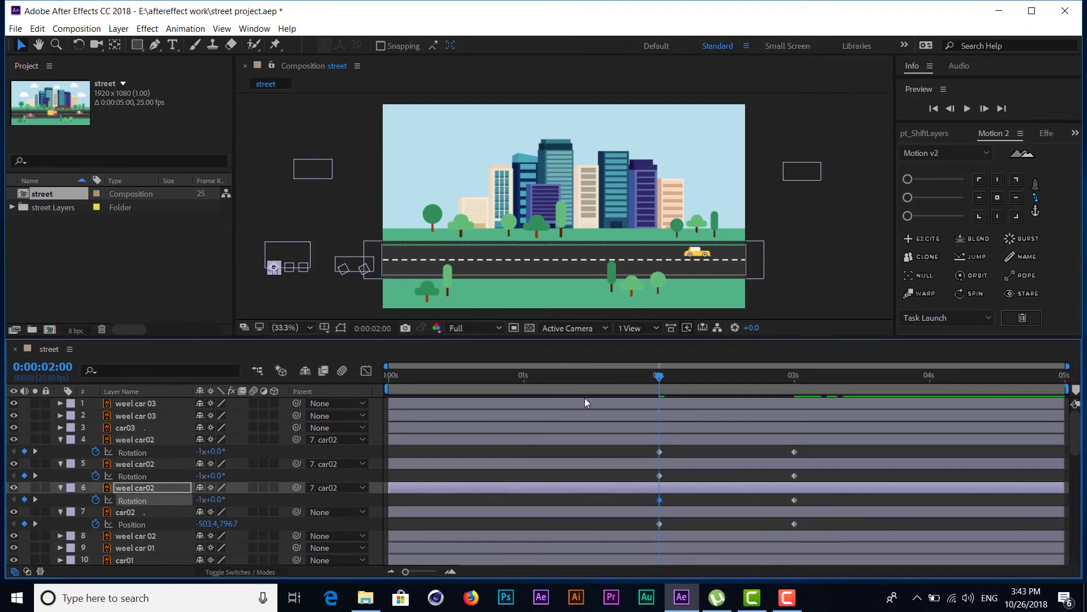
pyautogui.press('space')
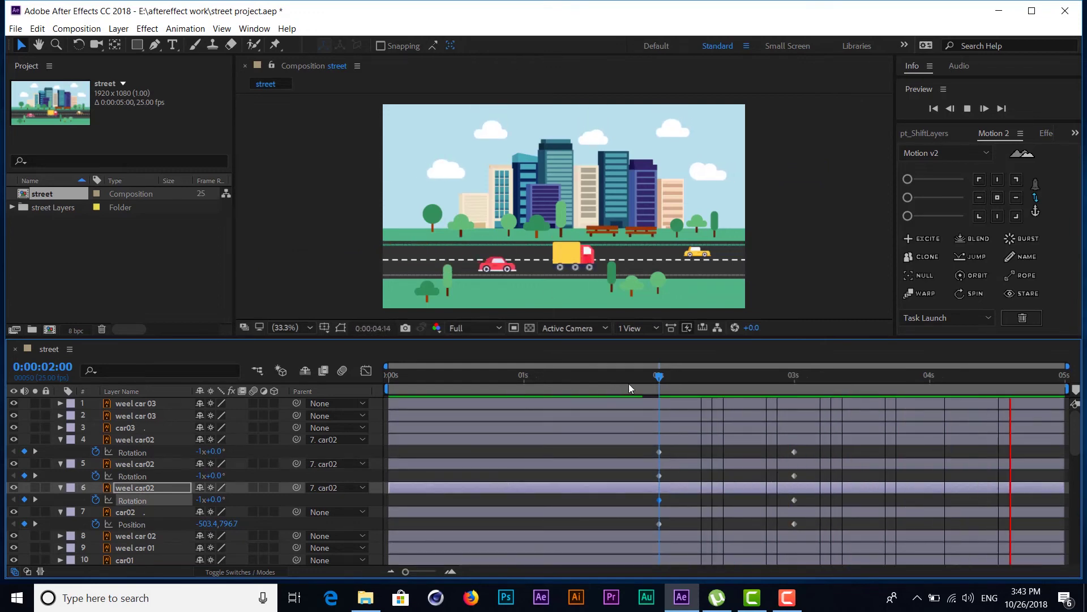
pyautogui.moveTo(657, 379)
pyautogui.mouseDown()
pyautogui.moveTo(583, 379)
pyautogui.moveTo(795, 384)
pyautogui.mouseUp()
pyautogui.click(658, 383)
pyautogui.click(665, 380)
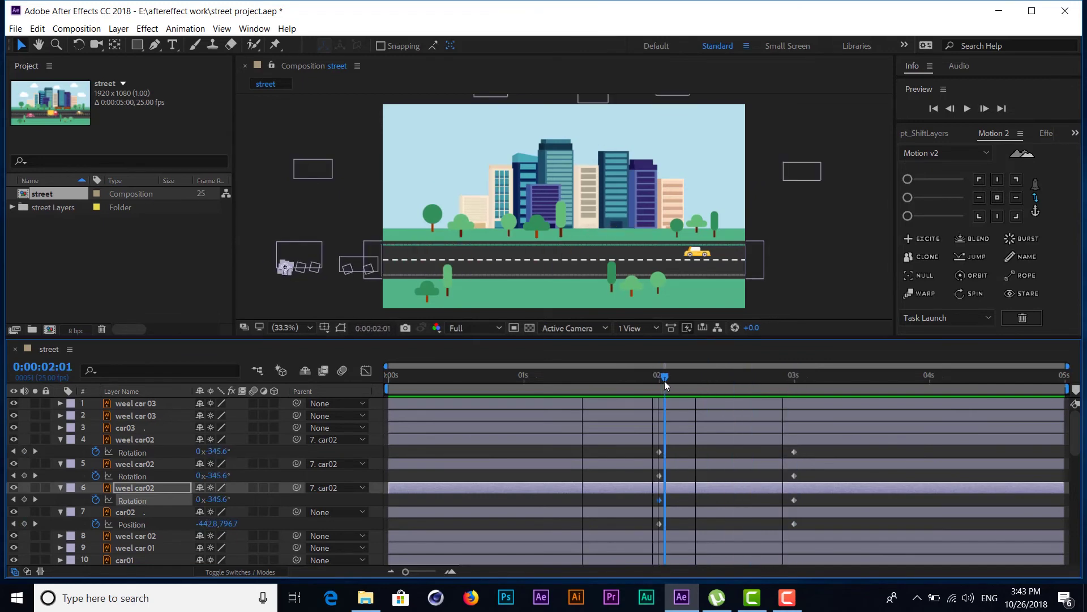
pyautogui.click(793, 285)
pyautogui.moveTo(669, 375); pyautogui.dragTo(729, 390)
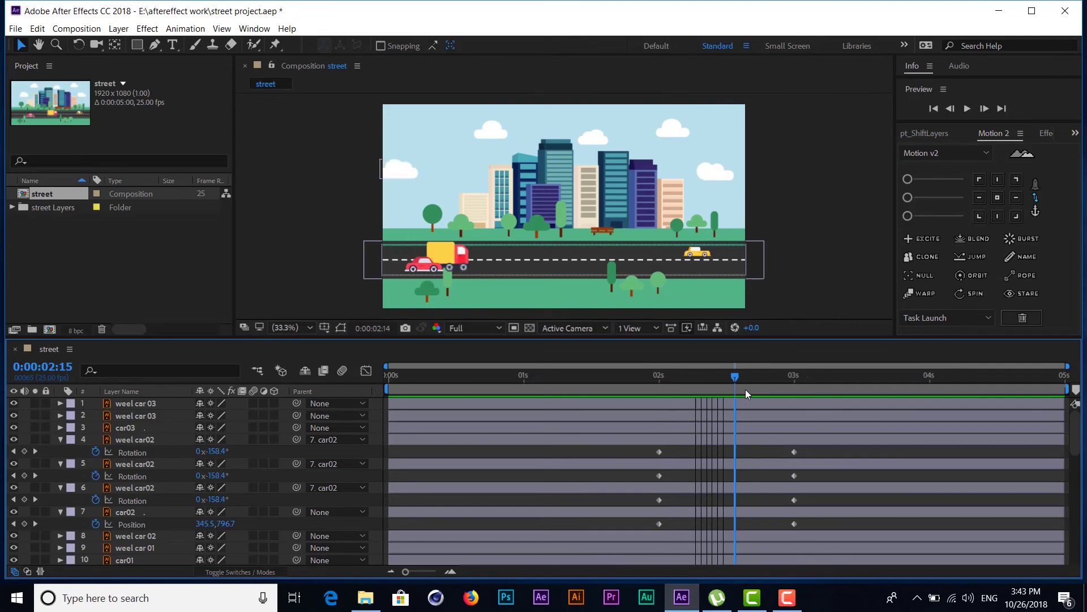
pyautogui.moveTo(729, 390); pyautogui.dragTo(600, 394)
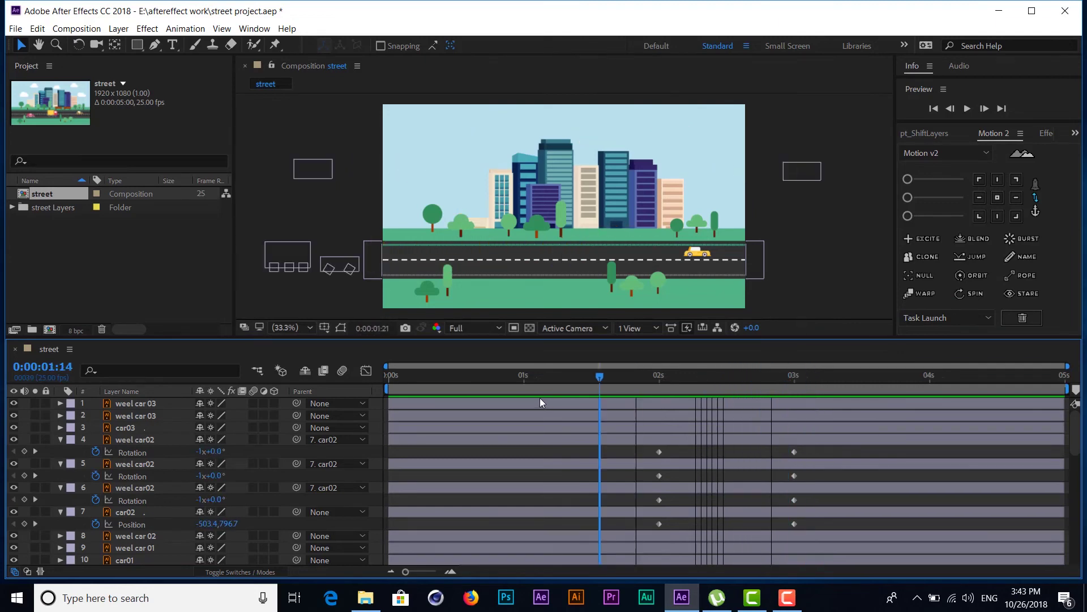
pyautogui.click(794, 397)
pyautogui.moveTo(840, 440); pyautogui.dragTo(634, 536)
pyautogui.hotkey('ctrl', 'z')
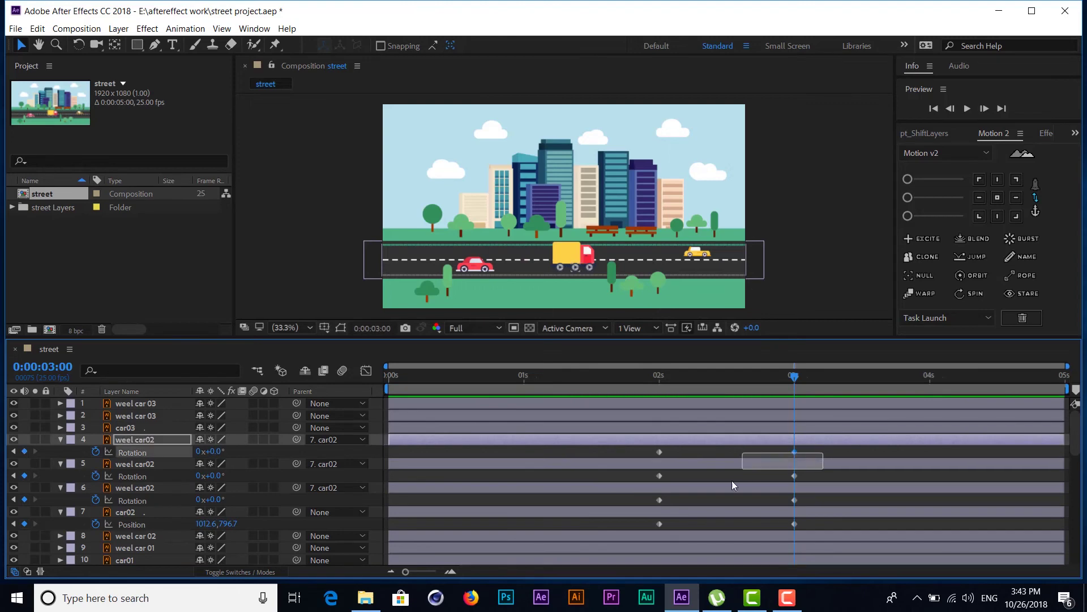
# Apply Easy Ease to the truck's keyframes and preview the animation from the start.
pyautogui.rightClick(658, 526)
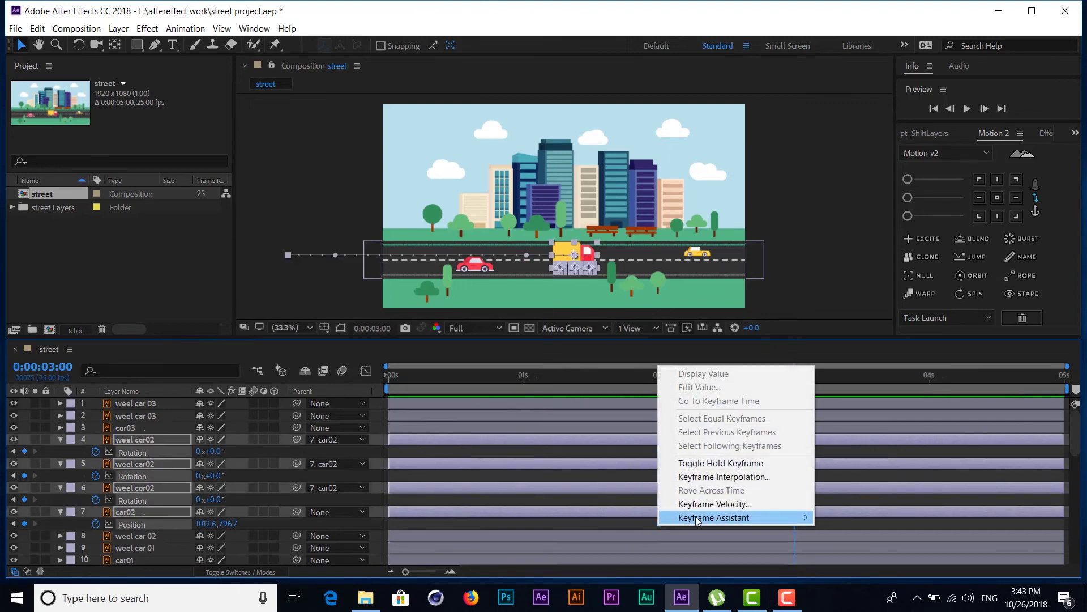
pyautogui.moveTo(729, 515)
pyautogui.click(849, 436)
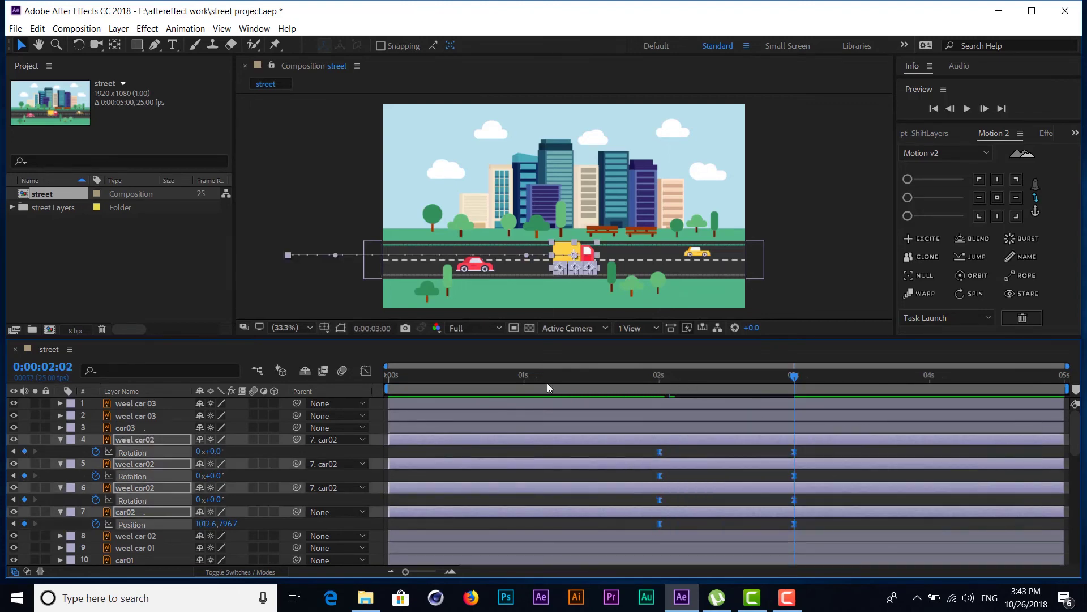
pyautogui.moveTo(547, 383); pyautogui.dragTo(389, 383)
pyautogui.press('space')
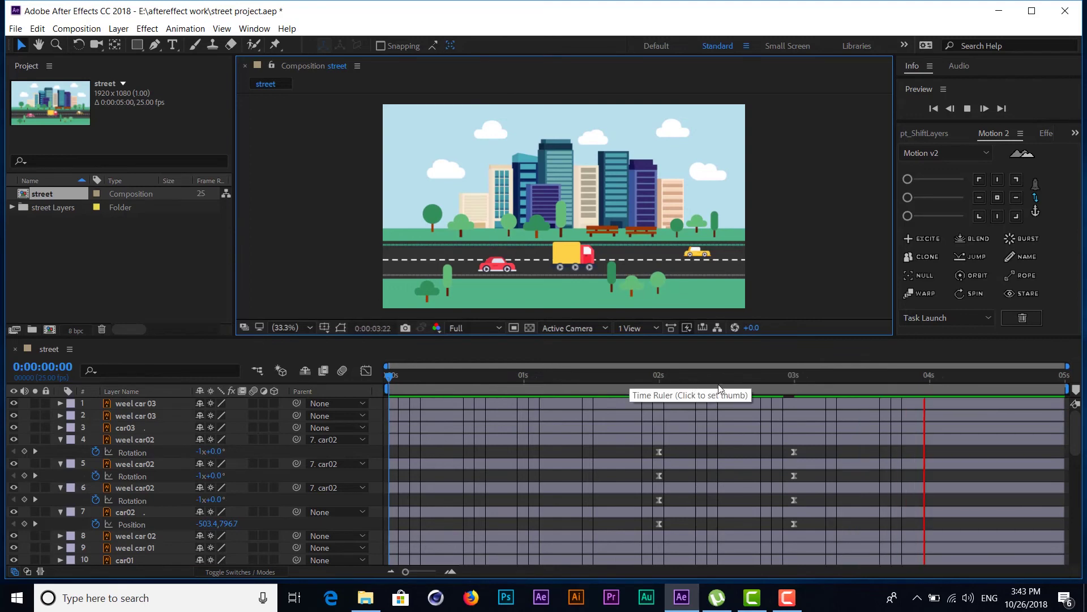
pyautogui.moveTo(718, 378); pyautogui.dragTo(816, 379)
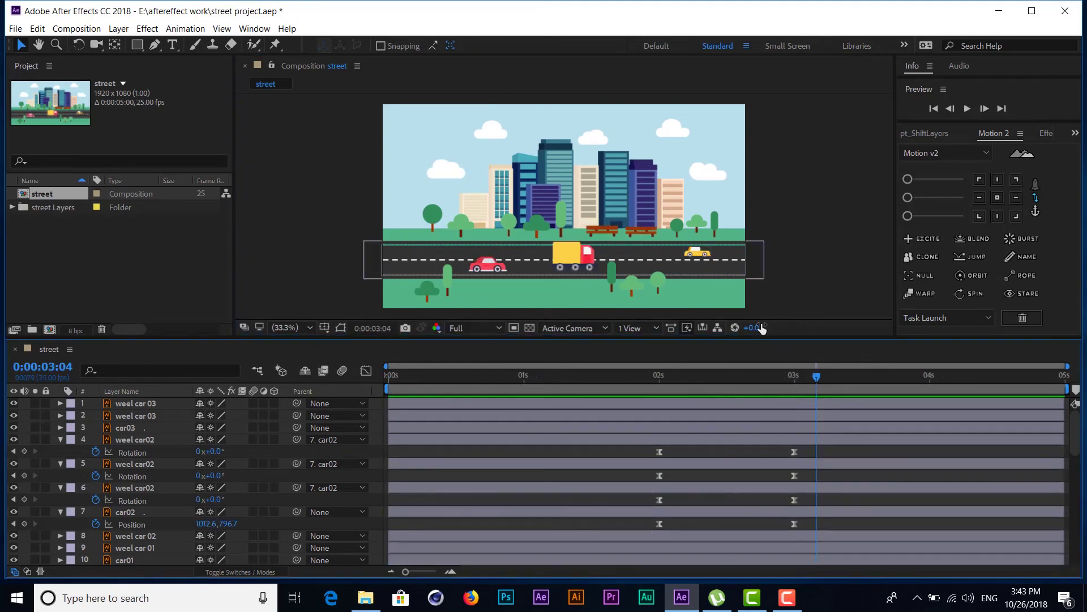
# Collapse the three truck wheel layers and the car02 layer.
pyautogui.click(59, 440)
pyautogui.click(59, 452)
pyautogui.click(60, 463)
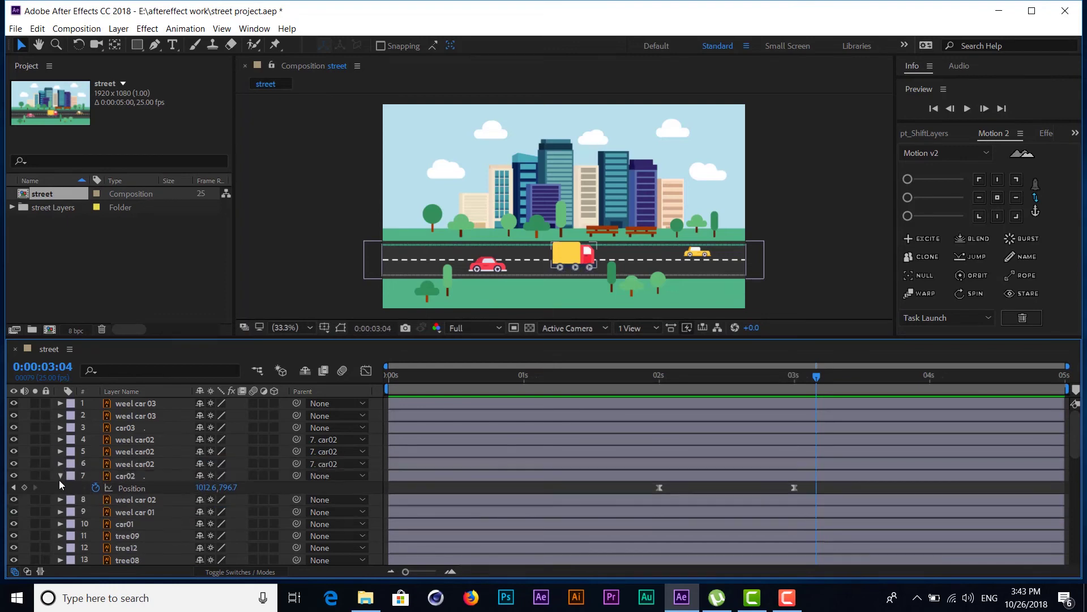
pyautogui.click(60, 476)
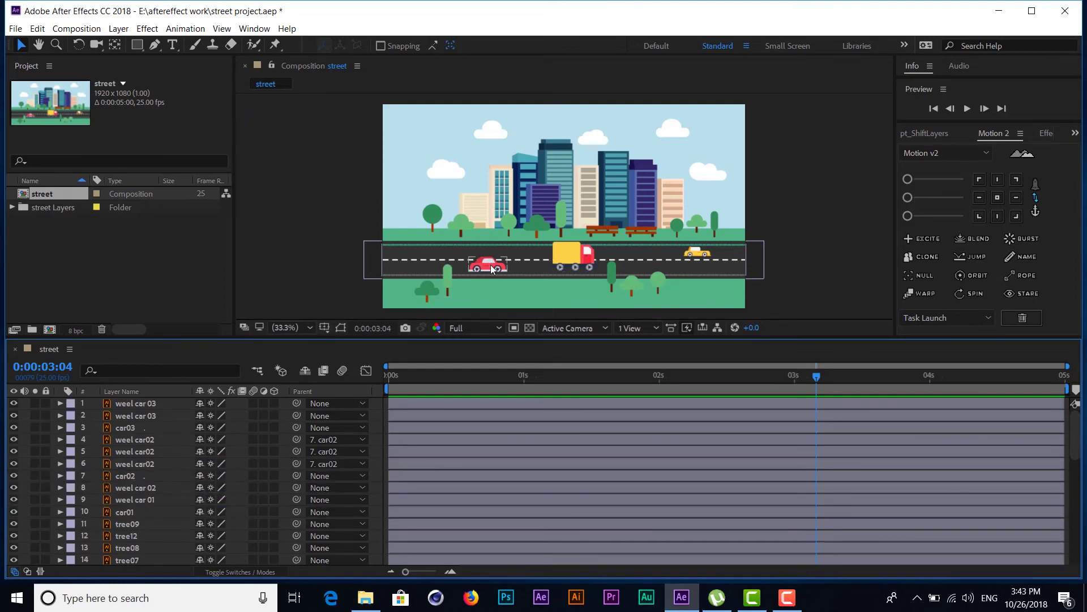
# Select weel car 01 and weel car 02 and pickwhip their parent to car01.
pyautogui.click(589, 266)
pyautogui.click(125, 477)
pyautogui.click(125, 500)
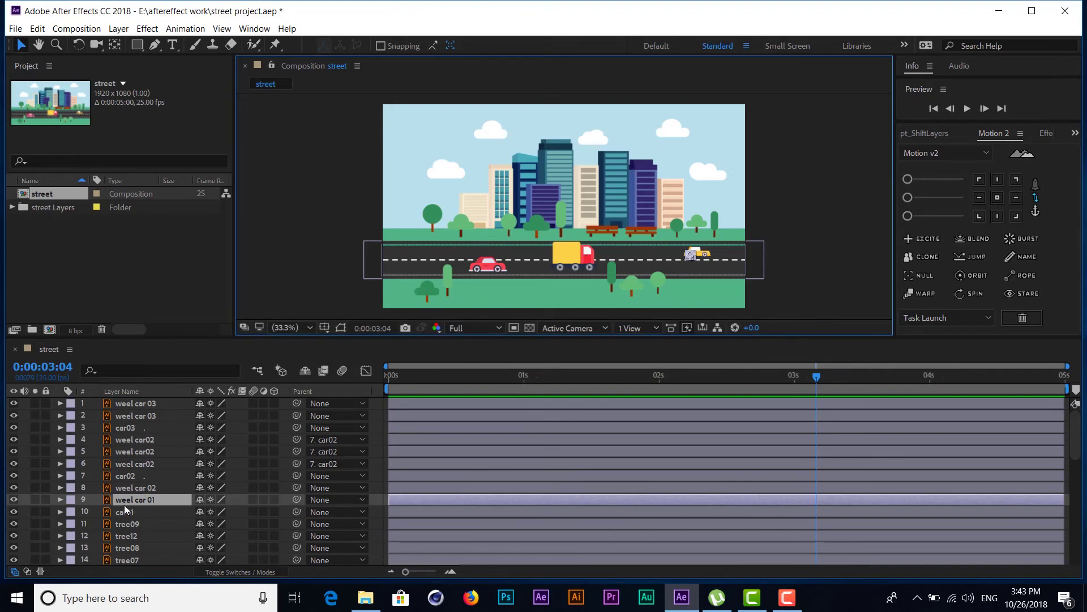
pyautogui.keyDown('ctrl'); pyautogui.click(139, 488); pyautogui.keyUp('ctrl')
pyautogui.keyDown('ctrl'); pyautogui.click(127, 512); pyautogui.keyUp('ctrl')
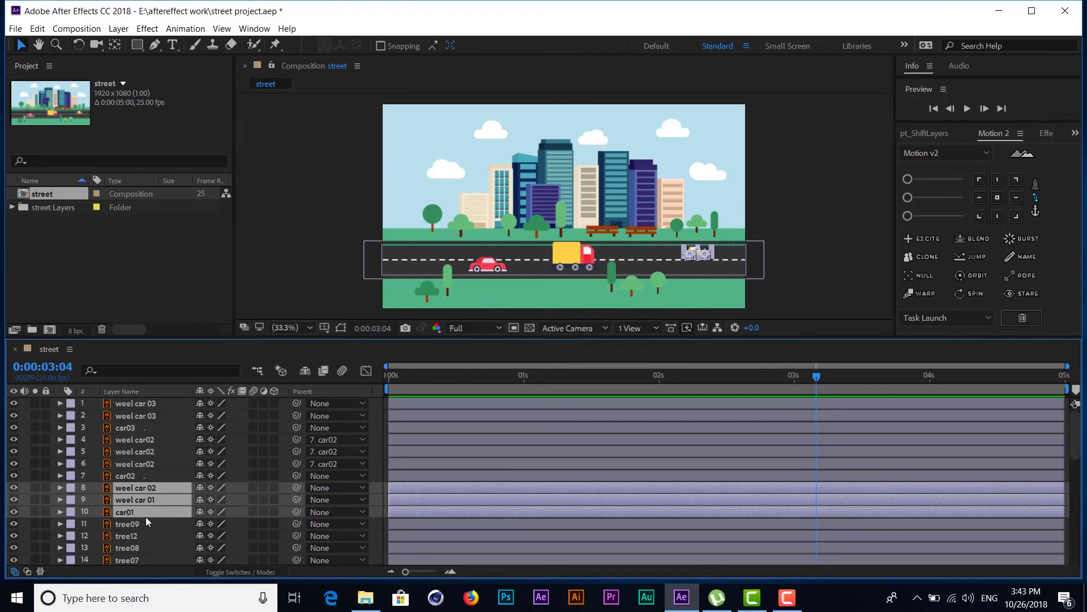
pyautogui.hotkey('ctrl', 'space')
pyautogui.press('Escape')
pyautogui.click(162, 487)
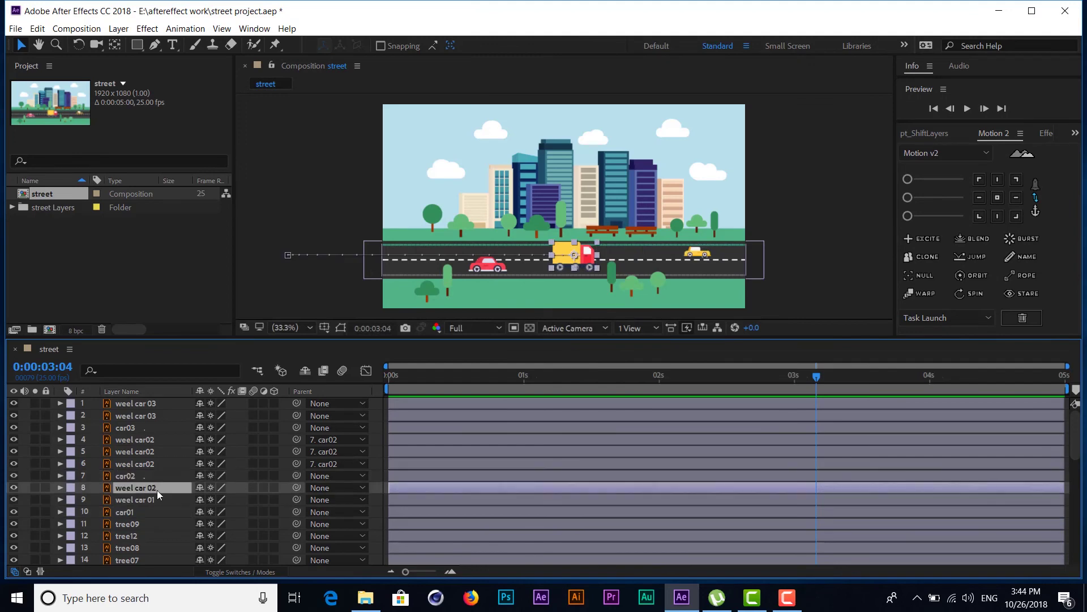
pyautogui.keyDown('shift'); pyautogui.click(149, 502); pyautogui.keyUp('shift')
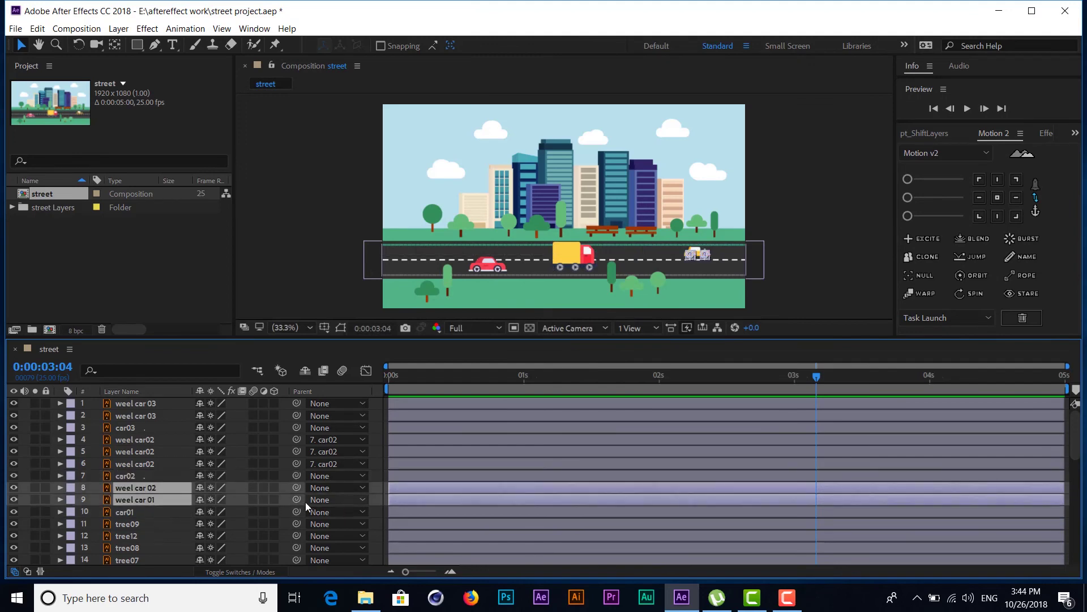
pyautogui.moveTo(298, 498); pyautogui.dragTo(121, 515)
pyautogui.click(121, 515)
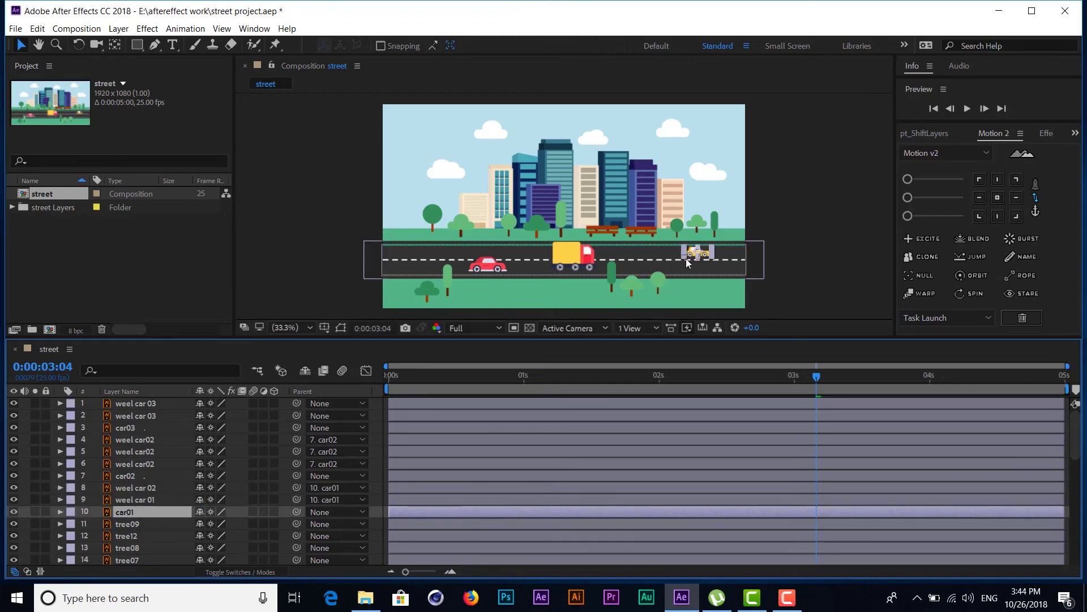
# Show car01's Position and both wheels' Rotation, and set keyframes for all three.
pyautogui.scroll(5, 657, 244)
pyautogui.scroll(-2, 654, 243)
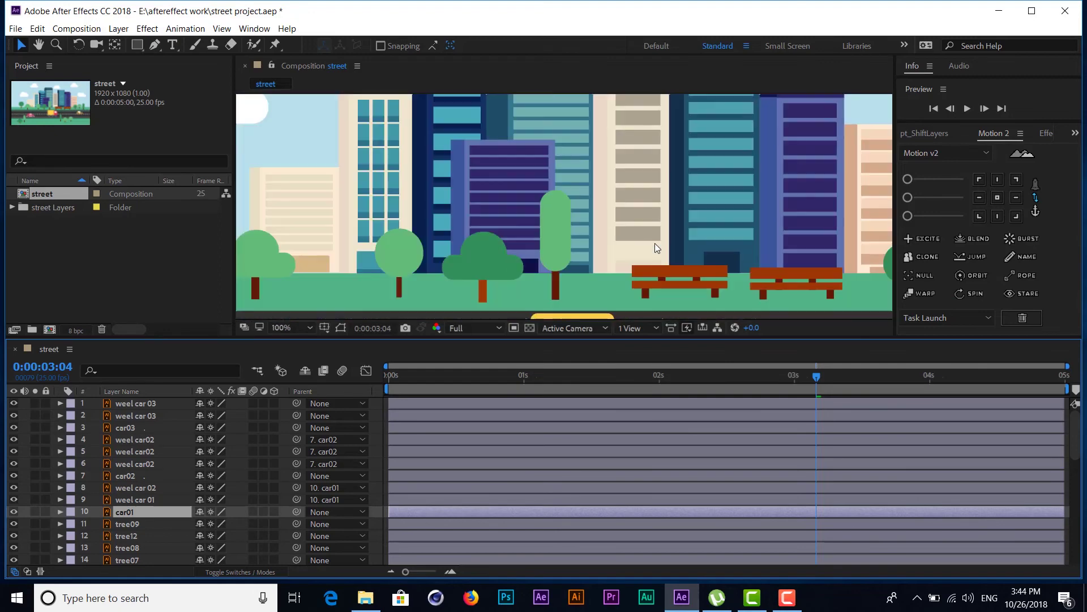
pyautogui.moveTo(655, 243)
pyautogui.mouseDown()
pyautogui.moveTo(606, 190)
pyautogui.moveTo(349, 85)
pyautogui.mouseUp()
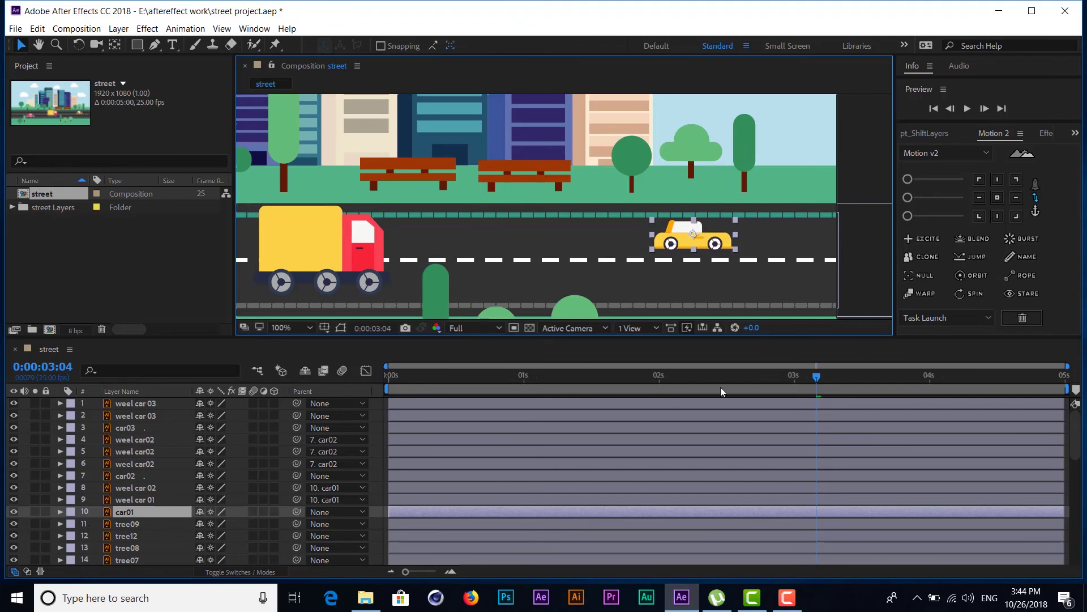
pyautogui.moveTo(816, 383); pyautogui.dragTo(876, 379)
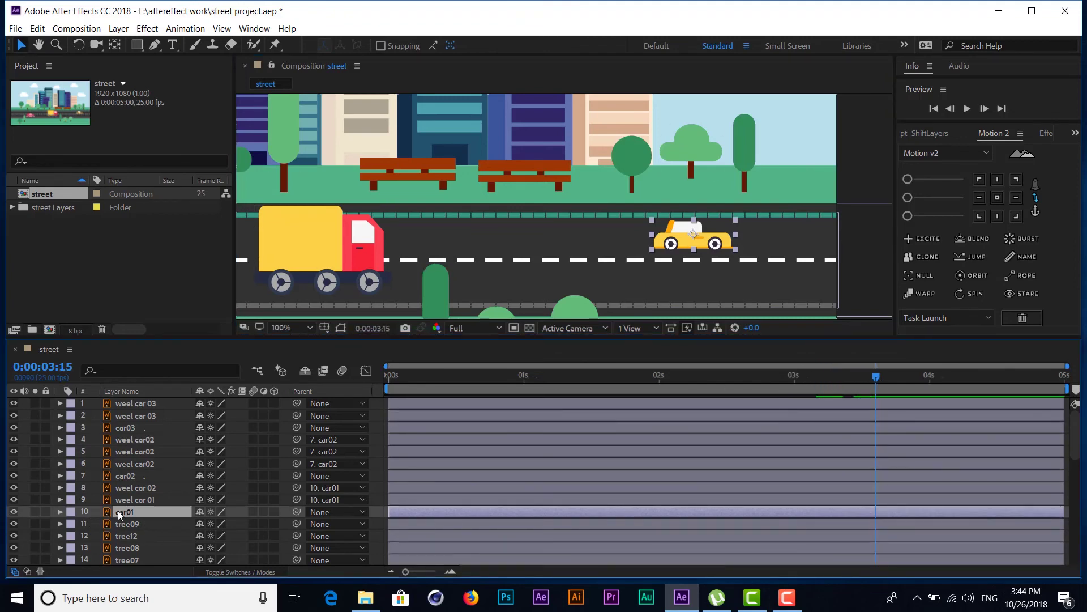
pyautogui.press('p')
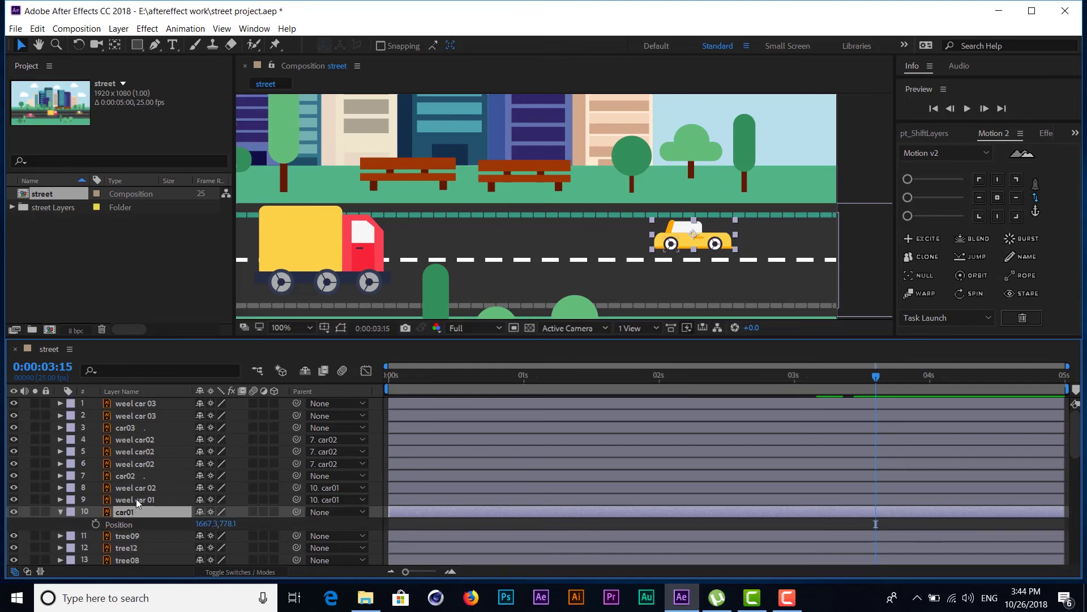
pyautogui.click(137, 498)
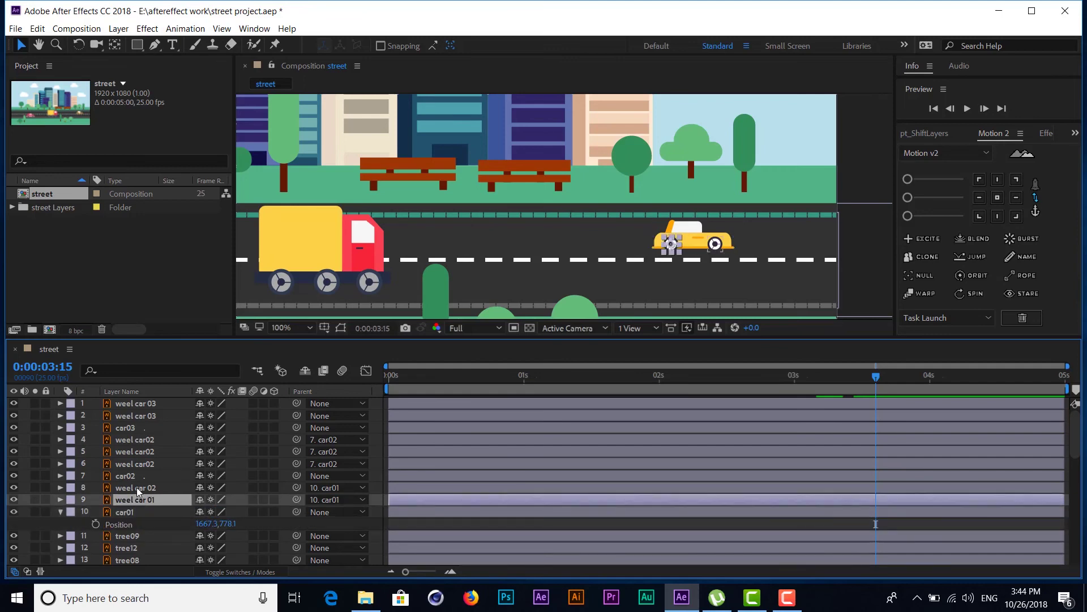
pyautogui.keyDown('shift'); pyautogui.click(137, 487); pyautogui.keyUp('shift')
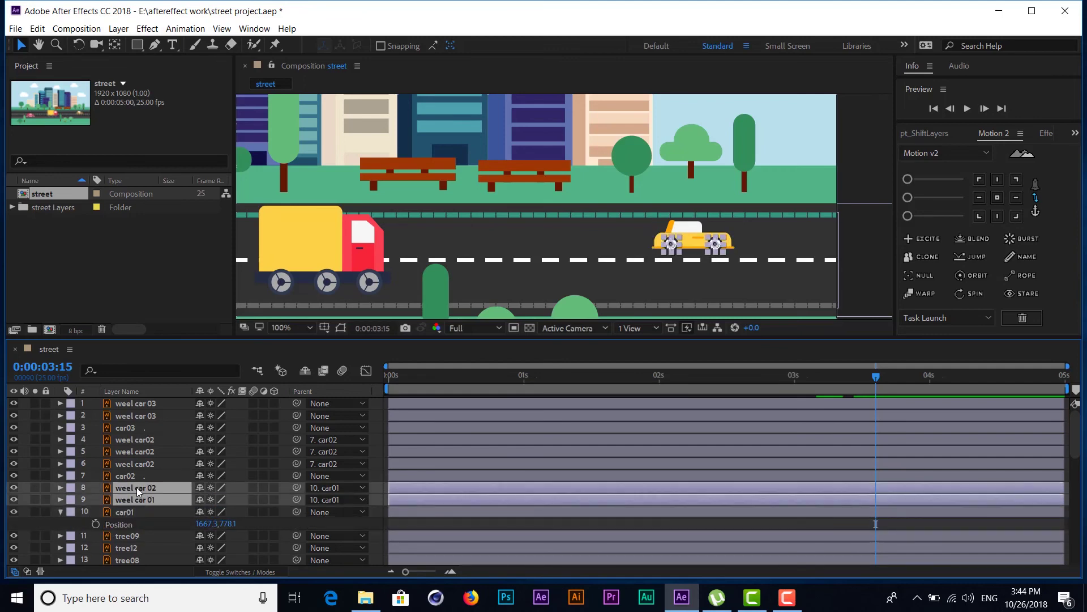
pyautogui.press('r')
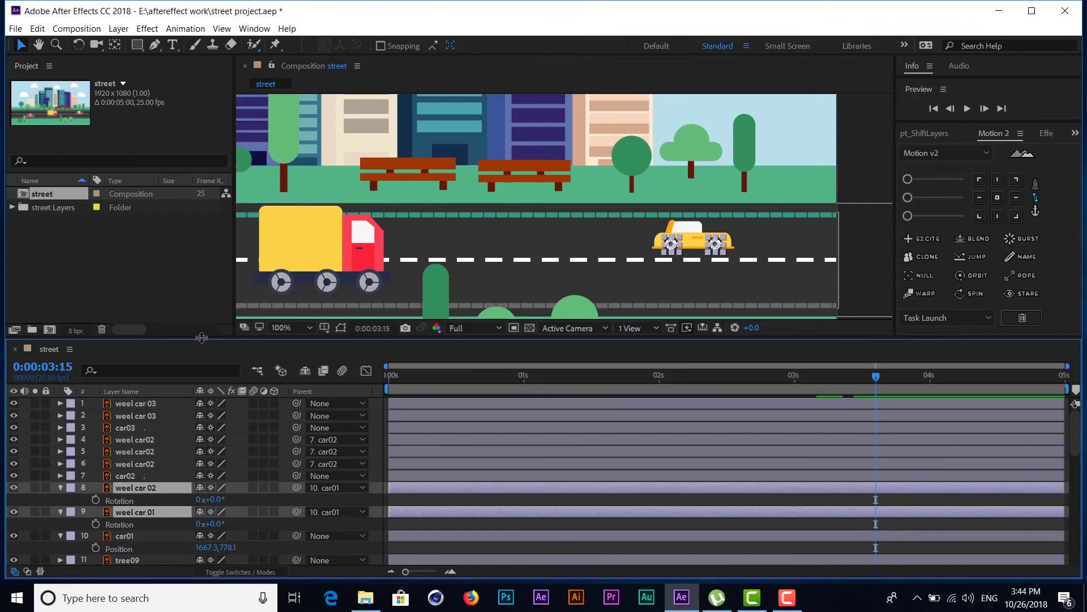
pyautogui.moveTo(199, 342); pyautogui.dragTo(203, 294)
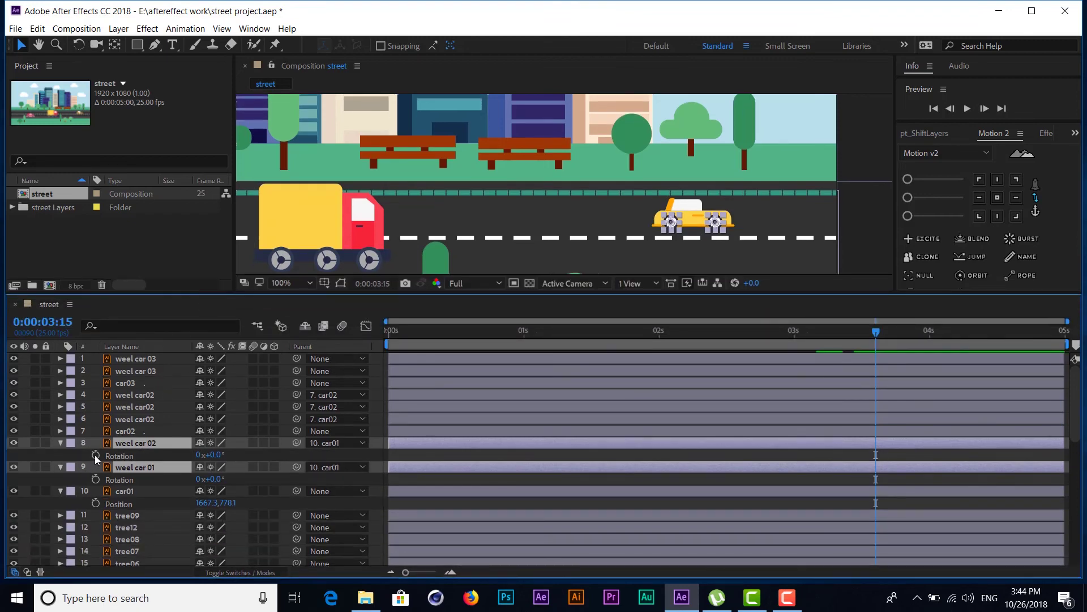
pyautogui.click(96, 455)
pyautogui.click(97, 480)
pyautogui.click(92, 505)
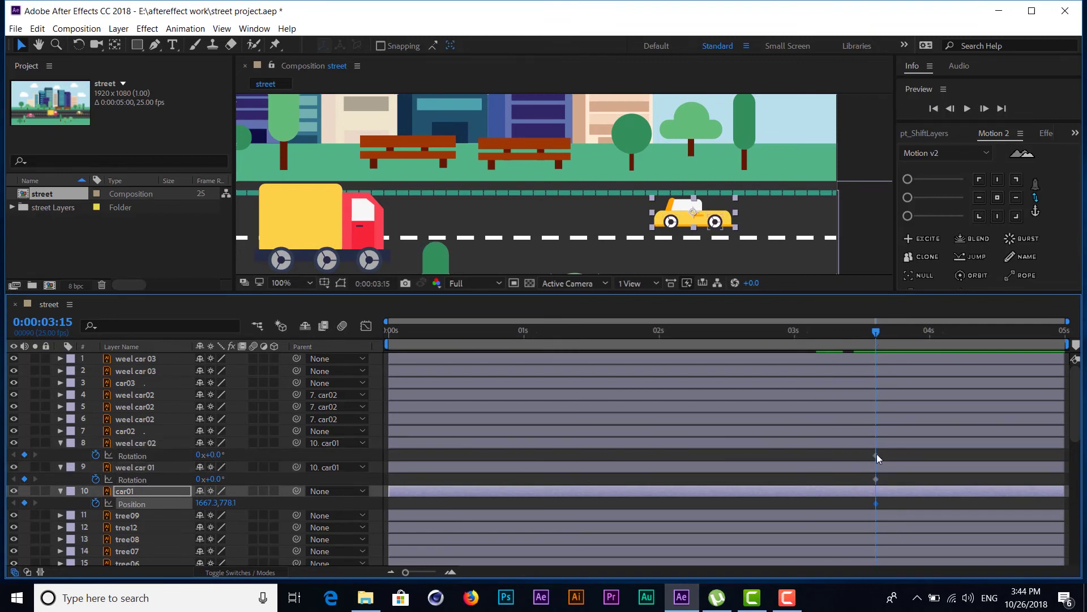
# Move the three new keyframes to about 4s and return the playhead to 3:00.
pyautogui.moveTo(878, 459)
pyautogui.mouseDown()
pyautogui.moveTo(890, 512)
pyautogui.moveTo(934, 505)
pyautogui.mouseUp()
pyautogui.click(934, 332)
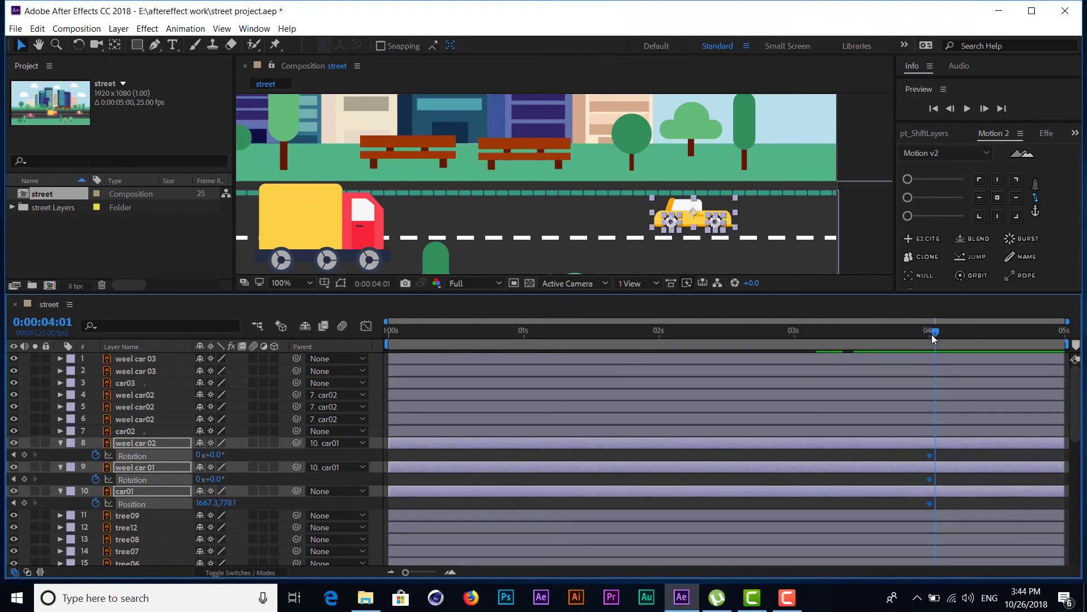
pyautogui.click(799, 339)
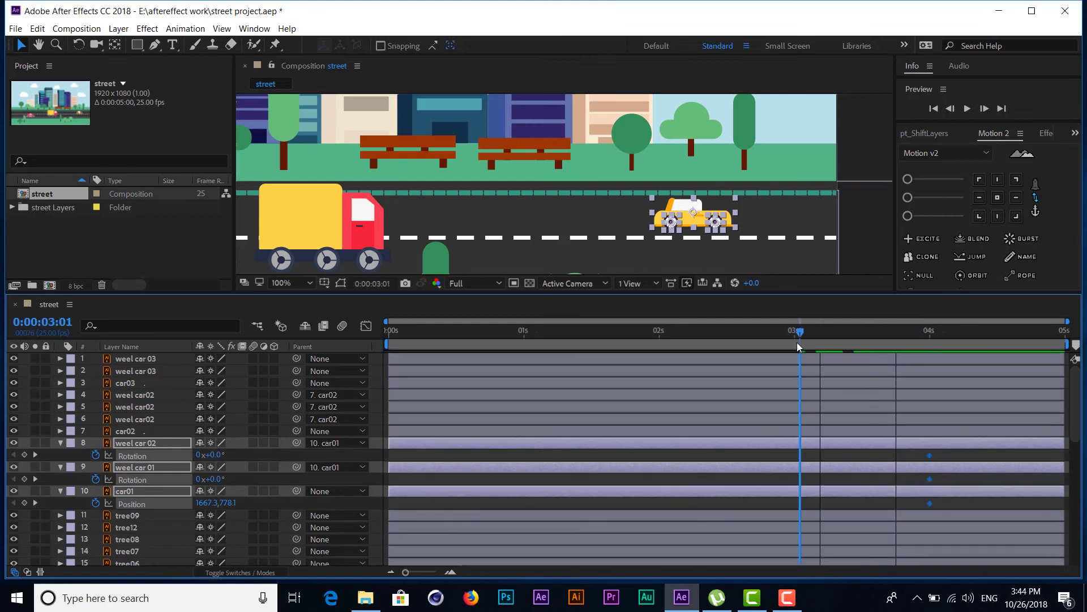
pyautogui.moveTo(797, 343); pyautogui.dragTo(794, 343)
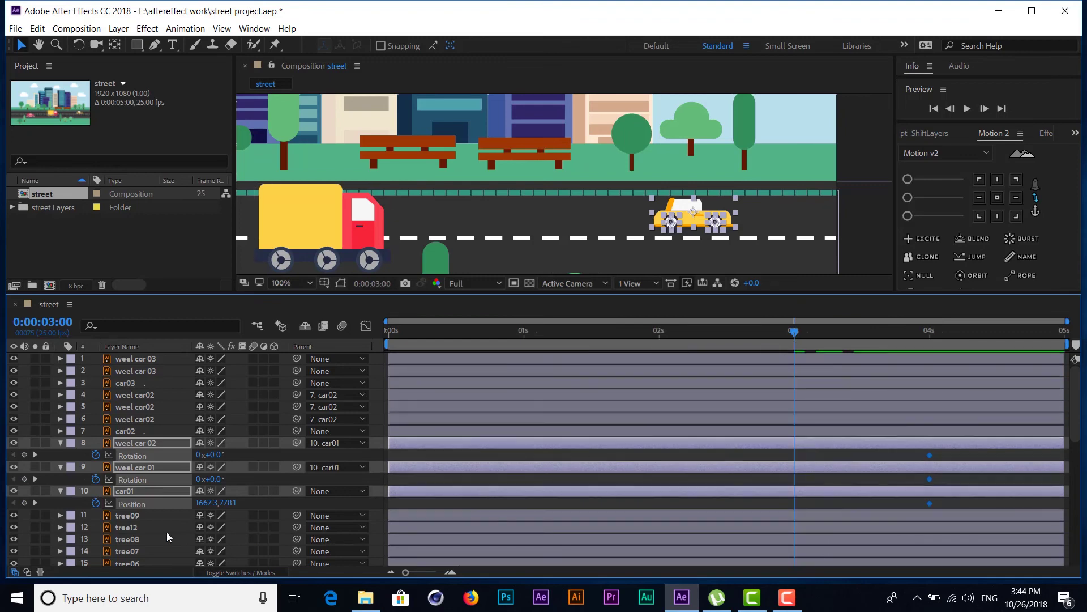
# At 3:00 give both wheels 1 revolution, push car01 off-screen right to 2056.3, and preview.
pyautogui.click(198, 455)
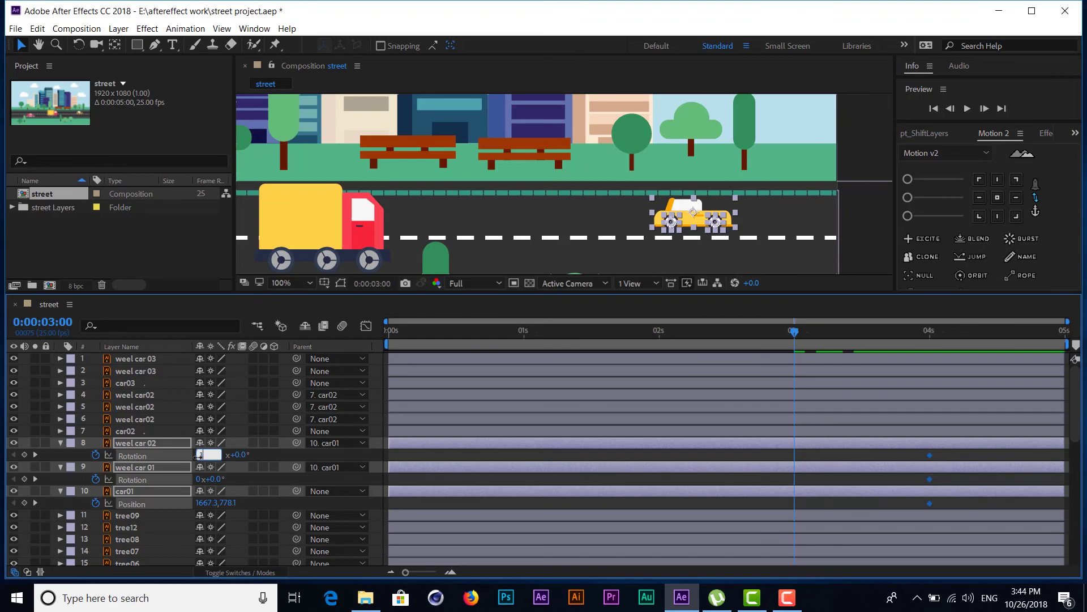
pyautogui.write('1')
pyautogui.click(263, 455)
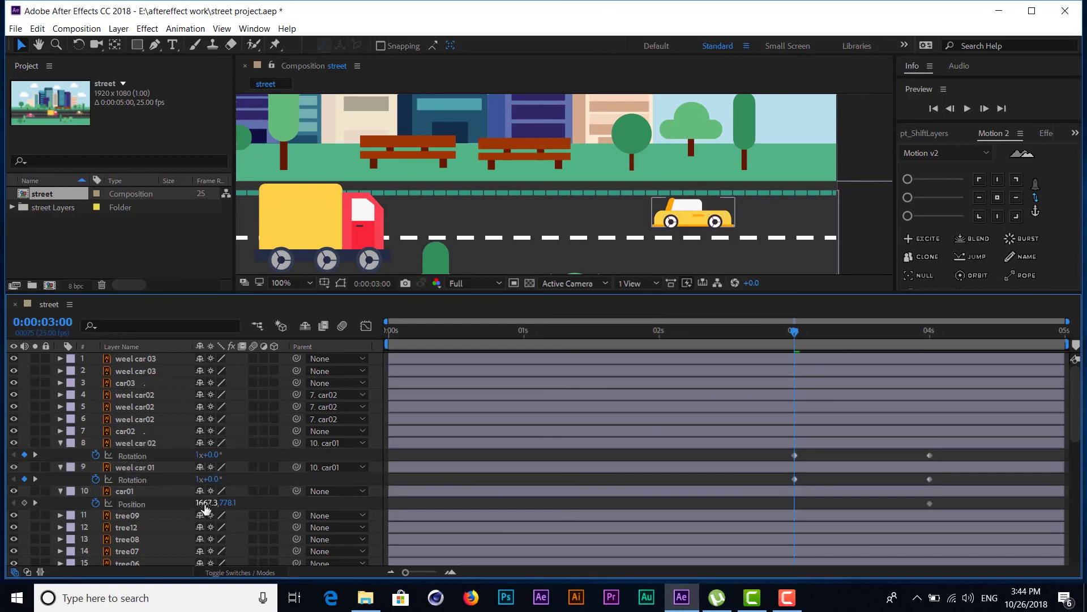
pyautogui.moveTo(216, 502)
pyautogui.mouseDown()
pyautogui.moveTo(506, 517)
pyautogui.moveTo(729, 433)
pyautogui.mouseUp()
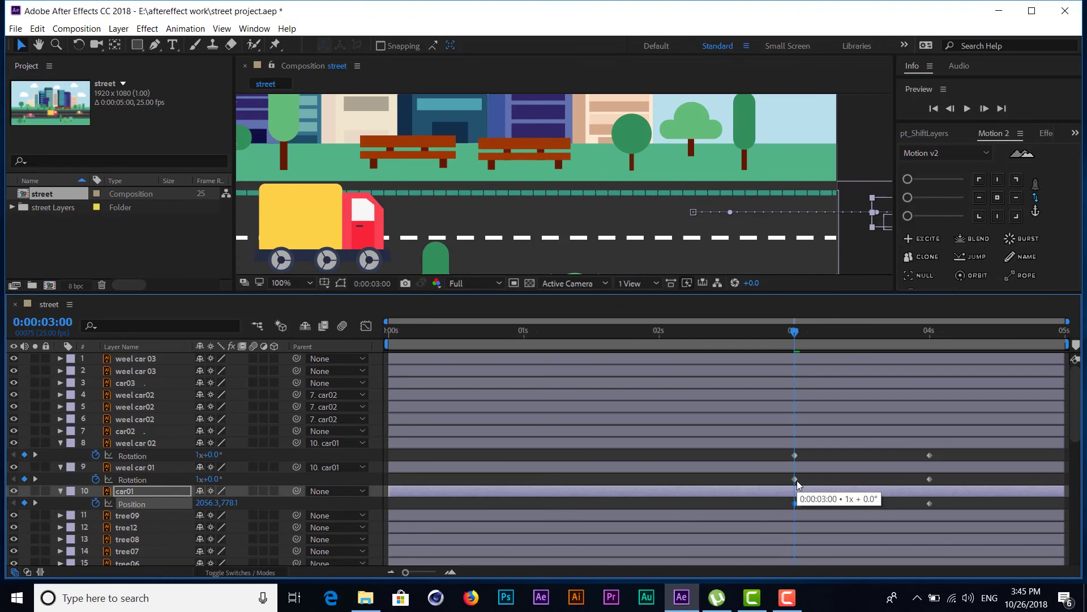
pyautogui.press('space')
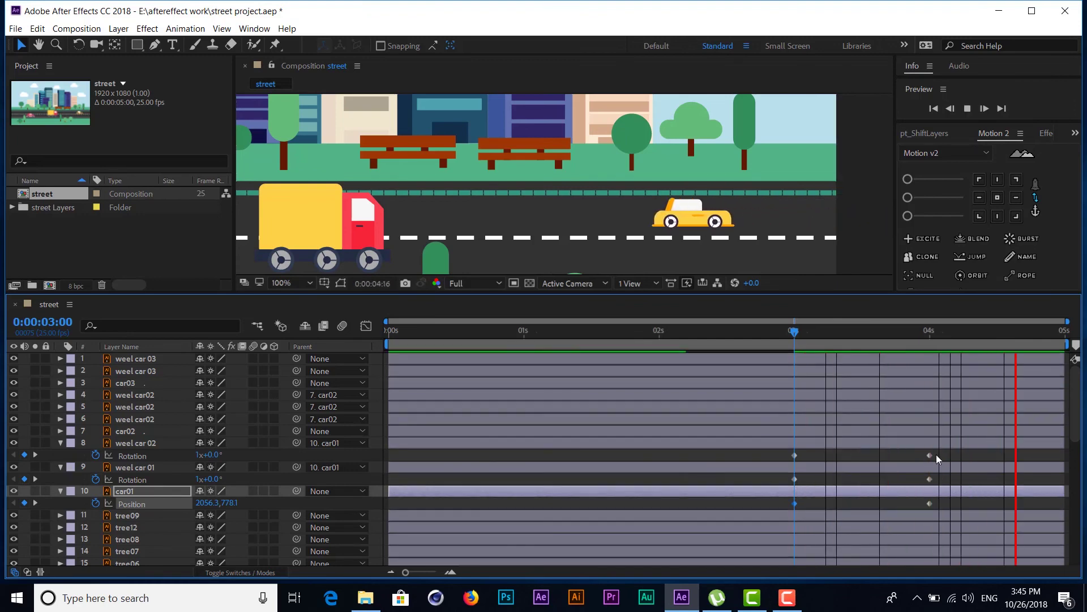
# Drag car01's and its wheels' 3s starting keyframes earlier to 2:06, then check the 4s end.
pyautogui.moveTo(805, 334)
pyautogui.mouseDown()
pyautogui.moveTo(874, 341)
pyautogui.moveTo(842, 345)
pyautogui.mouseUp()
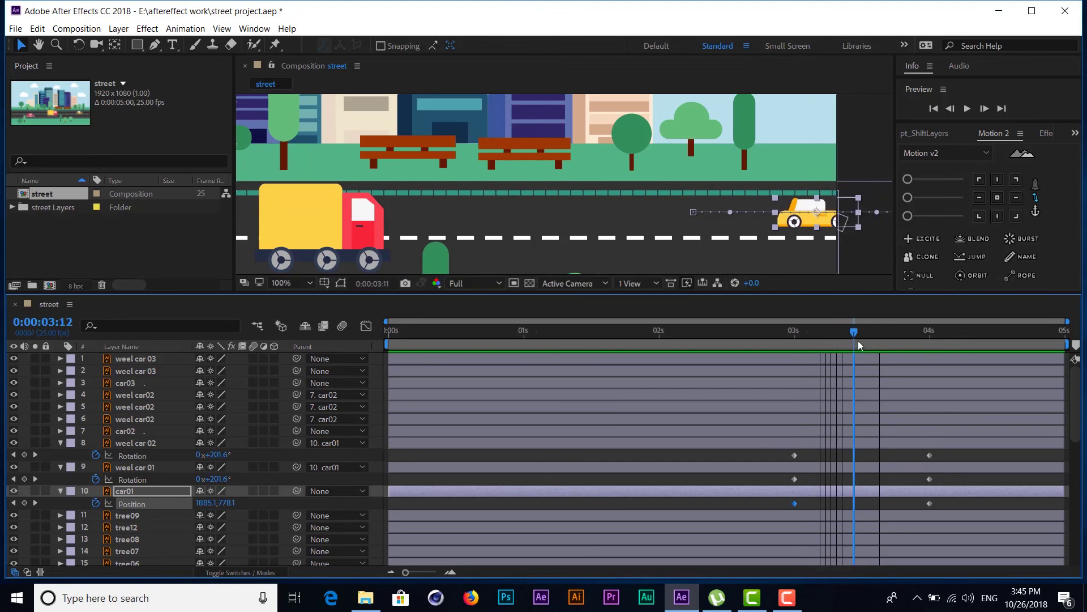
pyautogui.moveTo(841, 345); pyautogui.dragTo(973, 341)
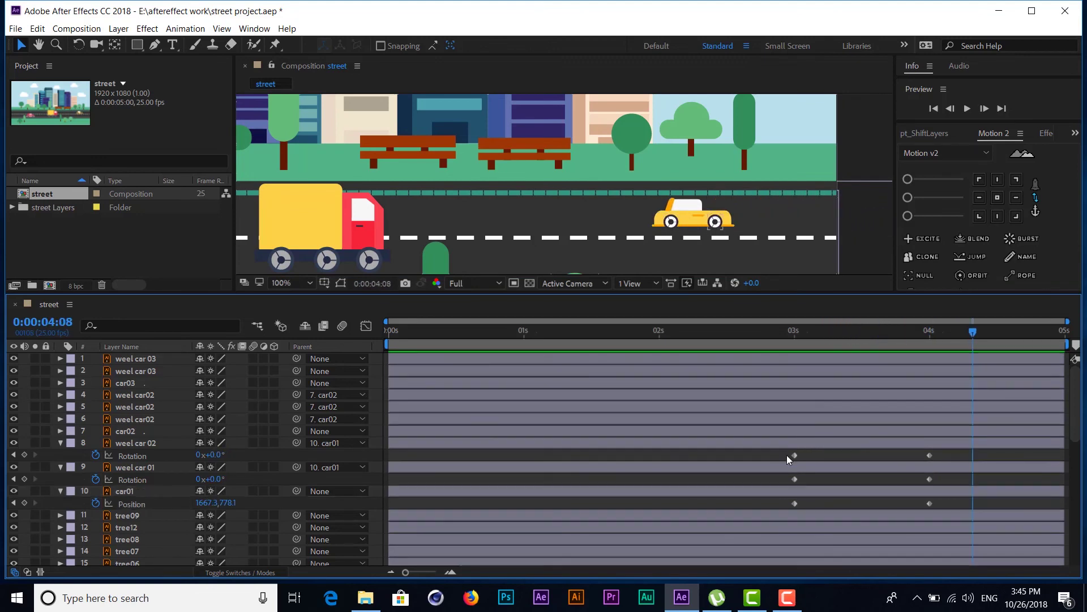
pyautogui.moveTo(807, 447)
pyautogui.mouseDown()
pyautogui.moveTo(777, 518)
pyautogui.moveTo(692, 504)
pyautogui.mouseUp()
pyautogui.moveTo(692, 339)
pyautogui.mouseDown()
pyautogui.moveTo(634, 341)
pyautogui.moveTo(692, 338)
pyautogui.mouseUp()
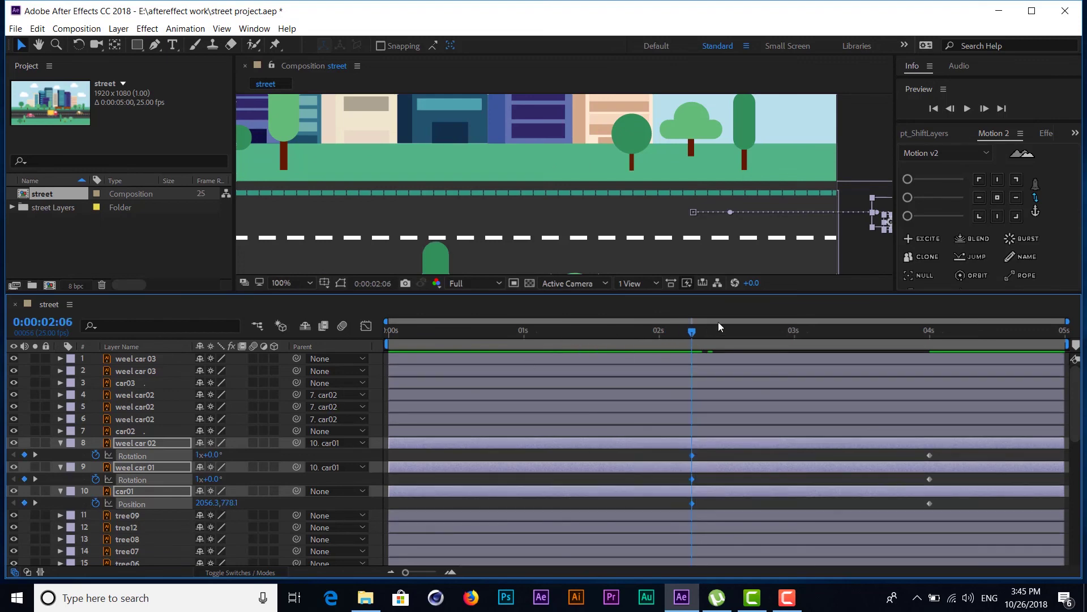
pyautogui.moveTo(694, 333); pyautogui.dragTo(929, 335)
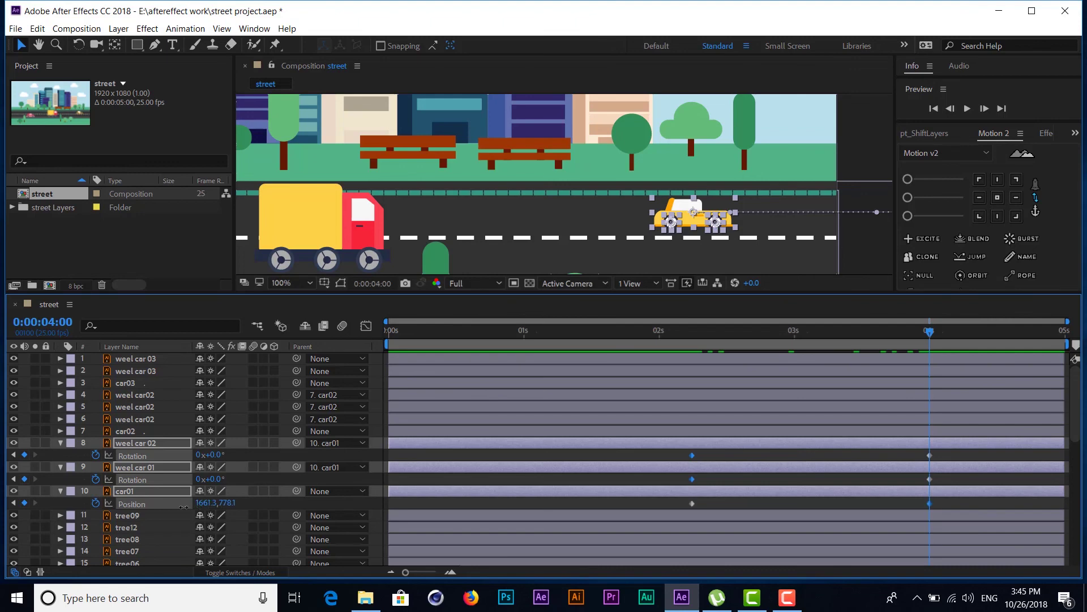
# Undo trial moves of the car and parent weel car 01 to car01.
pyautogui.moveTo(208, 504); pyautogui.dragTo(130, 511)
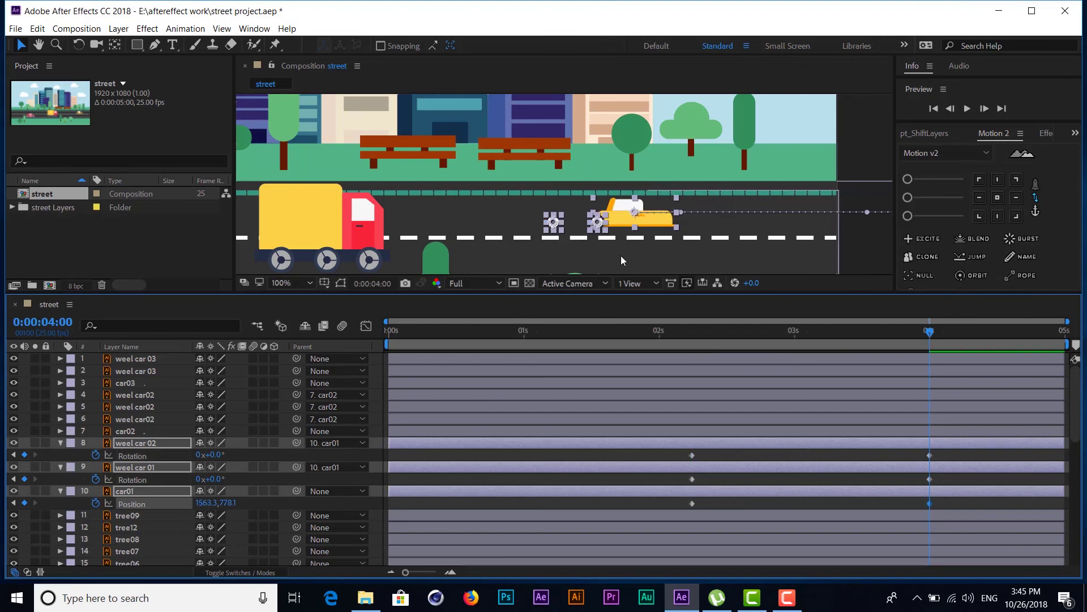
pyautogui.hotkey('ctrl', 'z')
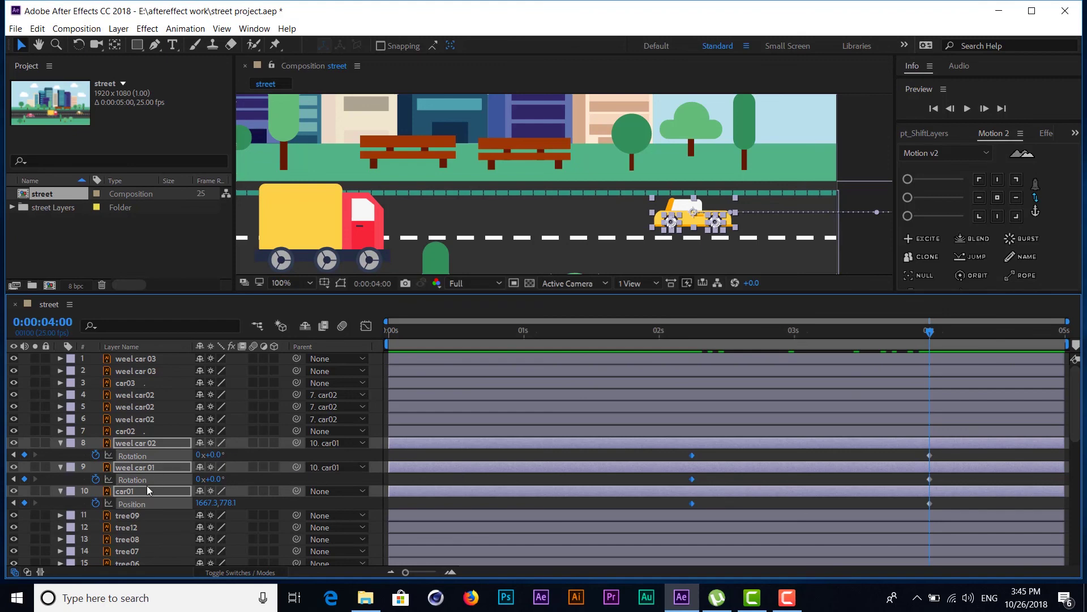
pyautogui.moveTo(205, 503); pyautogui.dragTo(141, 508)
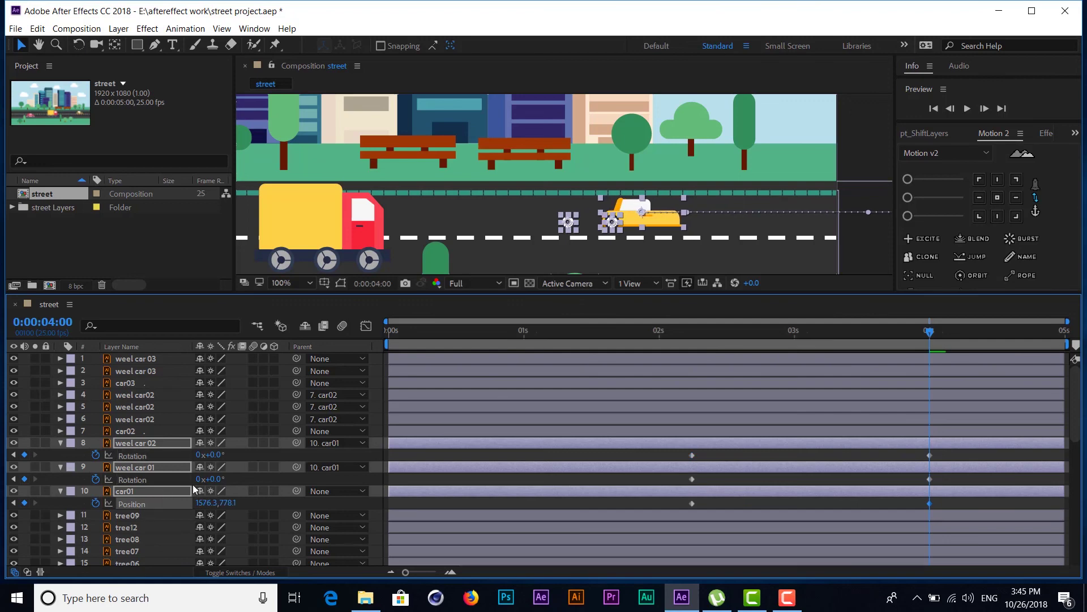
pyautogui.hotkey('ctrl', 'z')
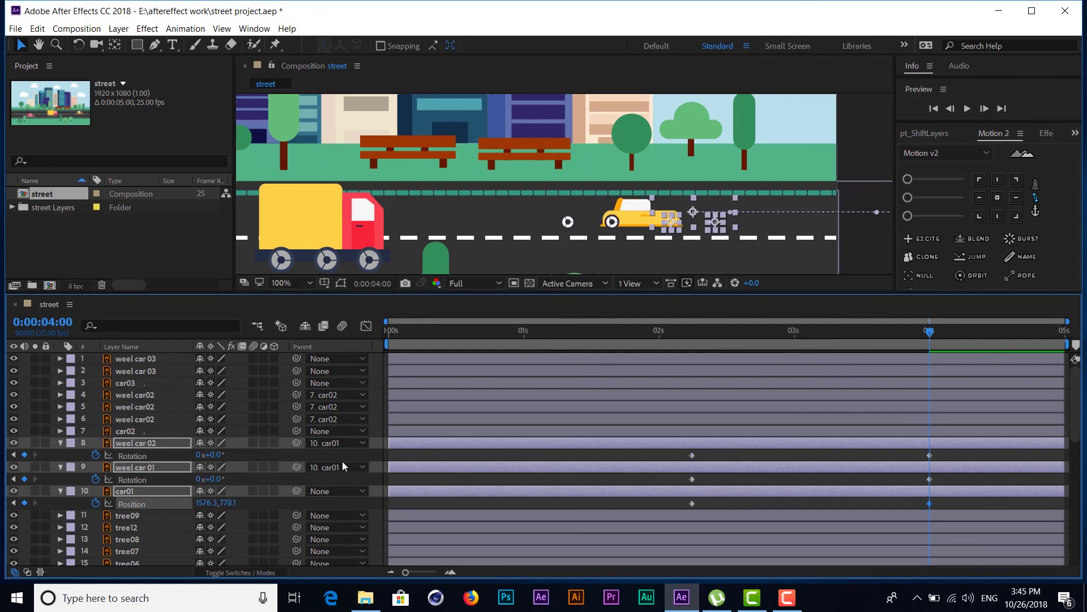
pyautogui.hotkey('ctrl', 'z')
pyautogui.keyDown('ctrl'); pyautogui.click(145, 455); pyautogui.keyUp('ctrl')
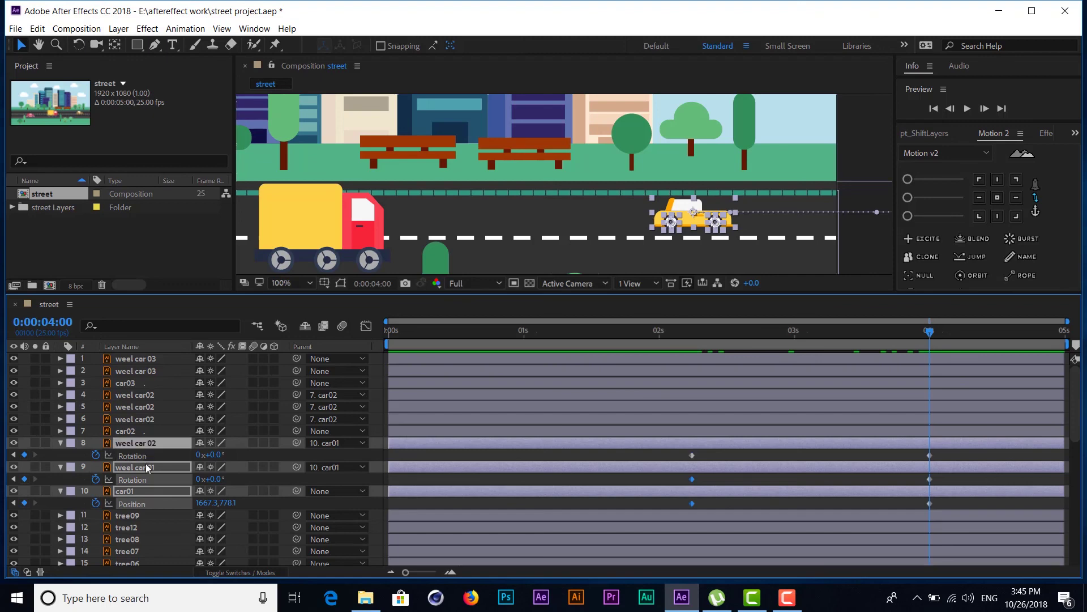
pyautogui.keyDown('ctrl'); pyautogui.click(144, 473); pyautogui.keyUp('ctrl')
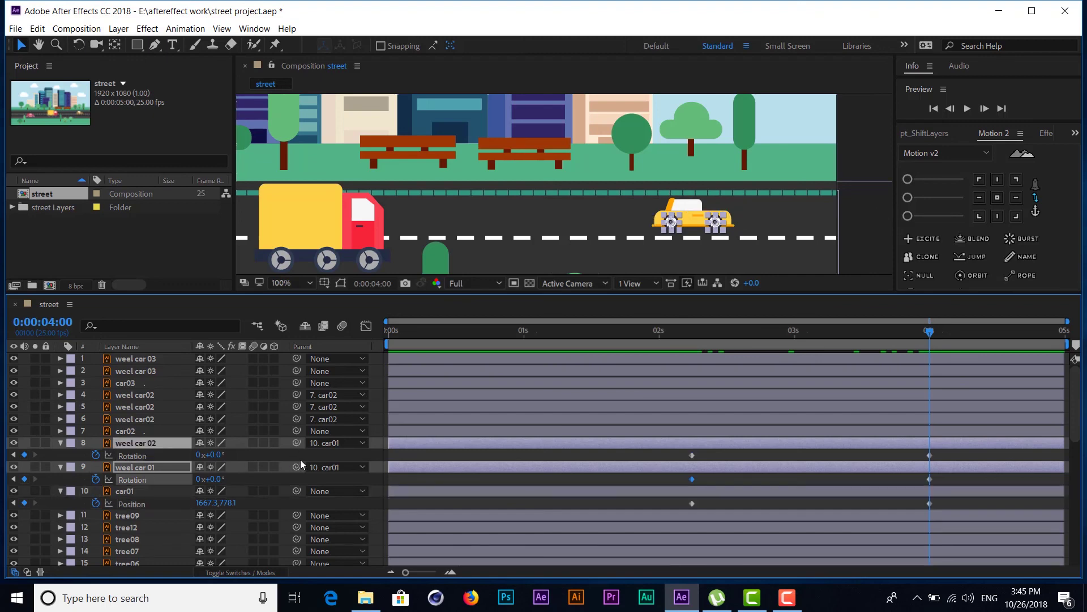
pyautogui.moveTo(298, 464); pyautogui.dragTo(118, 496)
# Slide car01 left to 1482.3,778.3 at 4s, then select all car and wheel keyframes.
pyautogui.moveTo(206, 504); pyautogui.dragTo(141, 524)
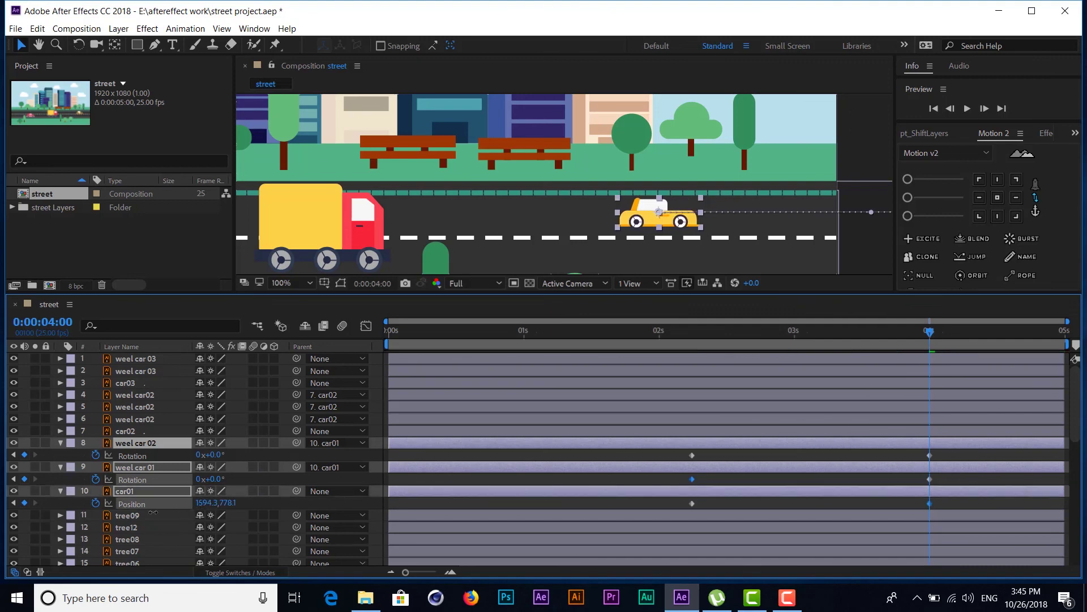
pyautogui.click(165, 491)
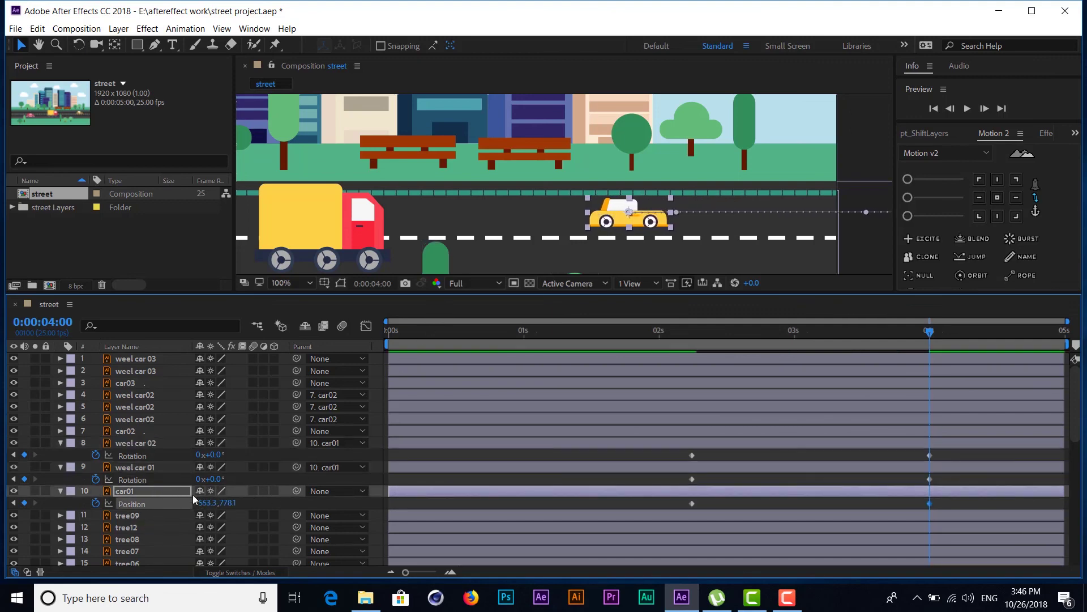
pyautogui.moveTo(203, 503); pyautogui.dragTo(150, 498)
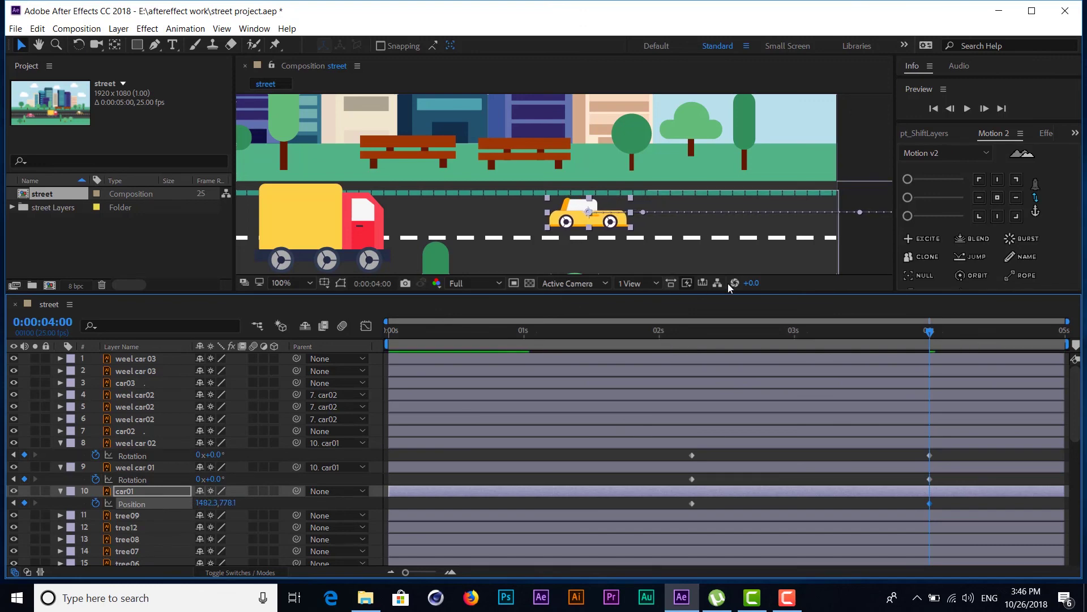
pyautogui.click(862, 136)
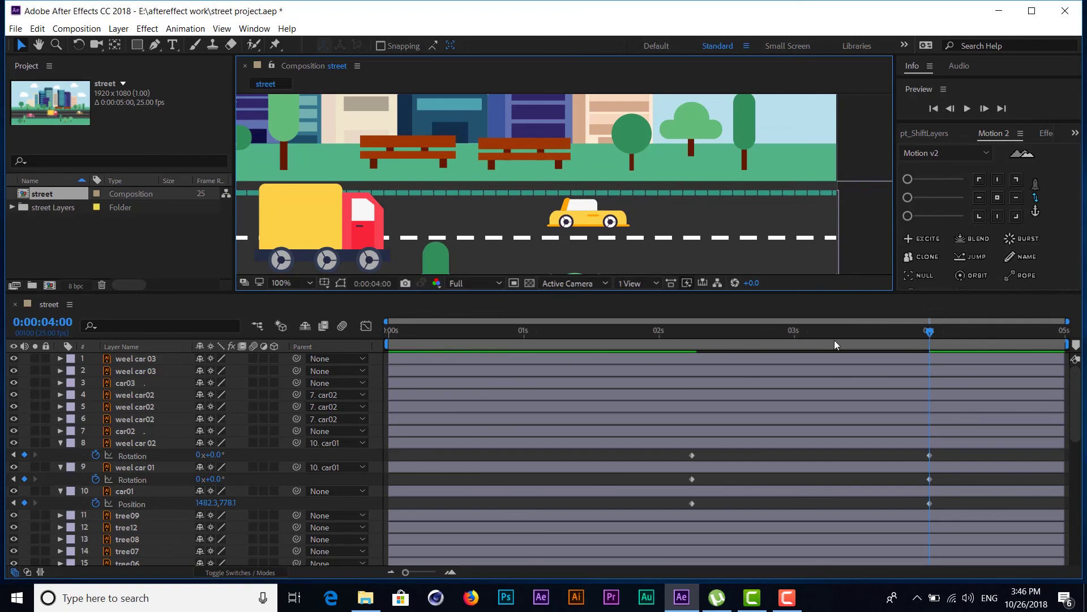
pyautogui.moveTo(837, 330); pyautogui.dragTo(670, 330)
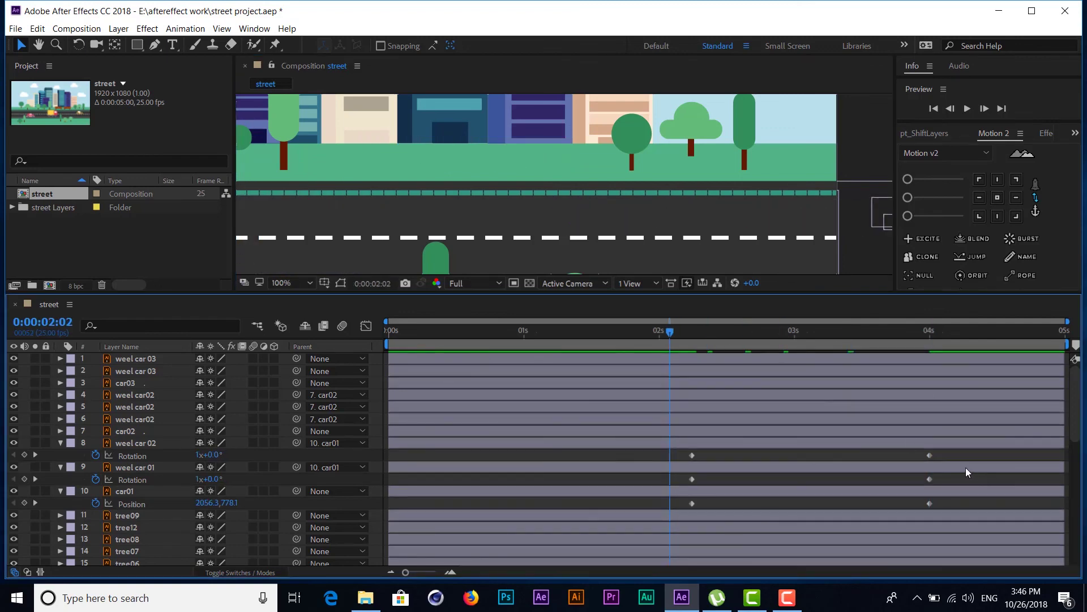
pyautogui.moveTo(938, 455)
pyautogui.mouseDown()
pyautogui.moveTo(719, 522)
pyautogui.moveTo(670, 519)
pyautogui.mouseUp()
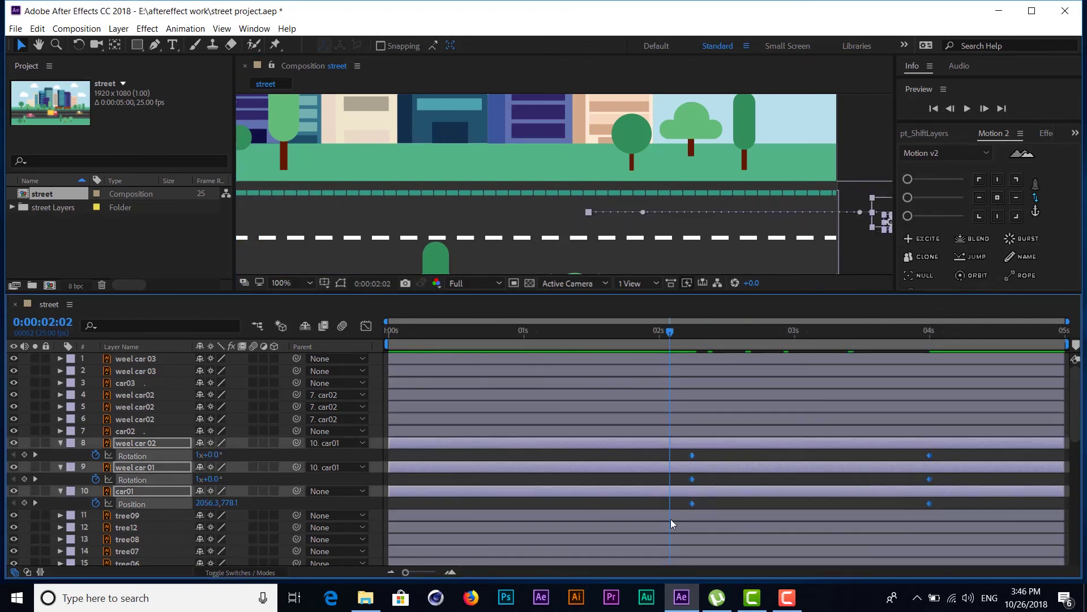
# Apply Easy Ease to the selected car position and wheel rotation keyframes.
pyautogui.rightClick(692, 502)
pyautogui.moveTo(823, 496)
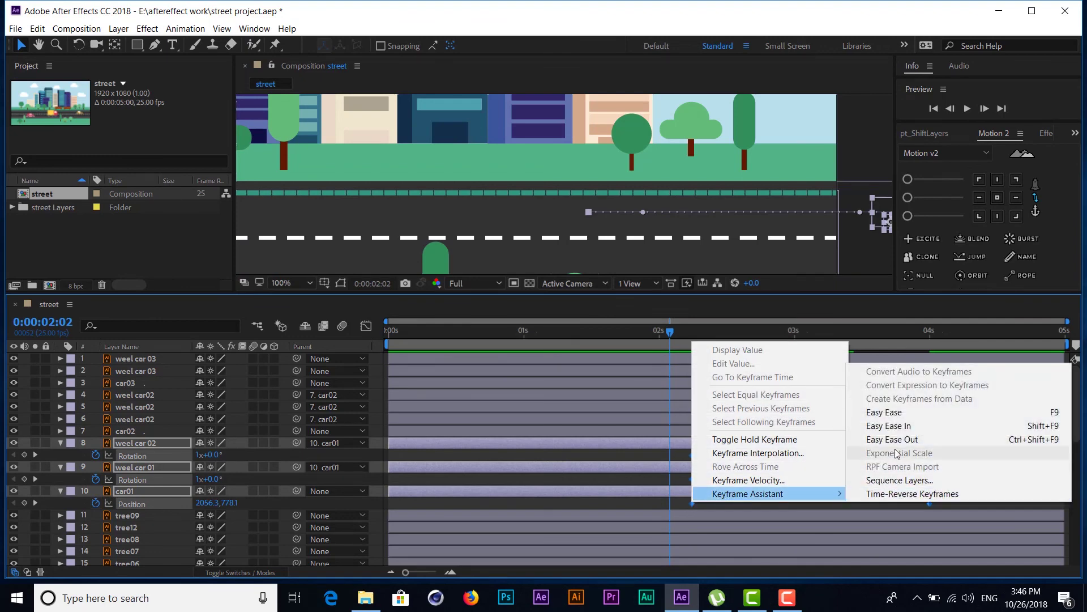
pyautogui.click(892, 412)
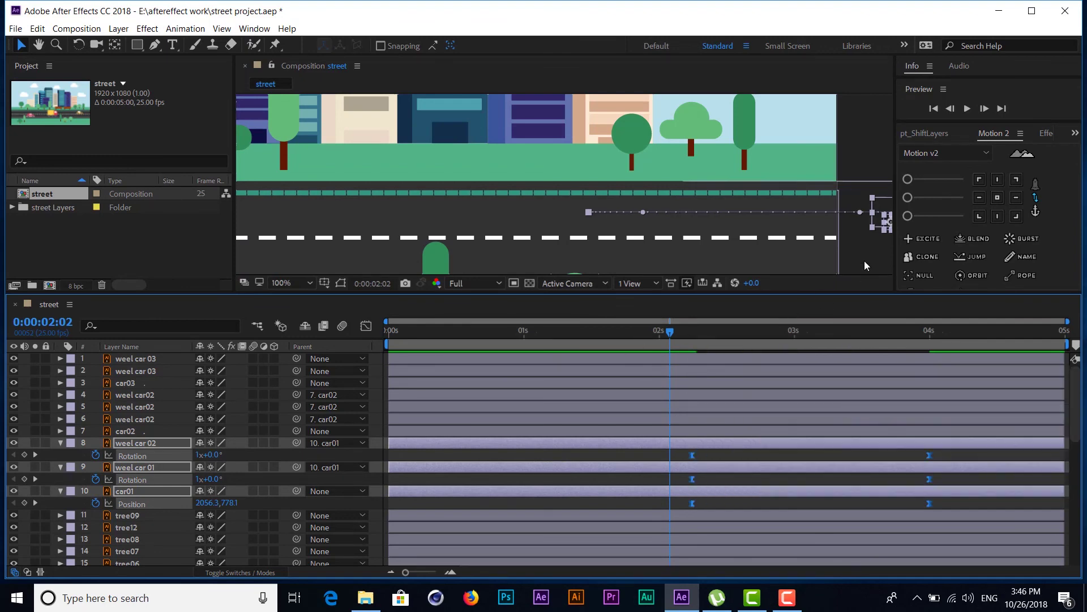
# Set the viewer magnification to Fit, deselect all, and move the time indicator to 0.
pyautogui.click(290, 283)
pyautogui.click(292, 297)
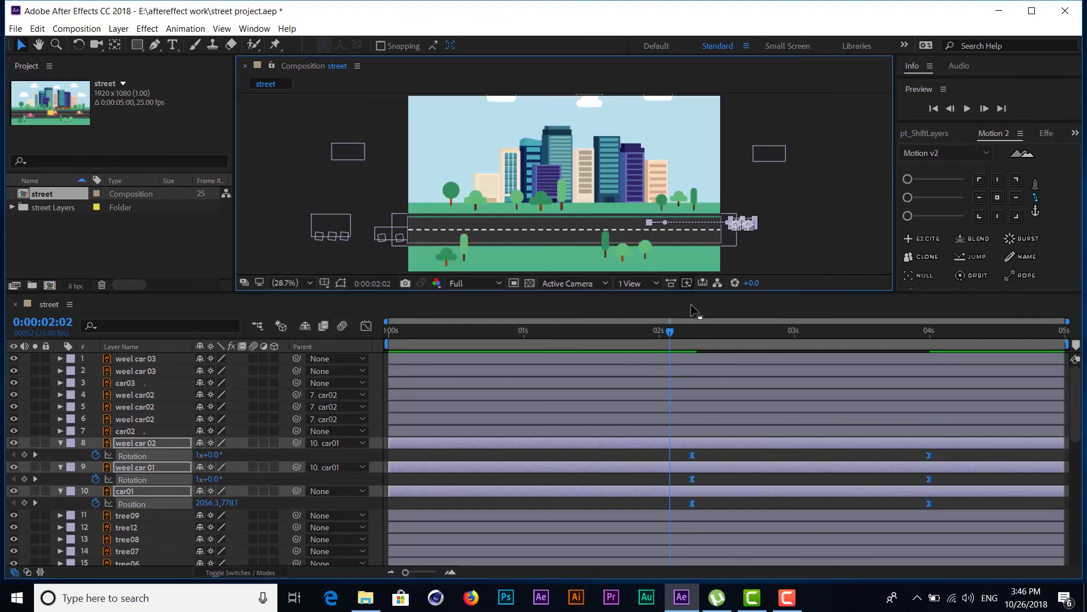
pyautogui.click(827, 238)
pyautogui.moveTo(586, 334); pyautogui.dragTo(391, 322)
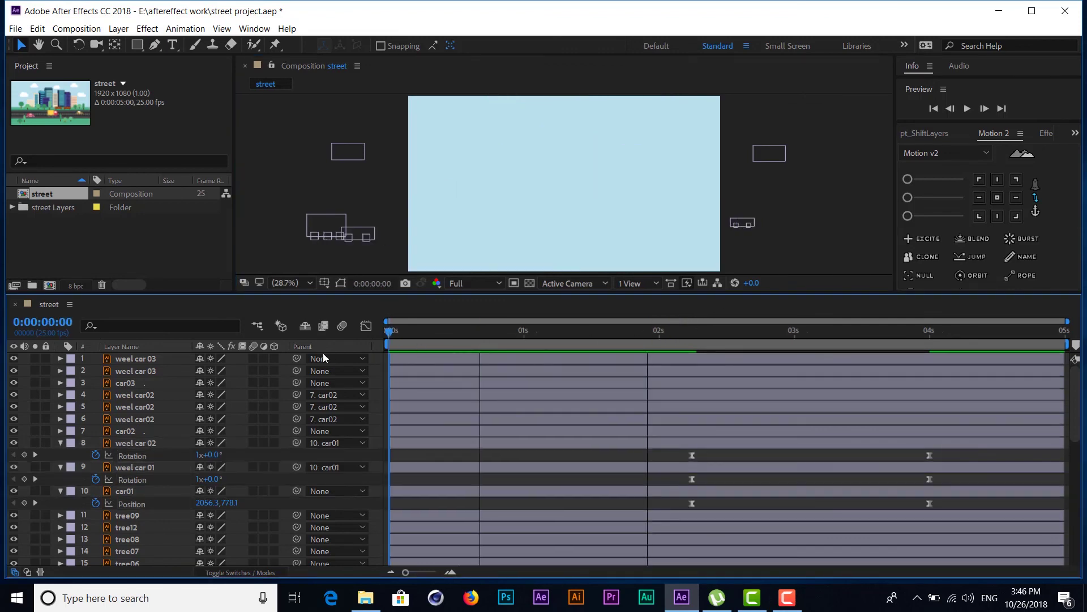
# Play the street scene preview with the red car, yellow truck and yellow car, stop, and replay it.
pyautogui.press('space')
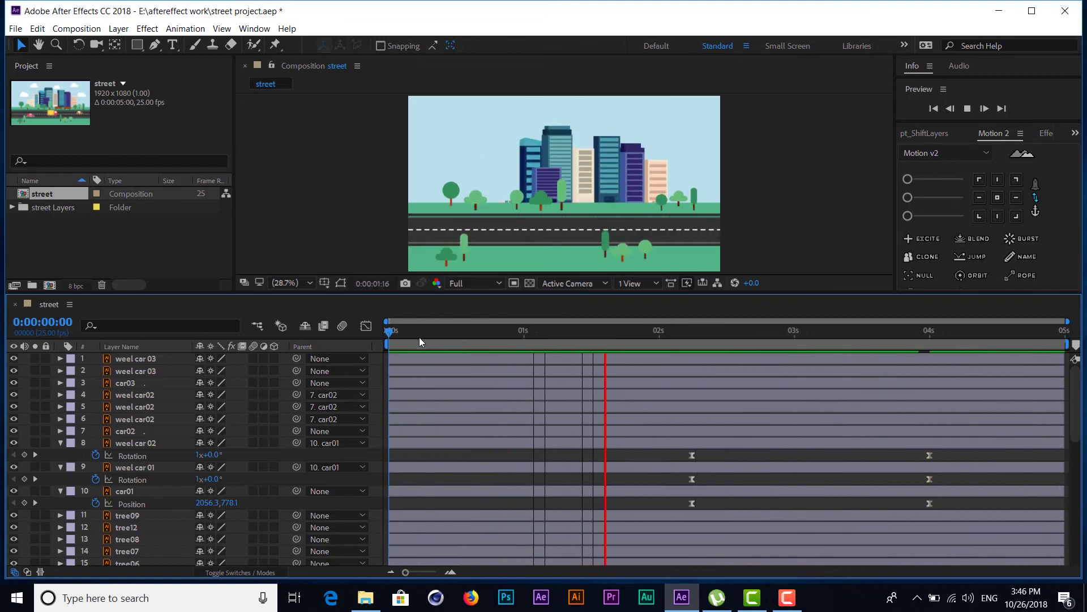
pyautogui.press('space')
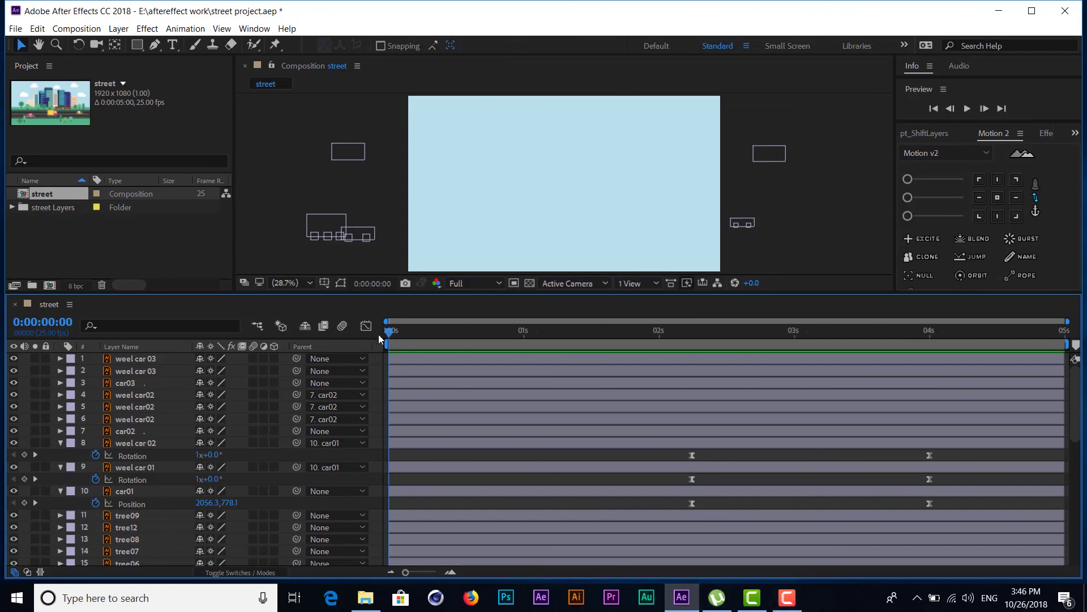
pyautogui.press('space')
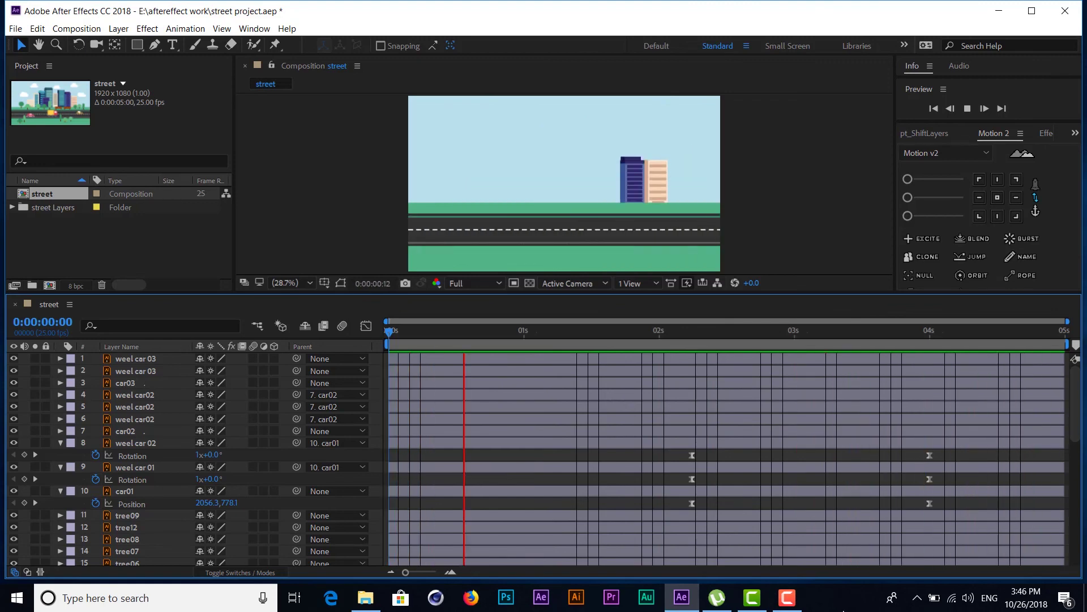
pyautogui.moveTo(790, 607)
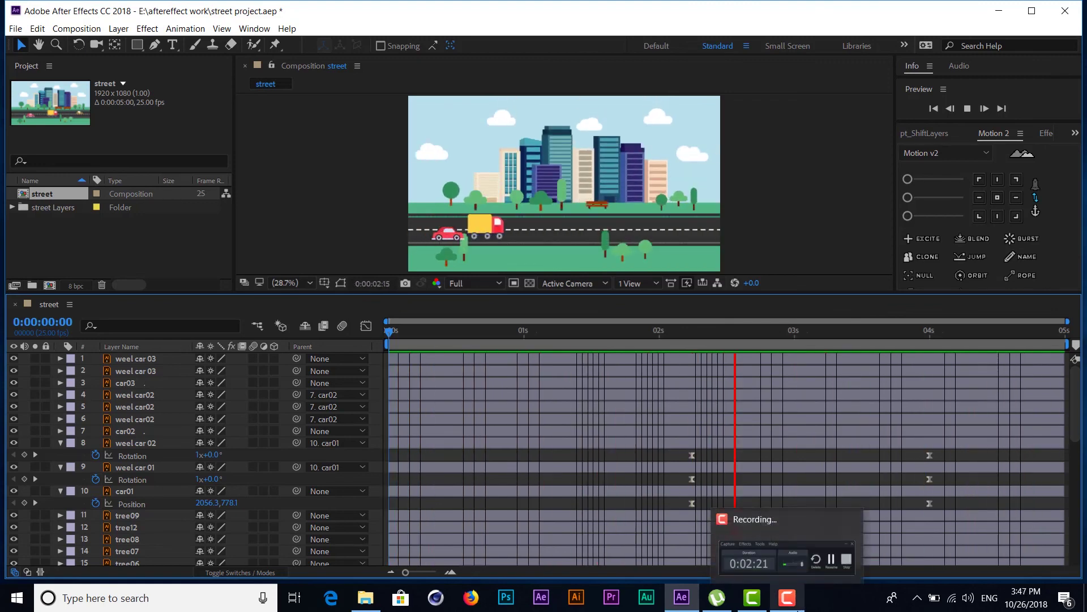
pyautogui.click(787, 555)
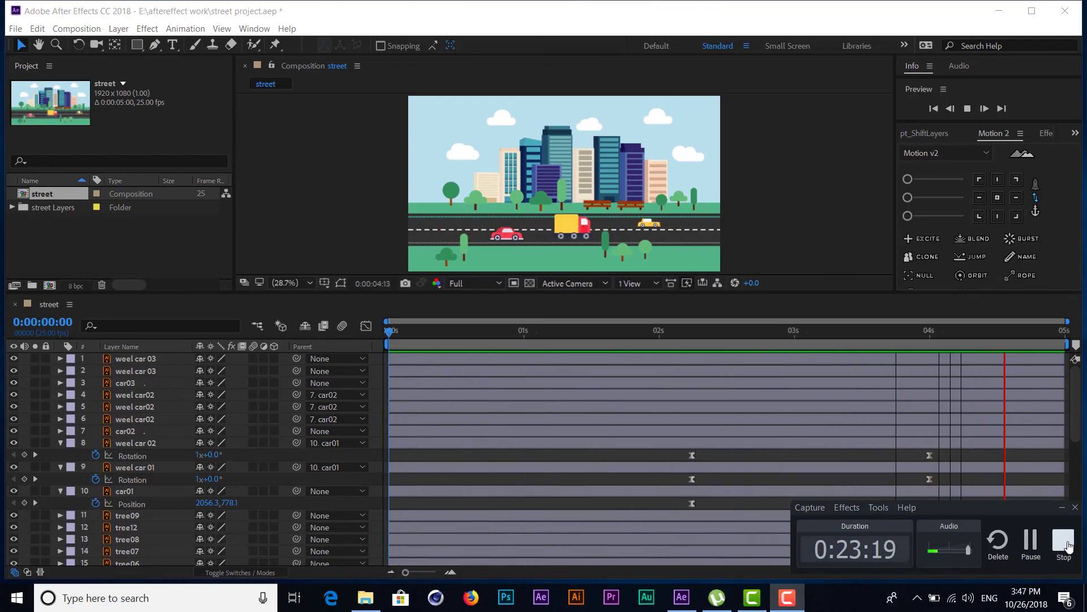